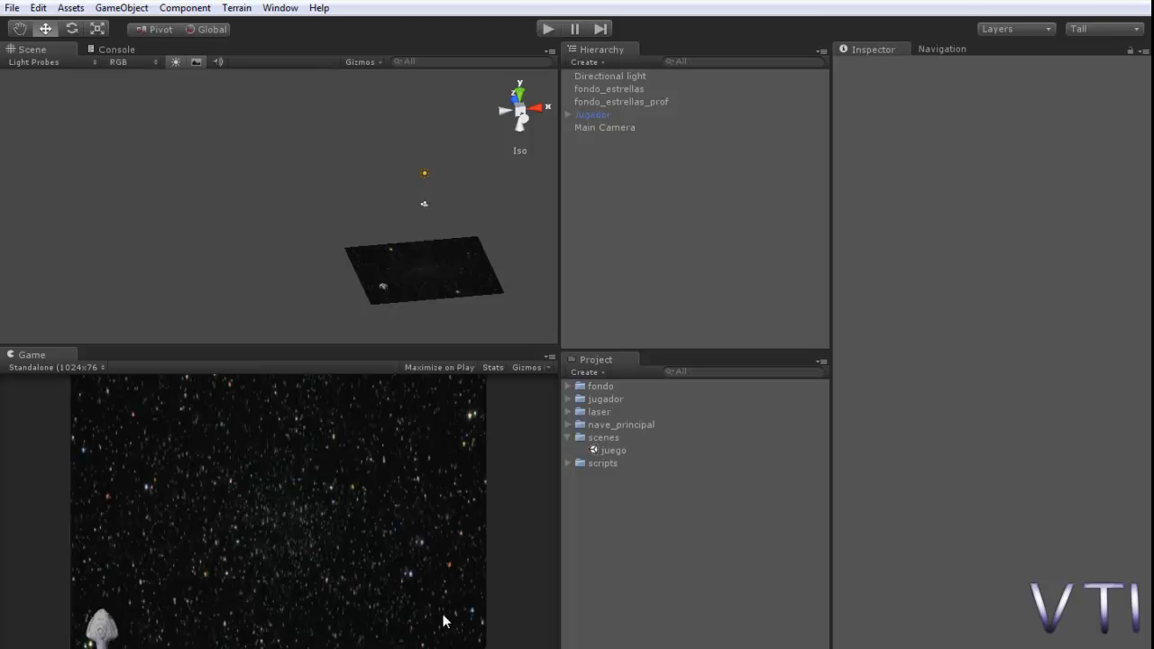
Expand the laser assets folder and inspect the laser model and laser material in the Inspector
left_click(568, 411)
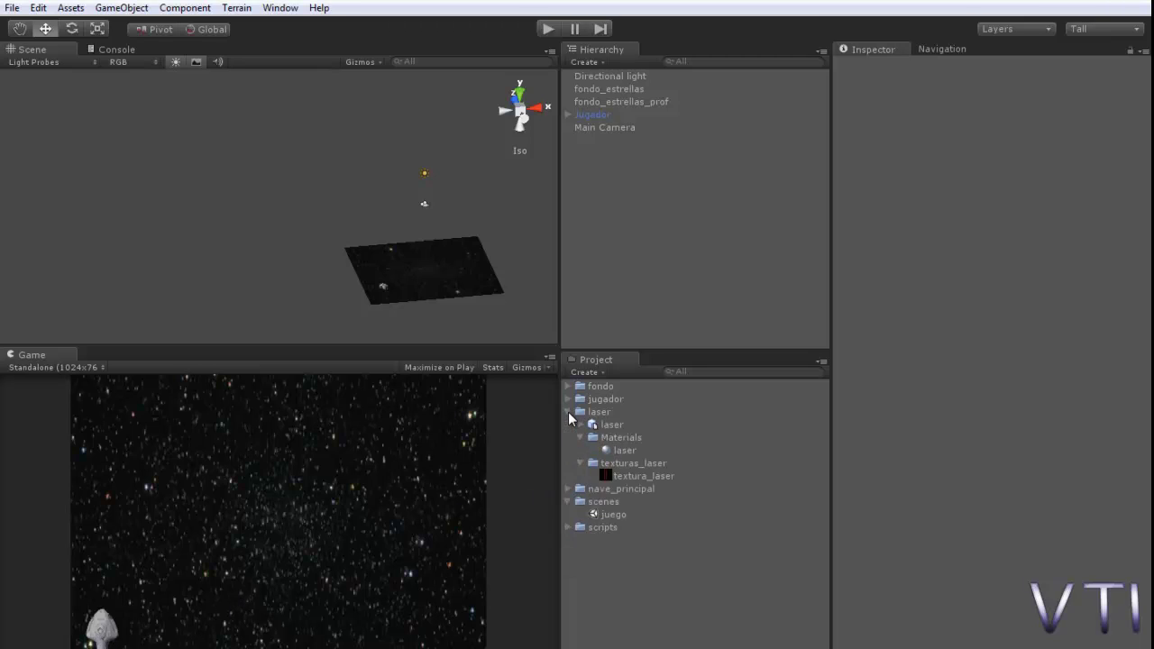
left_click(615, 425)
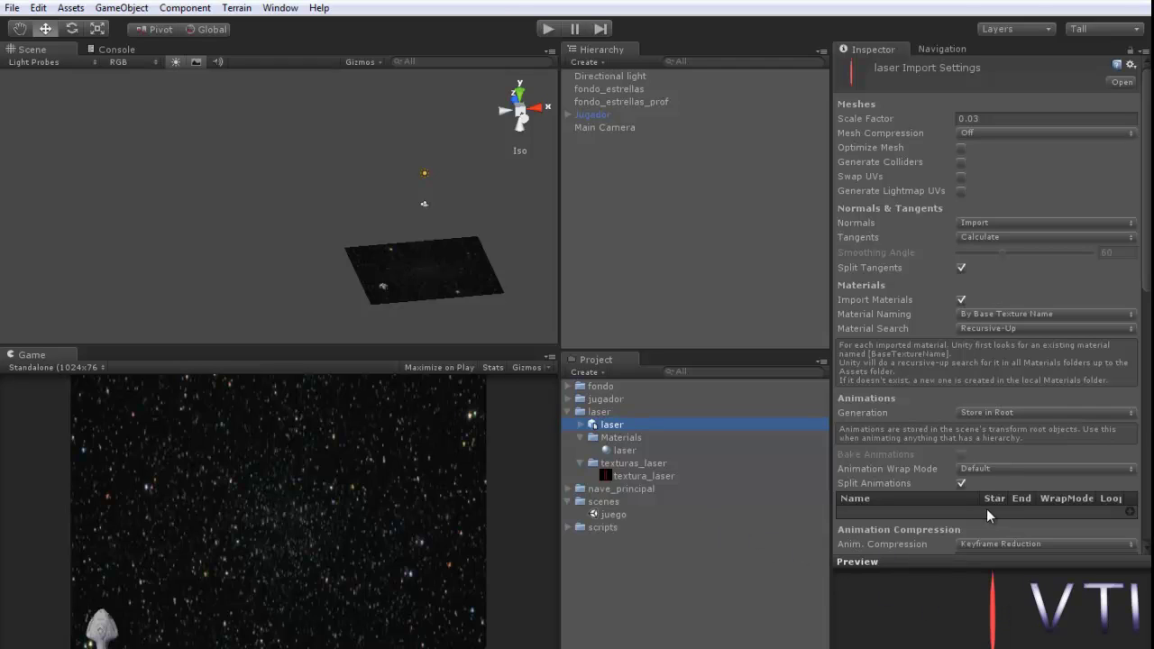
left_click(626, 449)
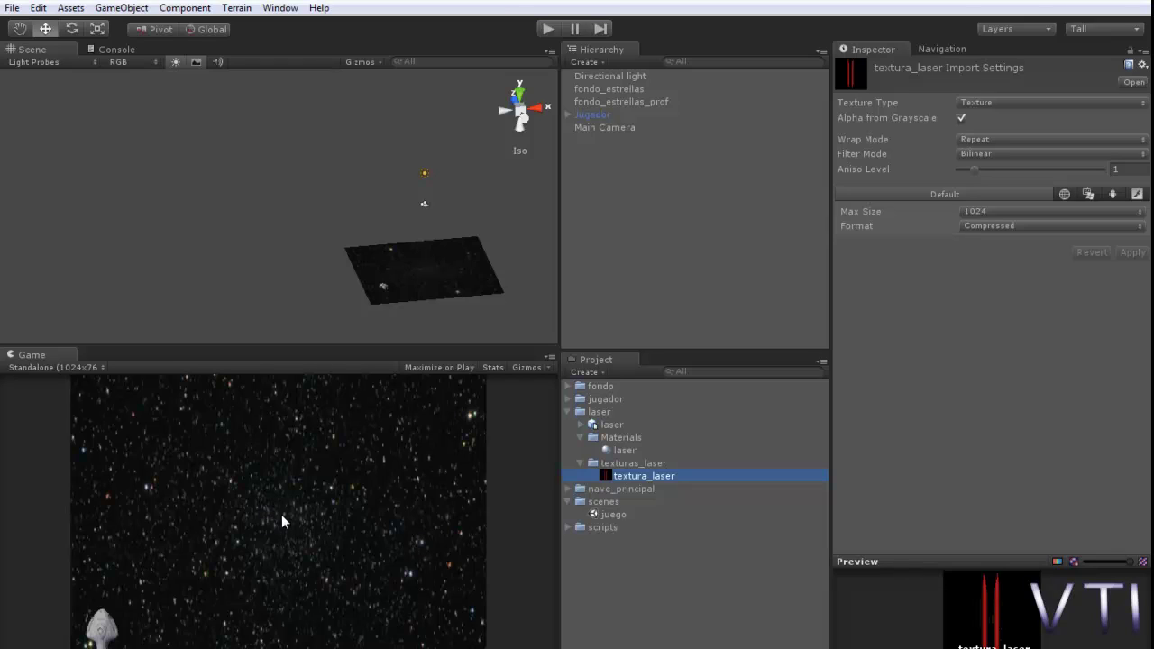
Create an empty object named laser and nest the laser model inside it
left_click(121, 10)
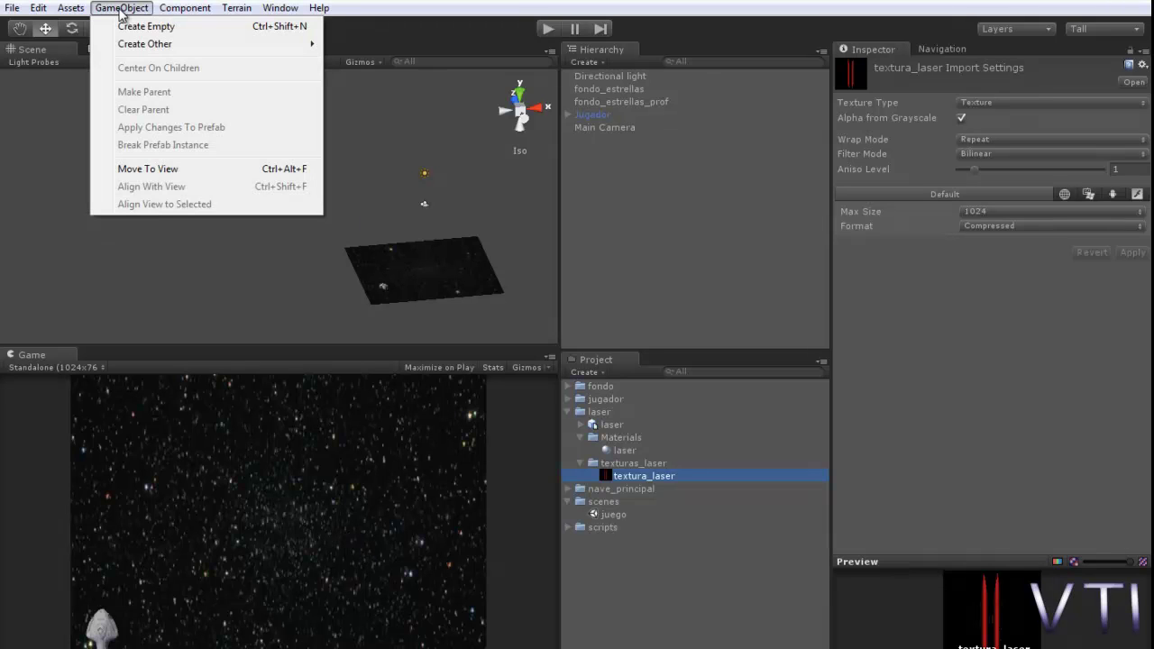
left_click(146, 28)
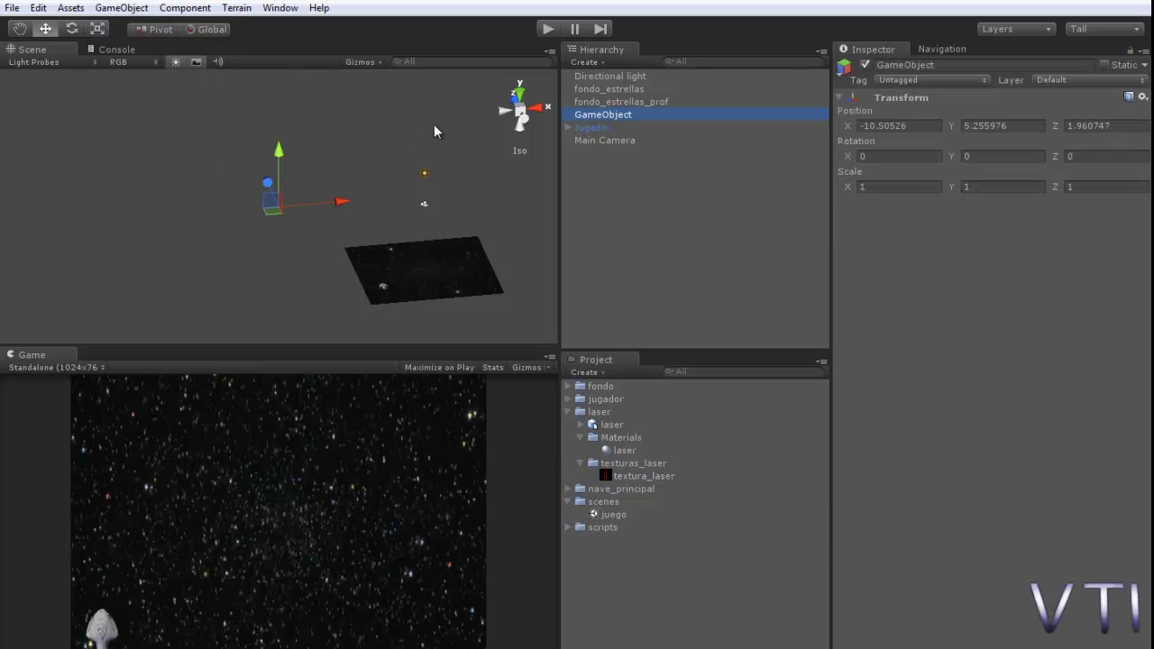
left_click(618, 112)
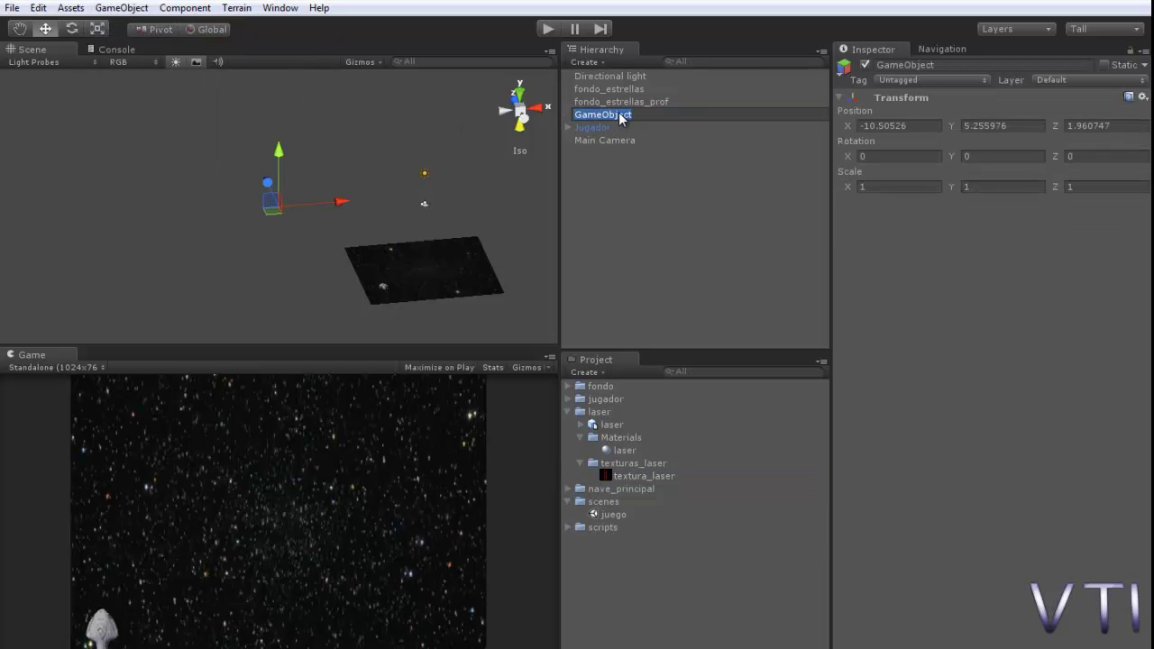
type("laser")
key("Return")
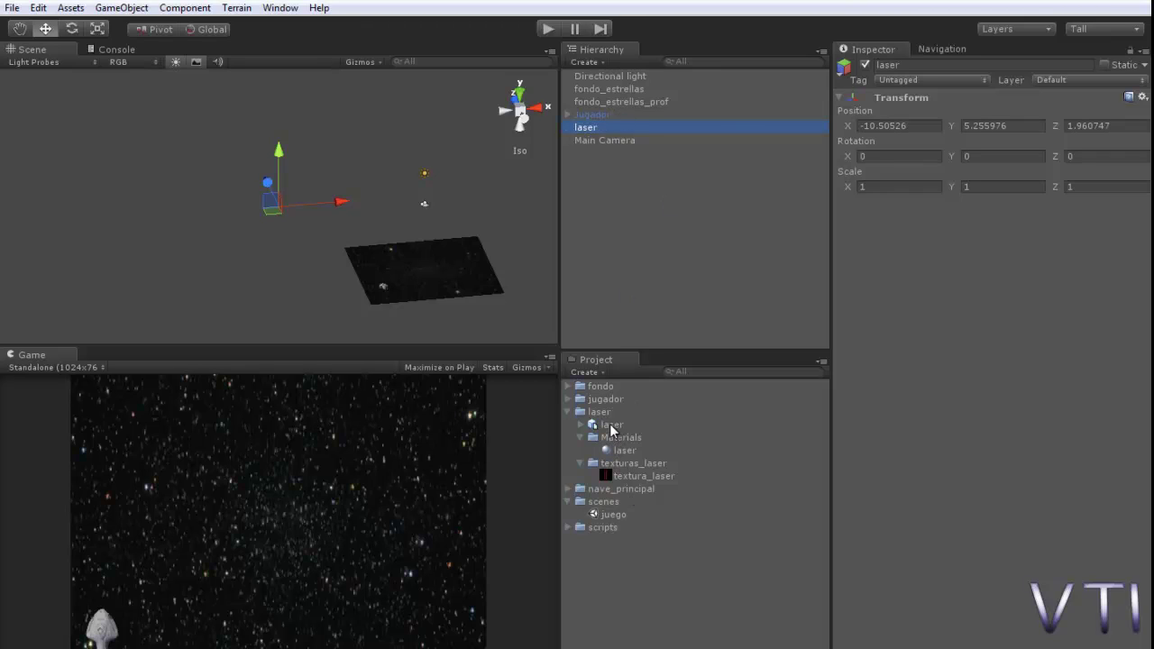
left_click_drag(610, 430, 594, 128)
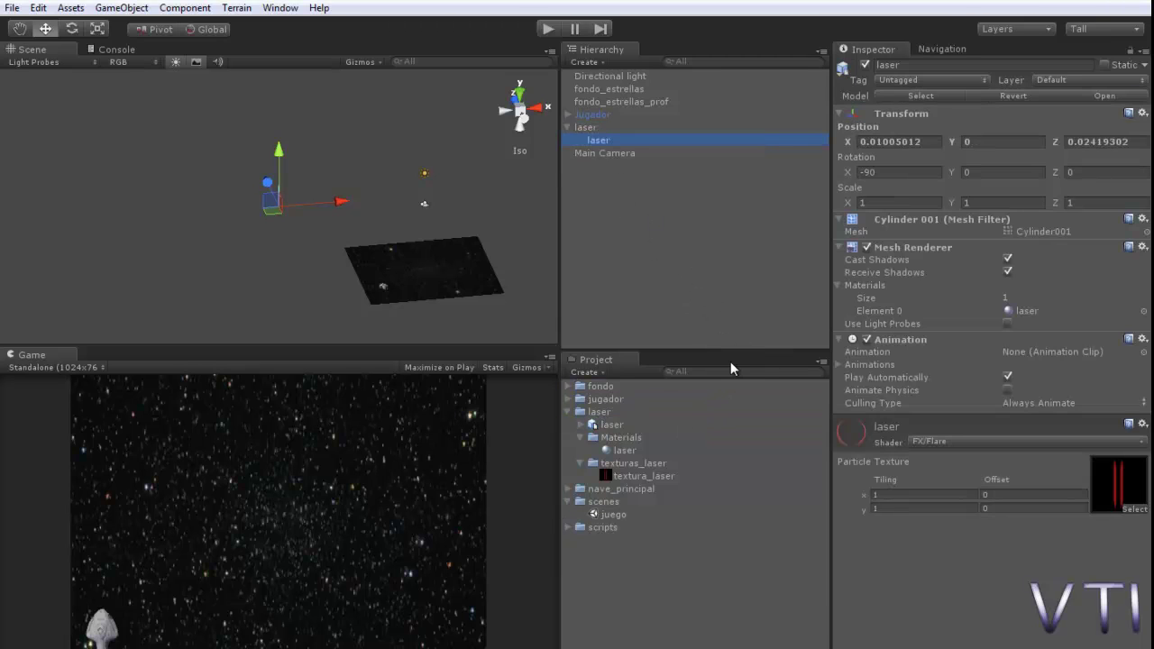
Zero the position of the parent laser object
left_click(581, 128)
left_click(912, 124)
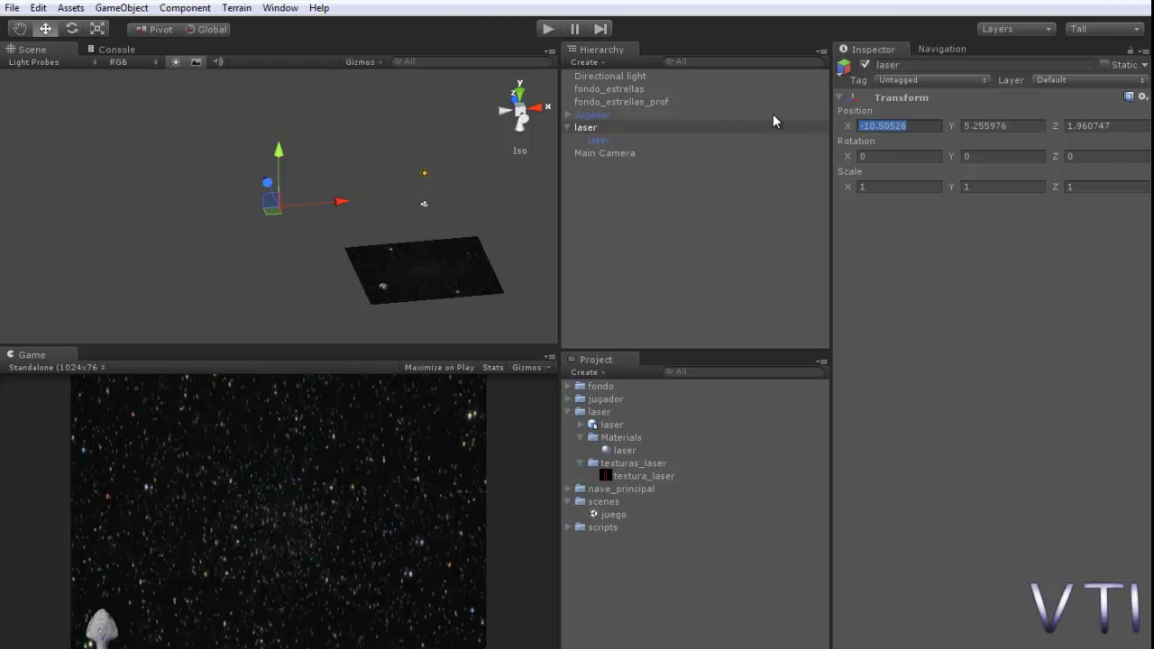
type("0")
key("Tab")
type("0")
key("Tab")
type("0")
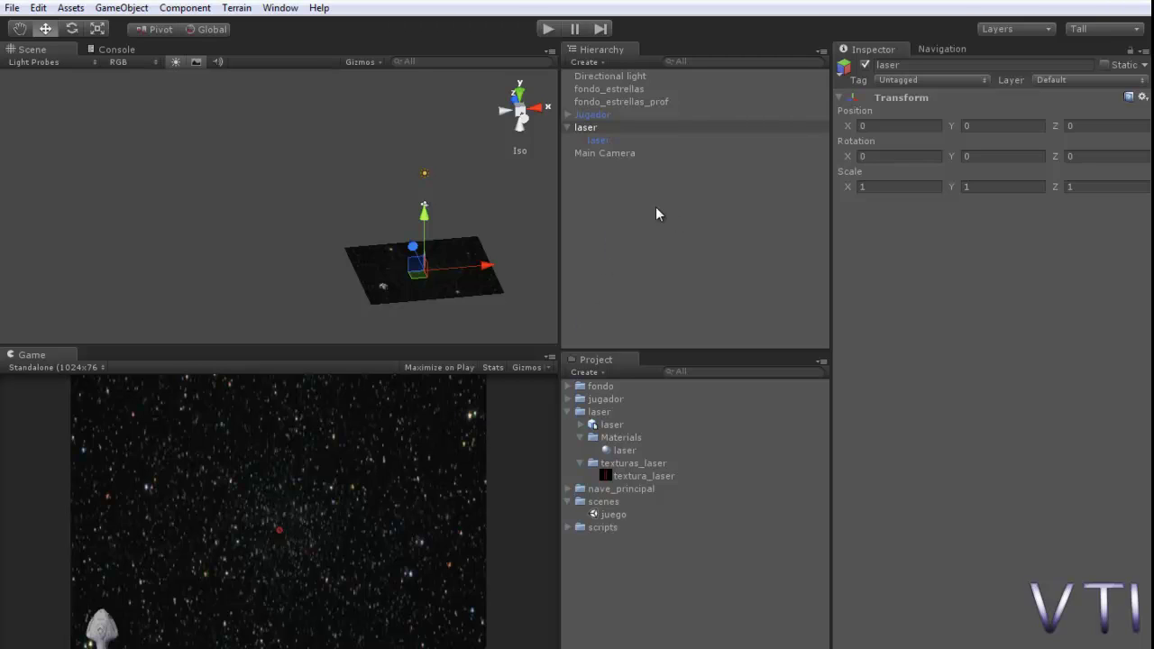
Set the child laser model's position to 0, 0, 0 and its X rotation to 0
left_click(601, 143)
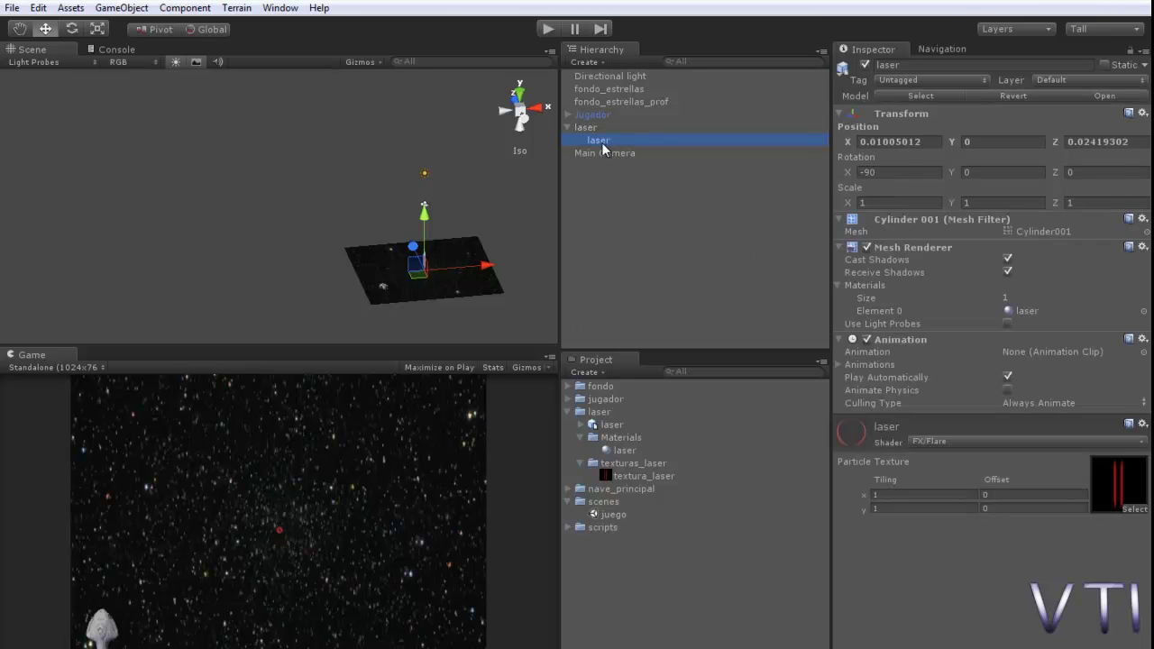
left_click(928, 141)
type("00")
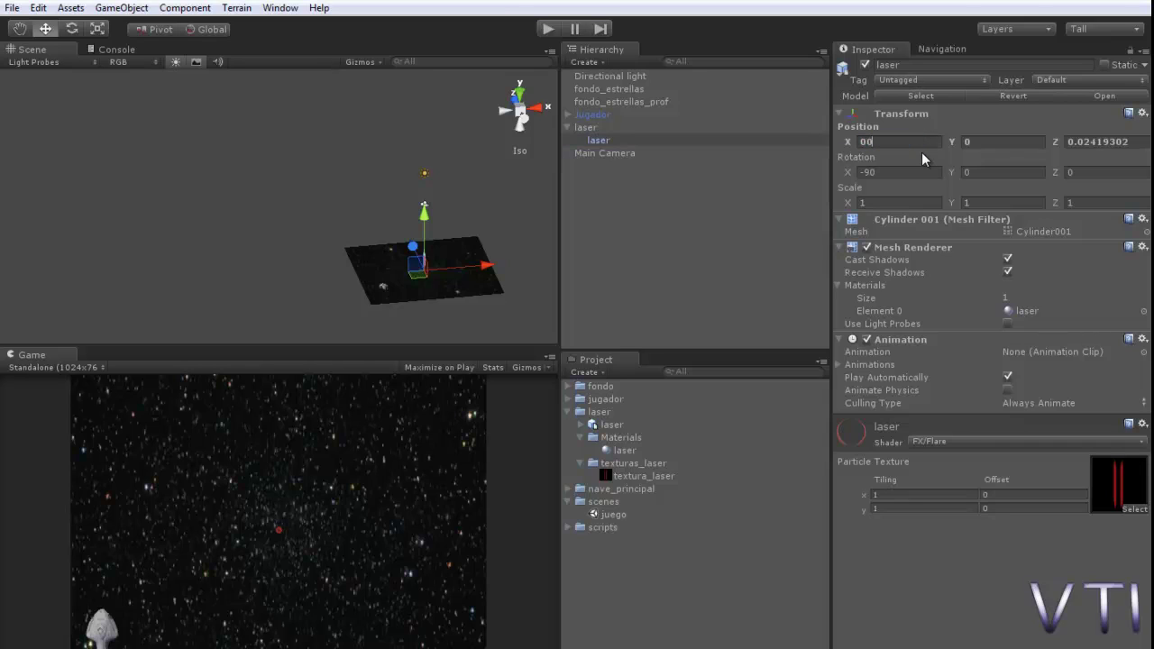
key("Tab")
type("0")
key("Tab")
type("0")
key("Return")
left_click(880, 171)
type("0")
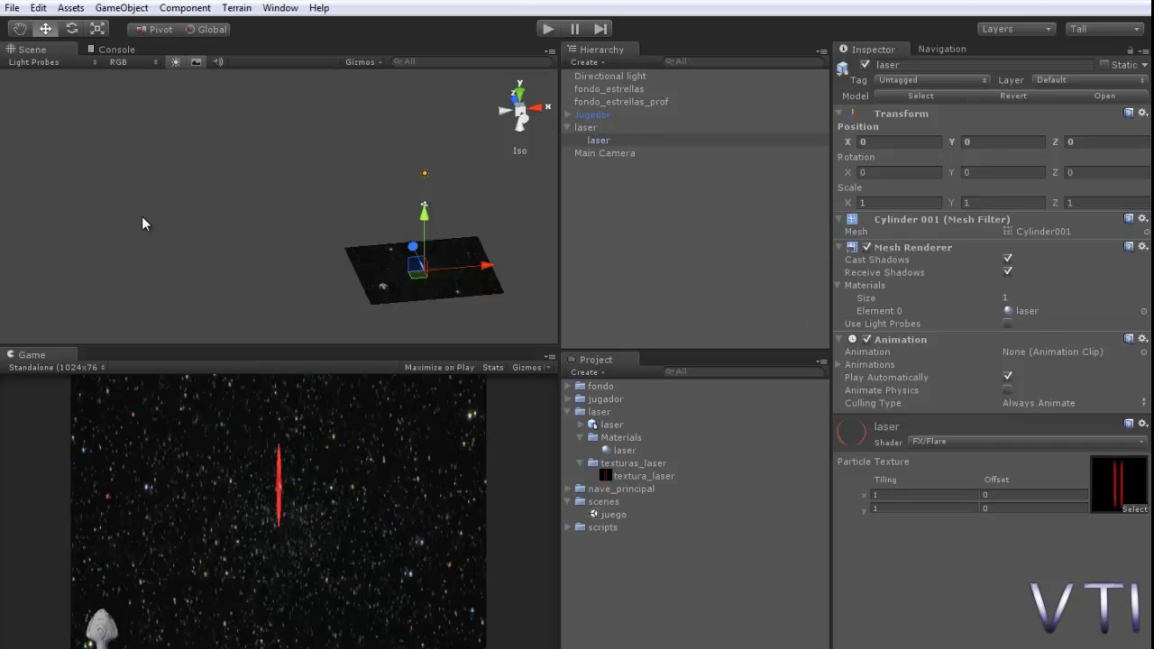
Shrink the laser model with the Scale tool, then enter exact scale X 0.45 and Z 0.64
left_click(100, 30)
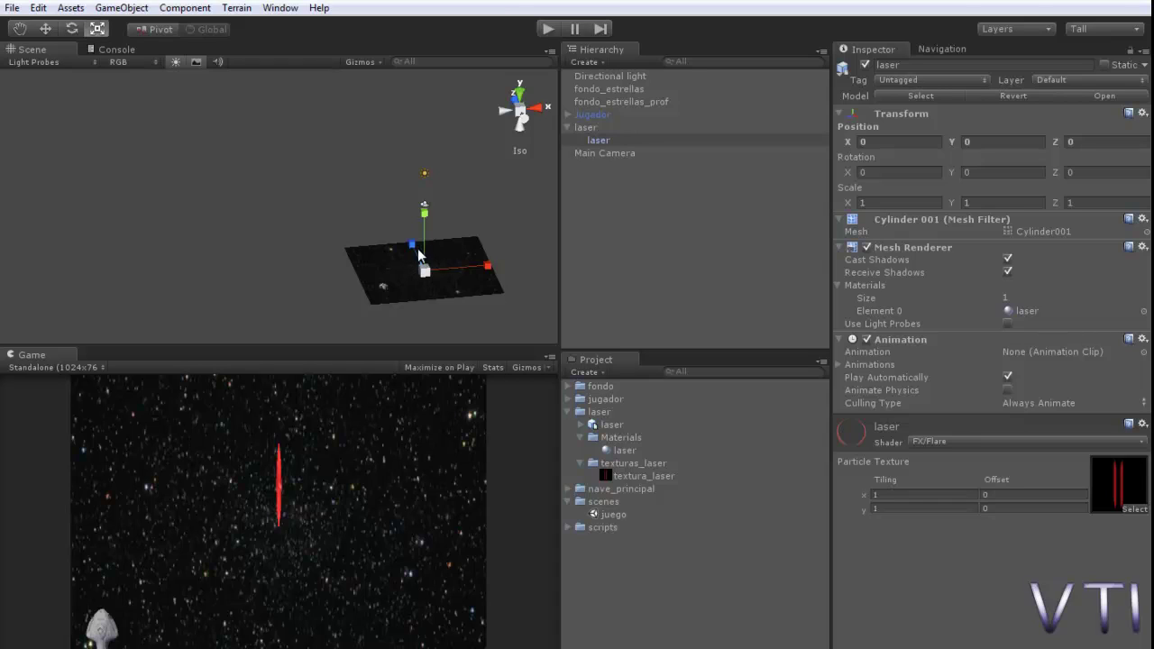
left_click_drag(414, 250, 415, 260)
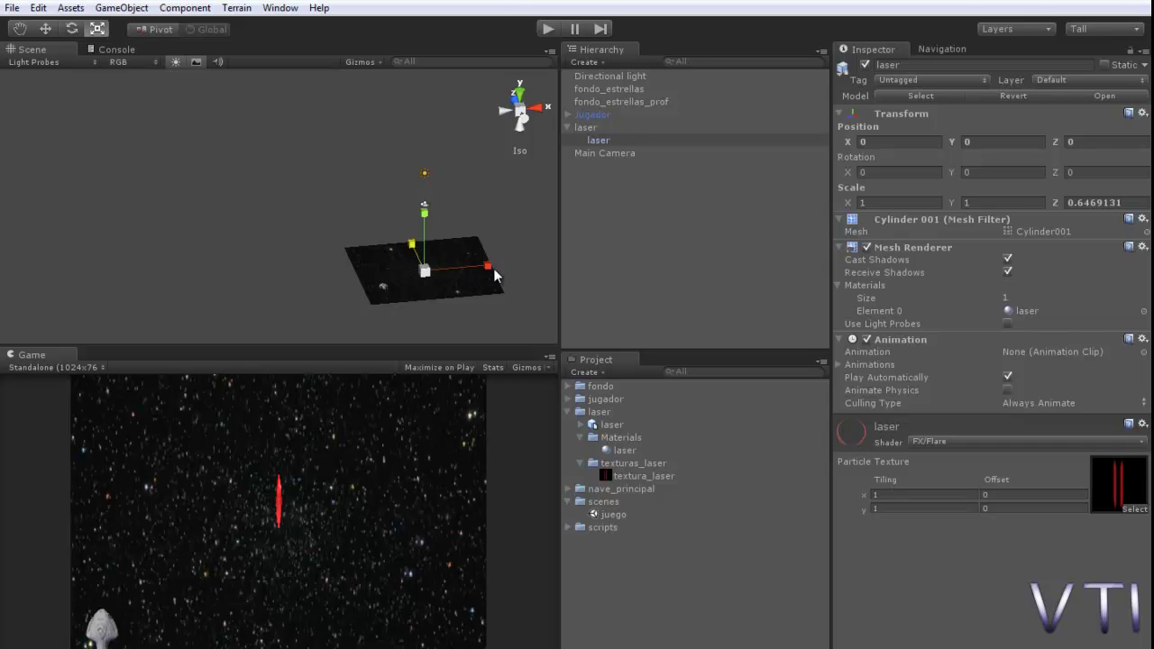
left_click_drag(490, 271, 455, 276)
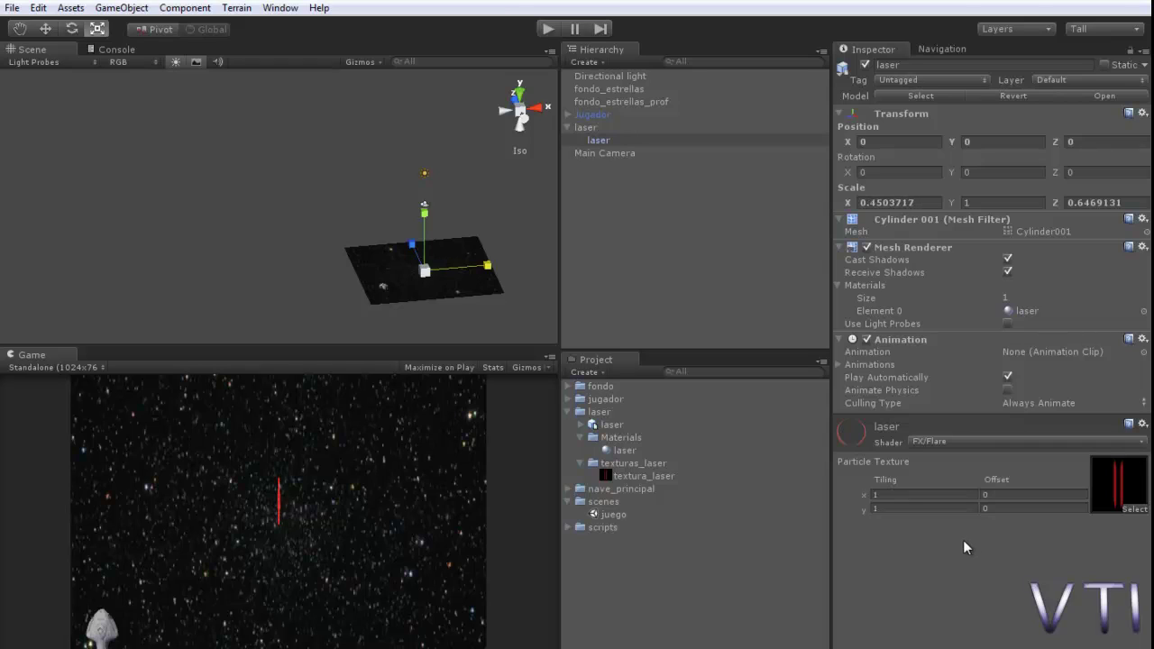
left_click(920, 202)
type("0.45")
left_click(1127, 203)
type("0.")
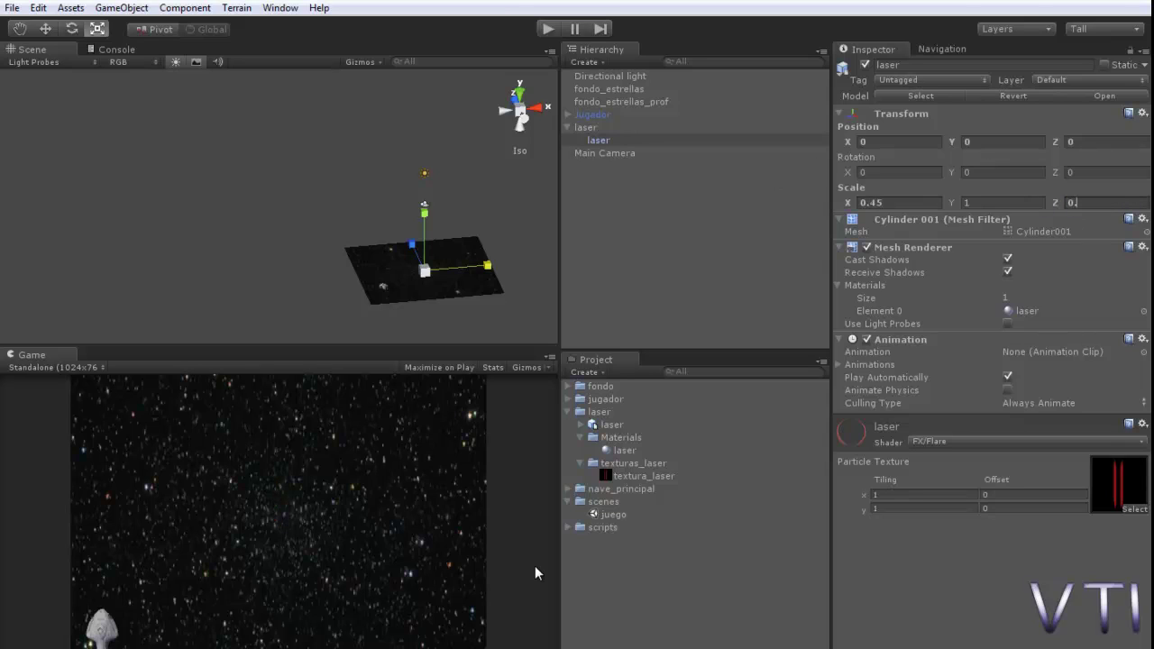
type("64")
key("Return")
Create a new Javascript named disparo_laser in the scripts folder
left_click(567, 528)
right_click(617, 534)
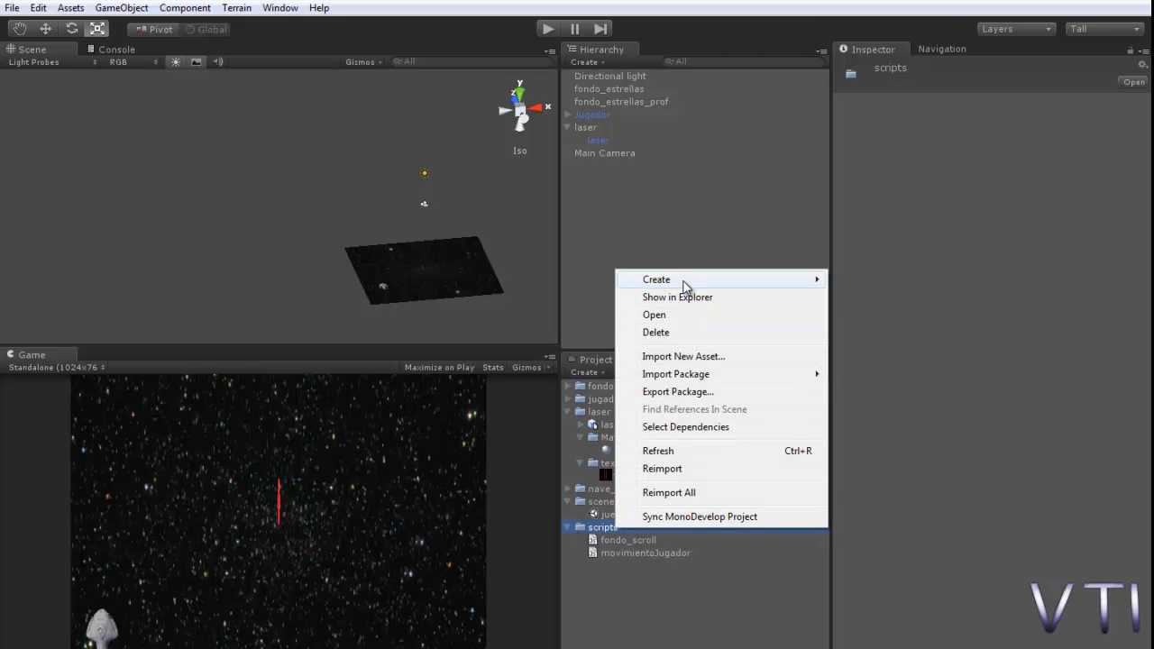
mouse_move(710, 281)
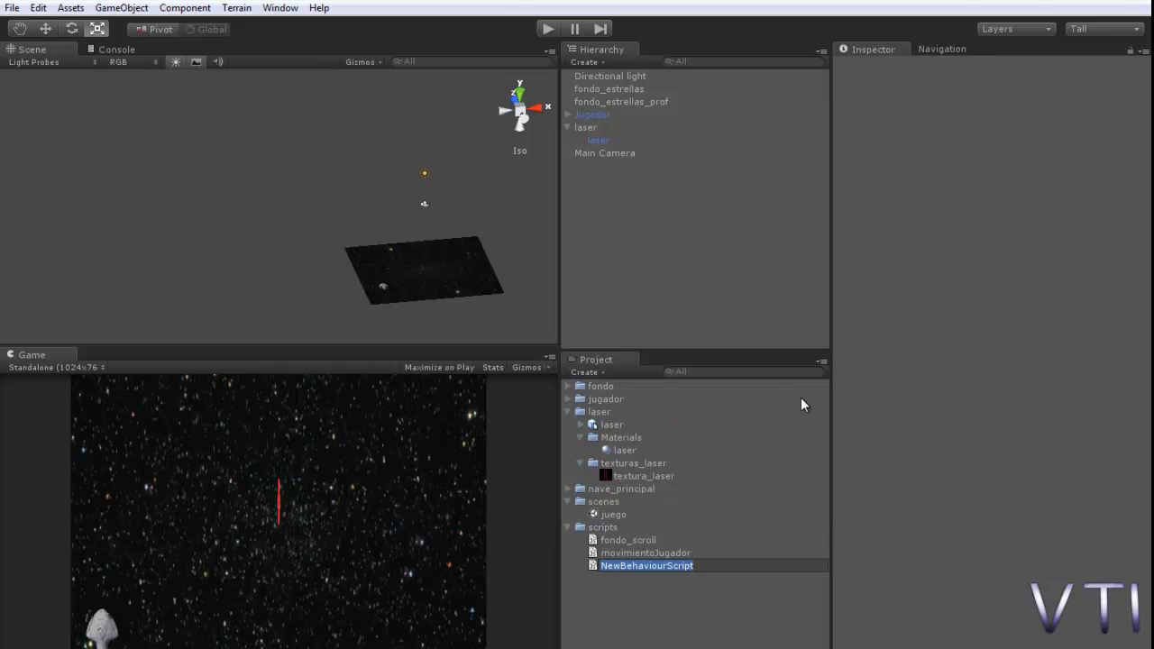
type("disparo")
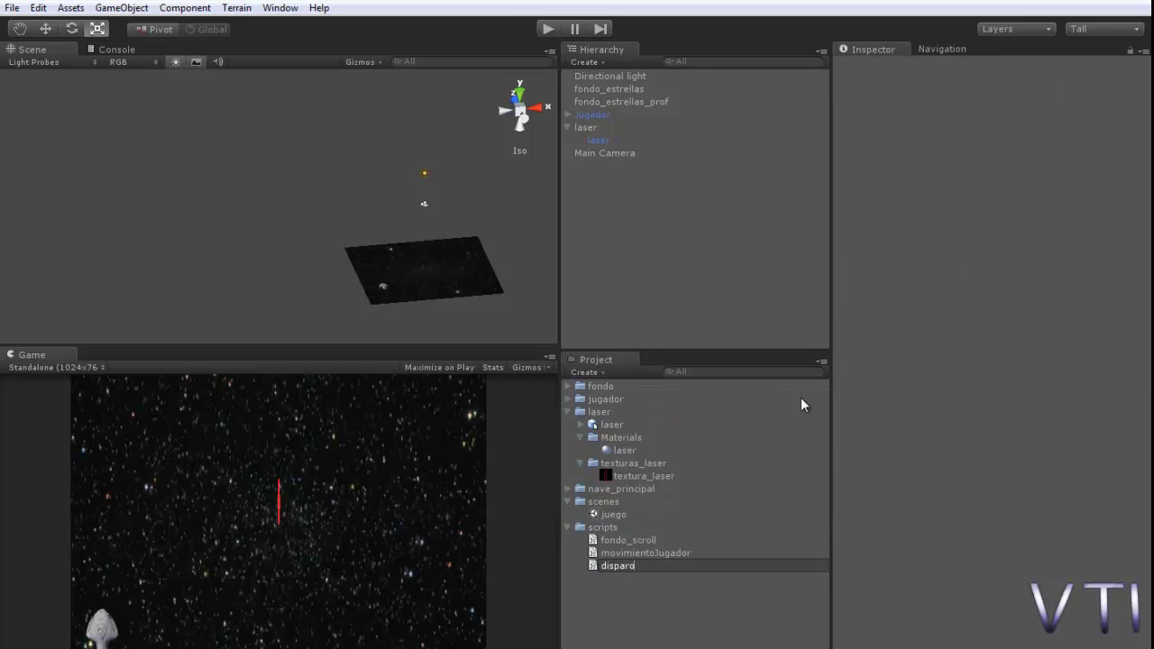
type("_la")
type("ser")
key("Return")
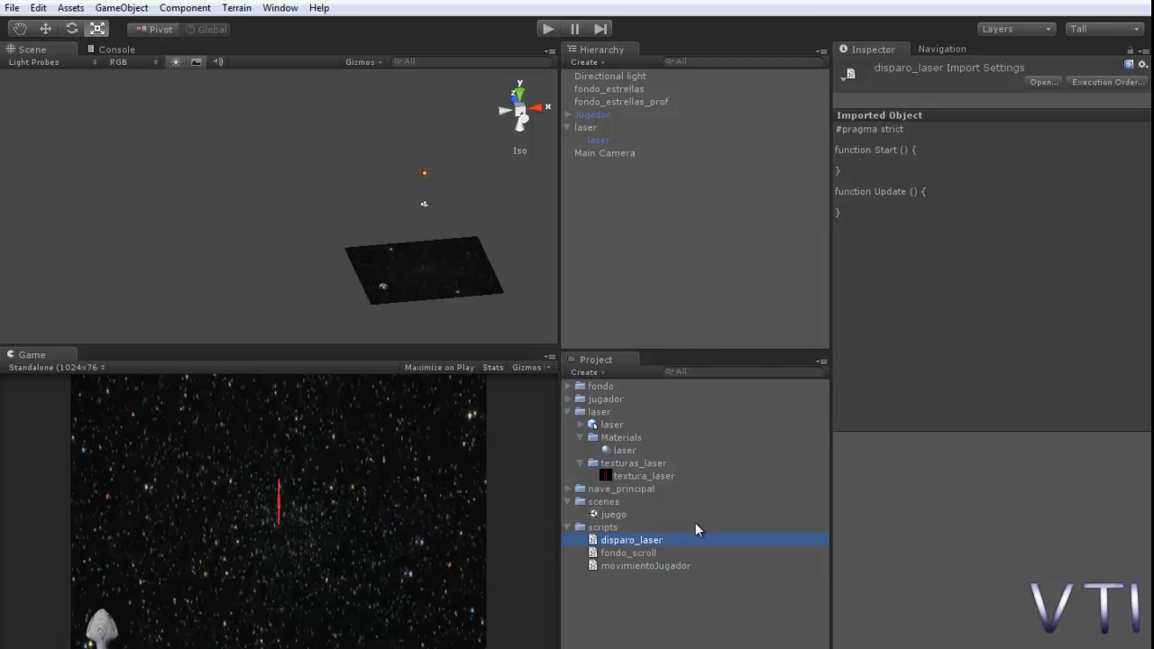
Review the transforms of the laser parent and child model, checking the model's Y and Z rotation
left_click(585, 127)
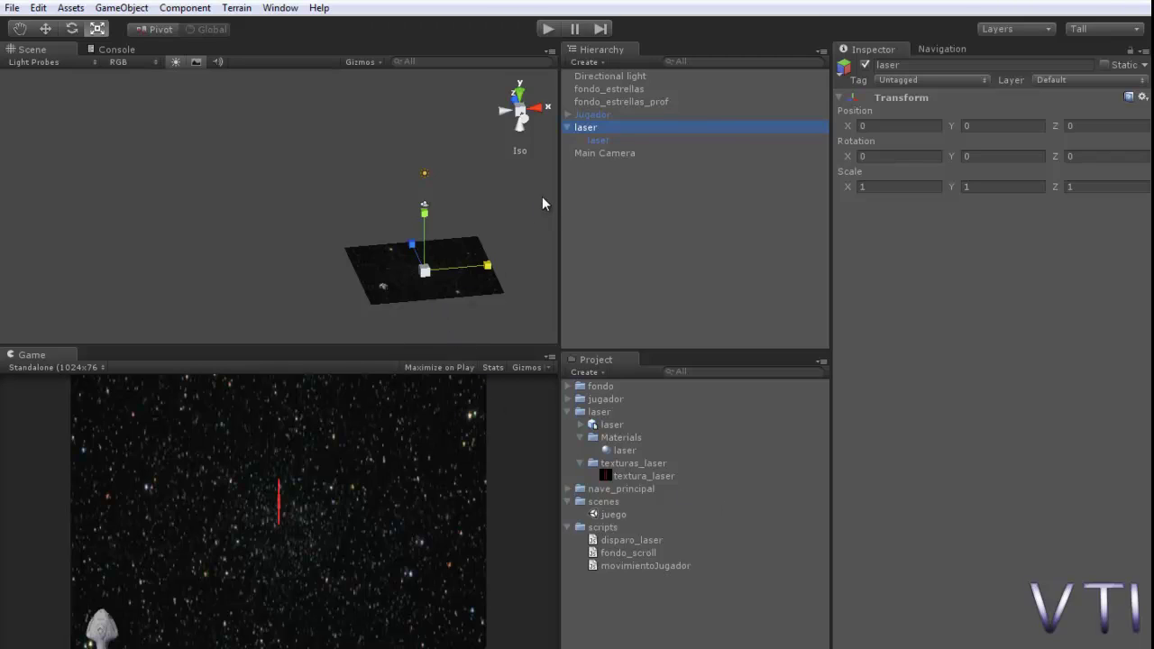
left_click(598, 140)
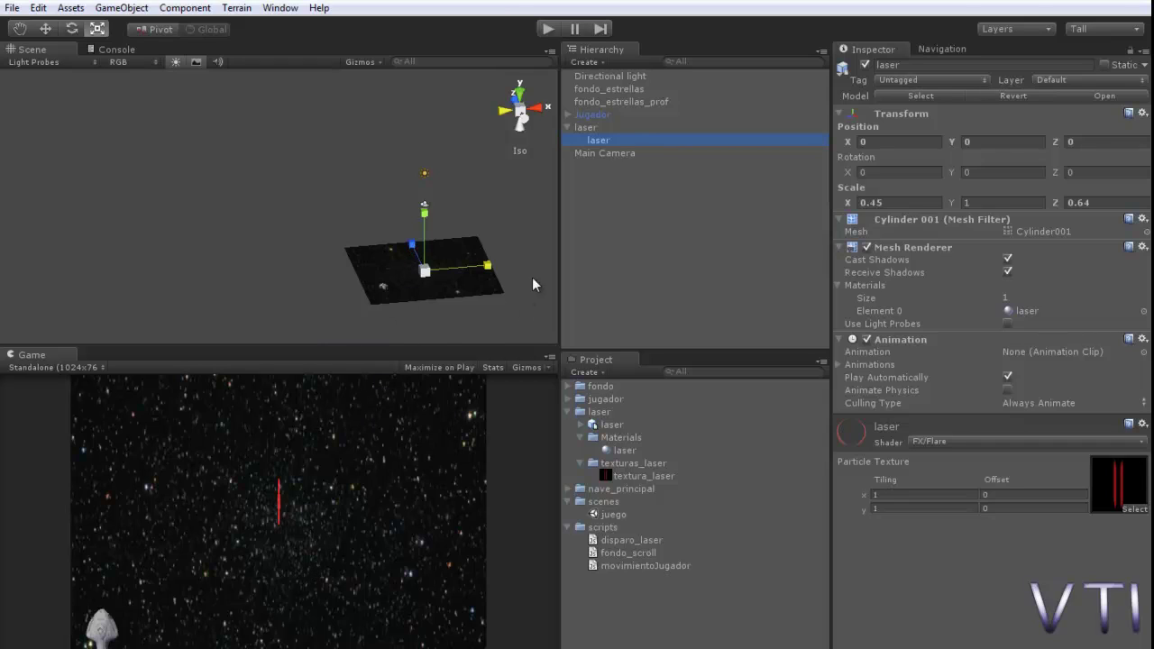
left_click(595, 128)
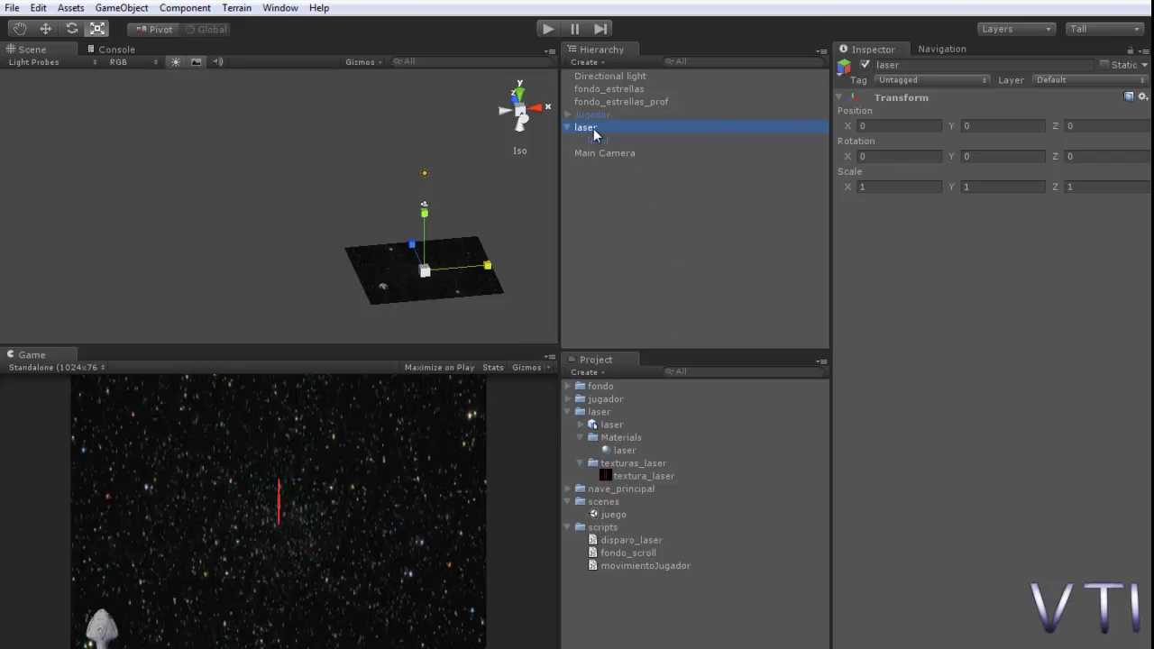
left_click(893, 149)
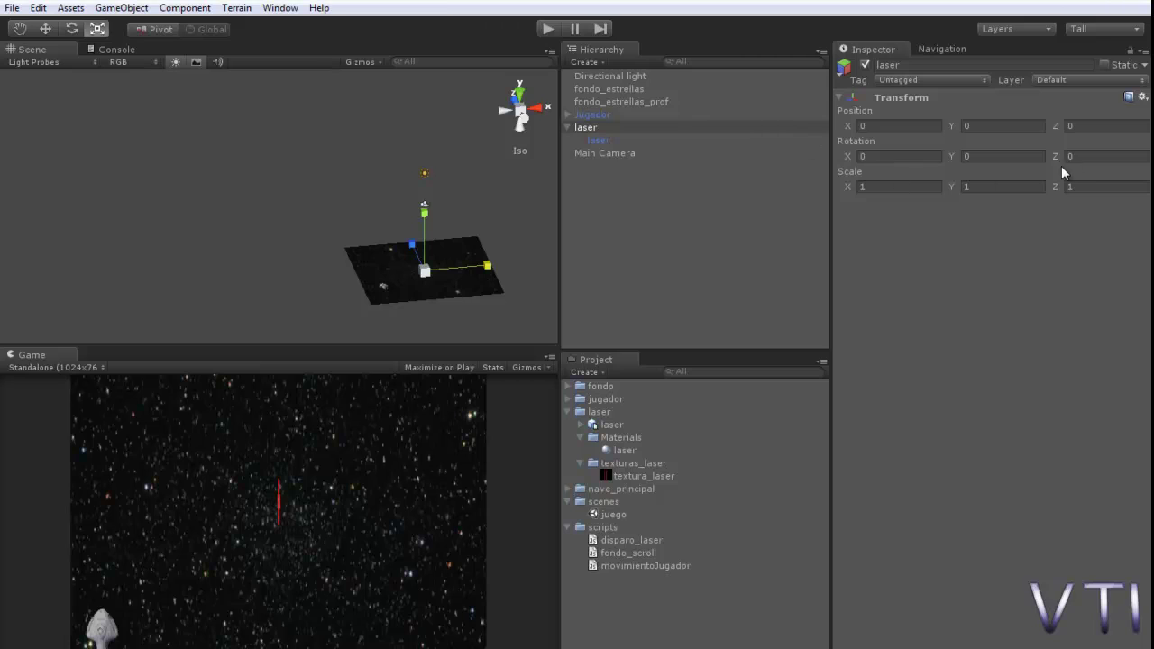
left_click(597, 140)
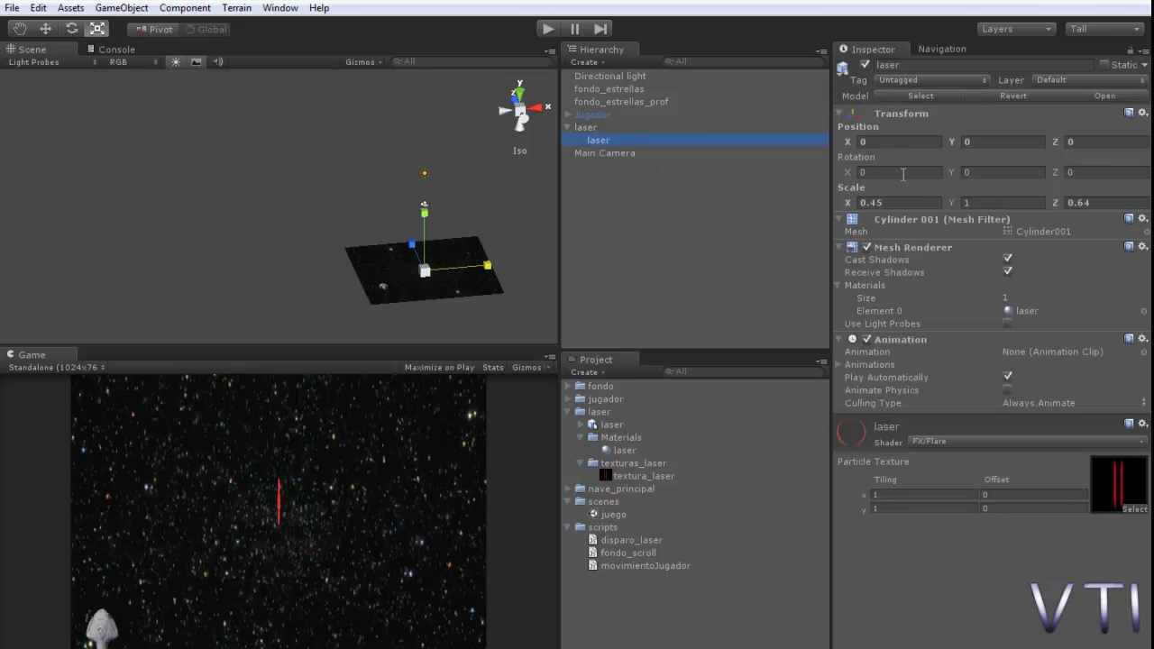
left_click(965, 172)
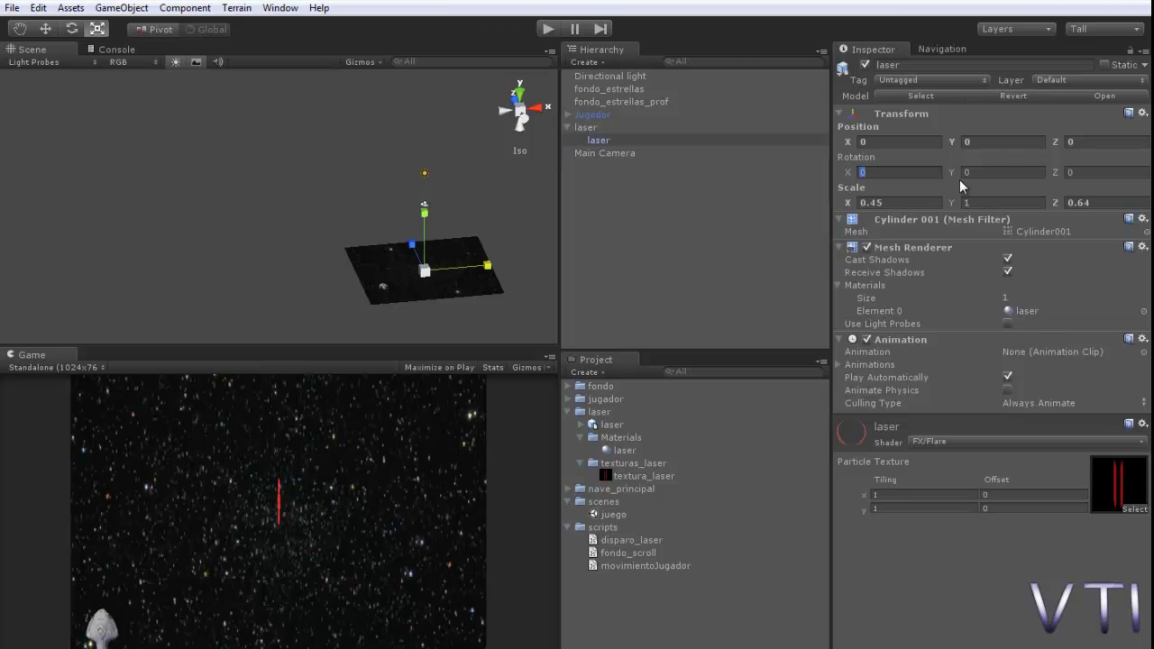
left_click(1107, 171)
Open disparo_laser in MonoDevelop, delete the empty Start function, and start a line in Update
double_click(631, 537)
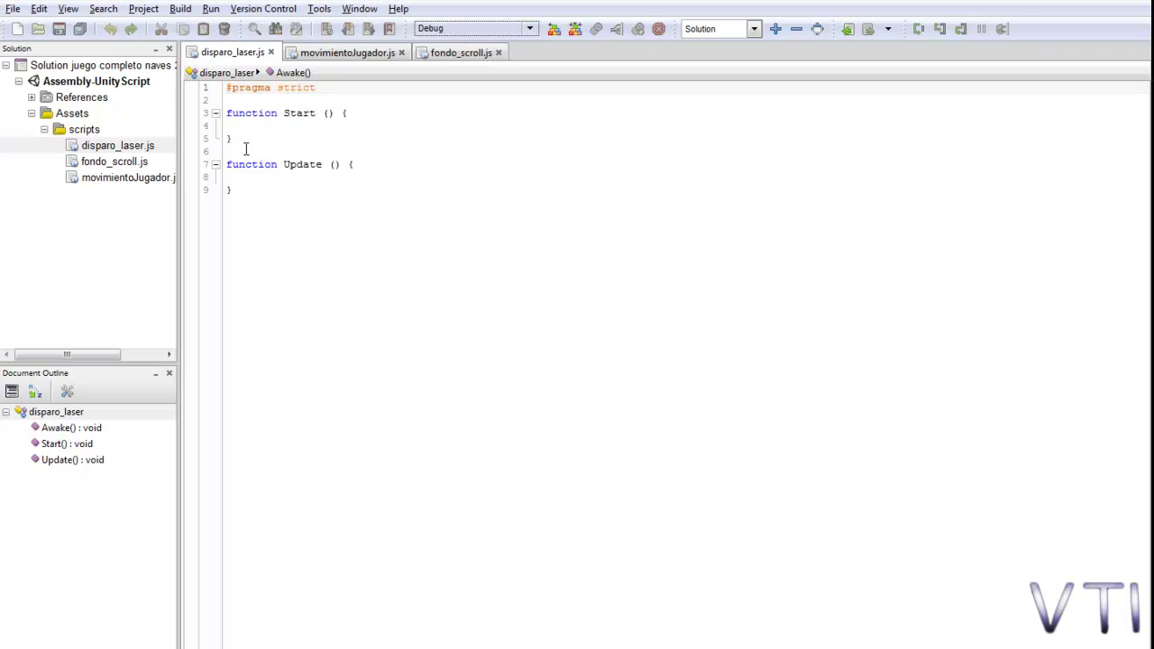
left_click_drag(236, 143, 229, 101)
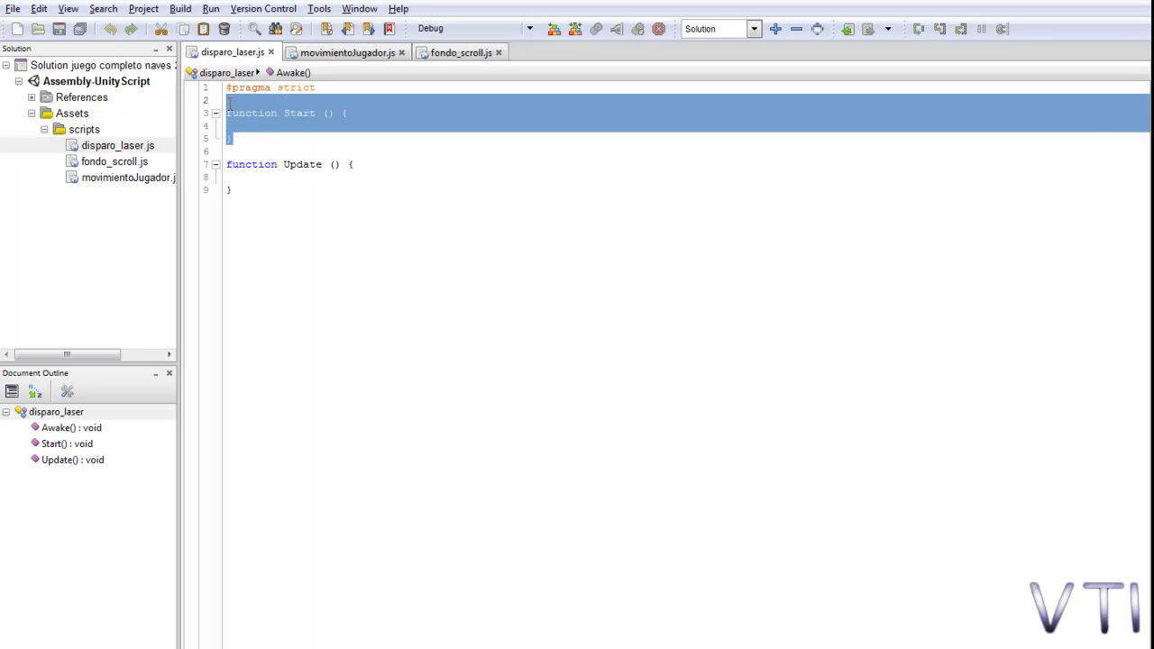
key("Delete")
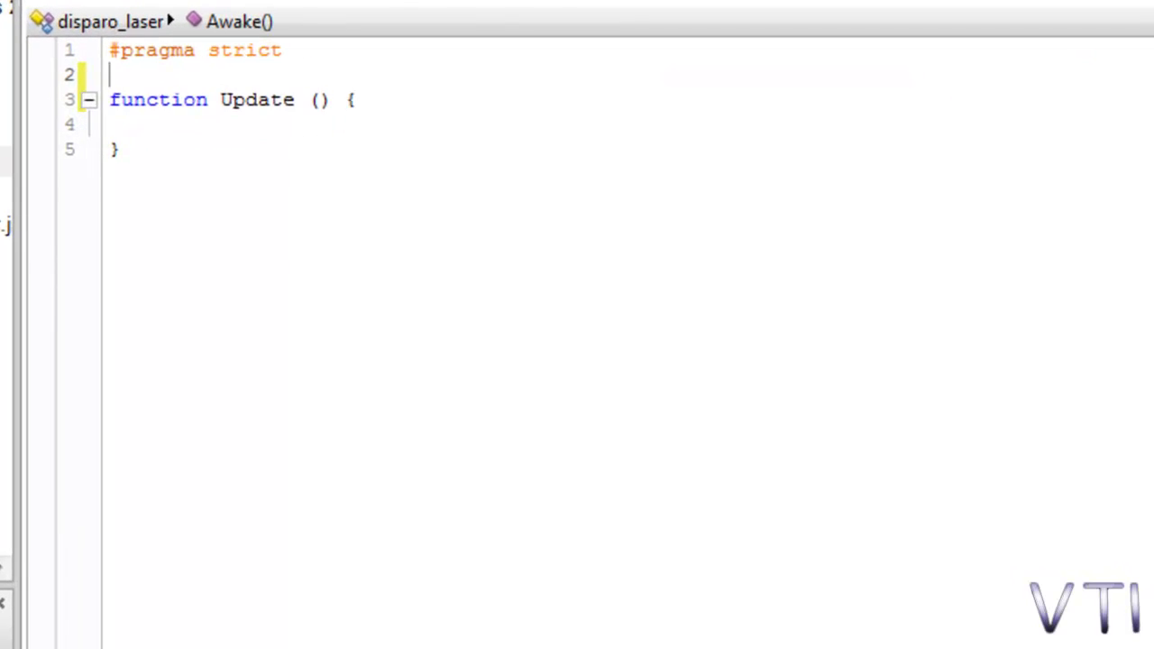
key("Delete")
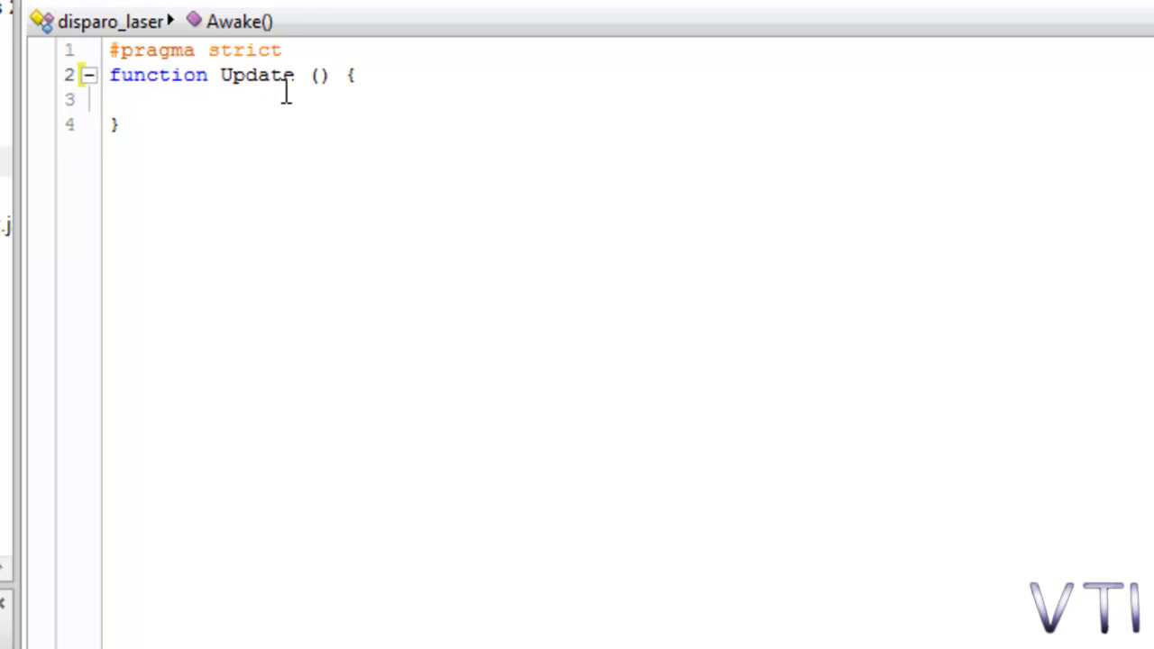
left_click(442, 70)
key("Return")
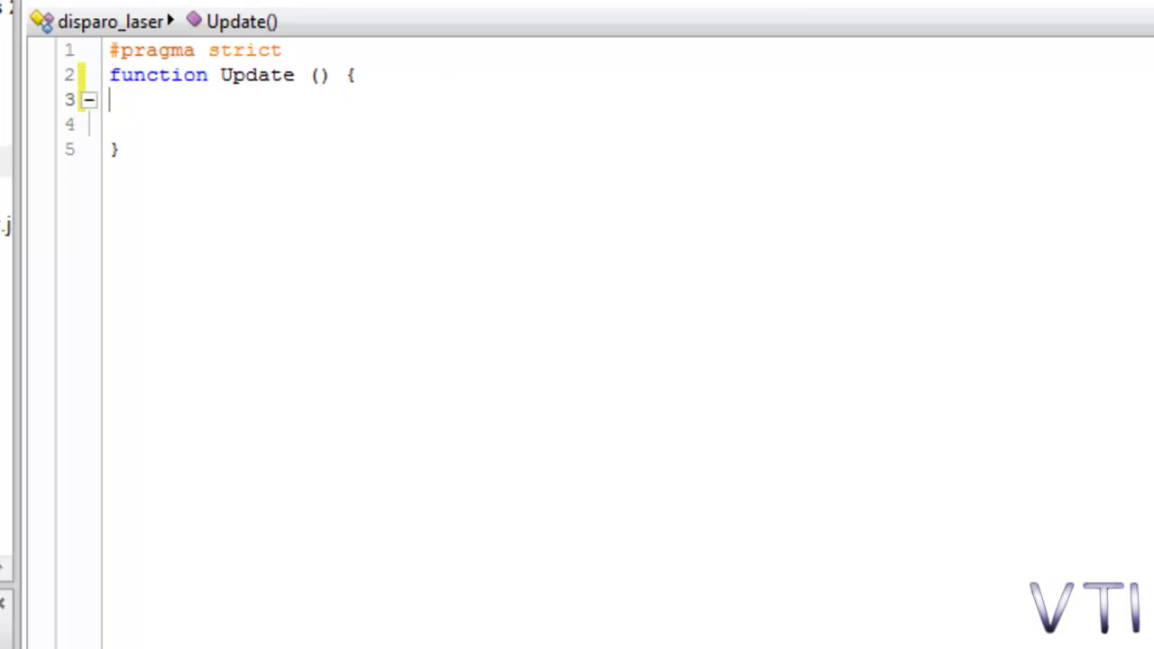
key("Tab")
Write transform.Translate(0,0,velocidadLaser*Time.deltaTime); in Update
type("trans")
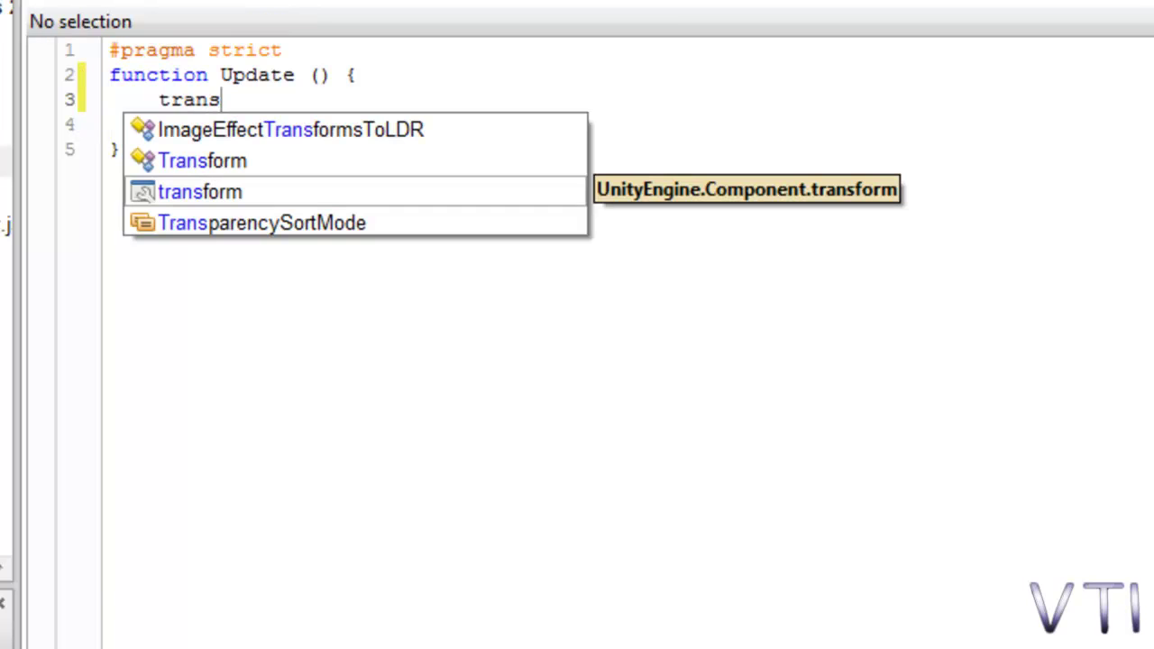
type("form.")
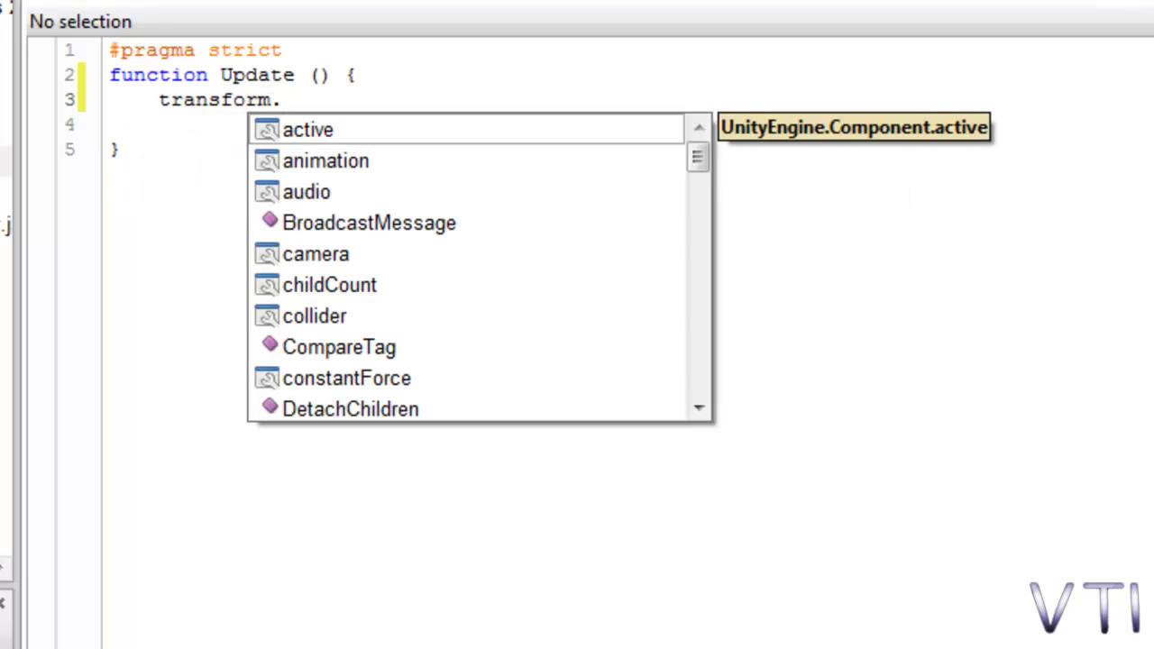
type("T")
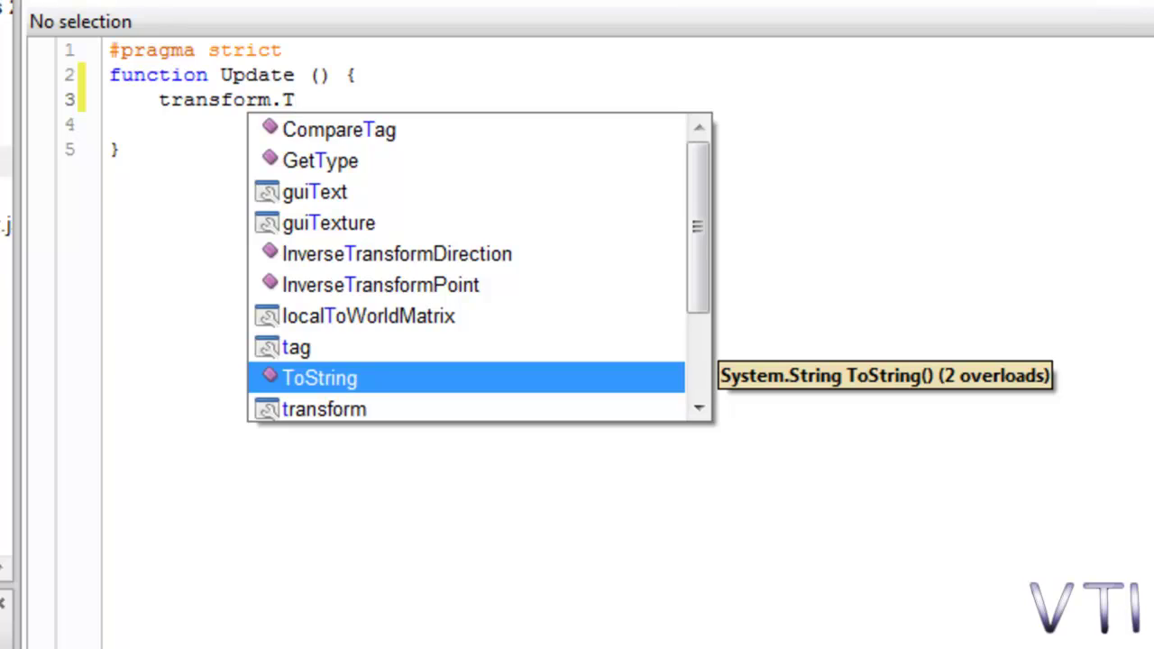
key("BackSpace")
type("tra")
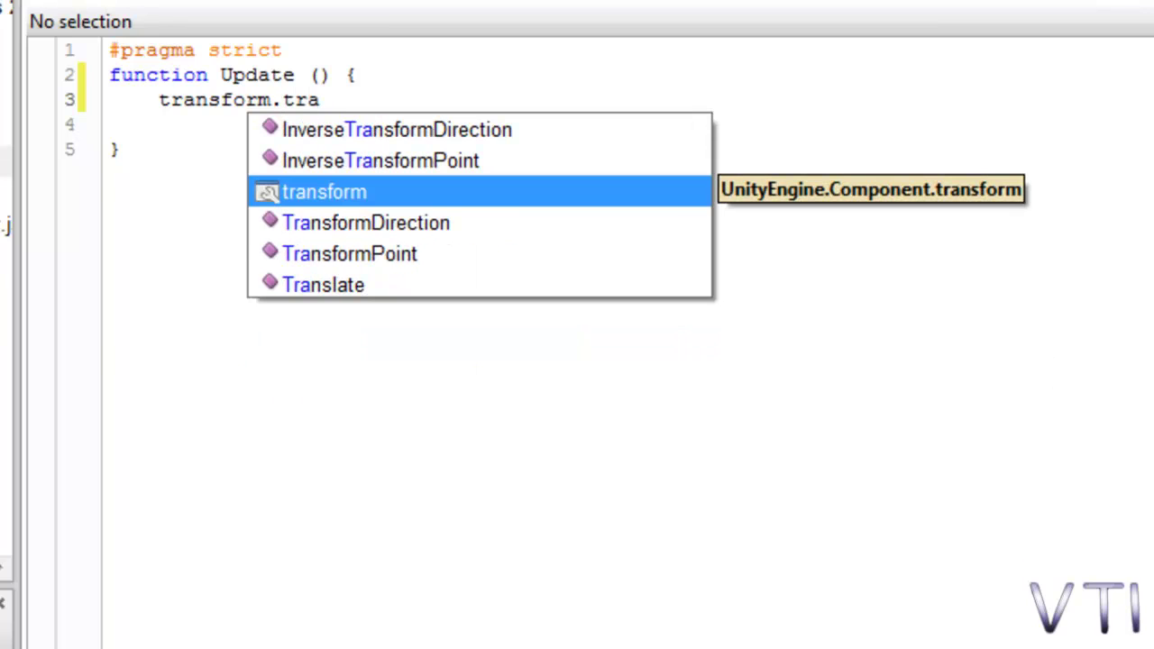
key("Down")
key("Down")
key("Down")
key("Return")
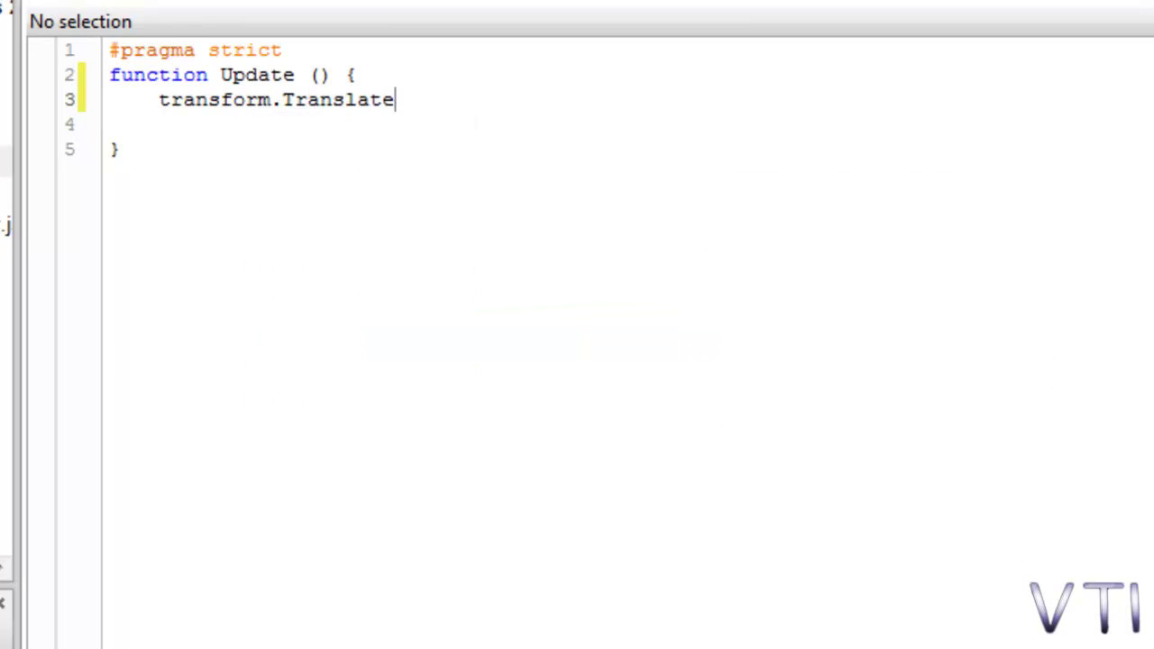
type("(")
type("0")
type(",0")
type(",")
type("veloci")
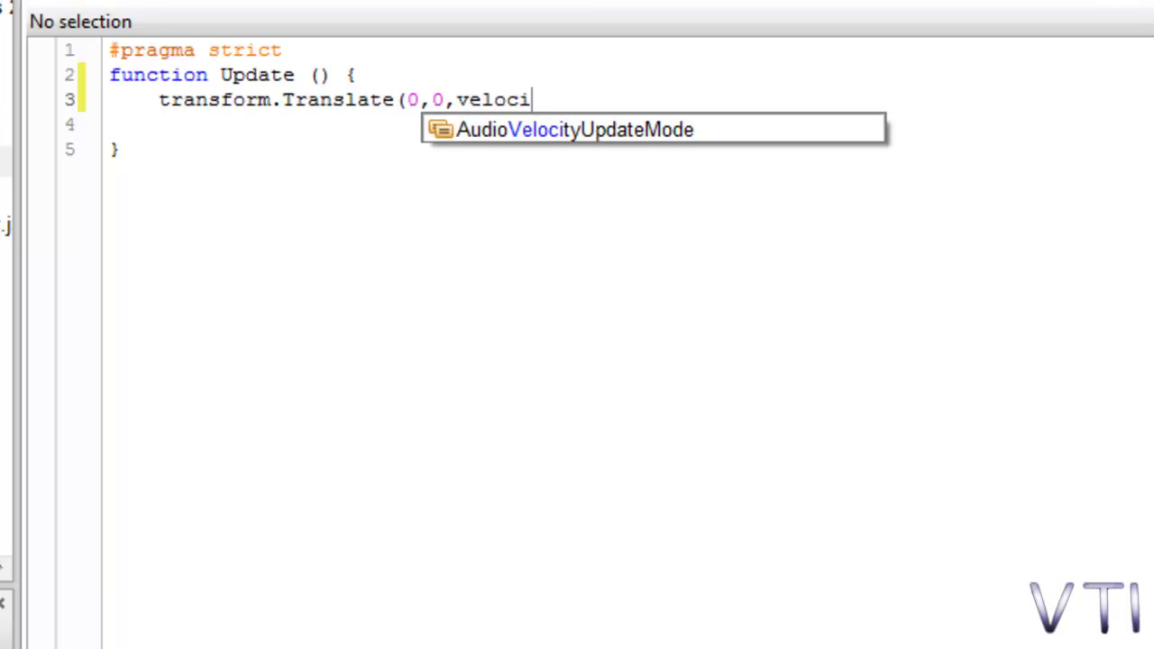
type("dad")
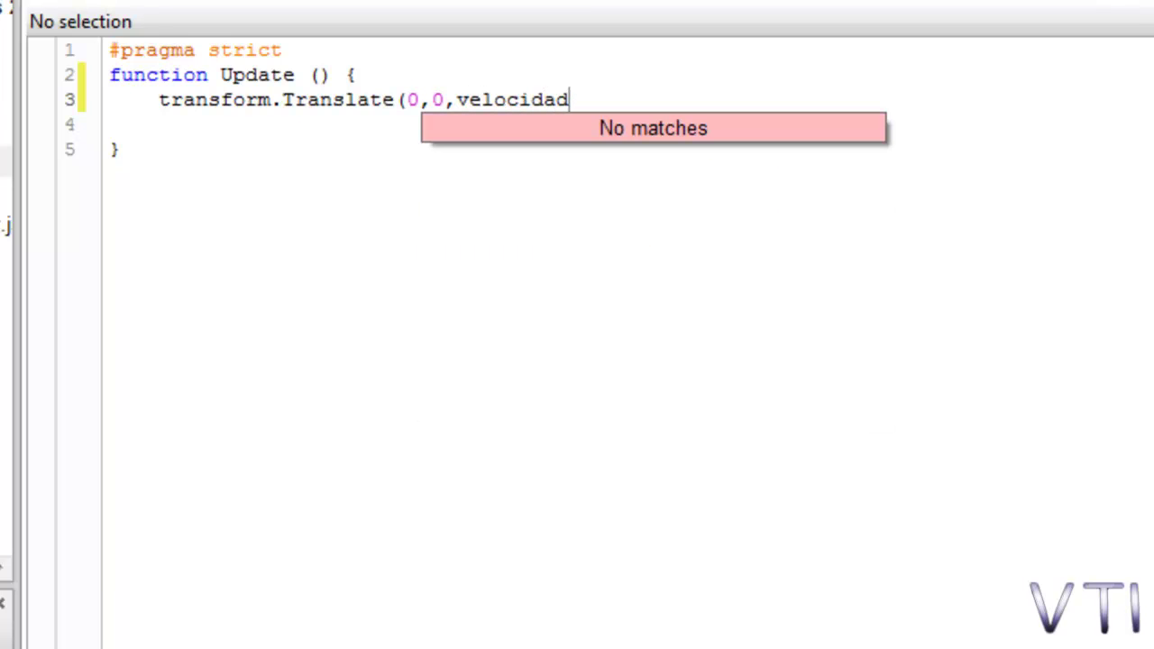
type("Laser")
type("*")
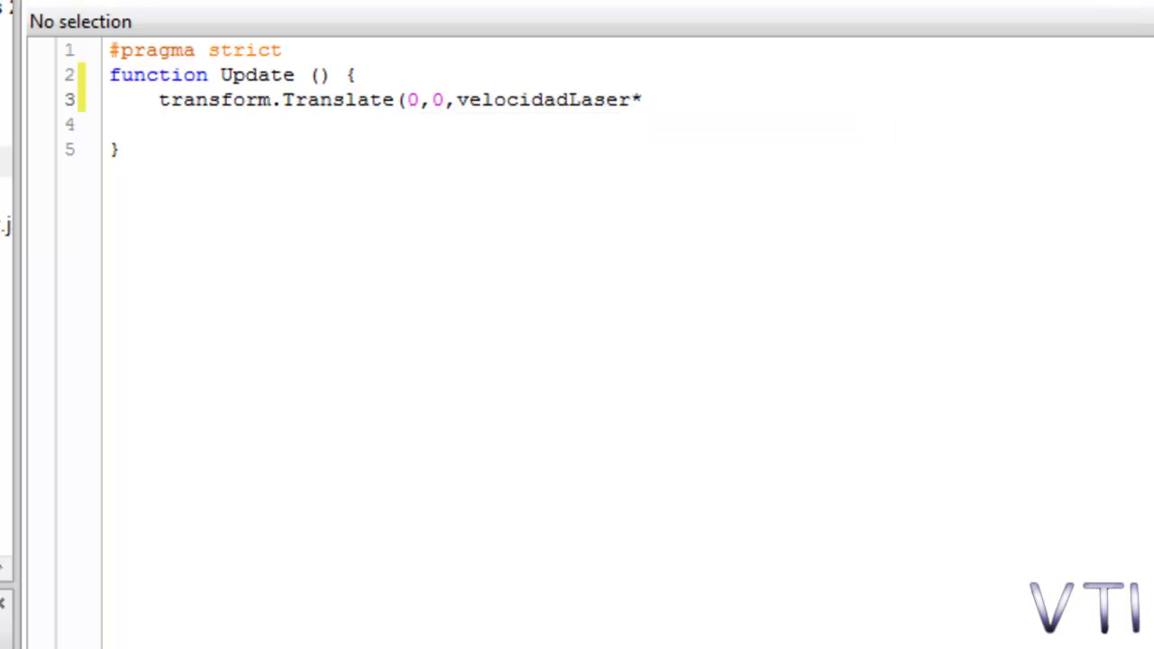
type("Time.")
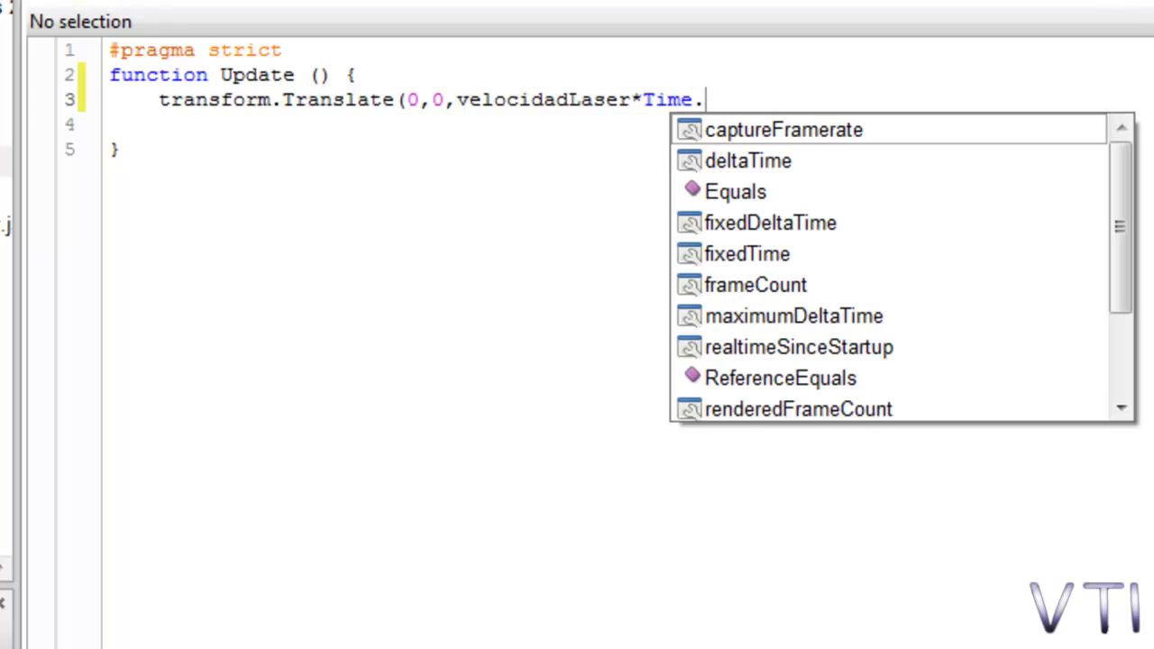
type("time")
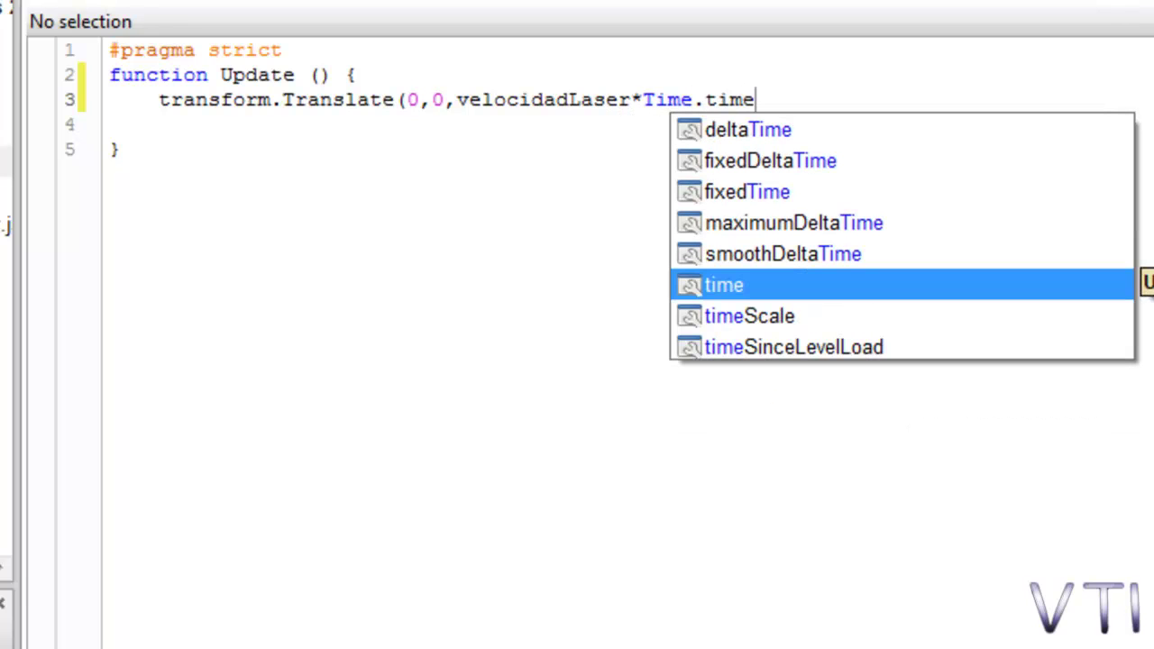
key("Escape")
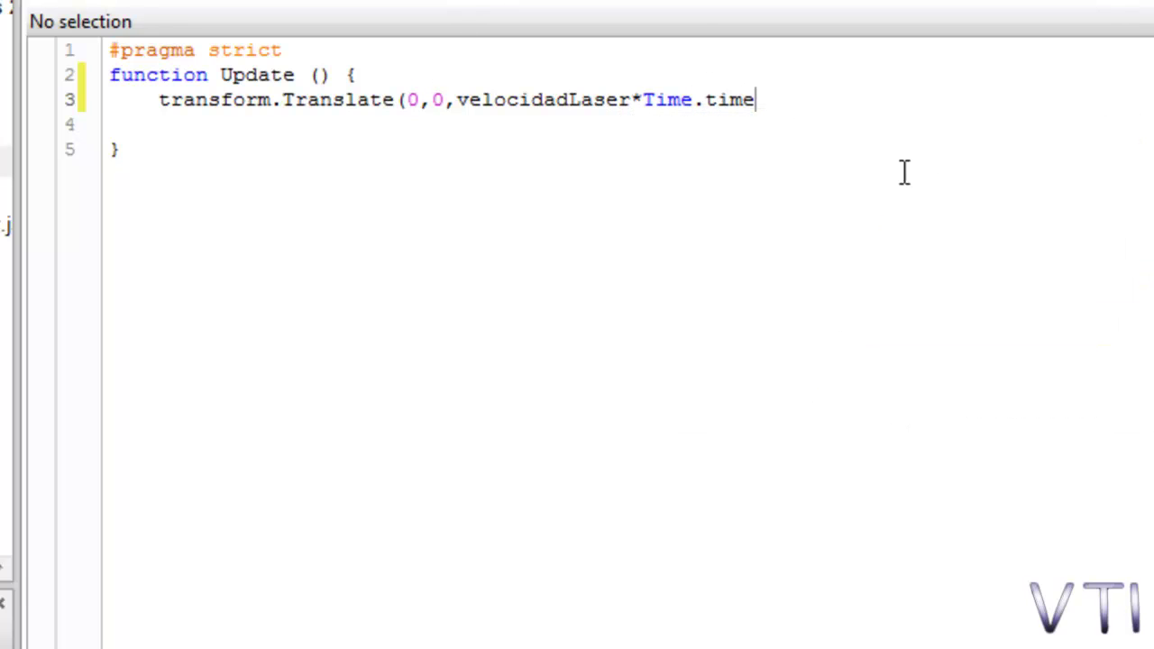
key("BackSpace")
key("BackSpace")
key("BackSpace")
key("BackSpace")
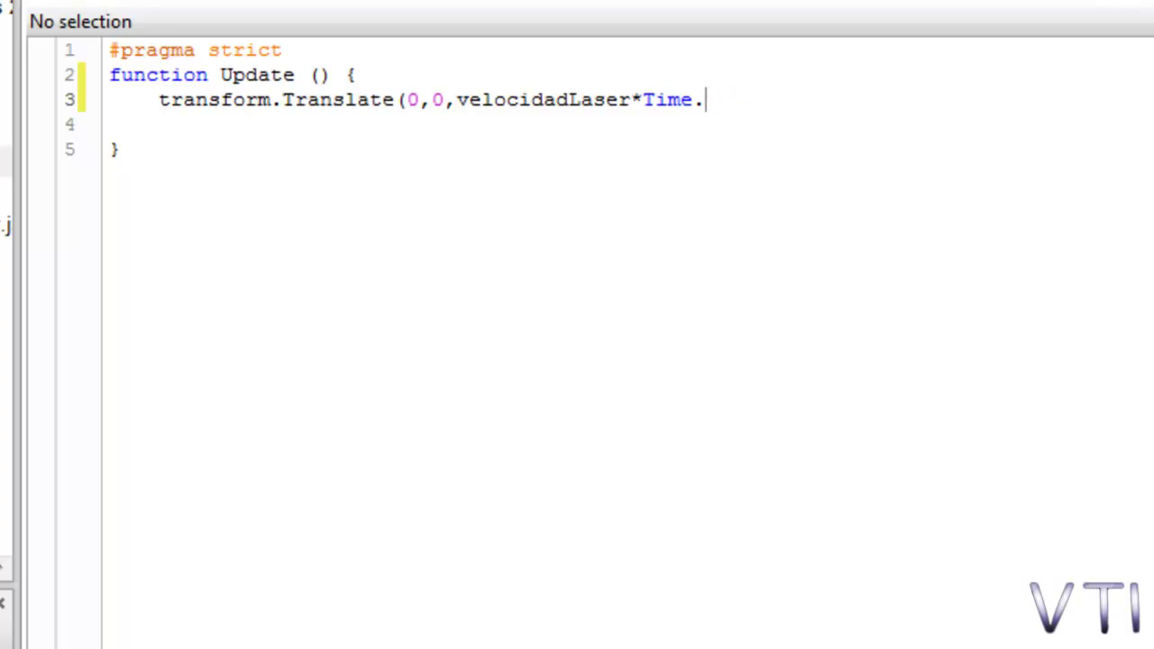
key("BackSpace")
type(".")
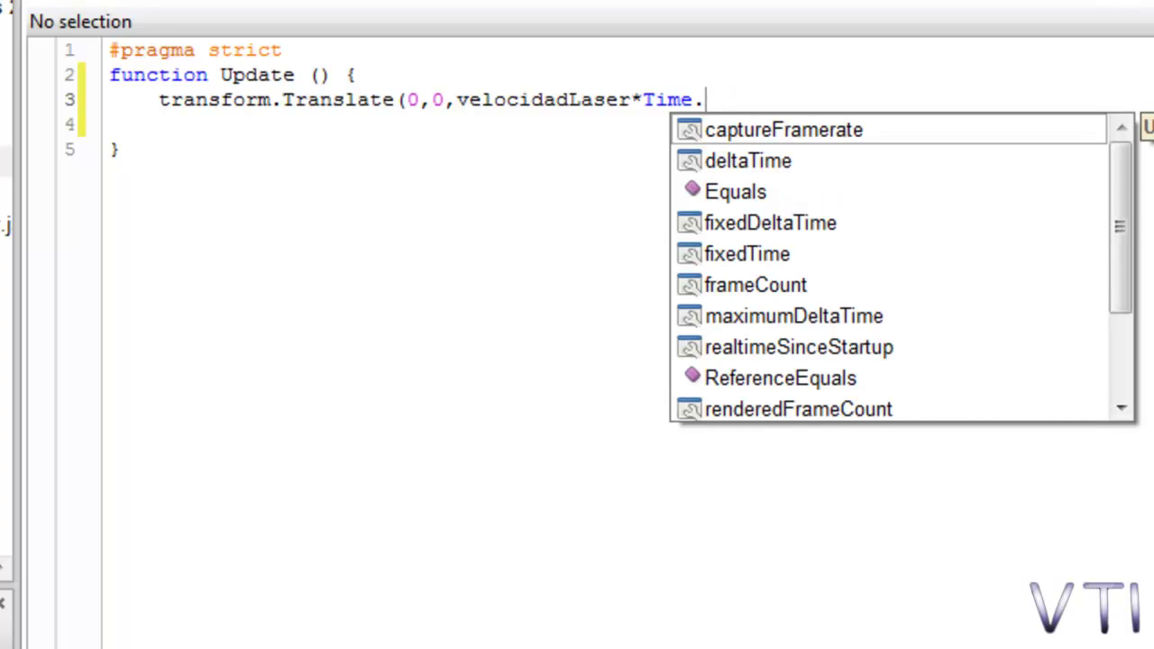
type("de")
key("Return")
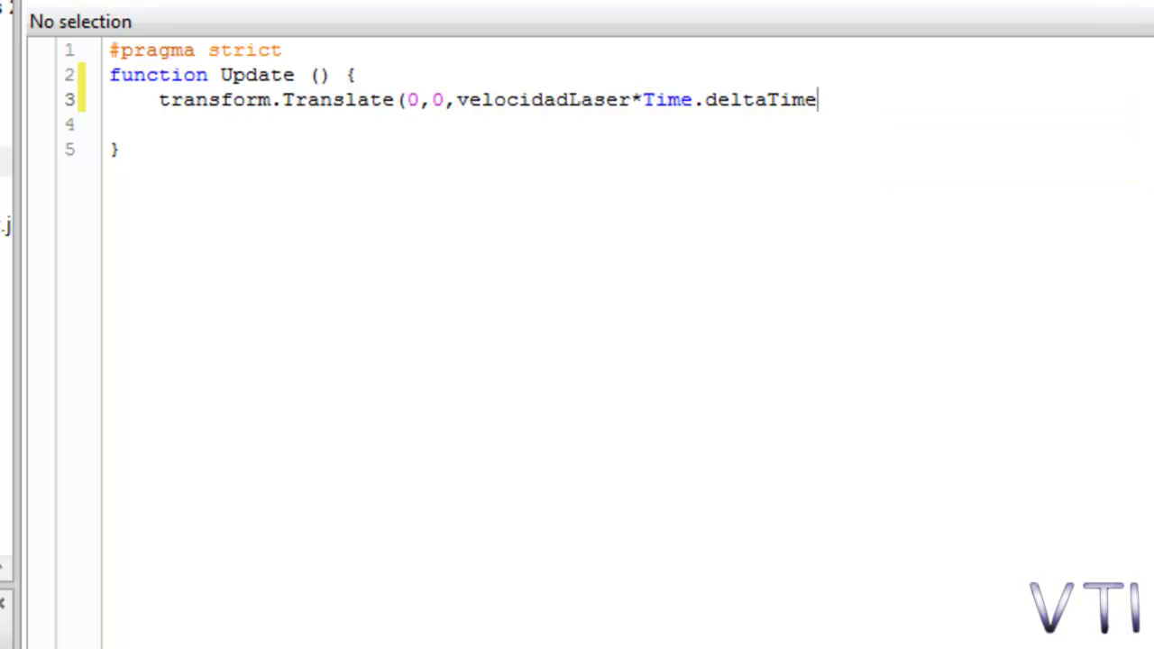
type(")")
type(";")
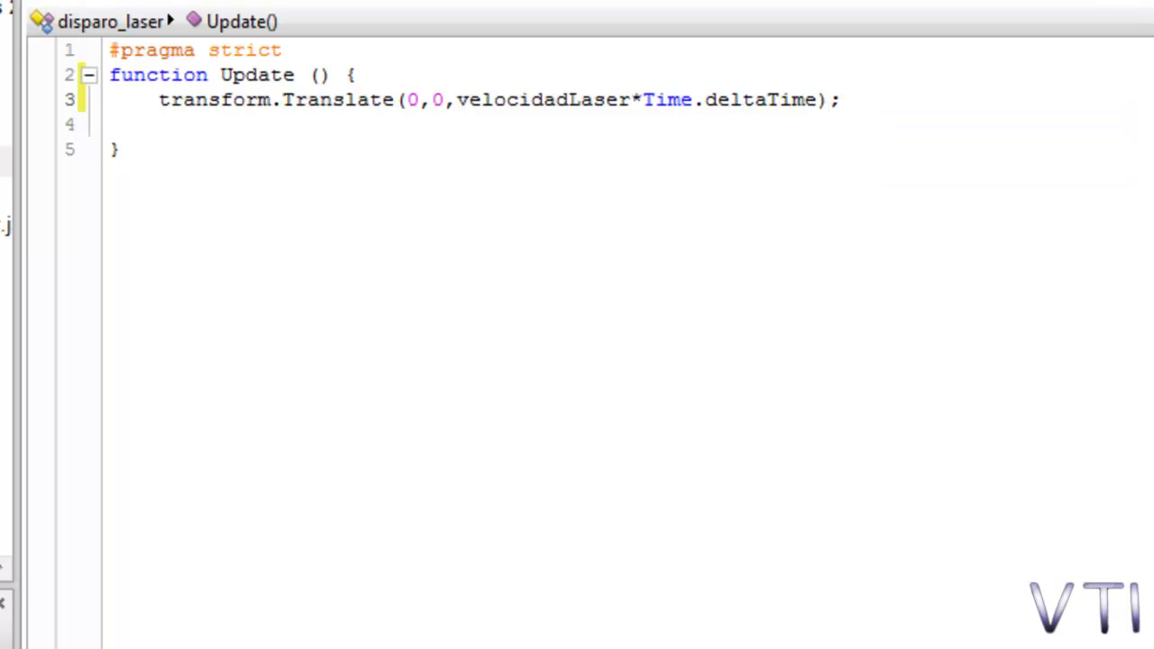
Declare var velocidadLaser:float; under #pragma strict and save the script
left_click(310, 49)
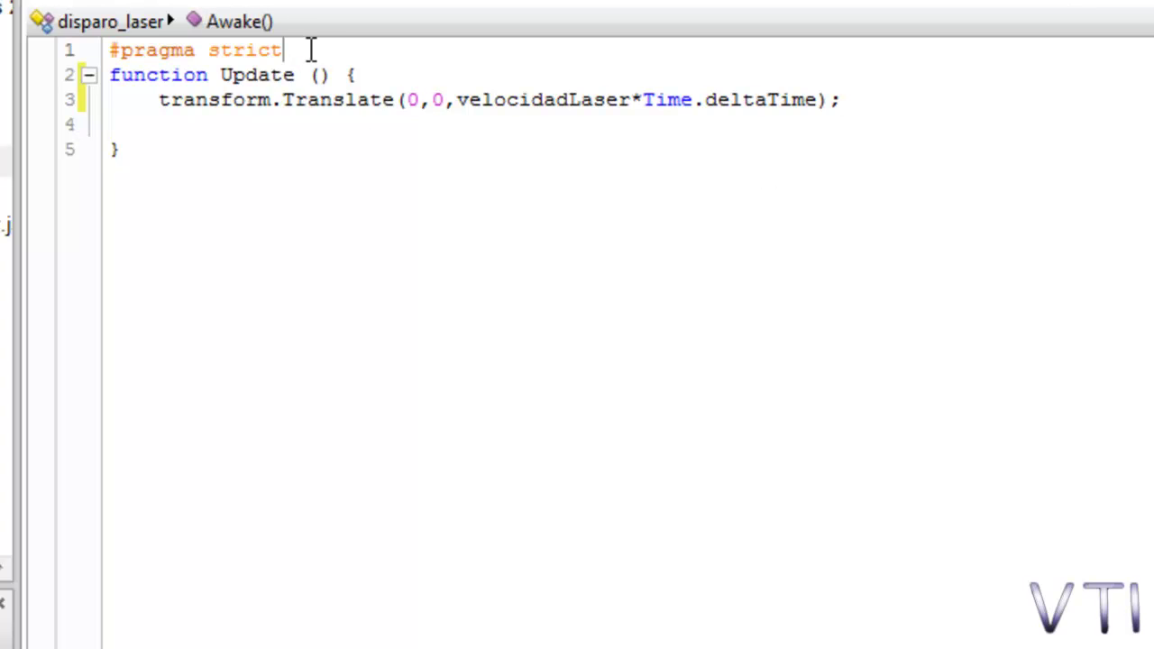
key("Return")
type("var ")
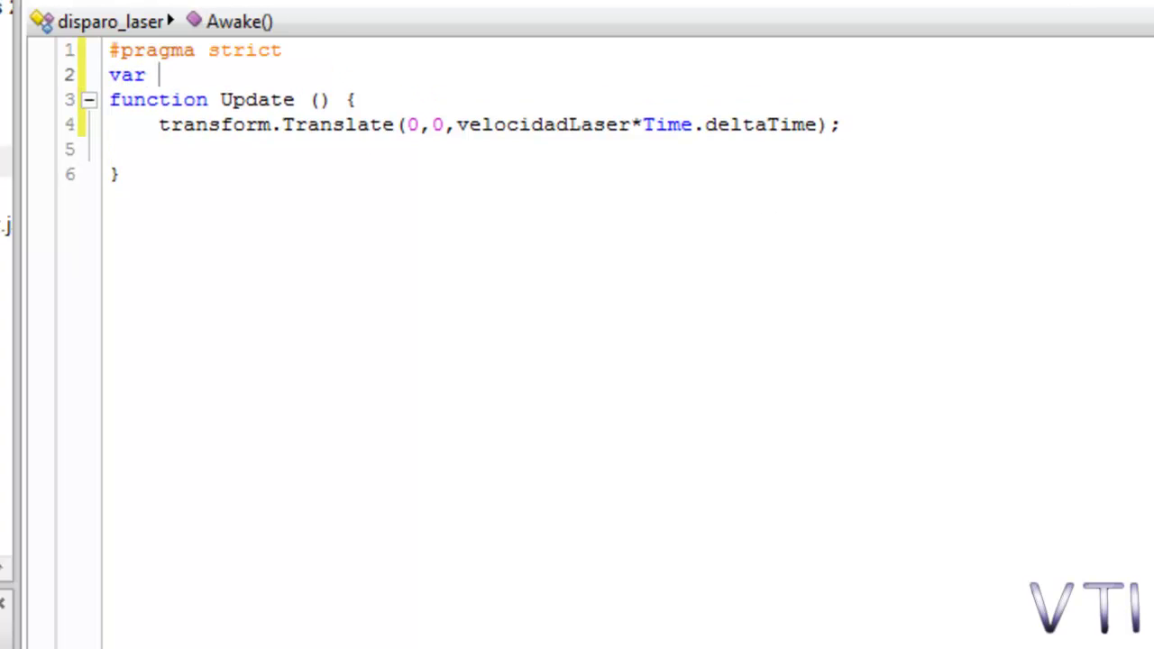
type("velocidad")
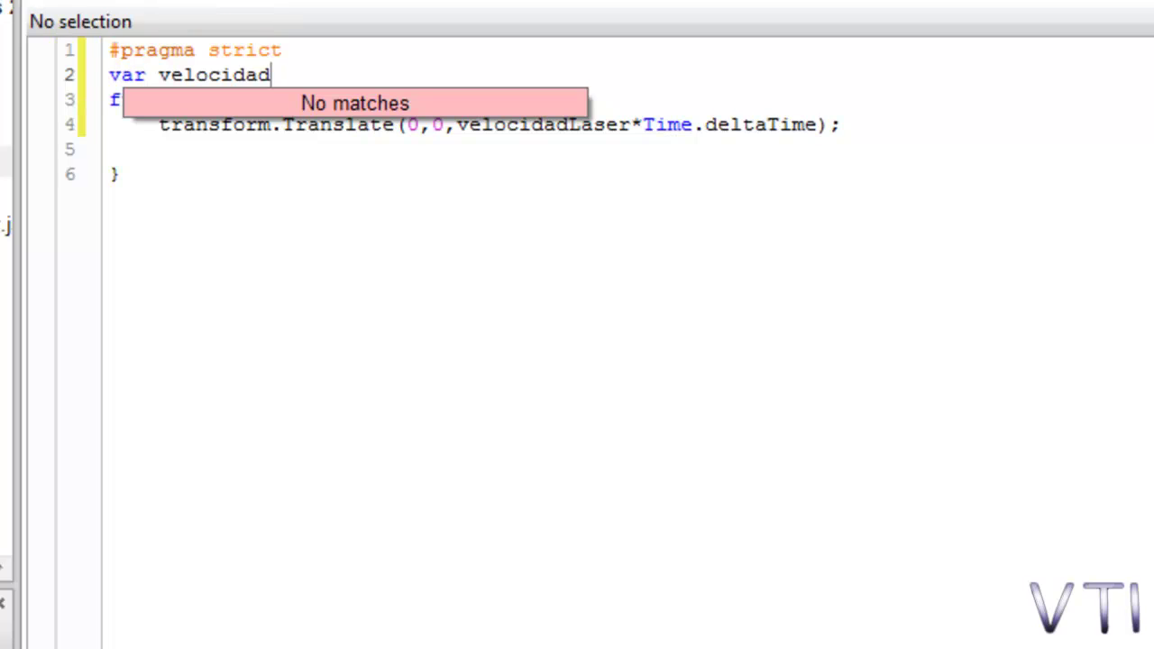
type("Laser")
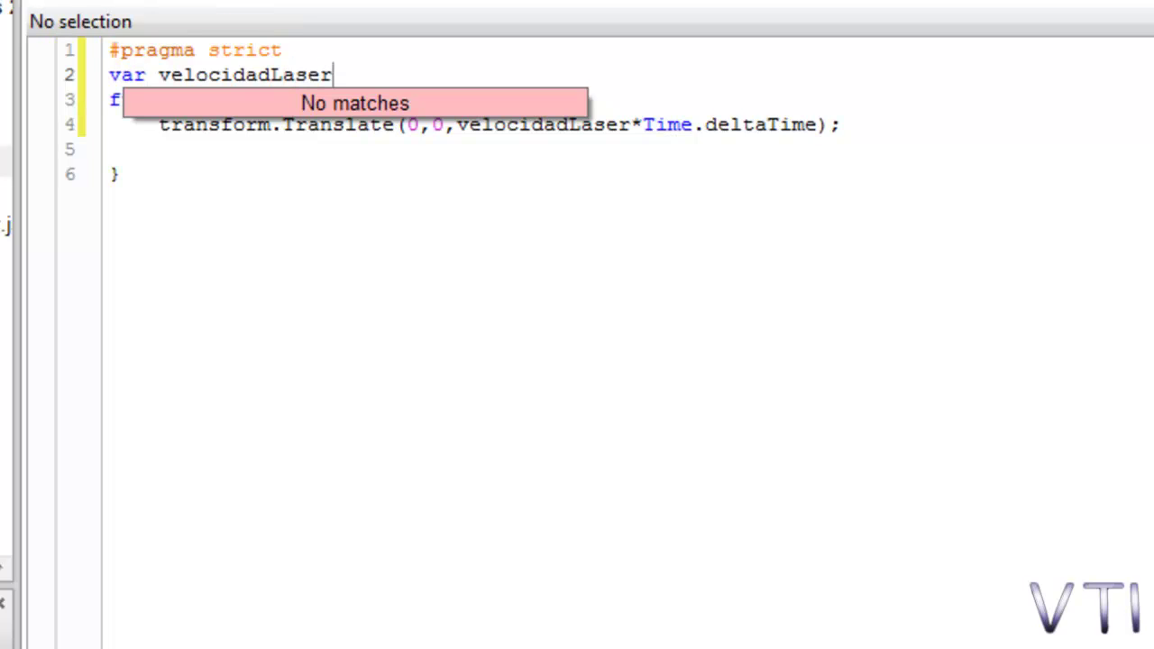
type(":flo")
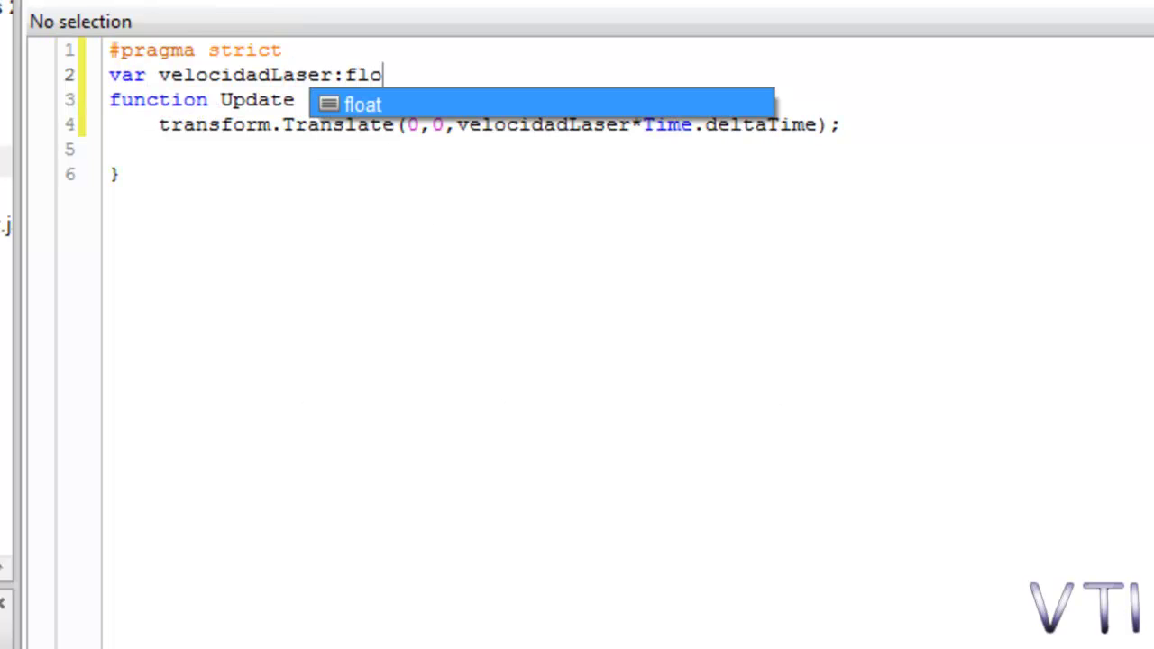
type("at;")
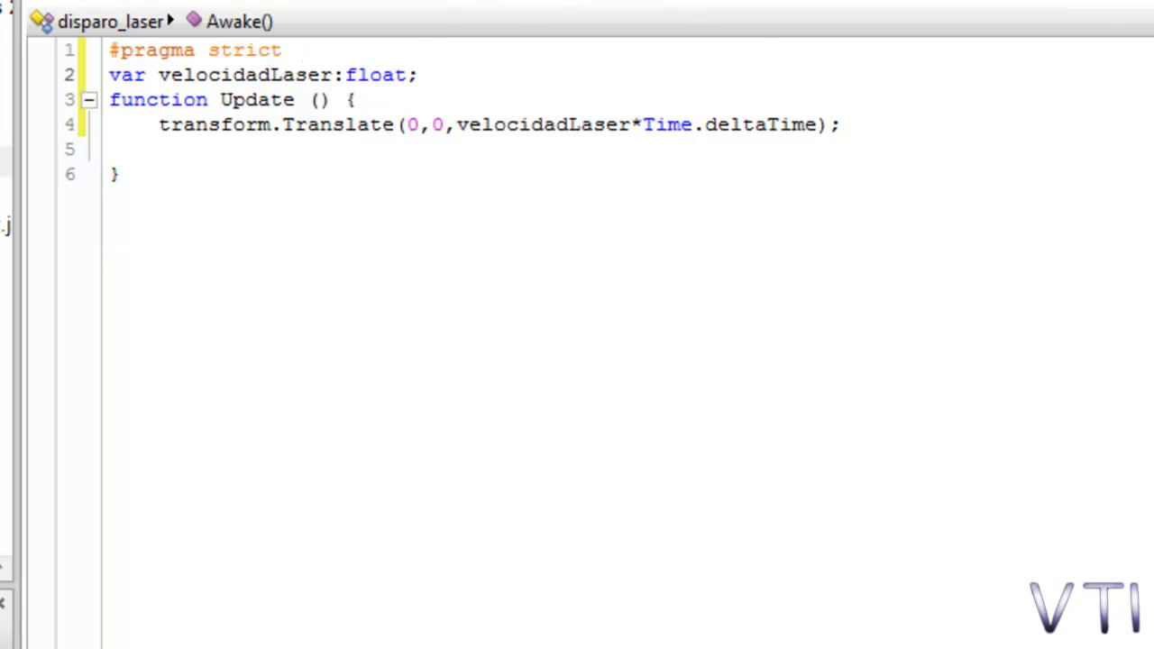
key("ctrl+s")
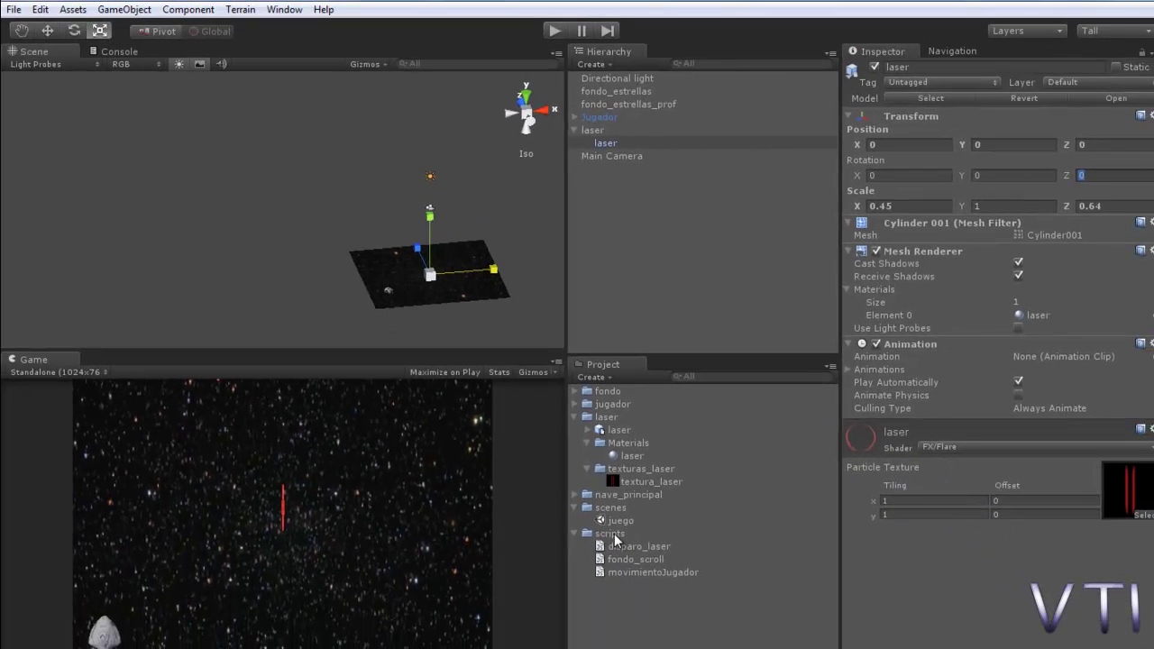
Attach disparo_laser to the laser model, set Velocidad Laser to 3, and run the game
left_click_drag(631, 546, 982, 628)
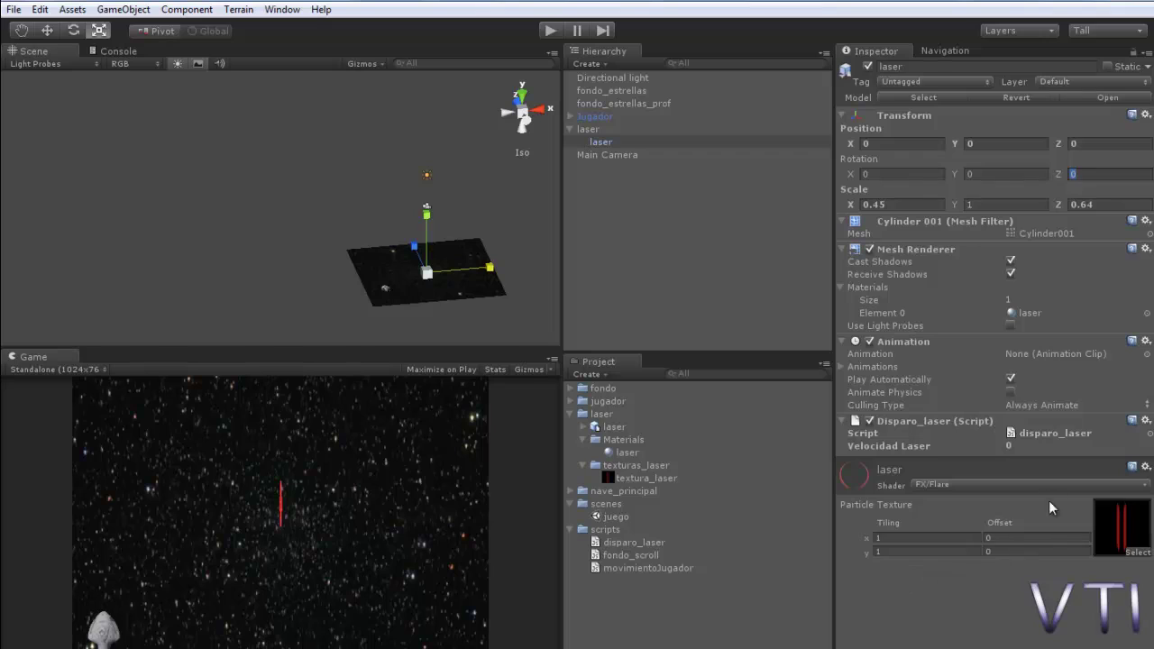
left_click(1023, 446)
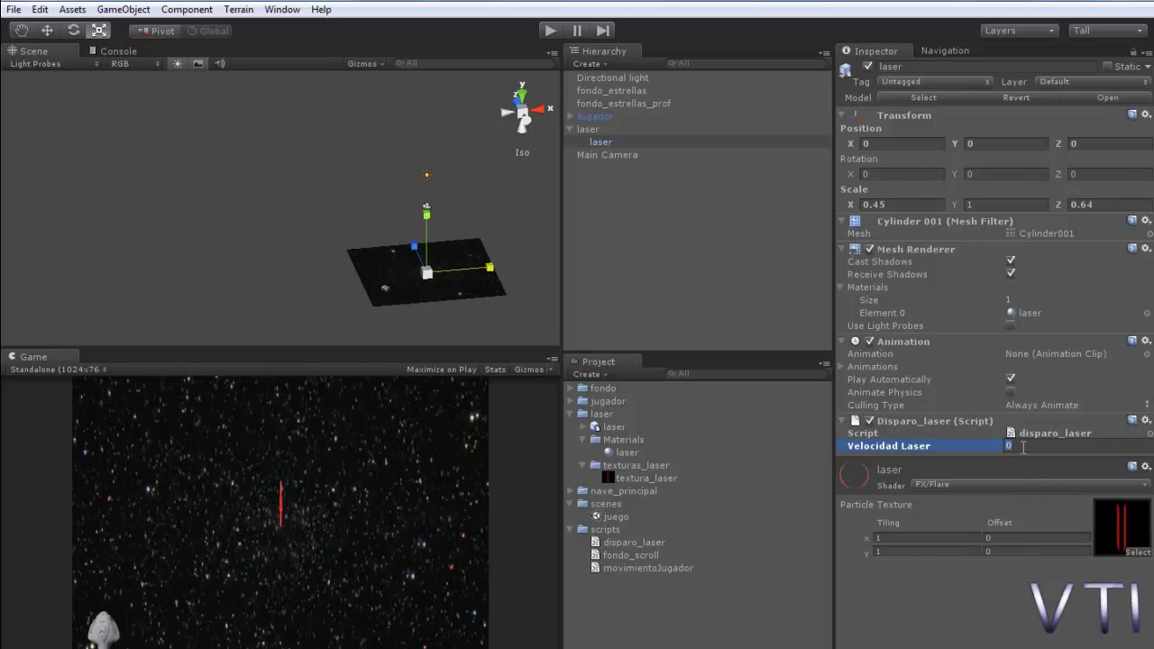
type("3")
key("Return")
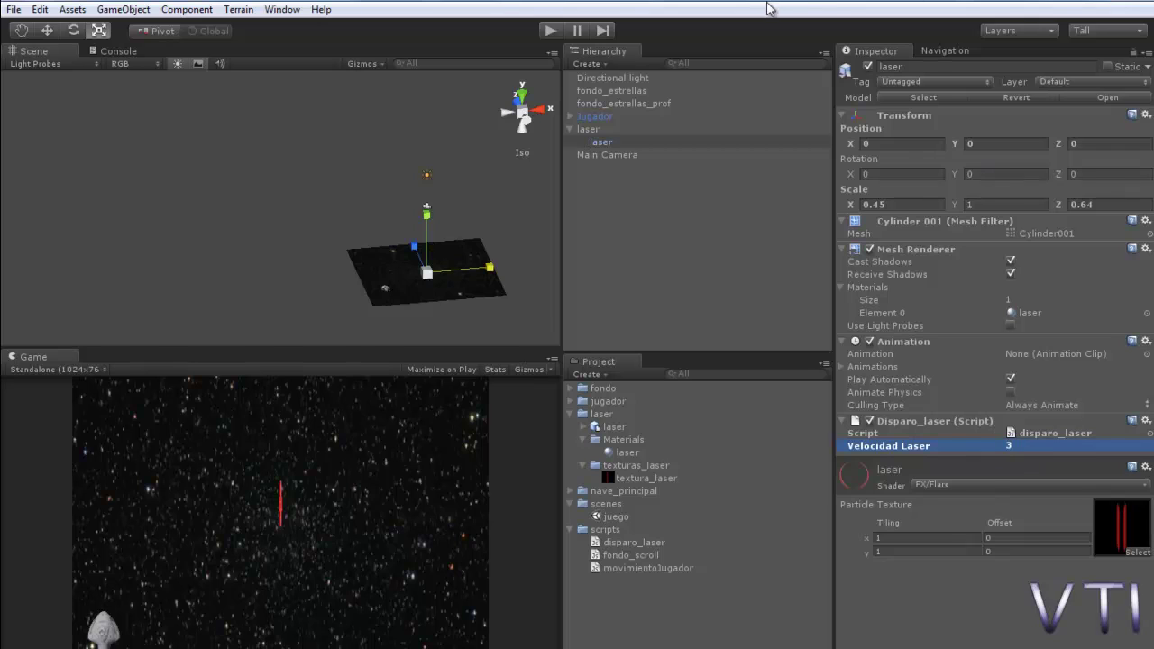
left_click(552, 30)
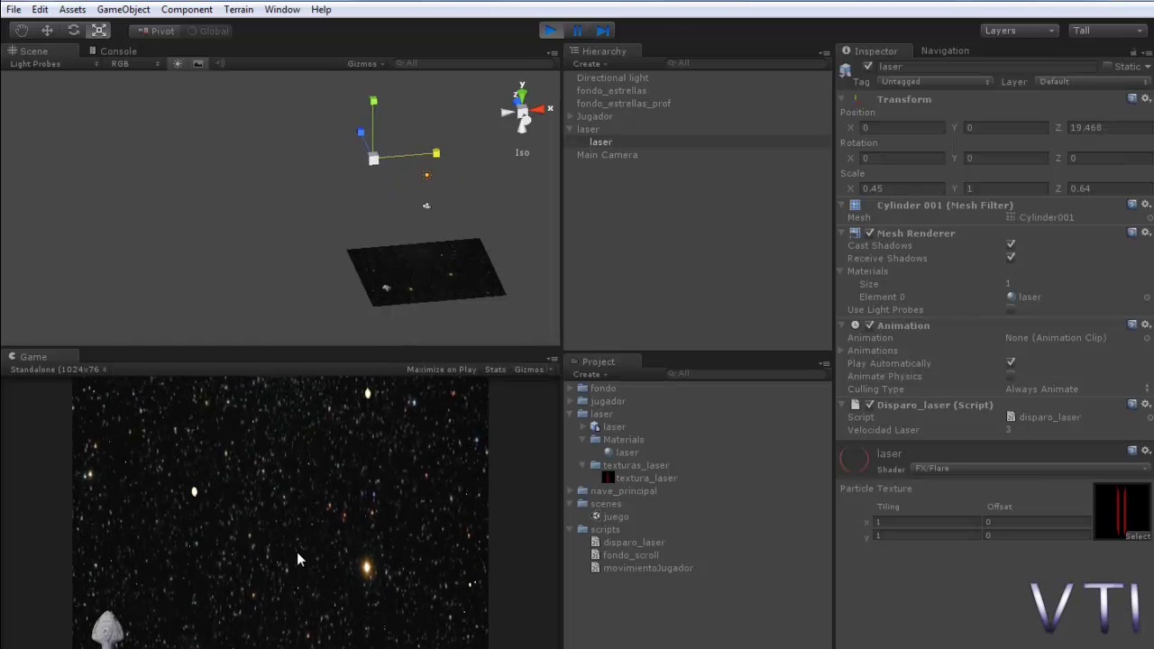
Restart play mode to watch the laser fly forward, then stop the game
left_click(550, 31)
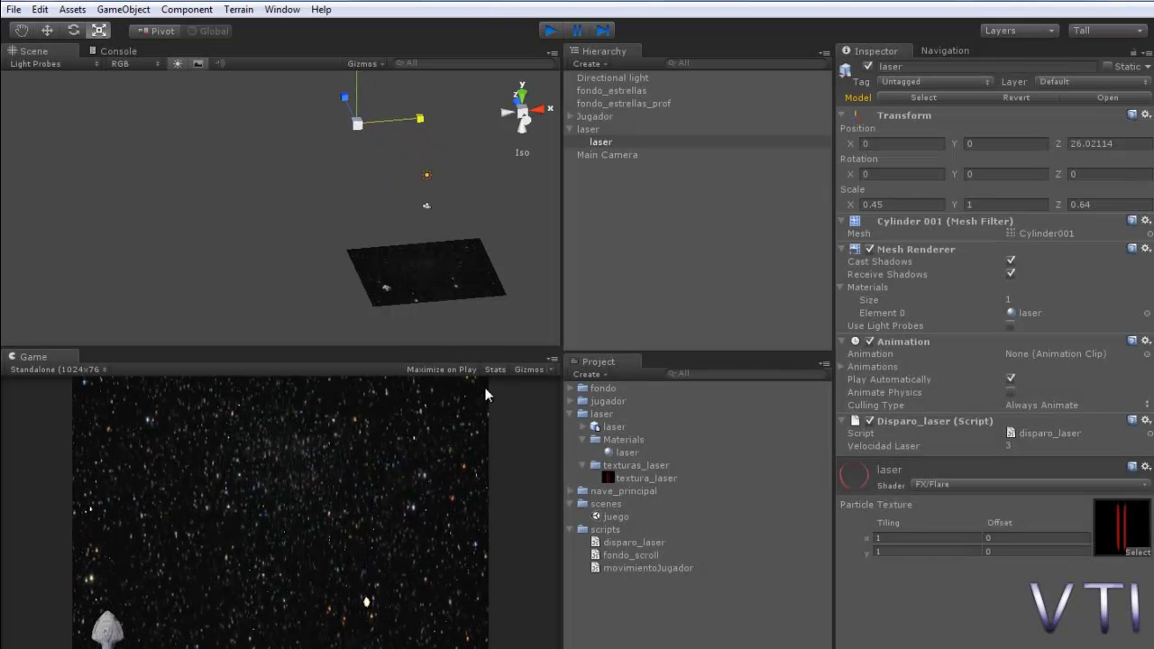
left_click(550, 31)
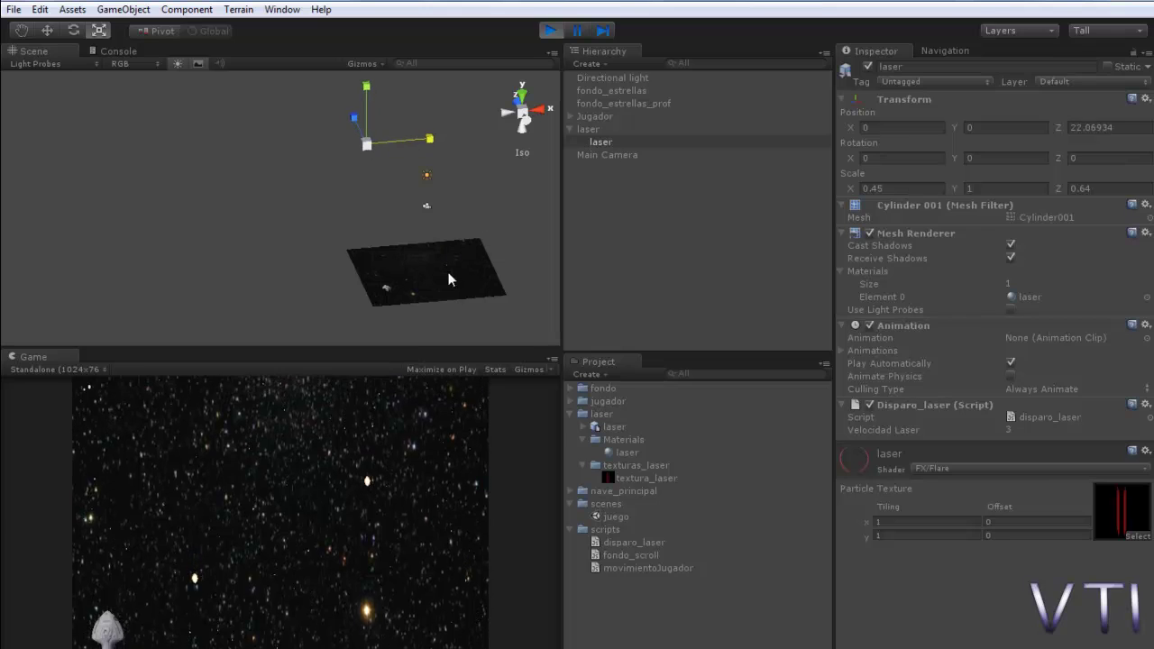
left_click(548, 30)
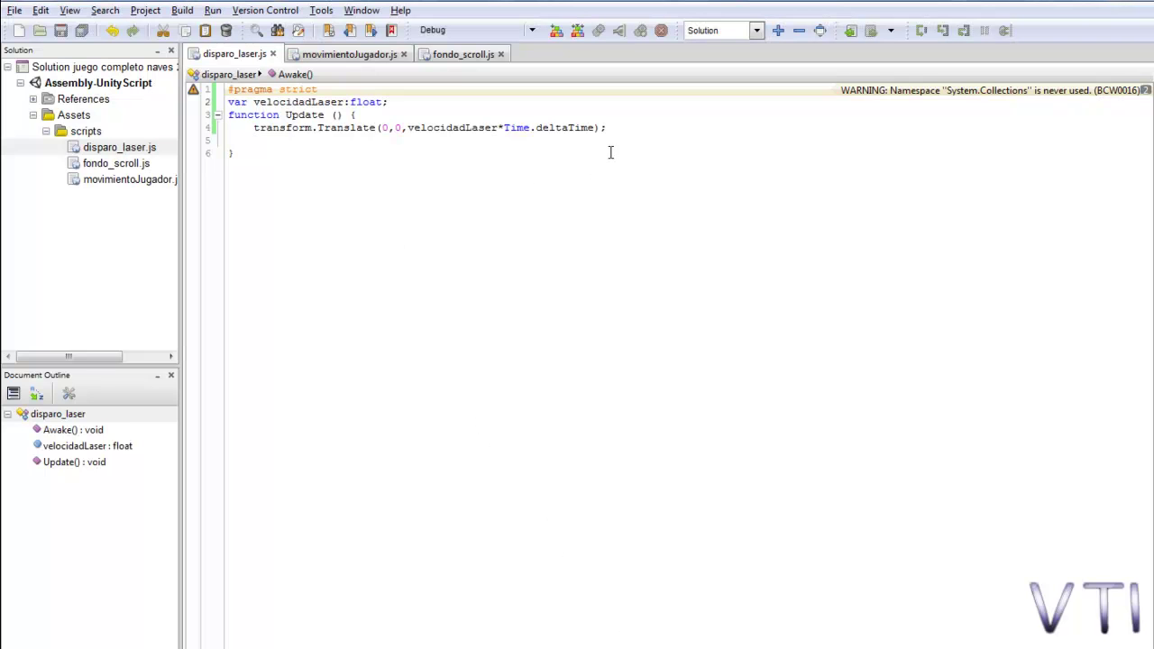
Type if(transform.position.z> on a new line after the Translate statement
left_click(624, 127)
key("Return")
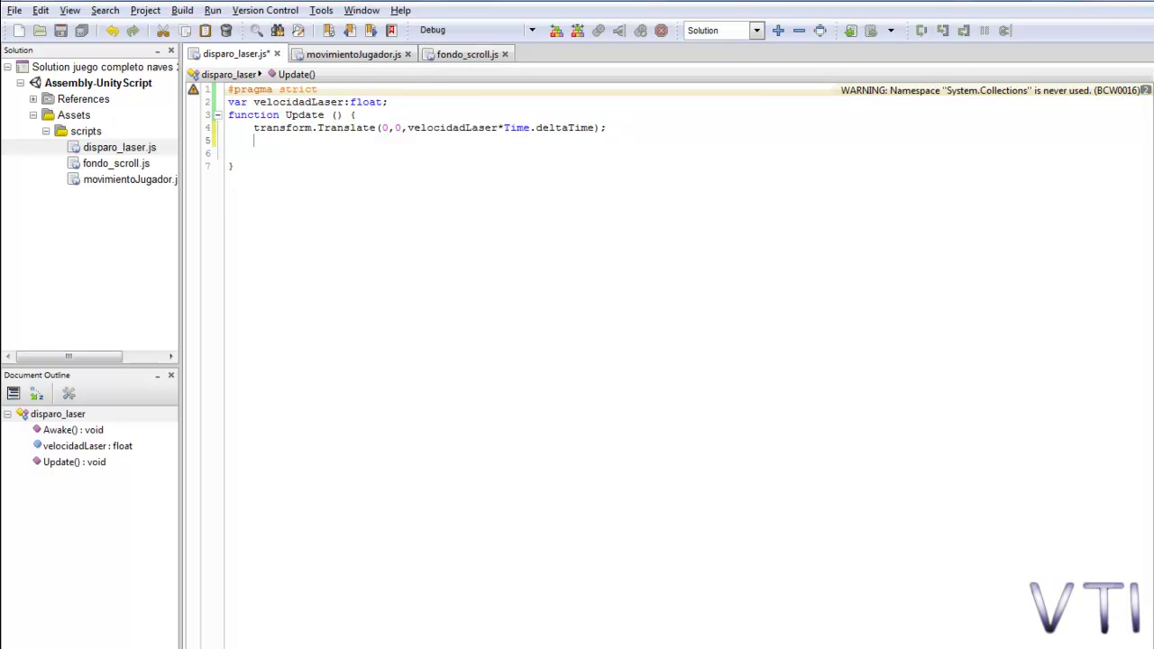
type("if(")
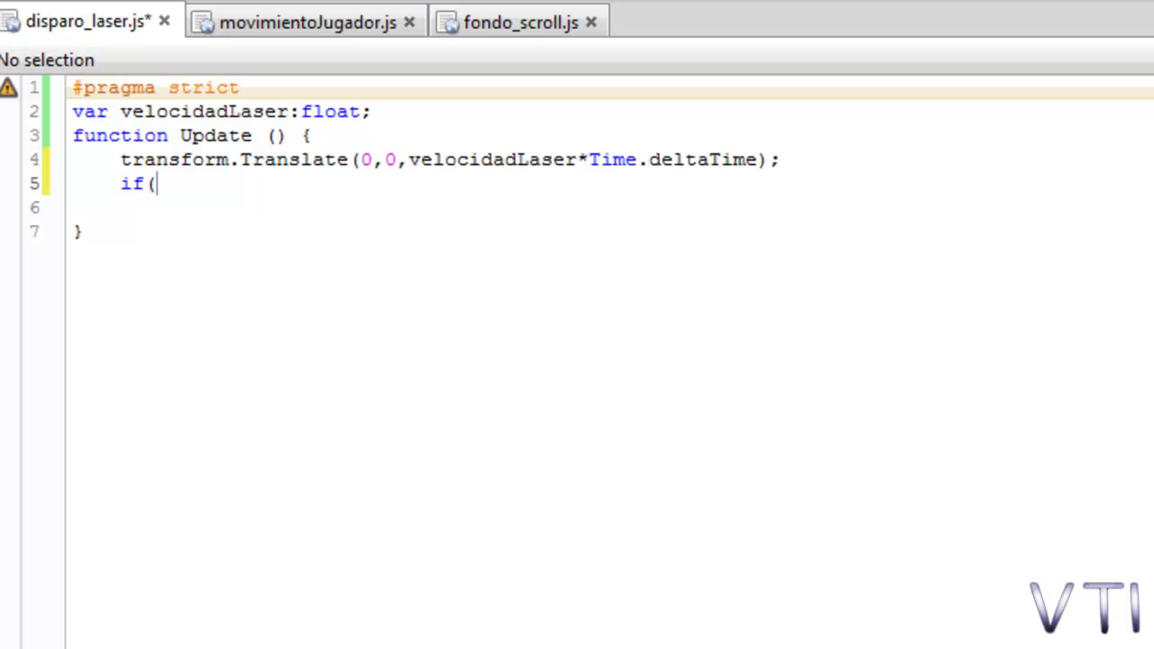
type("trasn")
key("BackSpace")
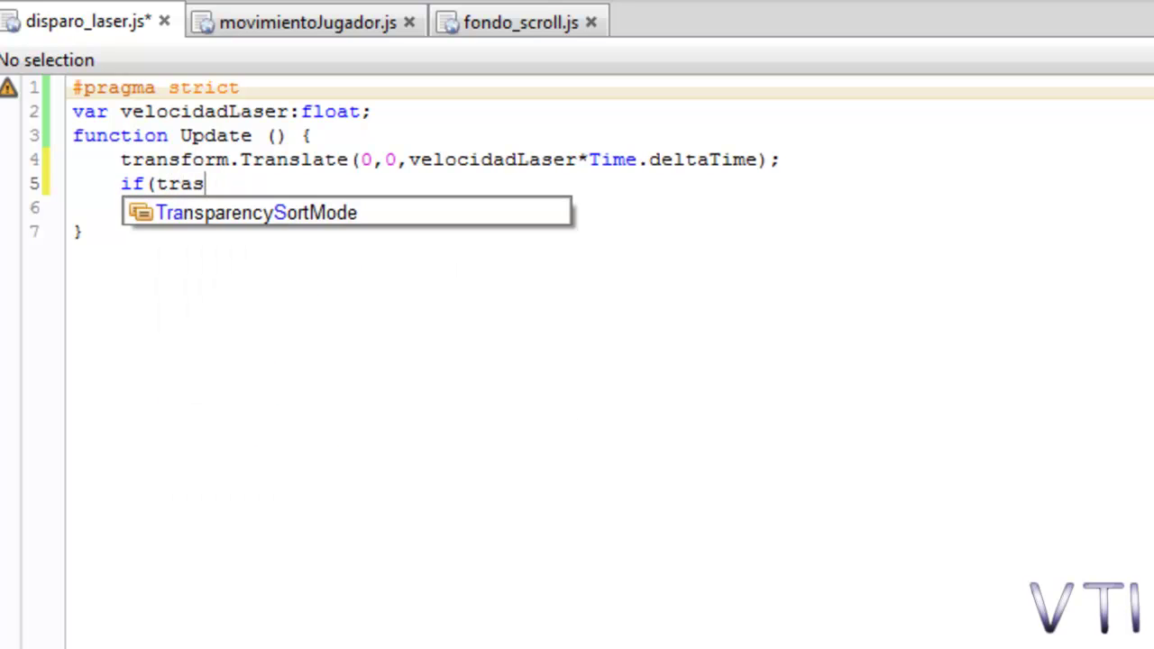
key("BackSpace")
type("nsform.p")
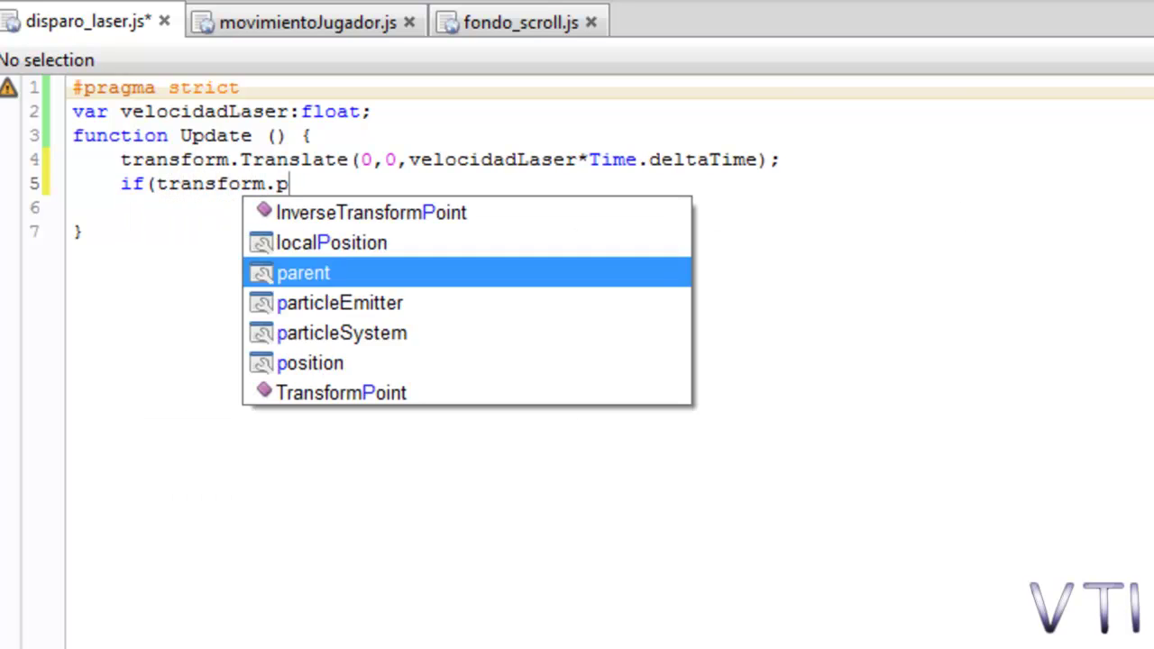
type("o")
key("Return")
type(".")
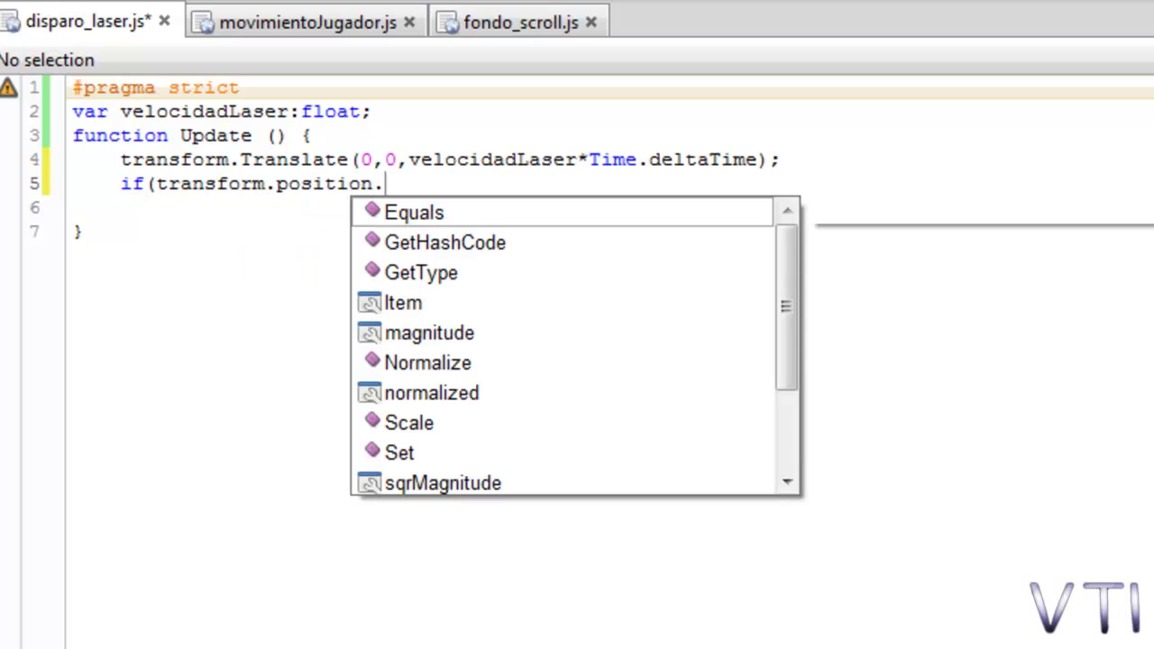
type("z")
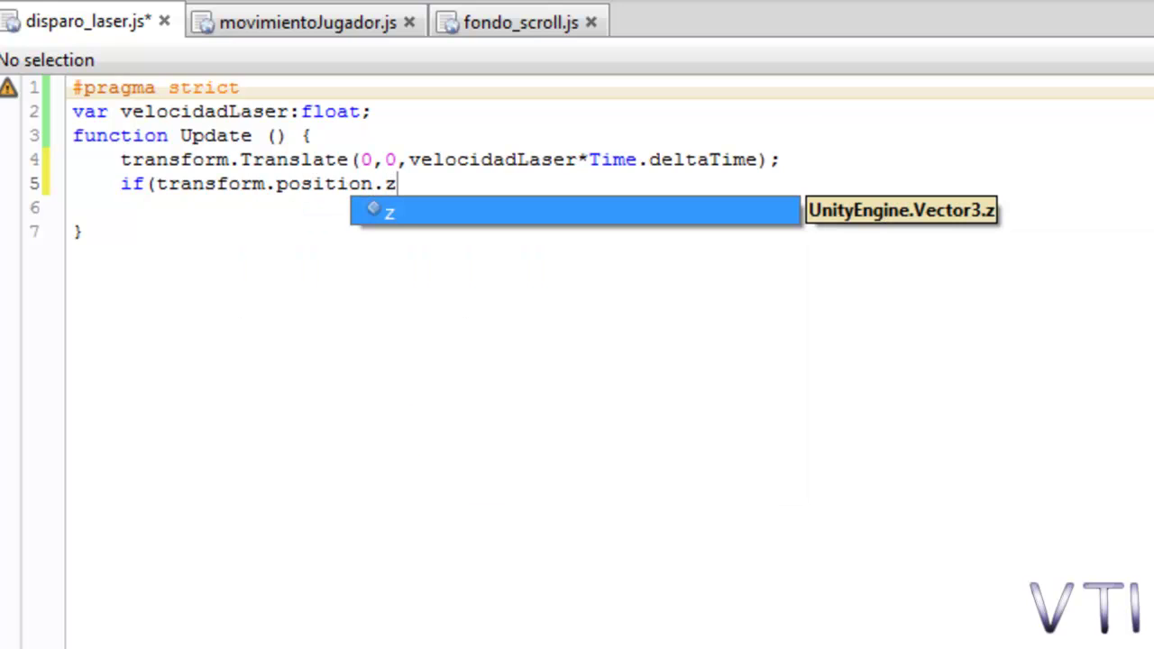
type(">")
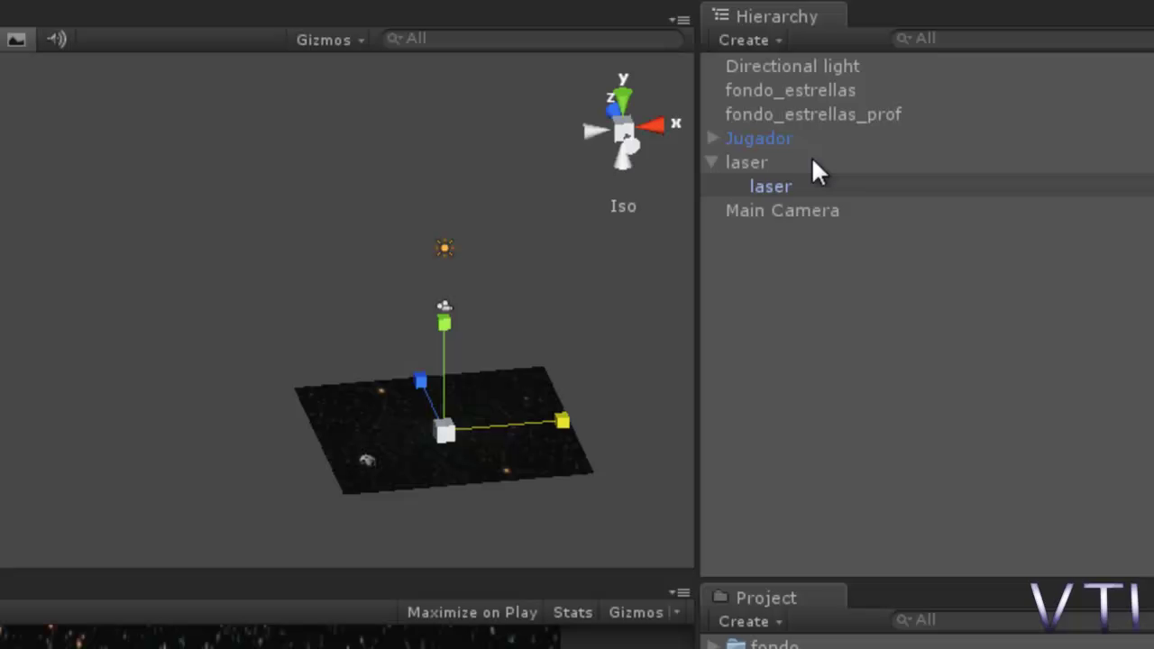
type("w")
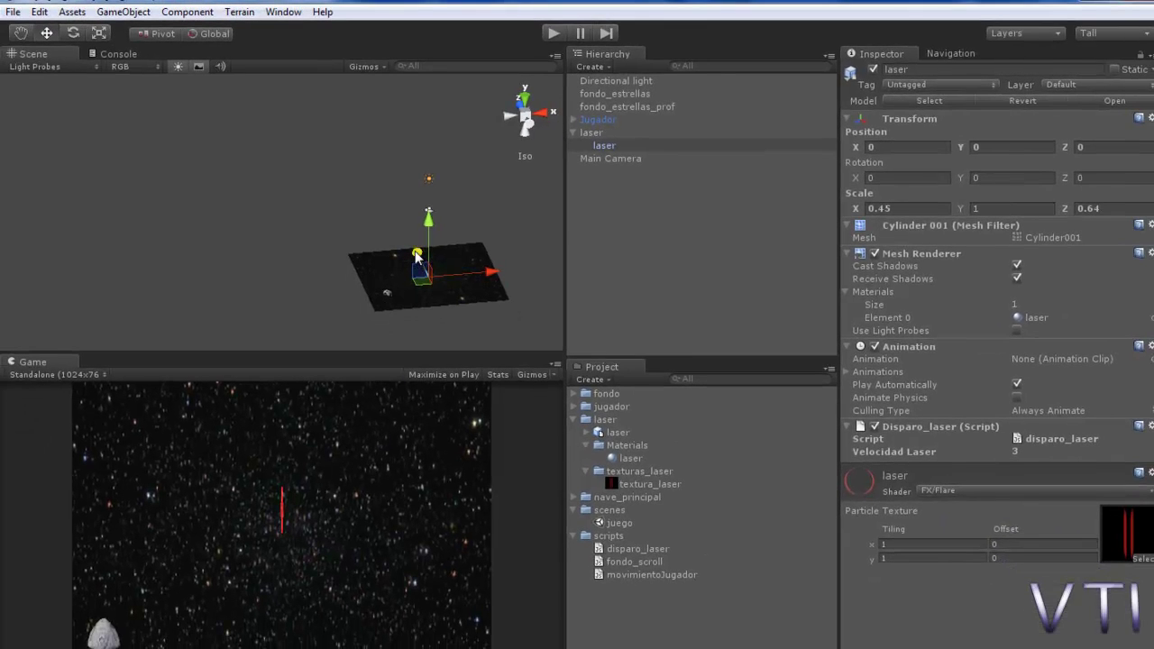
Drag the laser forward to the game view's top edge, Z about 1.946827, then return to the script
left_click_drag(415, 260, 414, 245)
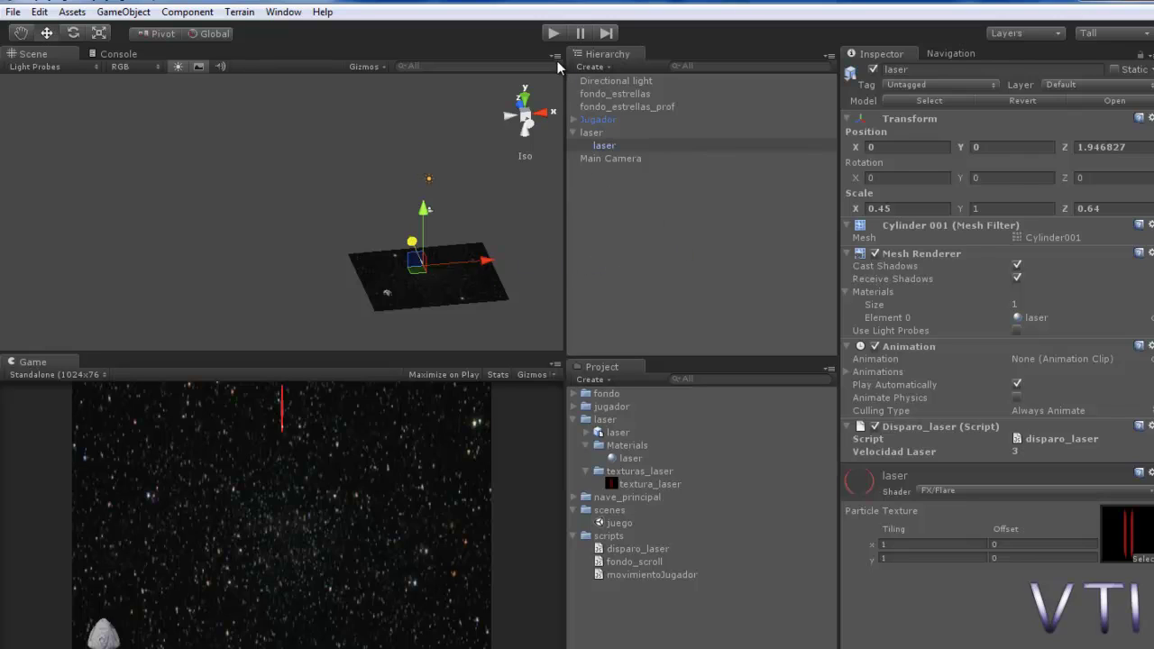
key("w")
key("alt+Tab")
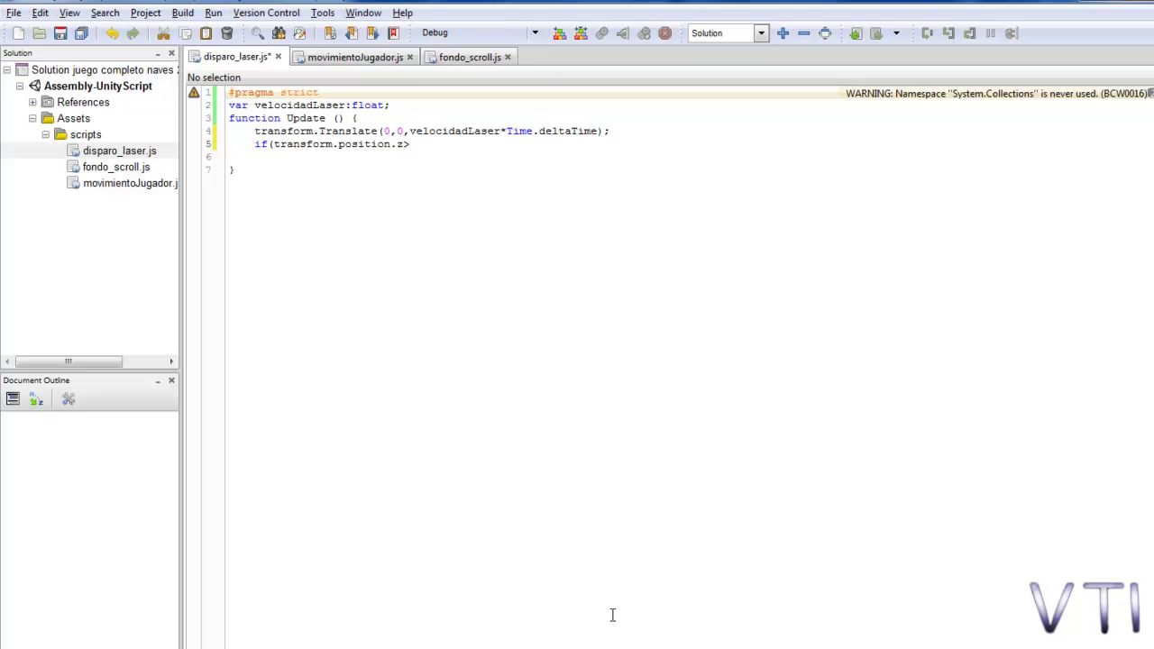
Finish the condition as z>1.94 with Destroy(gameObject); inside the braces, and save
type("1.9")
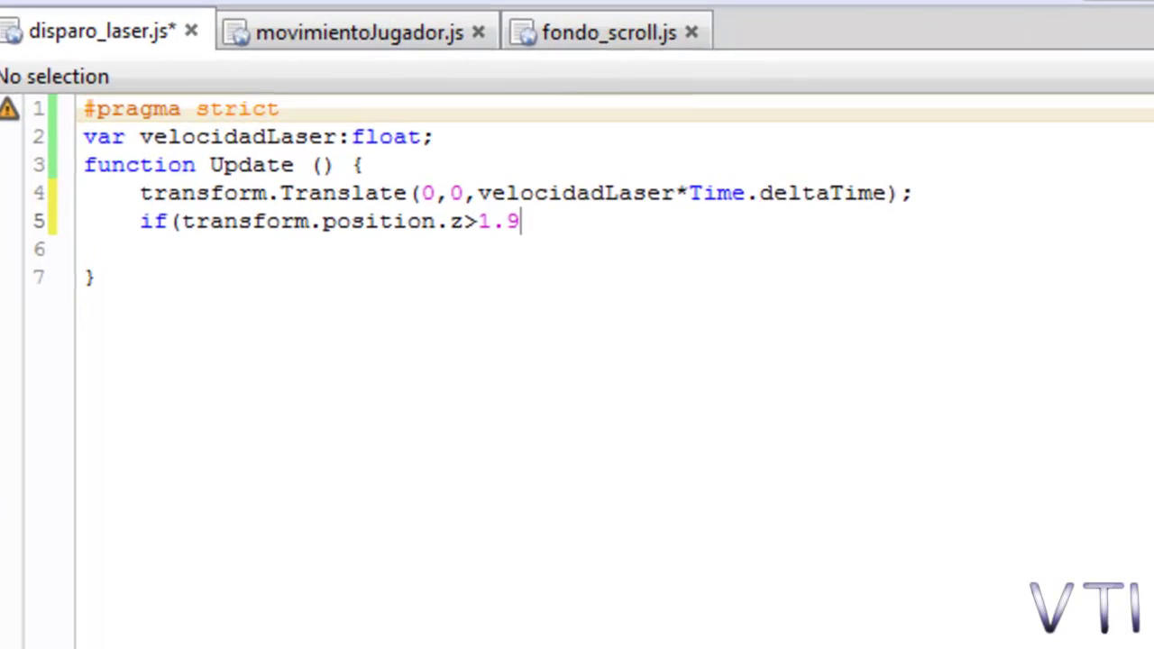
type("4)")
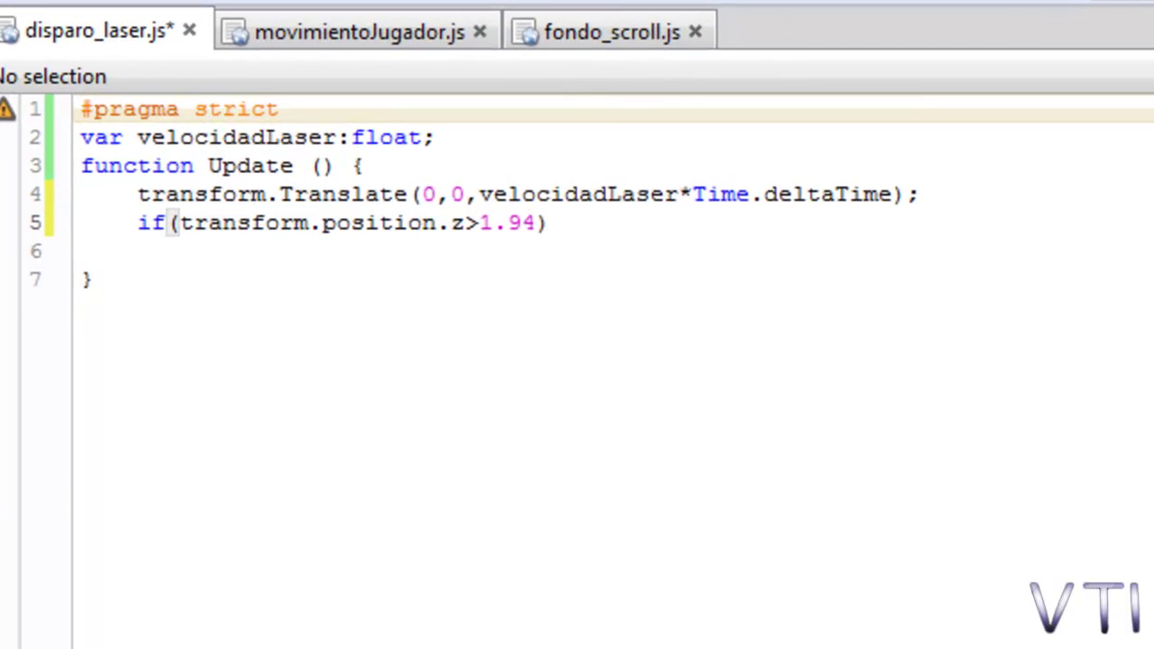
type("{")
key("Return")
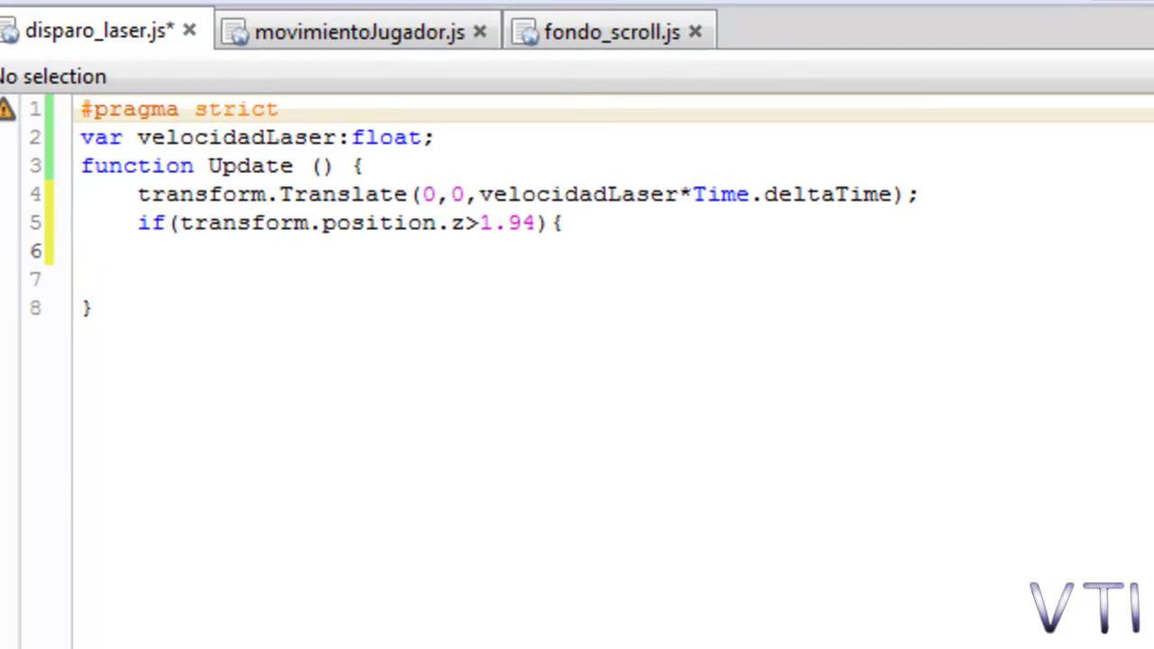
type("}")
key("Left")
key("Return")
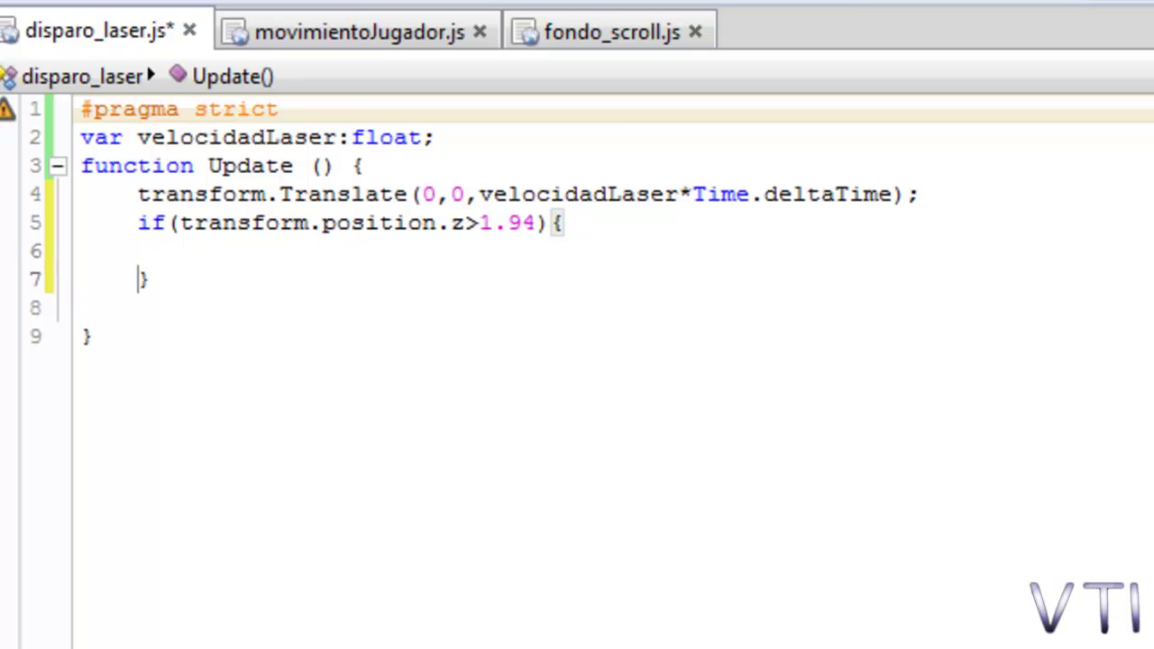
key("Tab")
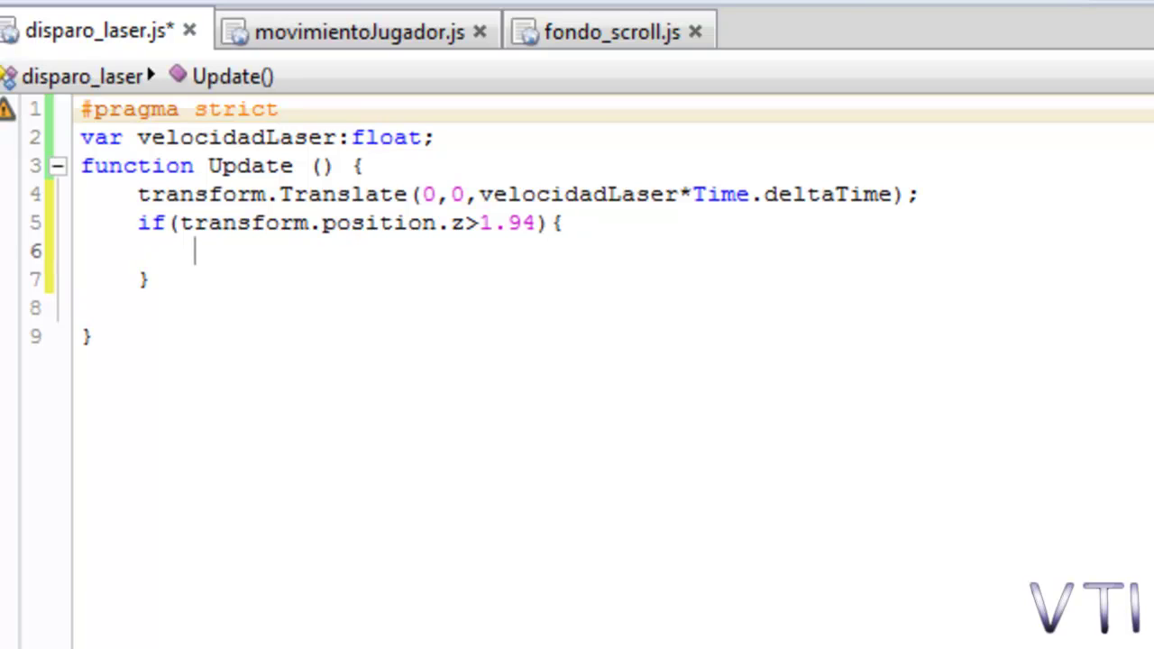
type("Des")
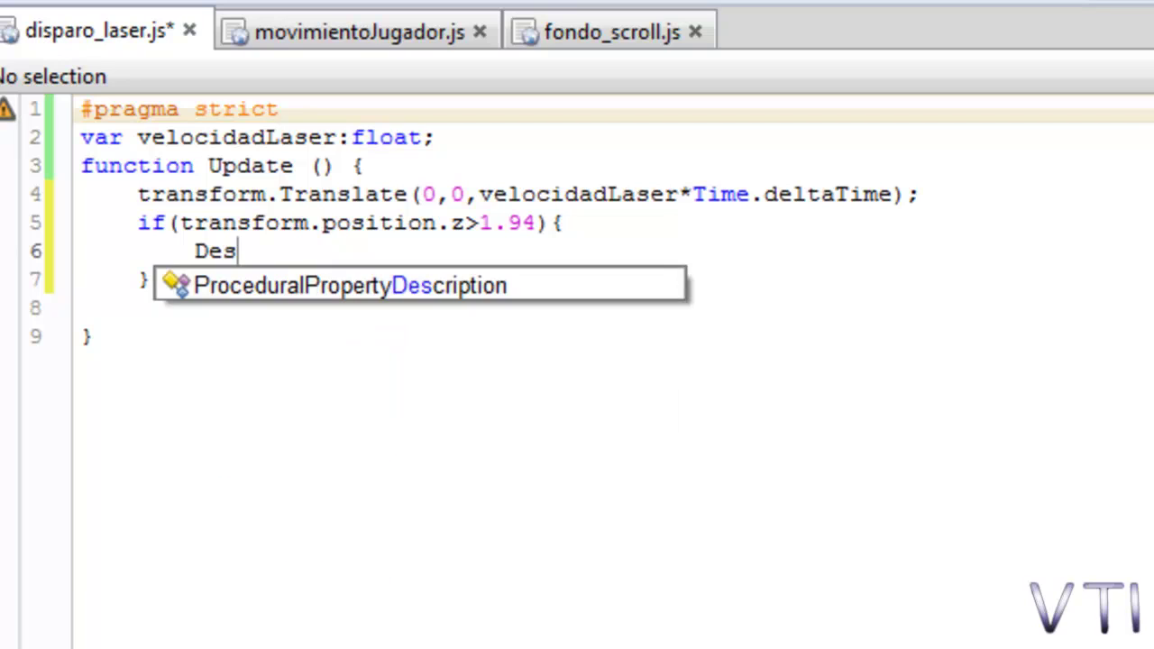
type("troy")
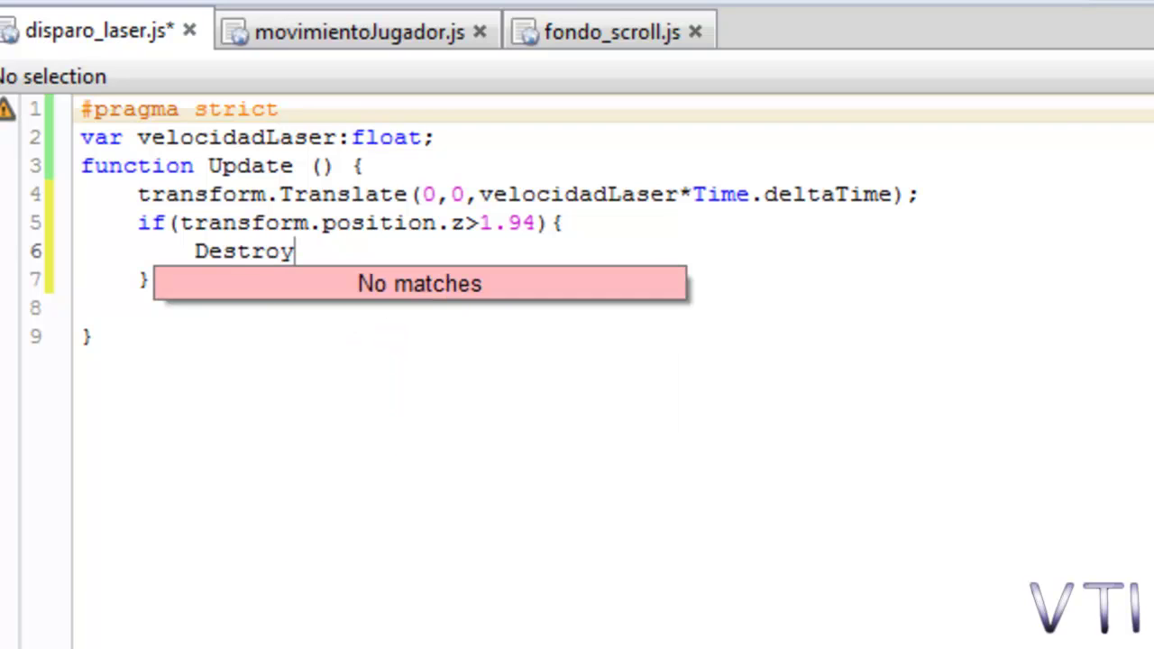
type("(game")
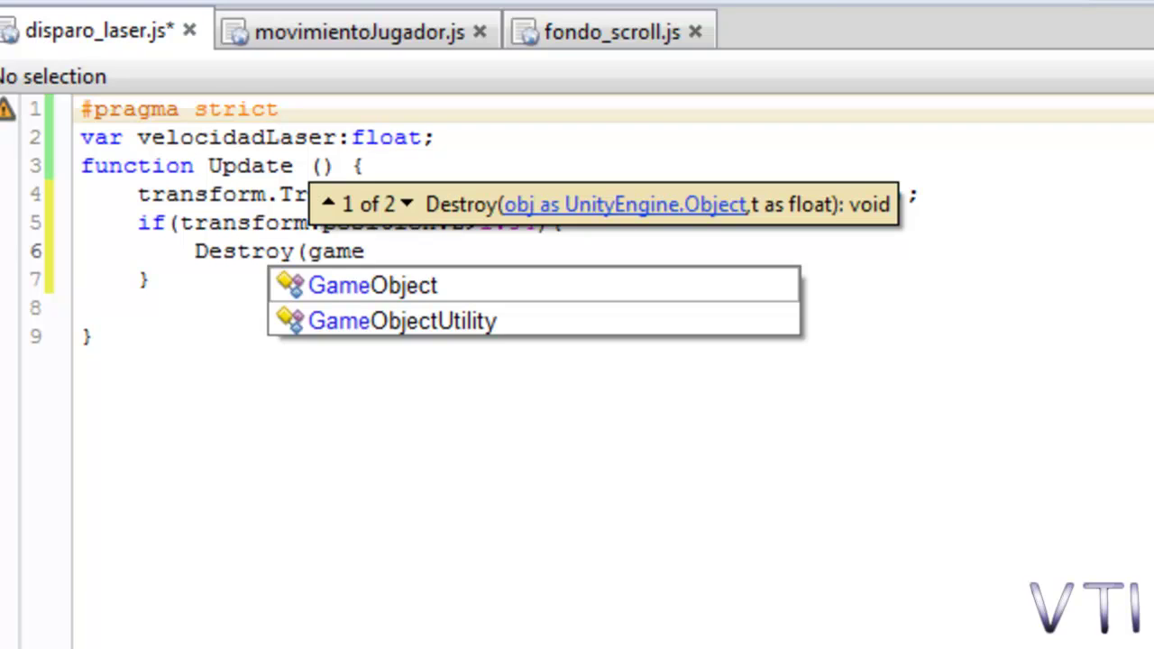
type("Objec")
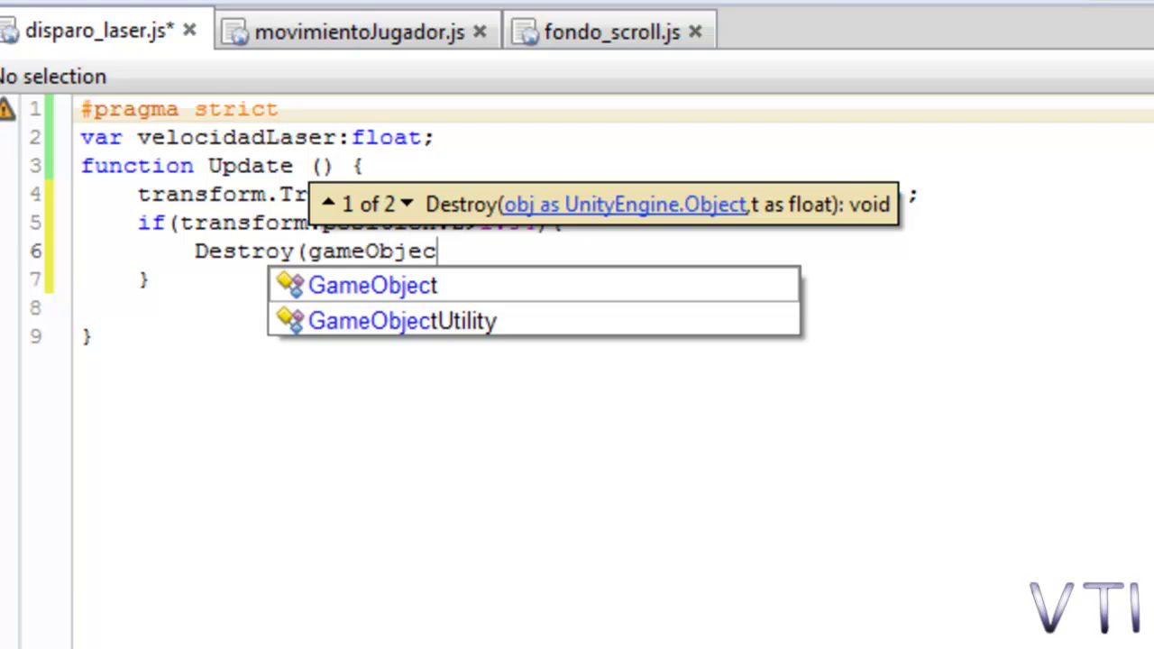
type("t);")
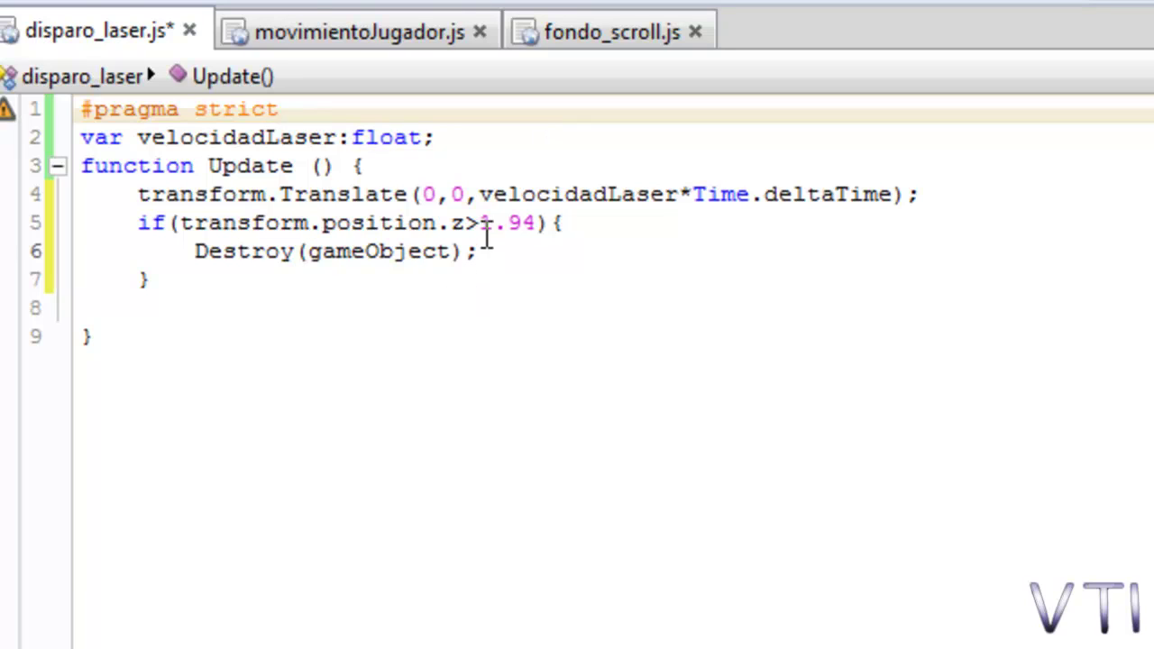
left_click_drag(491, 257, 317, 276)
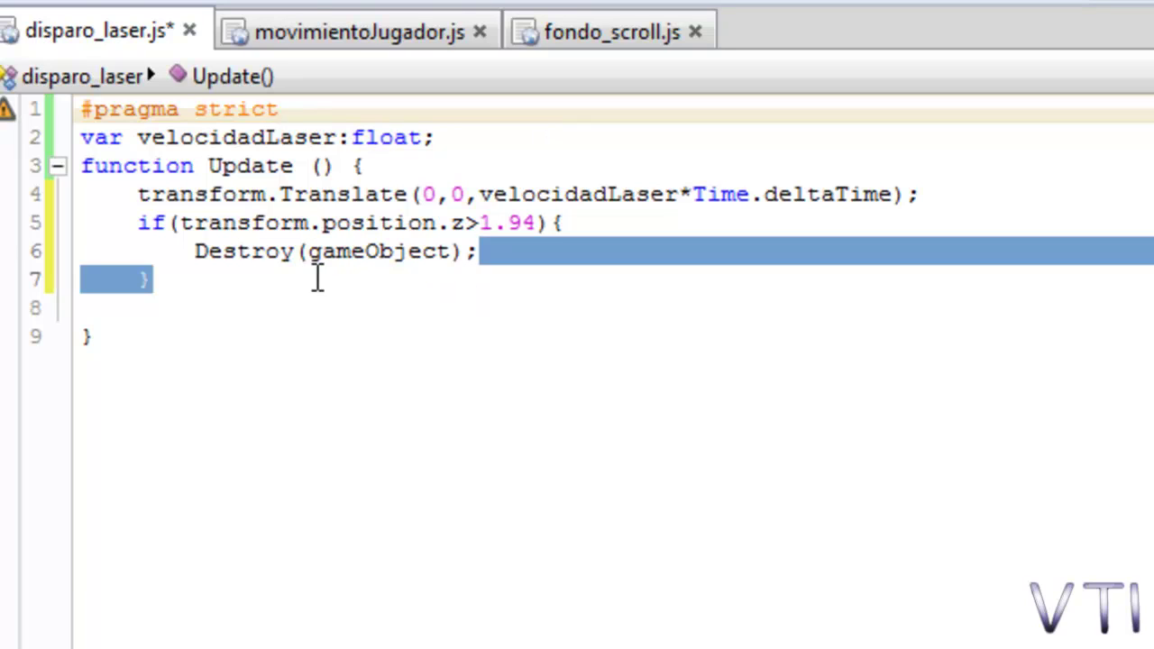
left_click(497, 250)
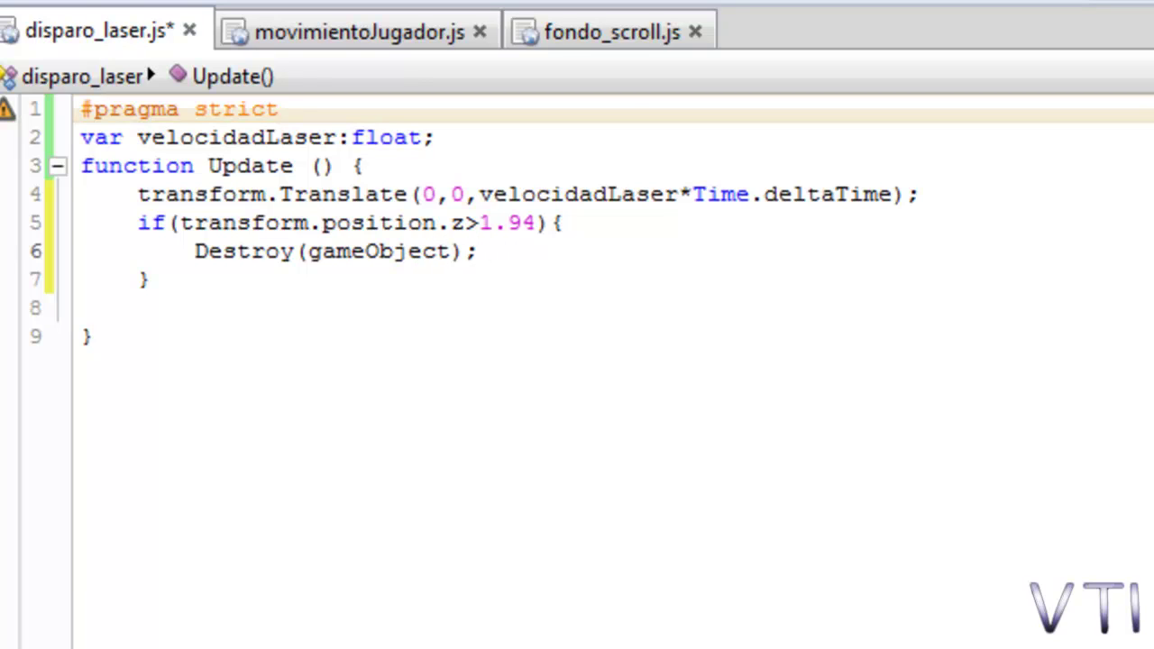
key("ctrl+s")
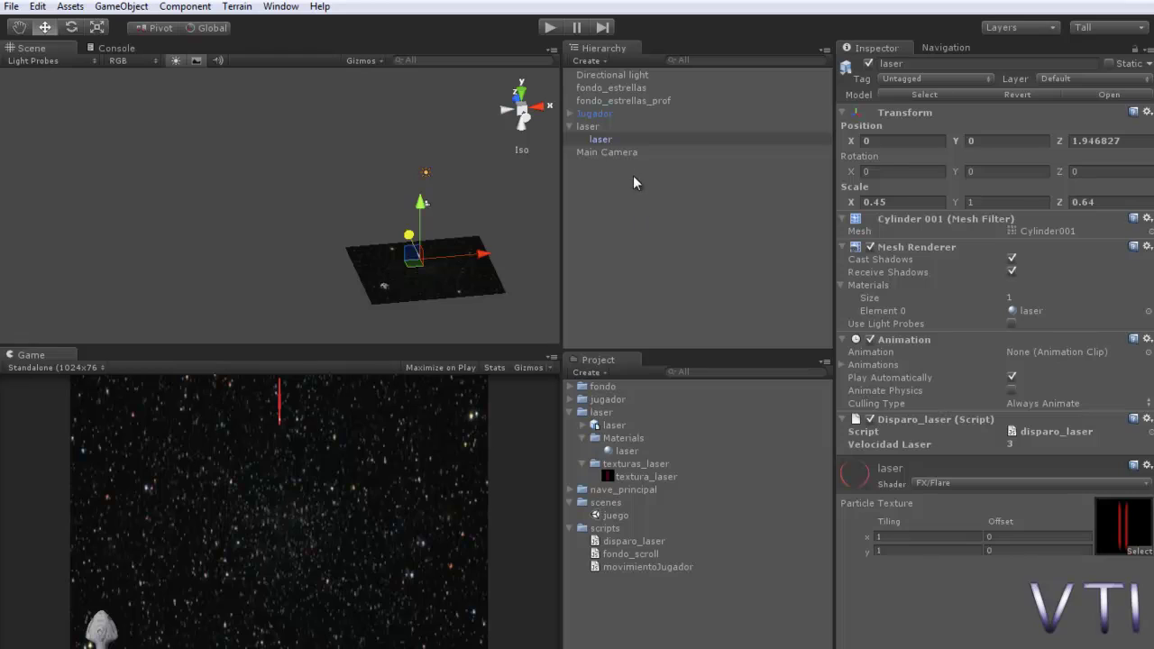
Move the child laser back down near the ship, then test-run the game and stop it
left_click(604, 141)
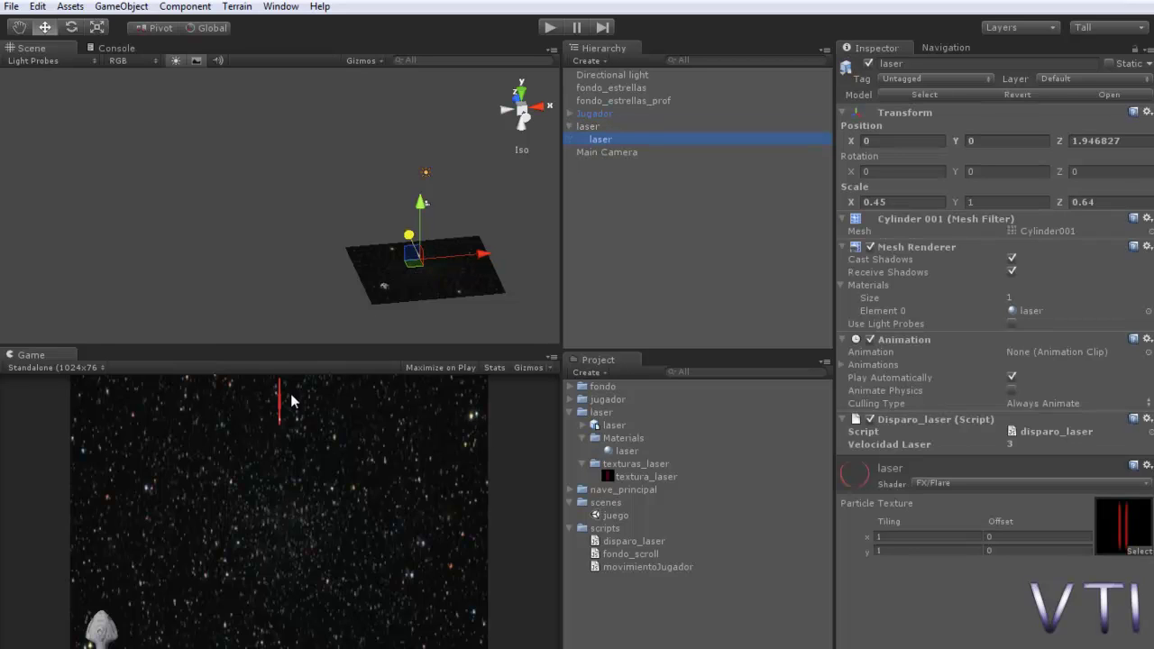
left_click_drag(407, 240, 416, 259)
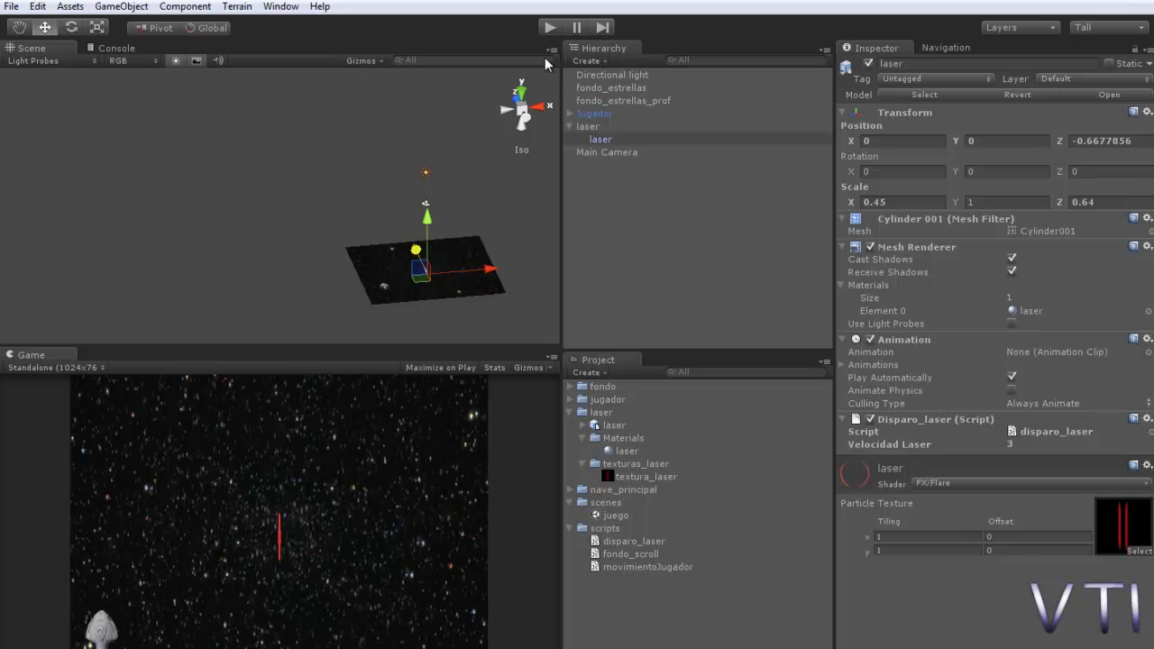
left_click(550, 28)
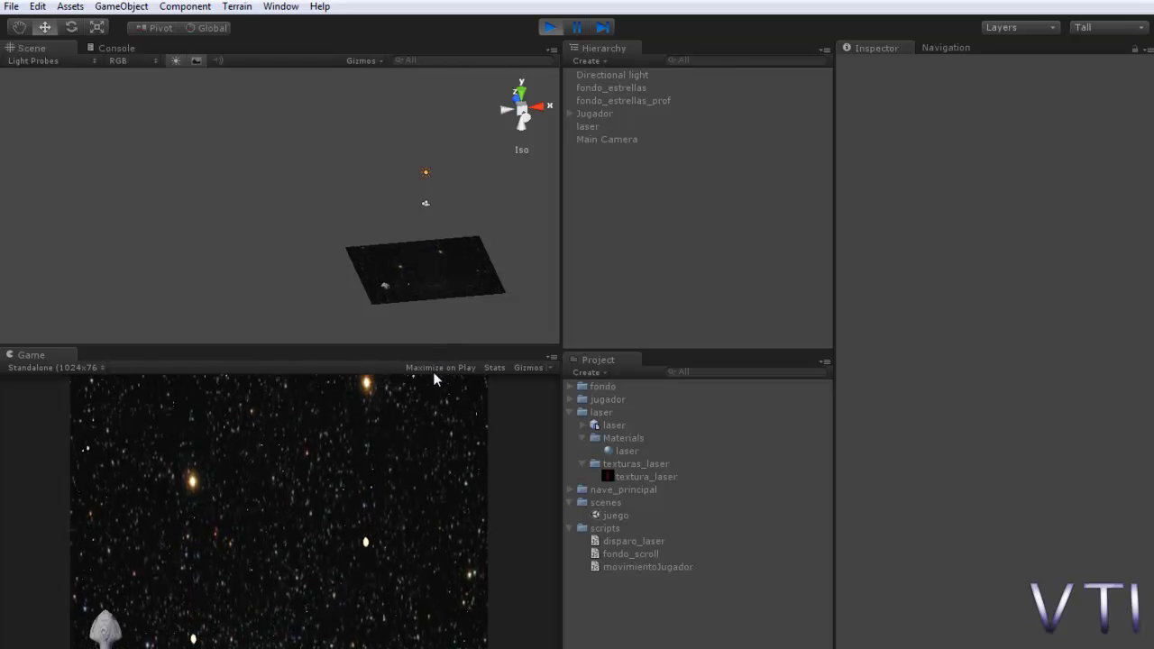
key("ctrl+p")
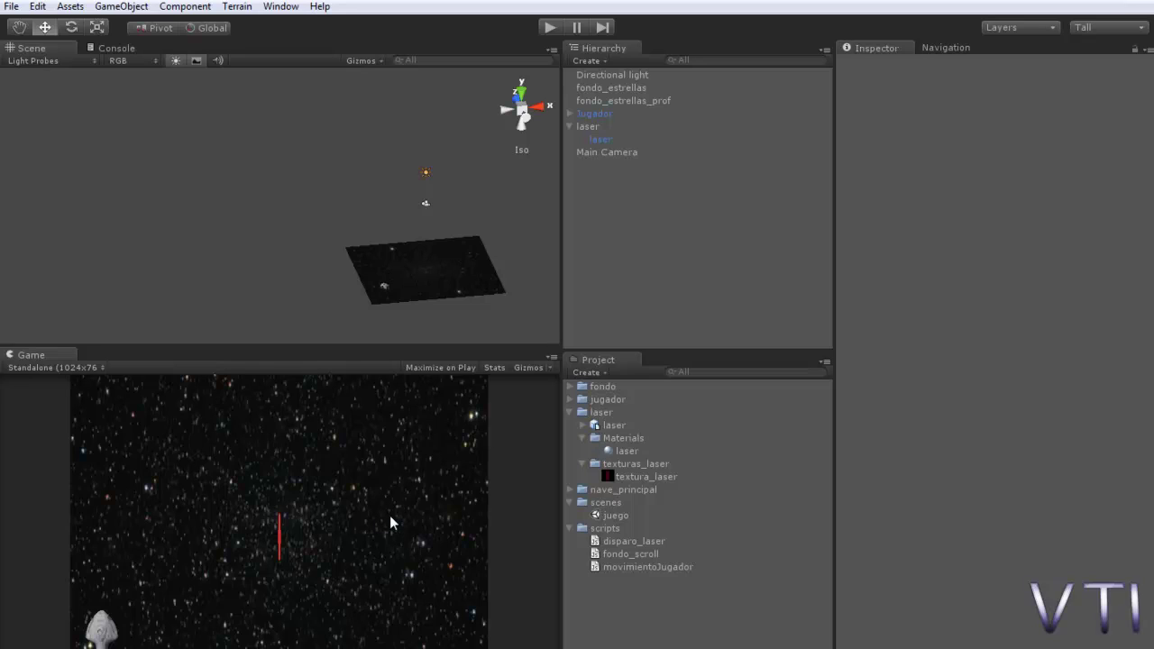
Create a new prefab named 'laser' in the jugador folder
left_click(570, 400)
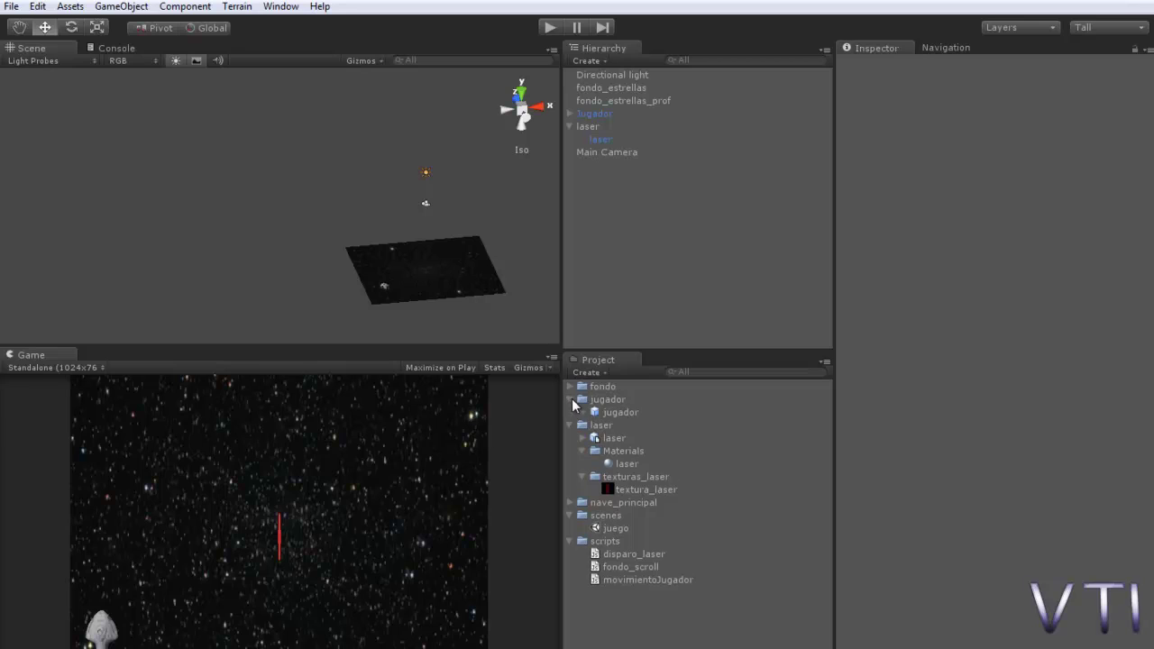
left_click(617, 401)
right_click(617, 400)
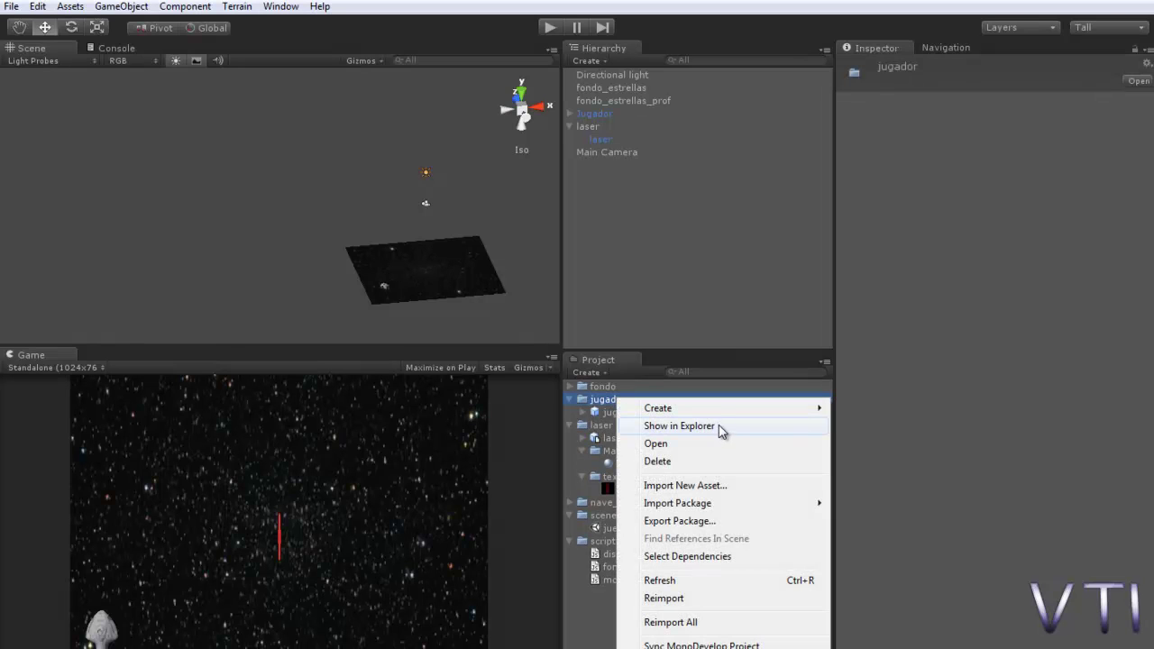
mouse_move(721, 416)
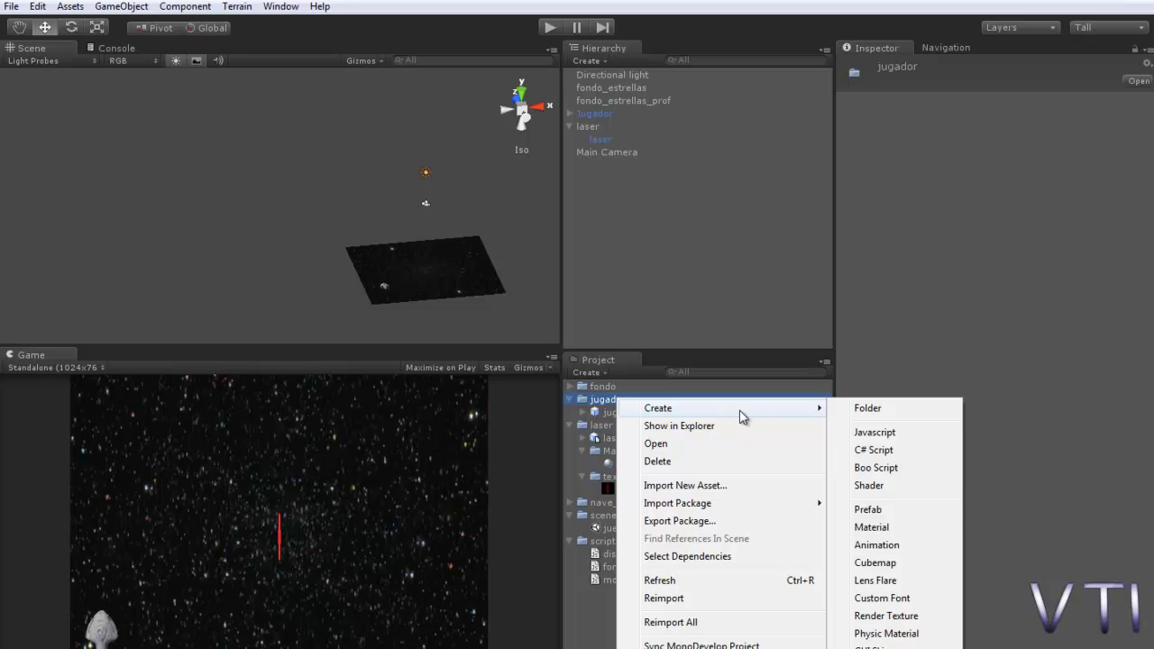
left_click(871, 511)
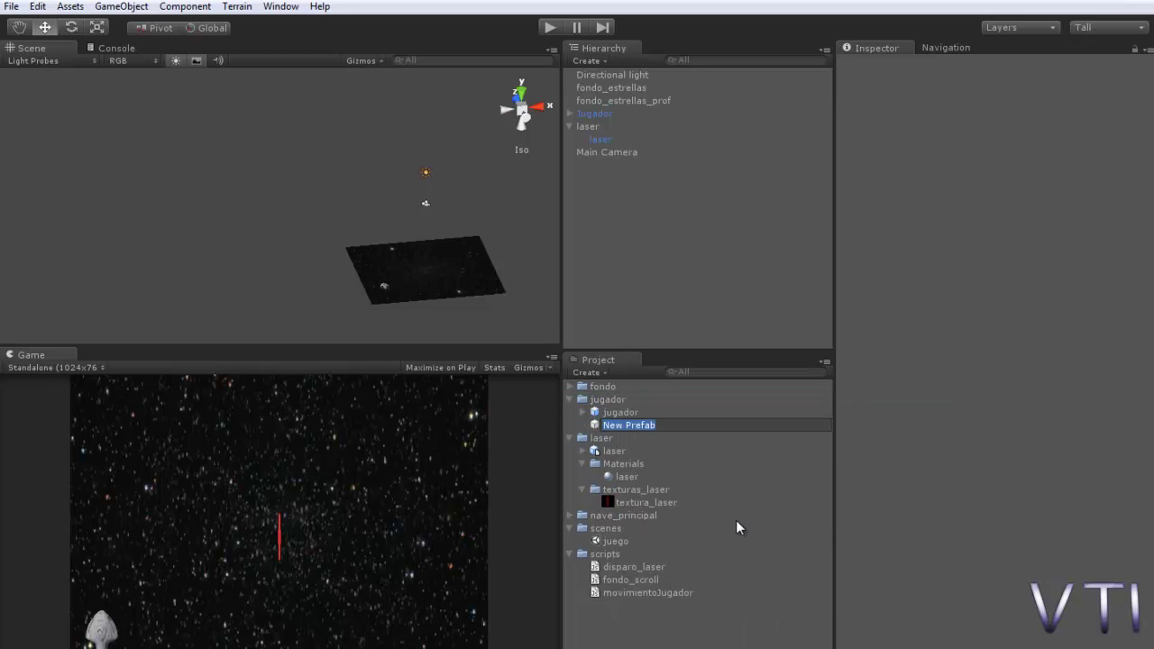
type("laser")
key("Return")
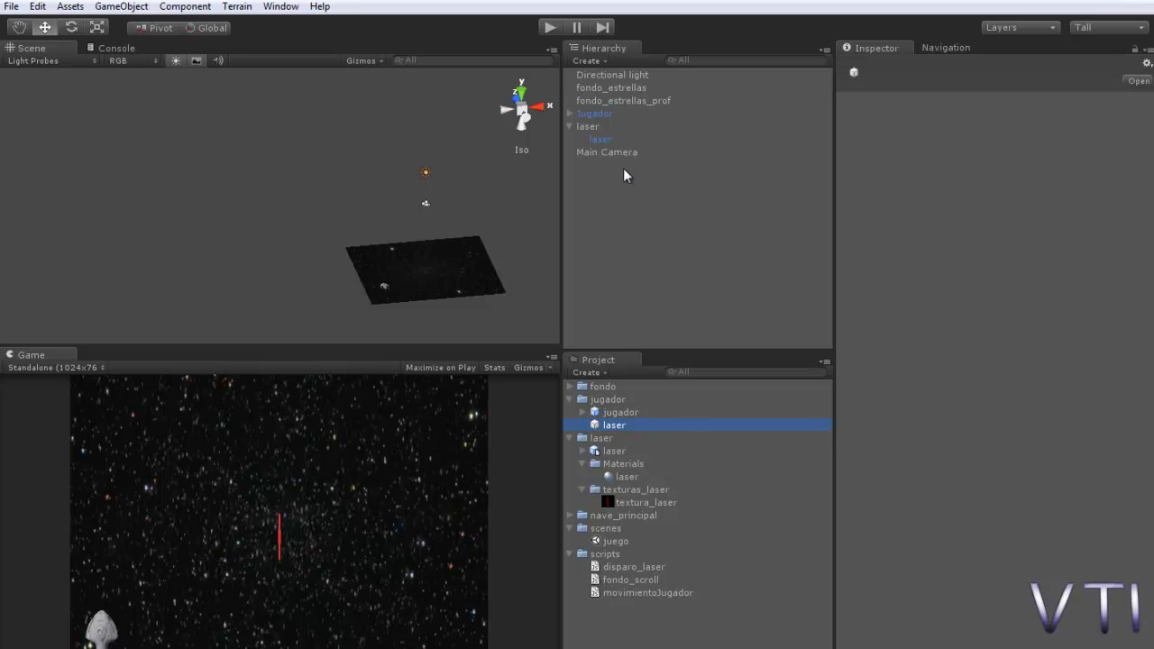
Drag the scene's laser object into the laser prefab and inspect its child laser
left_click(589, 125)
left_click_drag(654, 233, 625, 425)
left_click(603, 425)
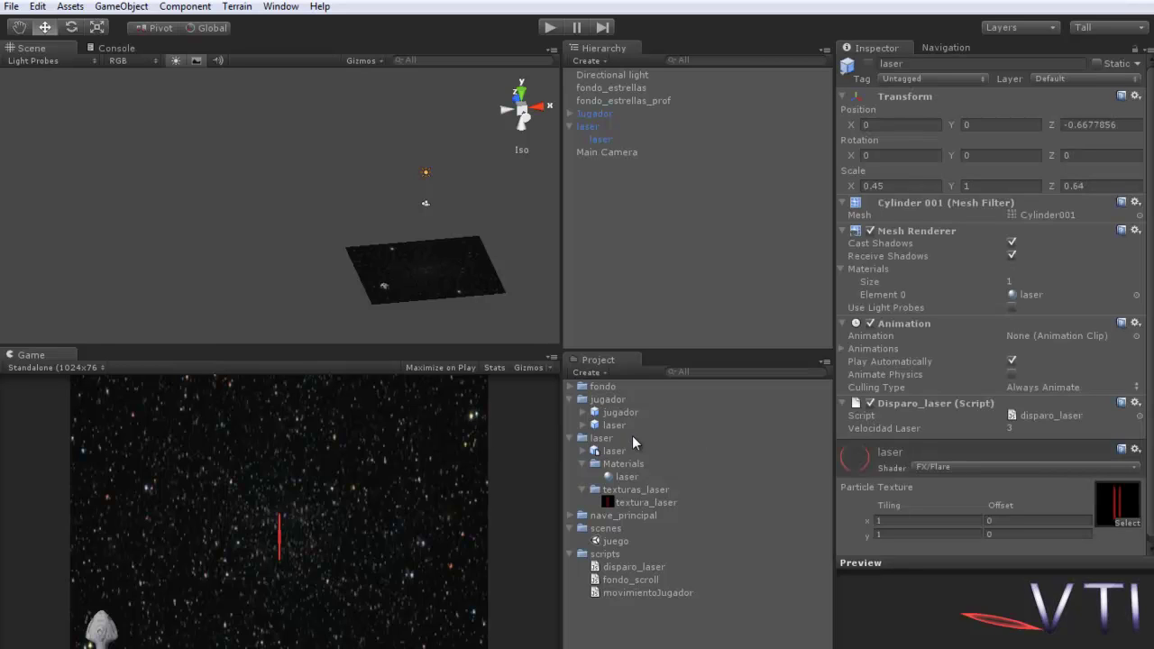
left_click(617, 426)
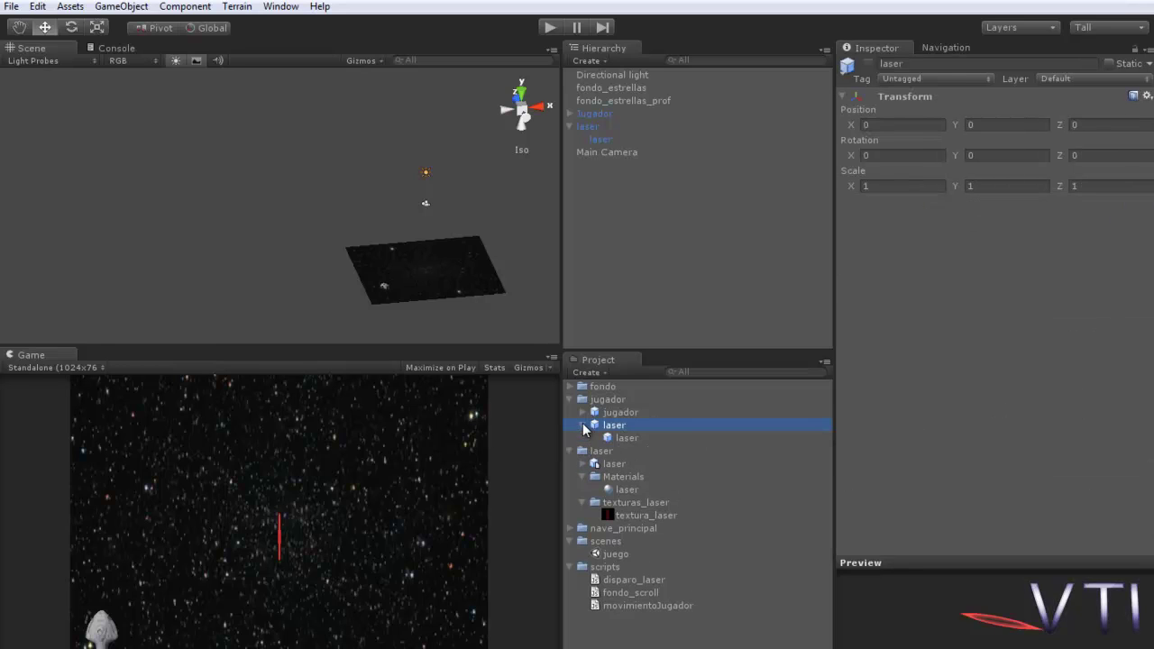
left_click(626, 438)
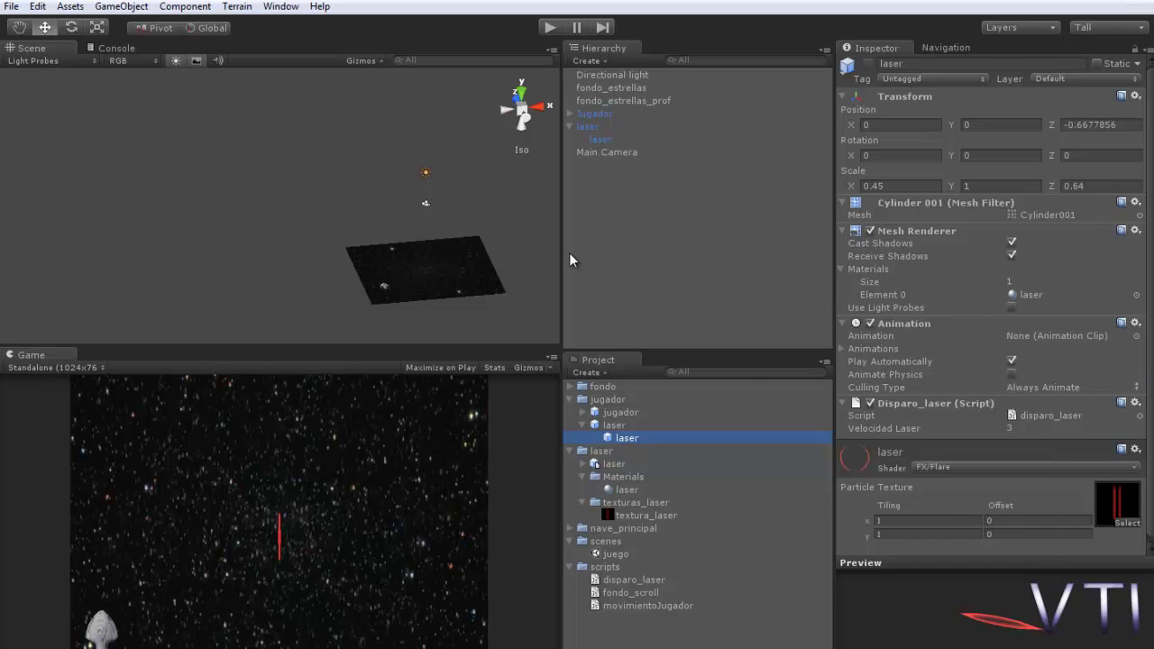
Delete the laser object from the scene and check the laser prefab
left_click(595, 129)
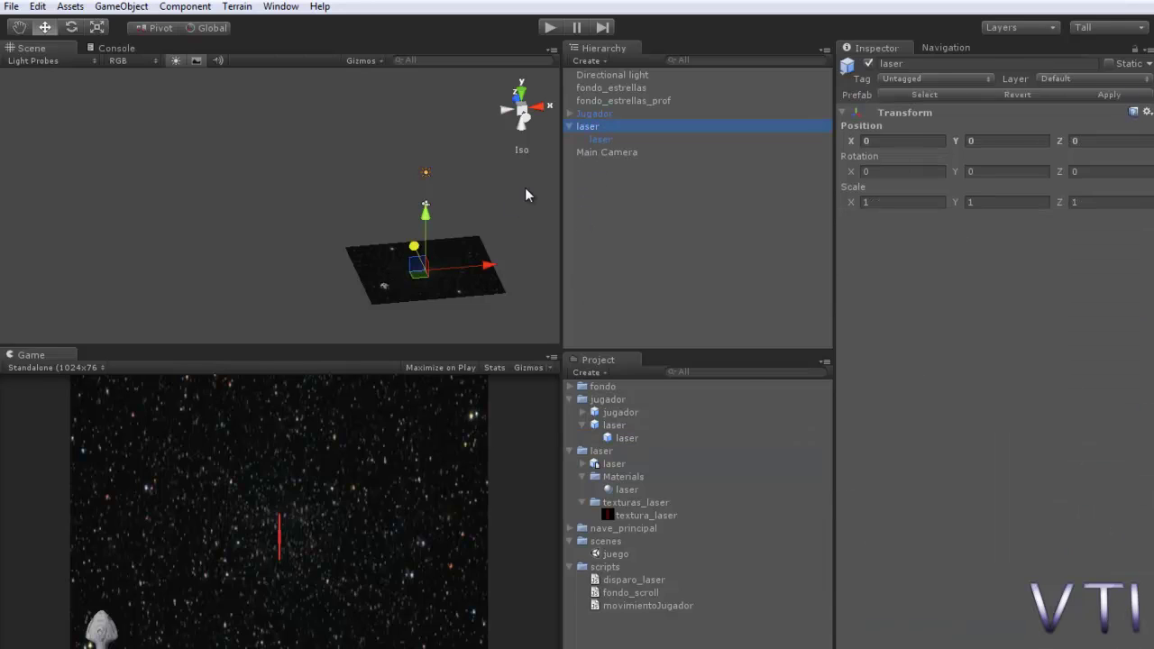
key("Delete")
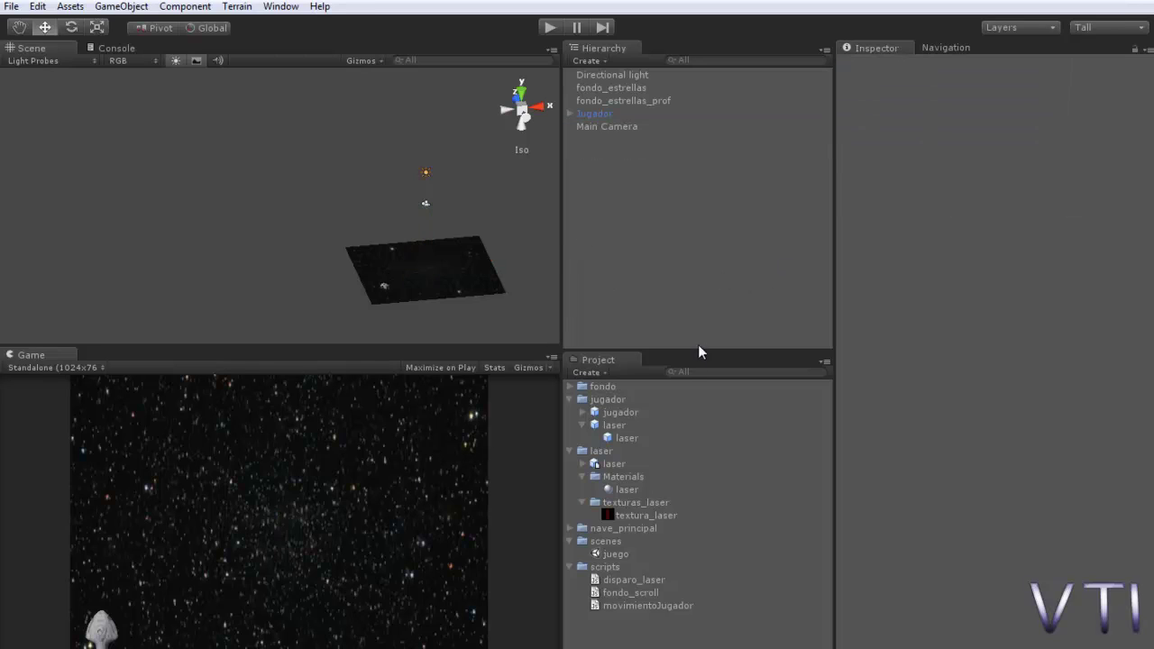
left_click(614, 428)
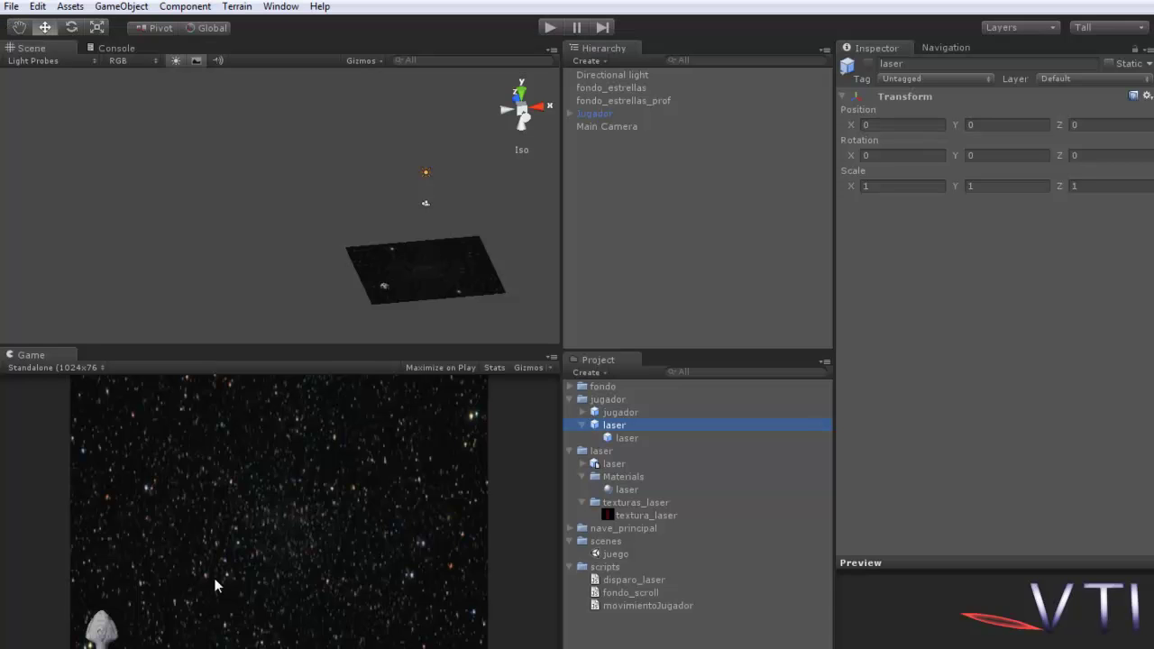
In Project Settings > Input, change the Fire1 axis positive button from left ctrl to space
left_click(37, 8)
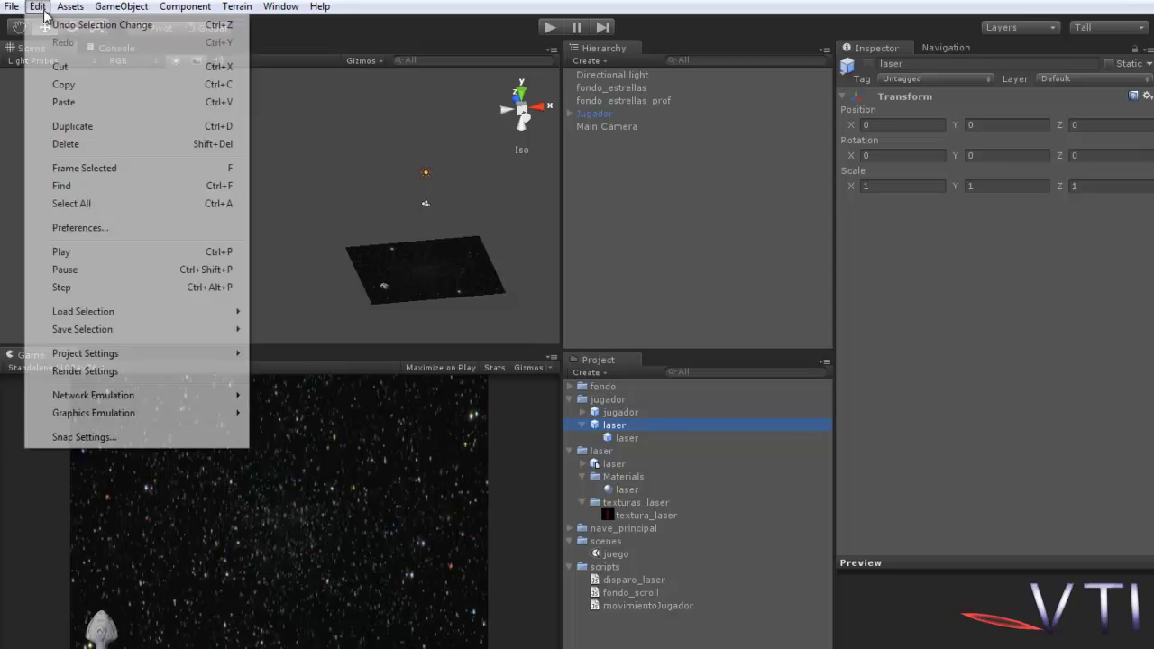
mouse_move(151, 359)
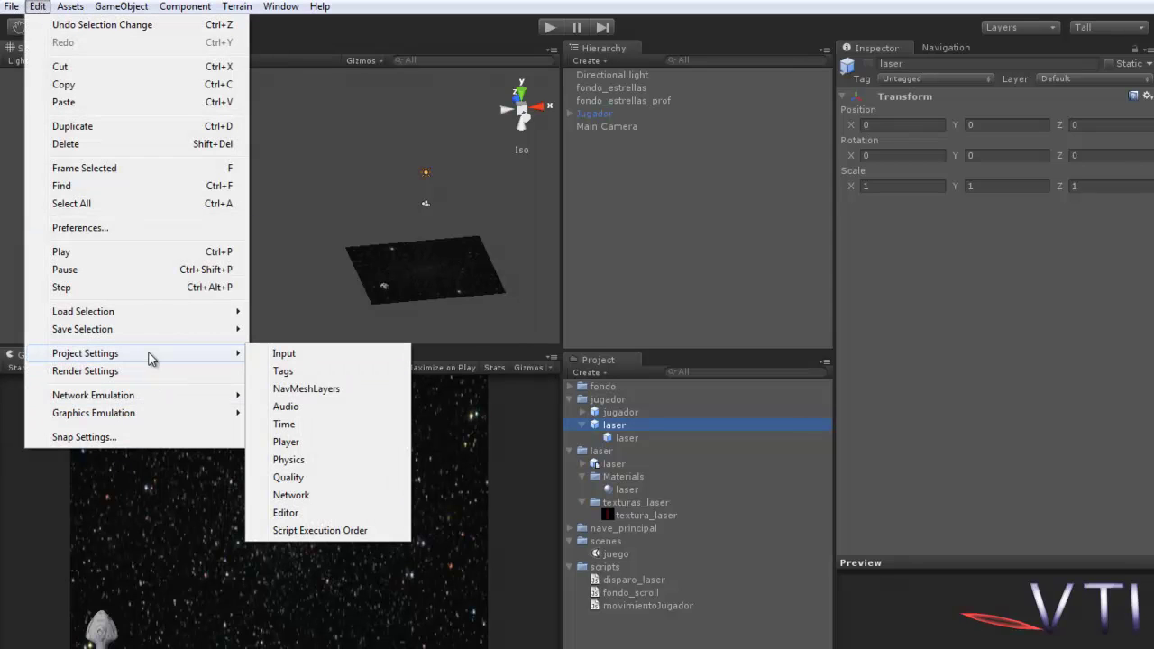
left_click(285, 354)
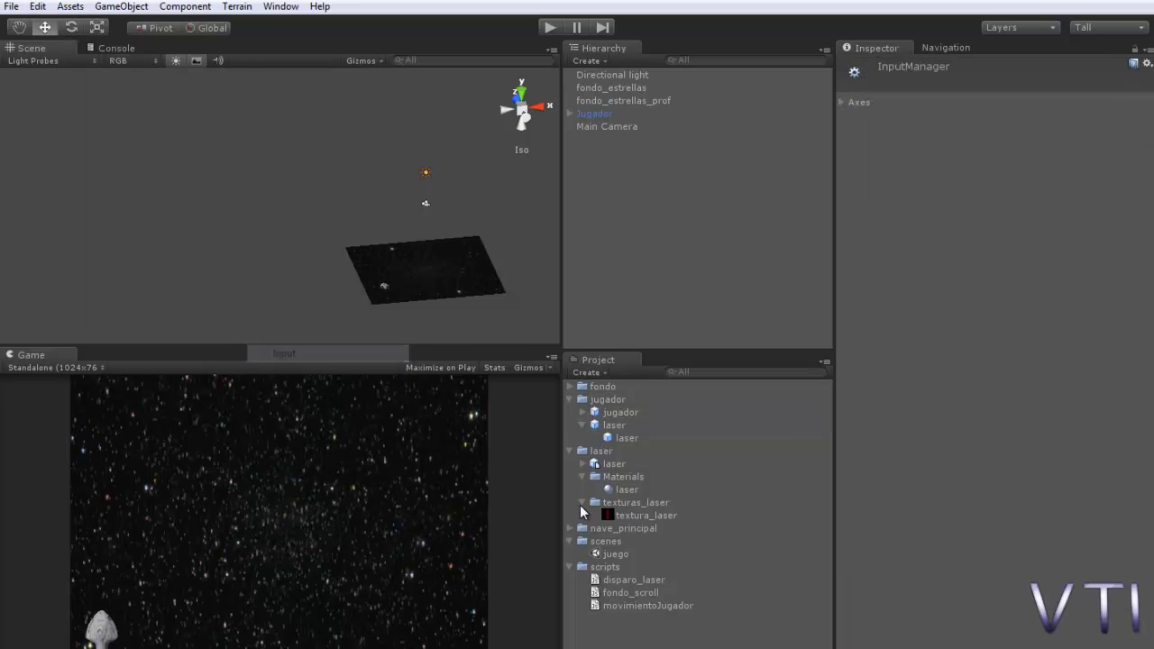
left_click(841, 103)
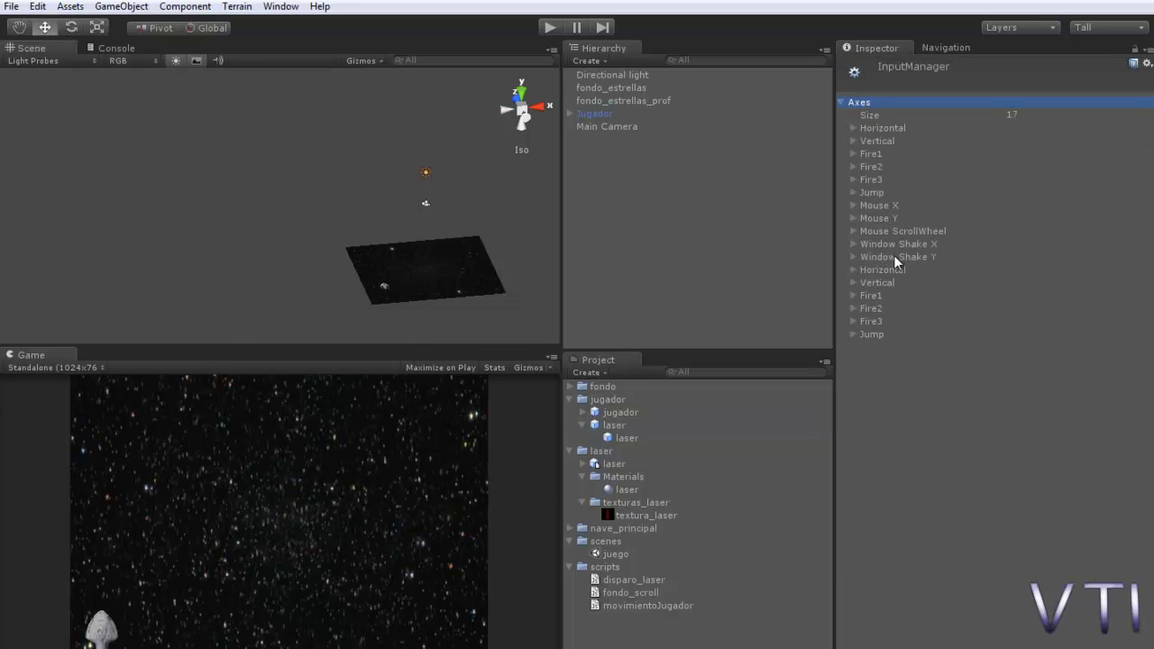
left_click(854, 156)
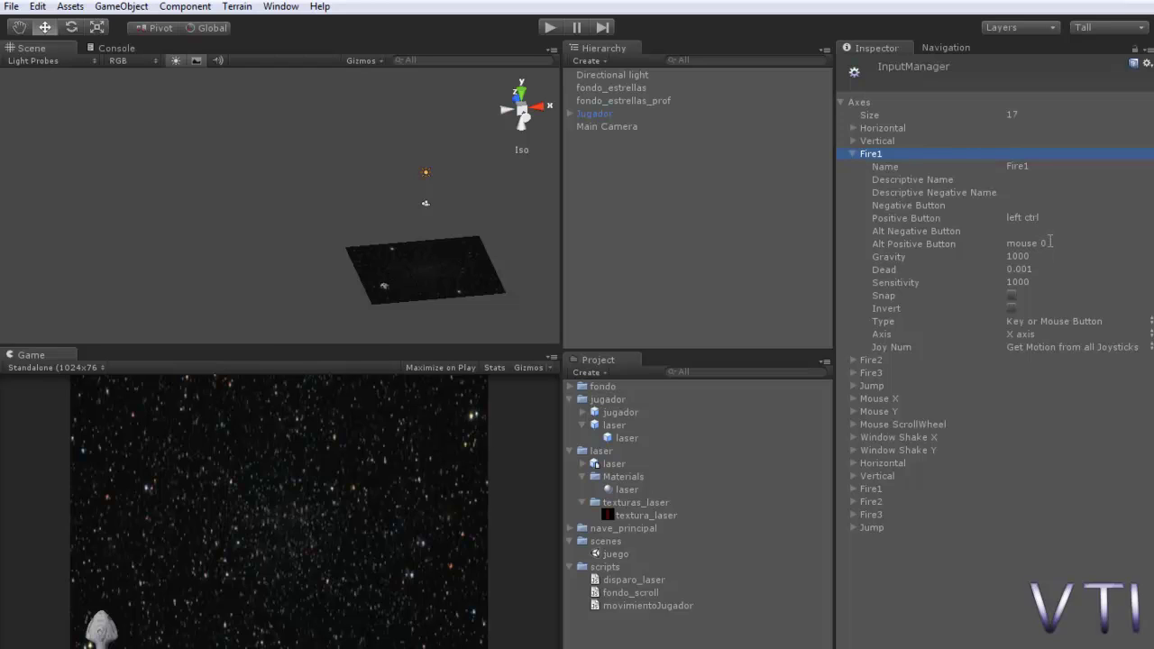
mouse_move(976, 276)
mouse_move(927, 318)
left_click(1045, 217)
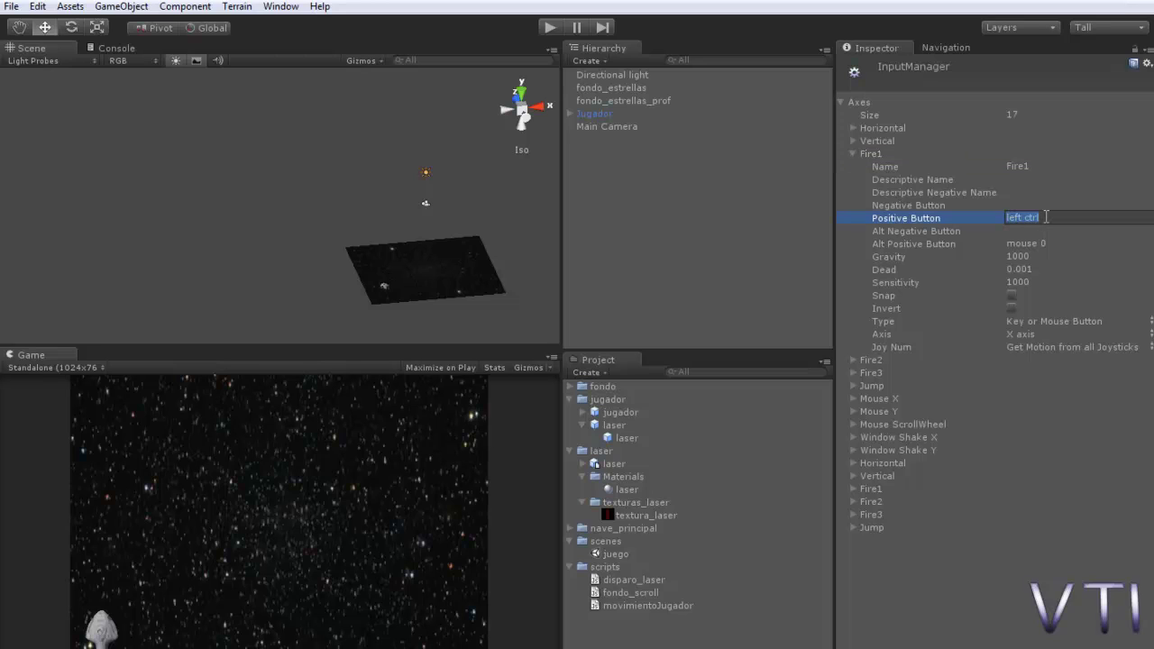
type("space")
key("Return")
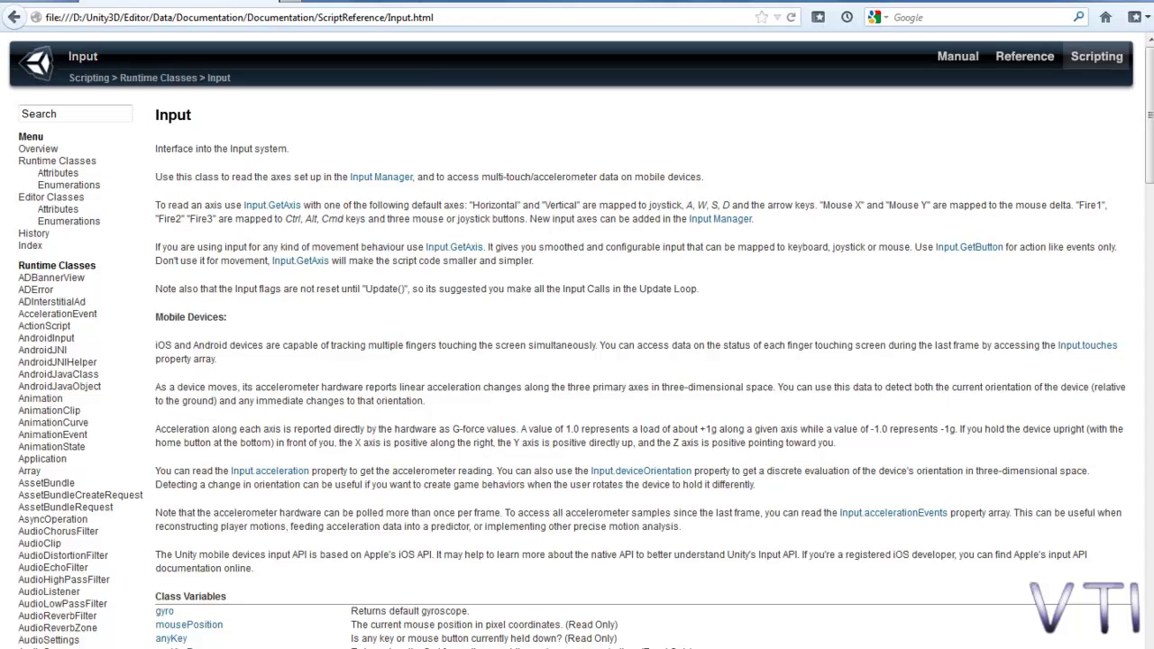
Scroll the Input reference page to read its Class Functions table, including GetButton and GetButtonDown
scroll(293, 601, "down", 4)
scroll(293, 602, "down", 5)
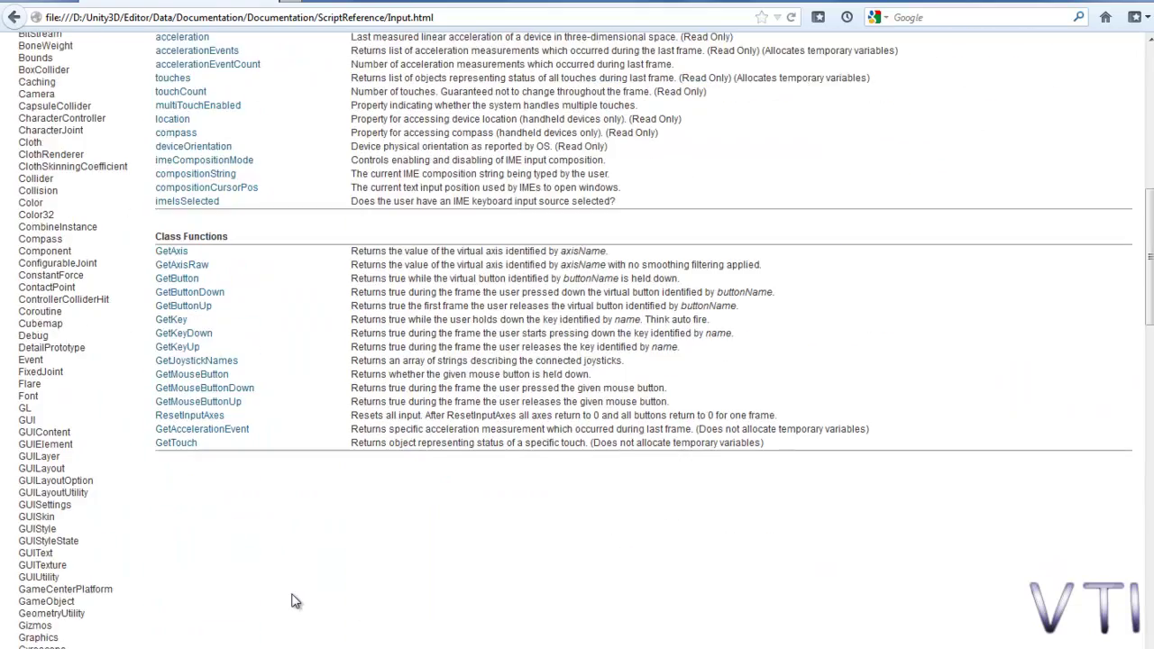
scroll(293, 601, "up", 2)
scroll(293, 601, "up", 1)
scroll(293, 601, "up", 1)
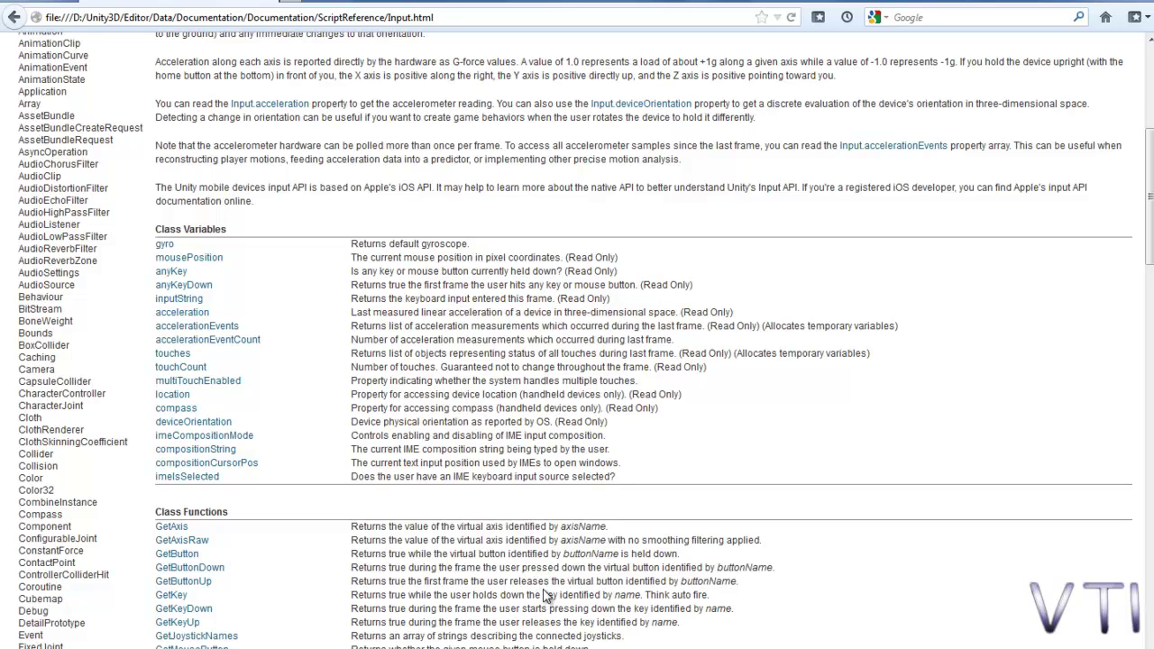
scroll(467, 582, "down", 2)
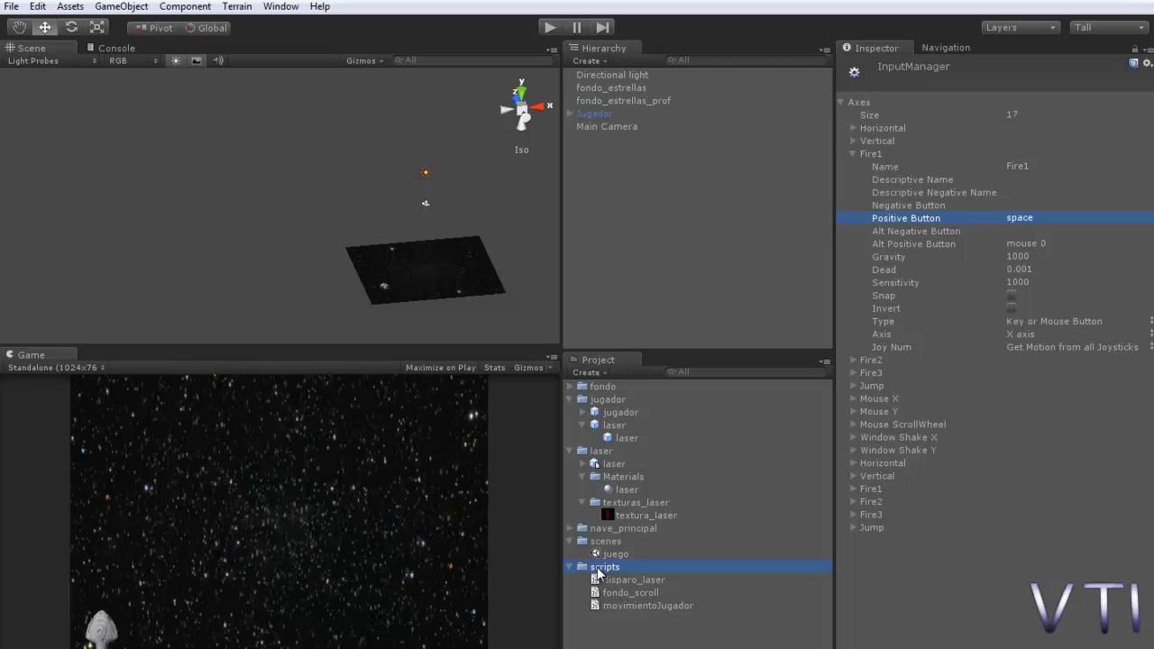
Create a new JavaScript named disparolaser in the scripts folder
left_click(597, 570)
right_click(597, 570)
mouse_move(672, 317)
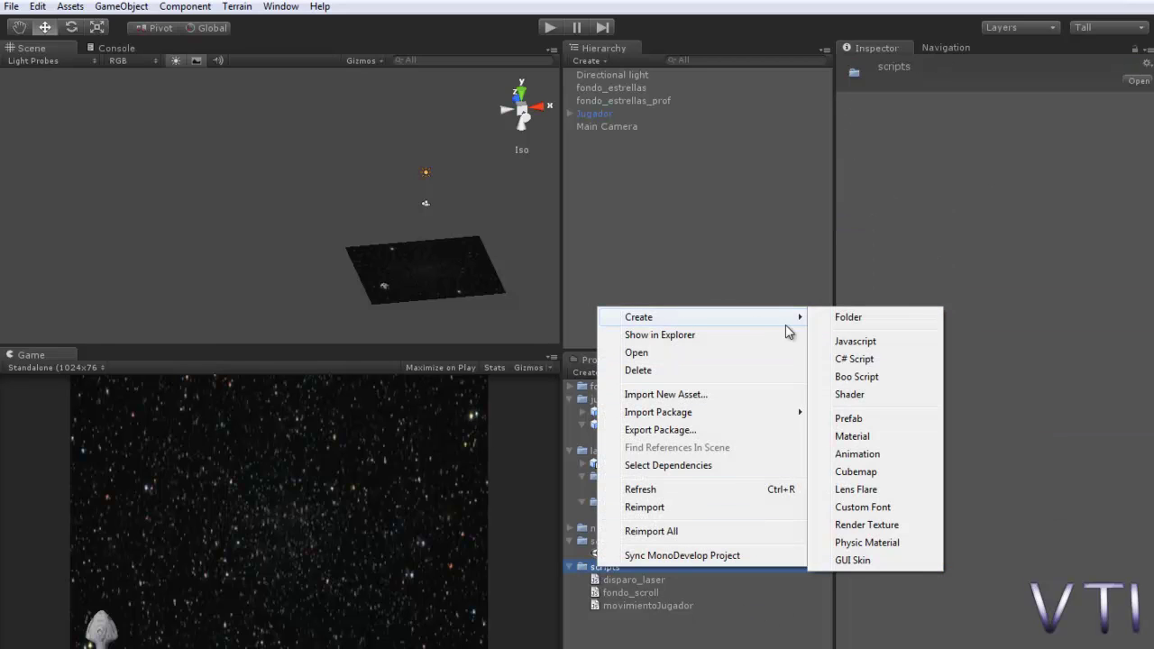
left_click(852, 341)
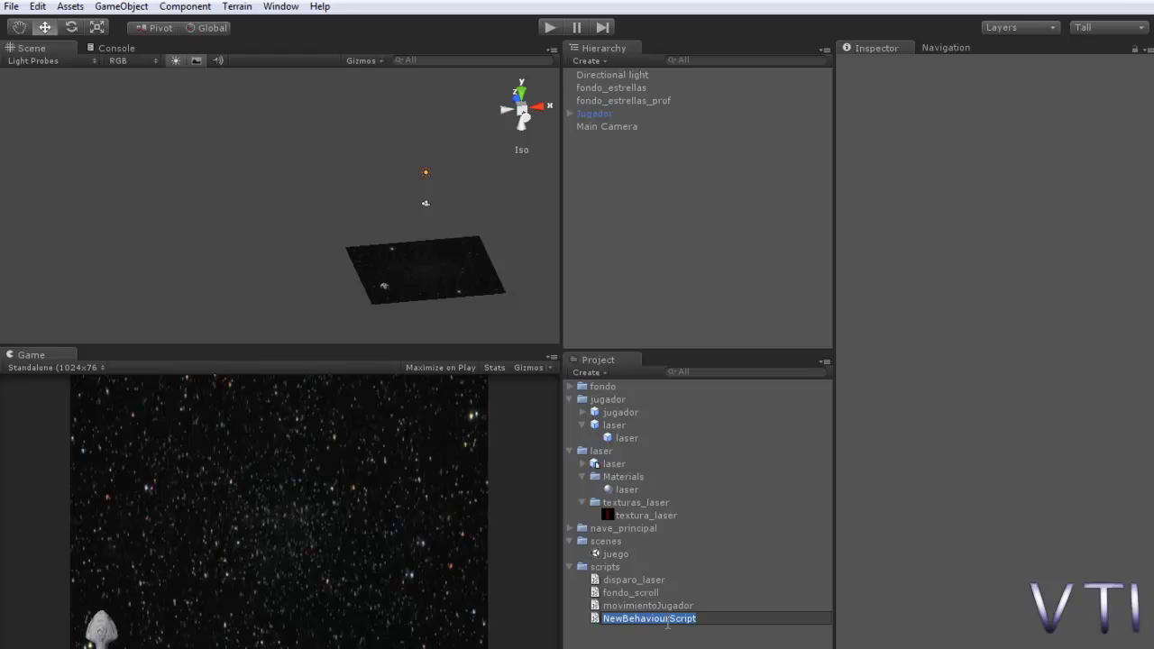
type("disparolaser")
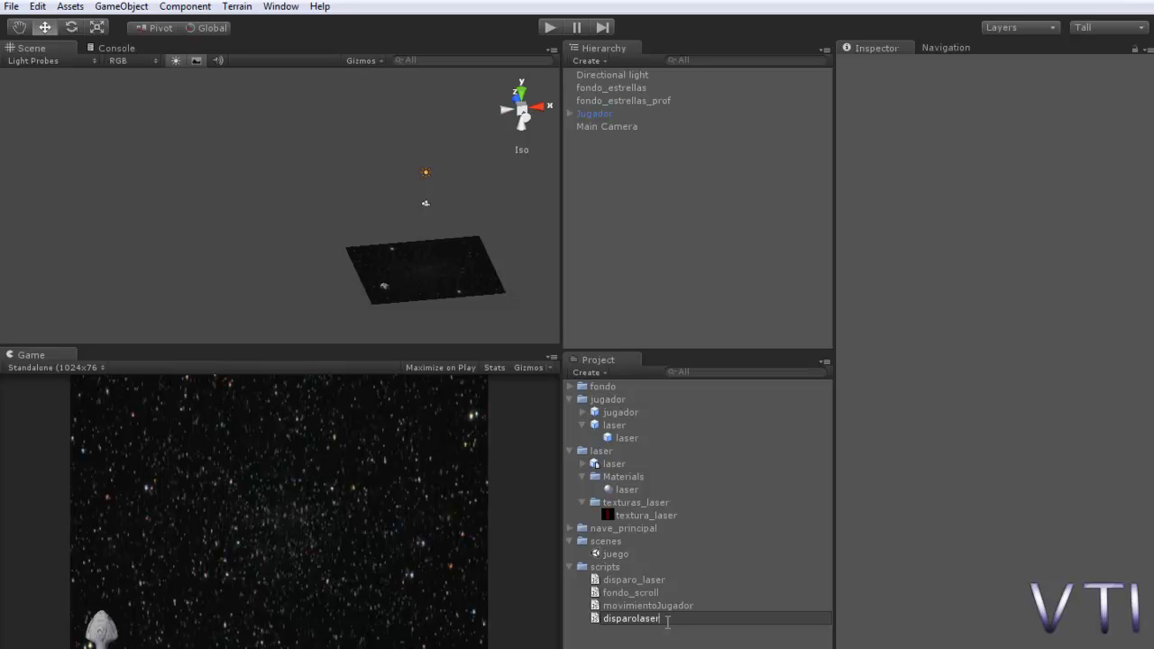
key("Return")
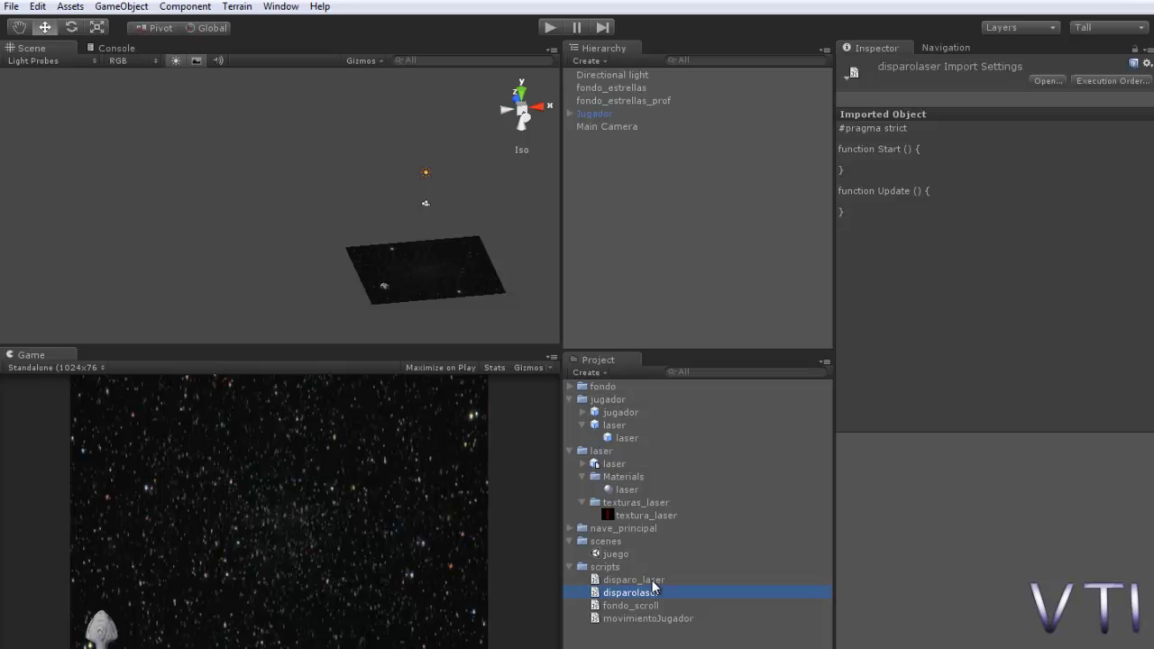
Rename the old disparo_laser script to movimiento_laser and check the laser prefab's script
left_click(656, 581)
right_click(656, 581)
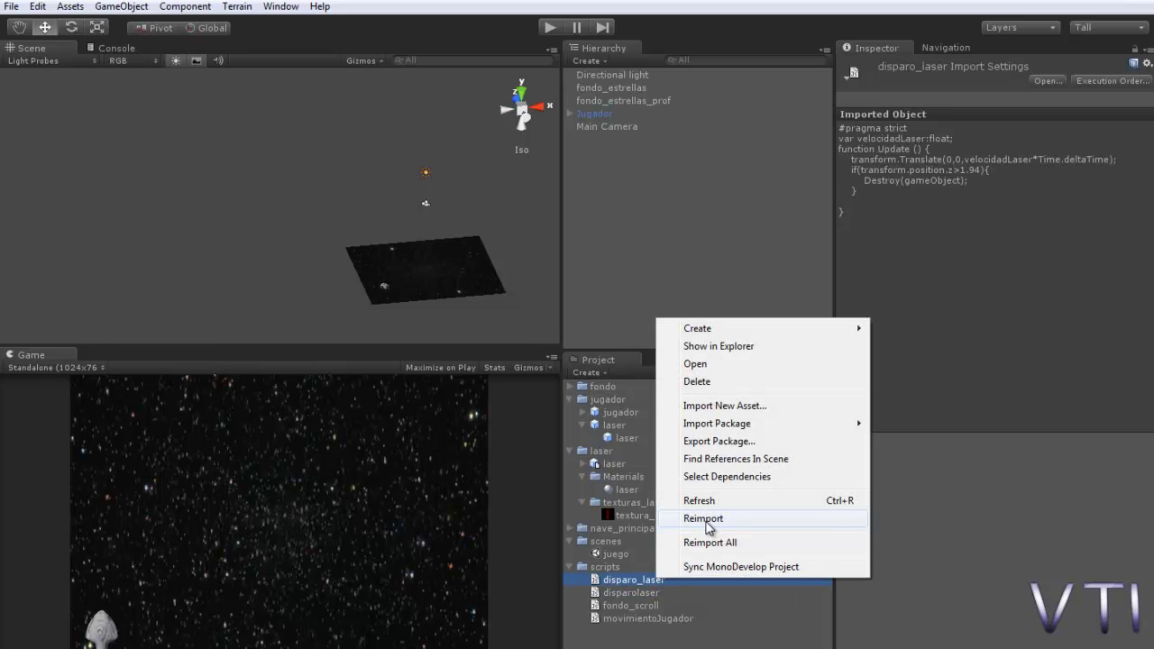
left_click(638, 582)
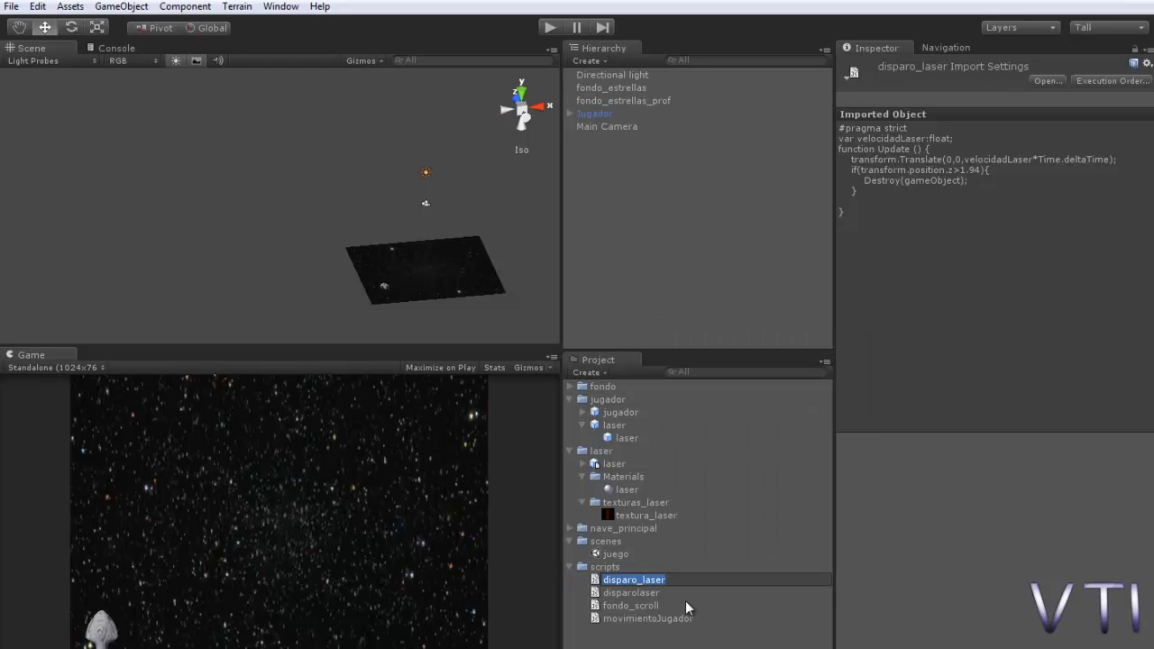
type("movimiento")
key("Return")
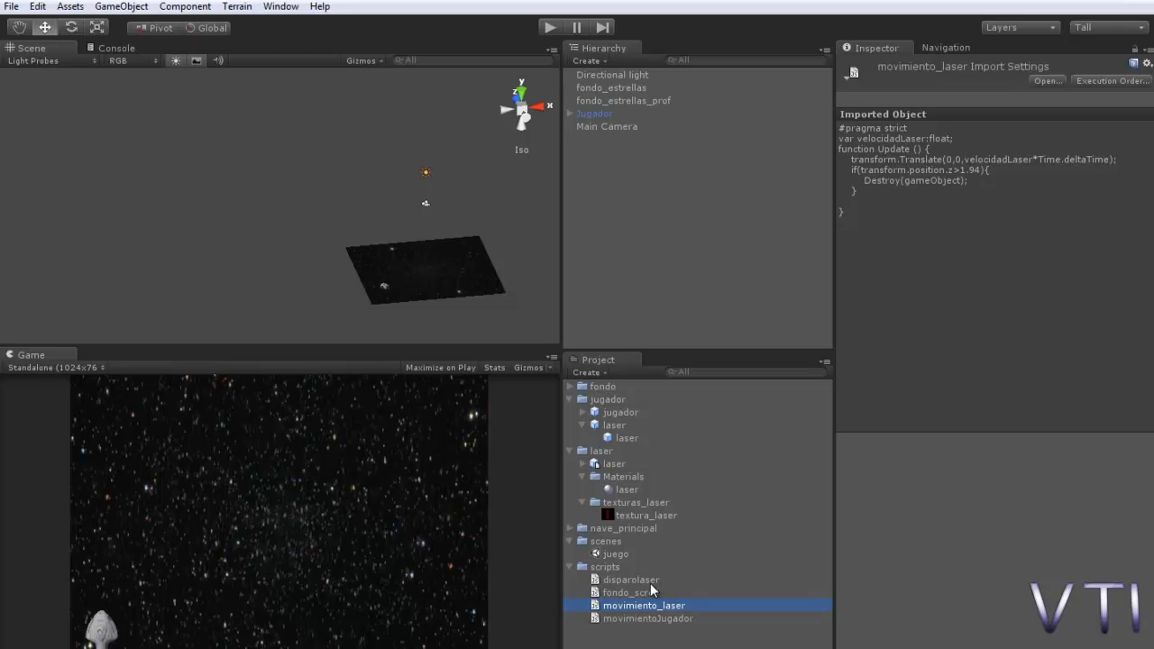
left_click(628, 440)
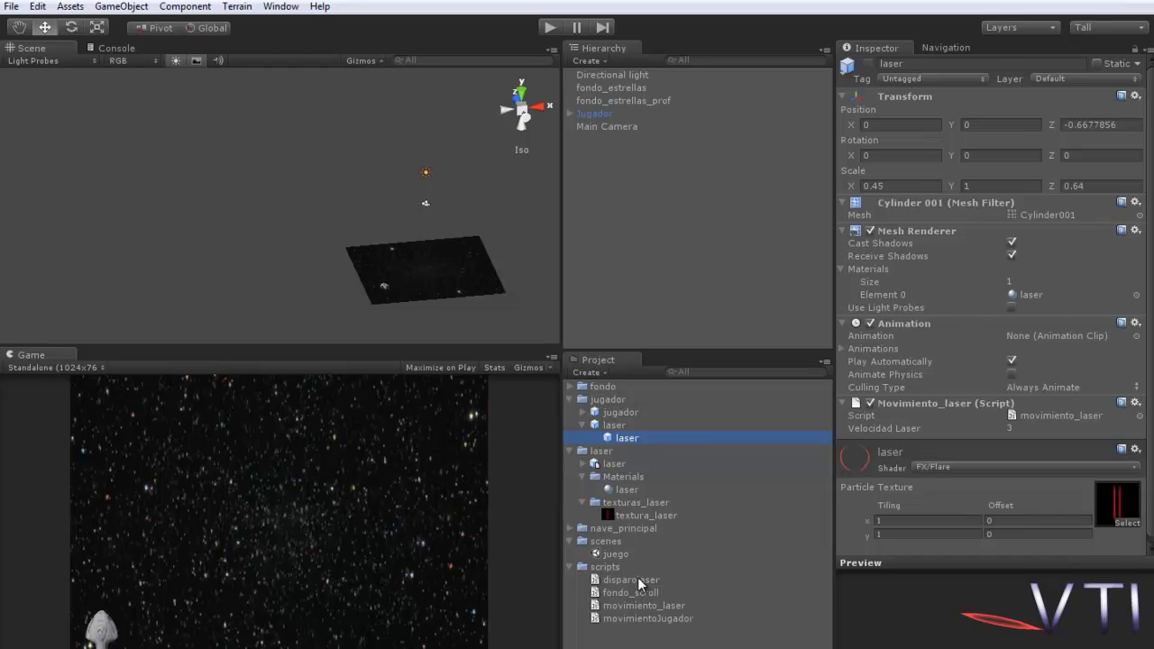
left_click(638, 581)
Open disparolaser.js, delete the empty Start function, and add a line inside Update
double_click(639, 582)
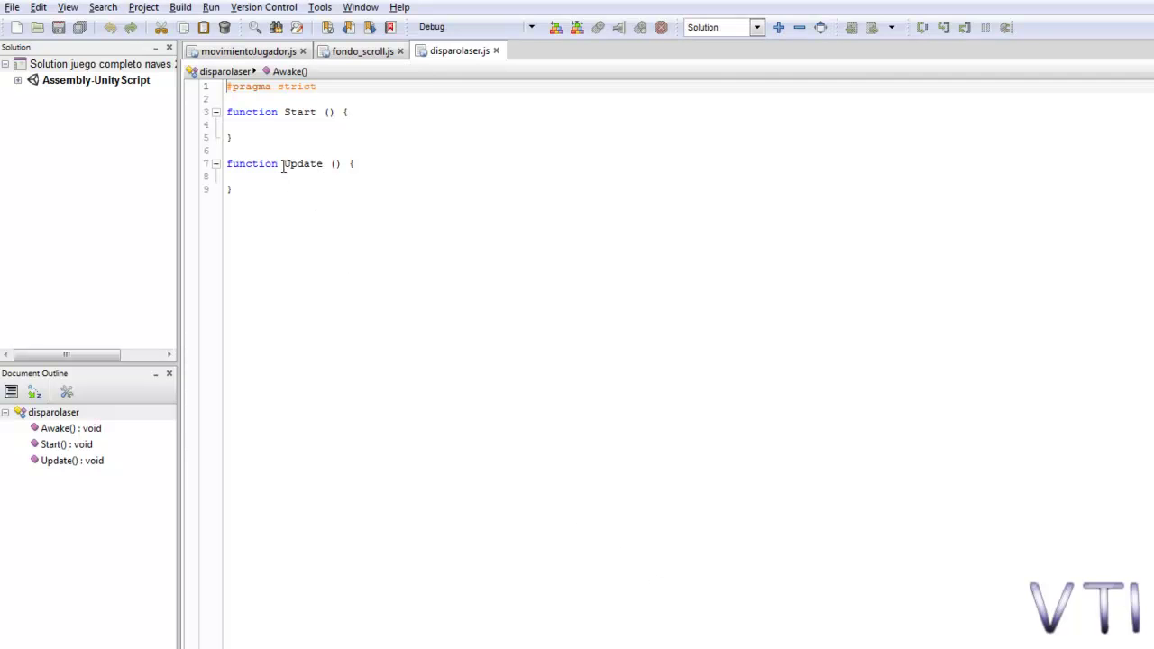
left_click_drag(253, 140, 227, 110)
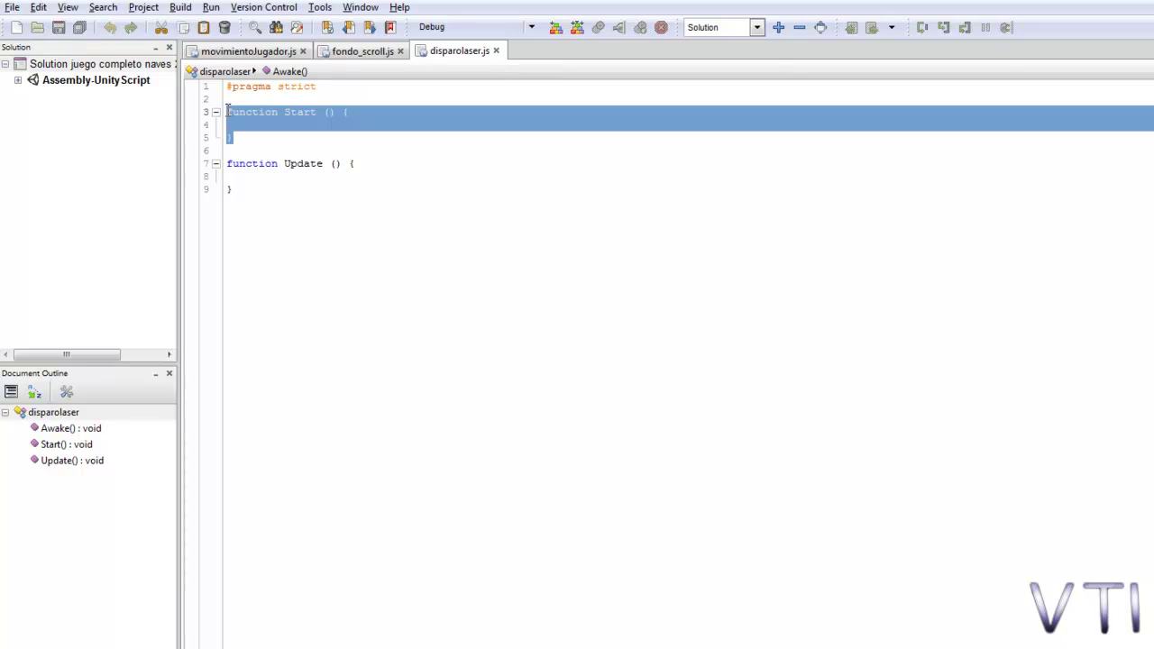
key("Delete")
key("Delete")
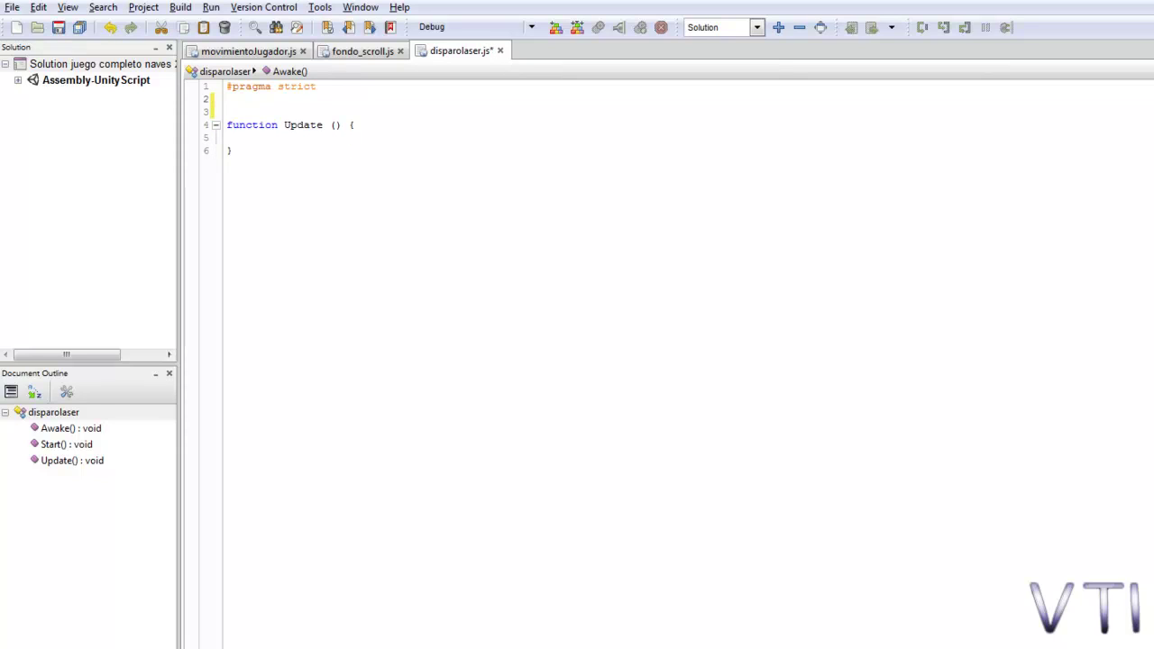
left_click(392, 125)
key("Return")
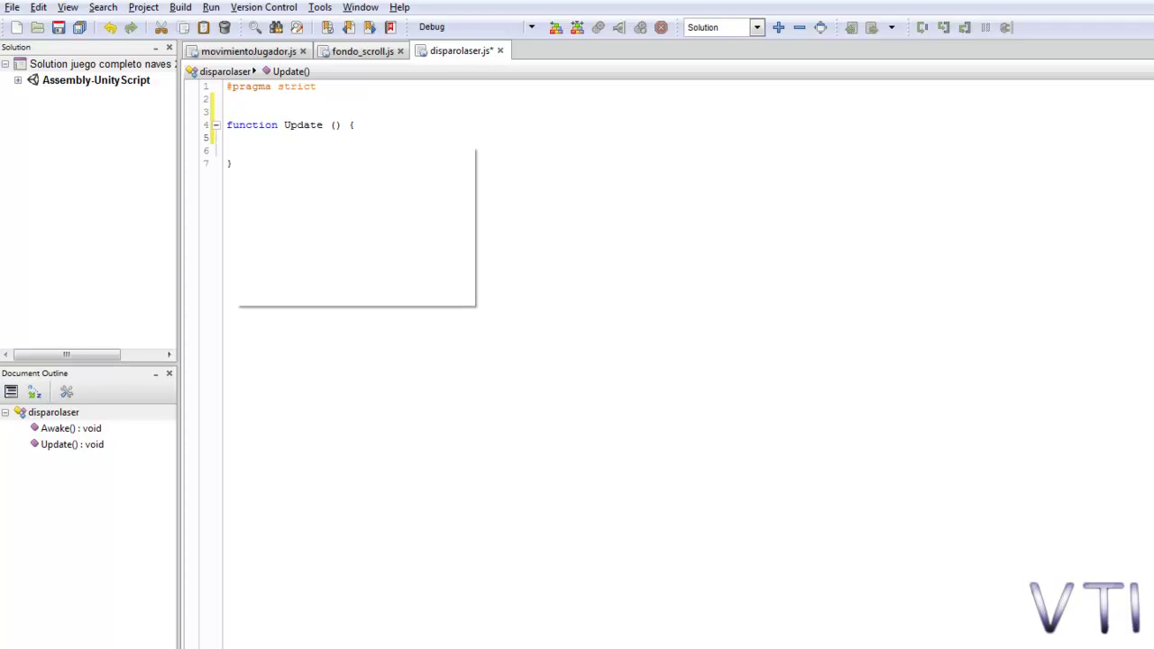
Write an if block in Update checking Input.GetButtonDown("Fire1")
type("if")
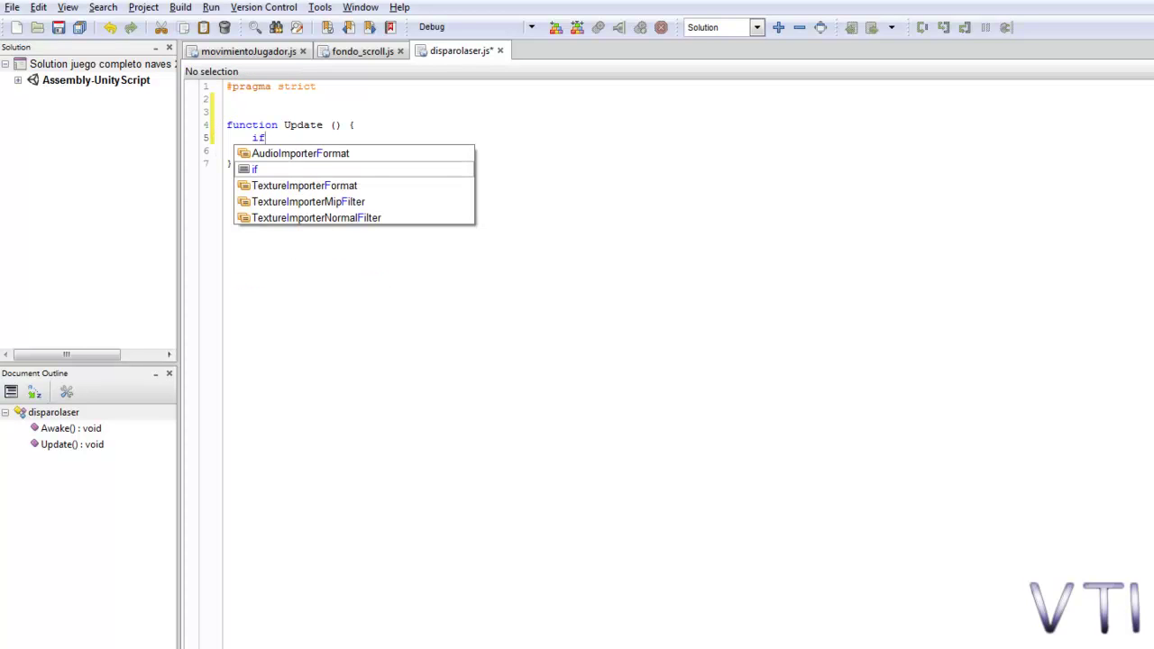
type("(")
type("Inpu")
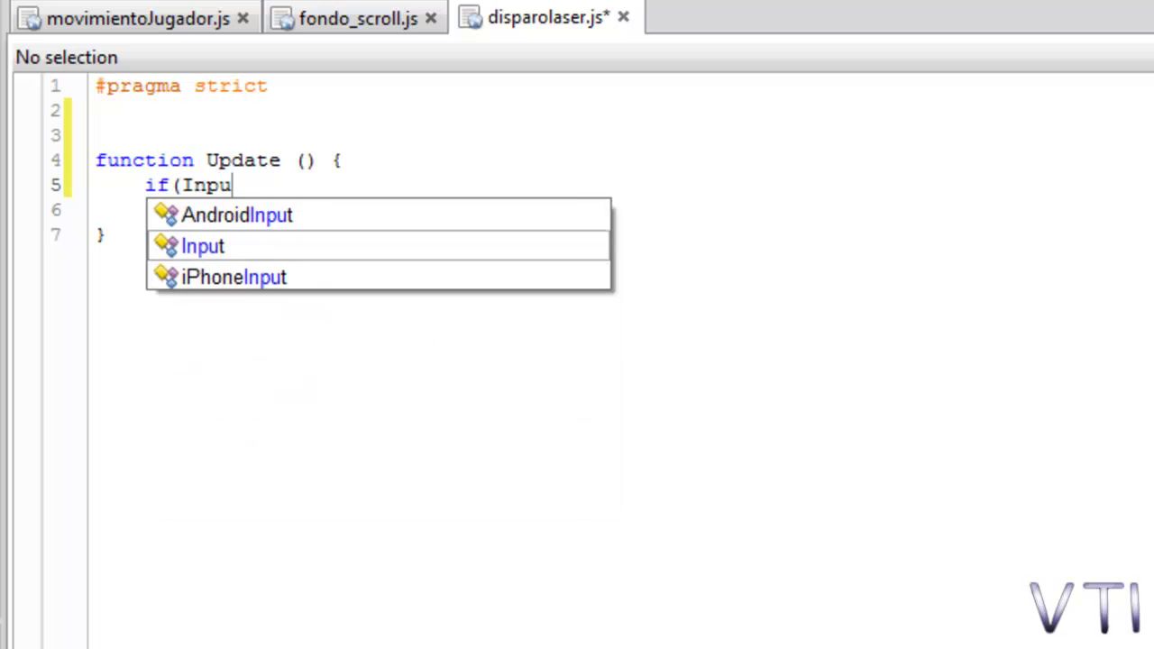
type("t.")
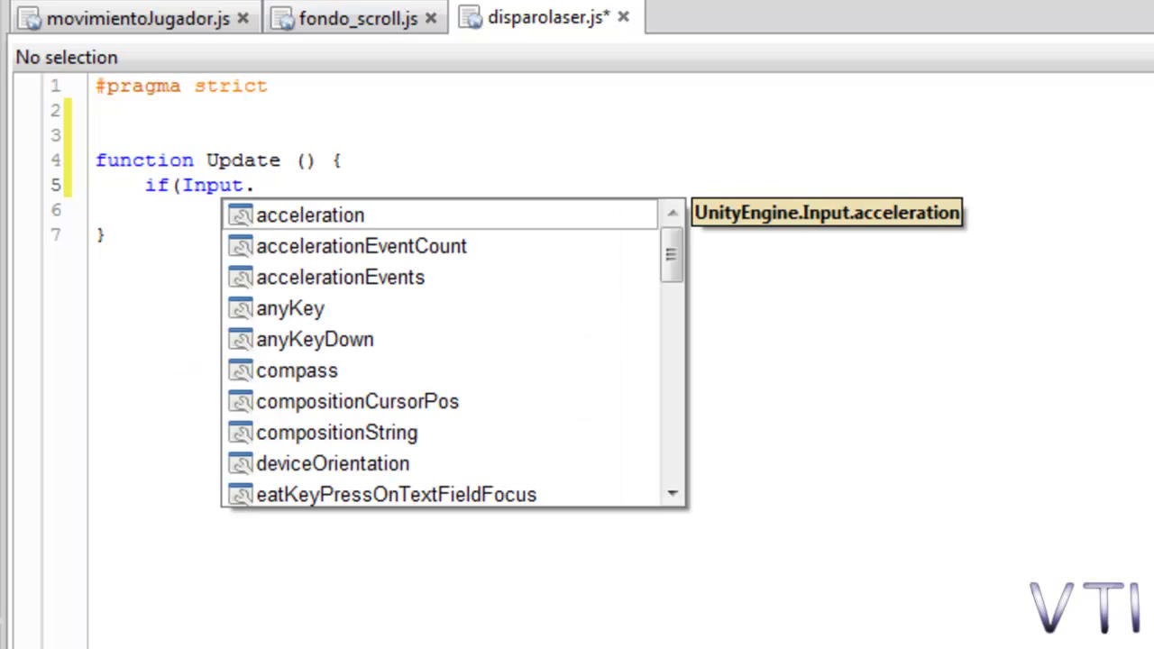
type("Get")
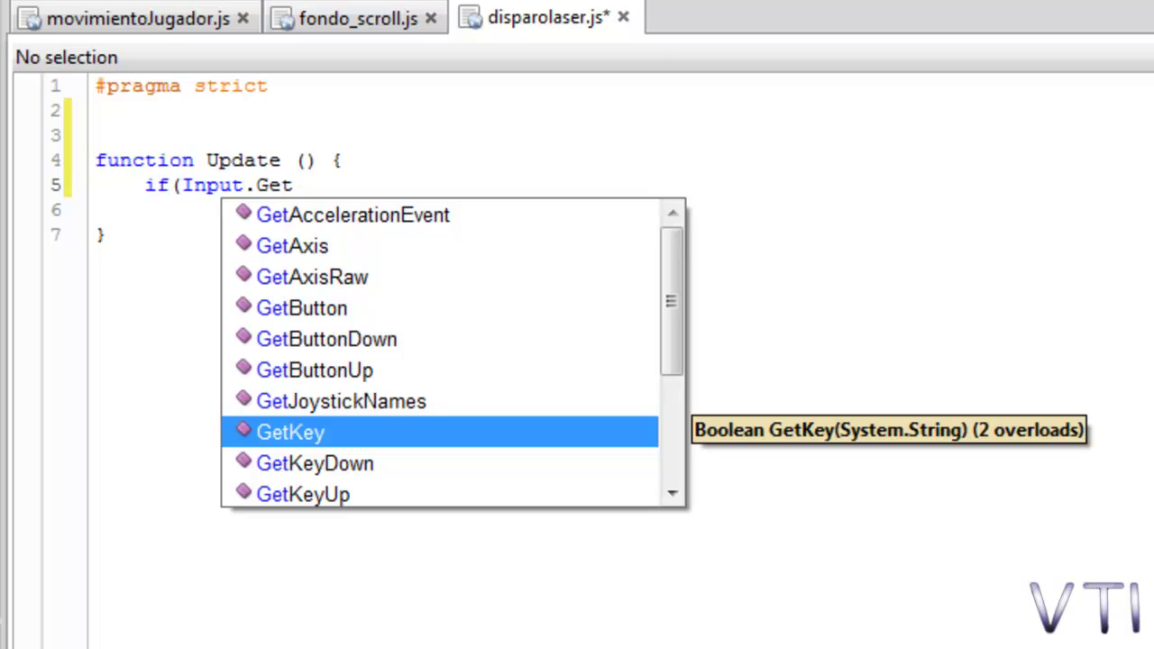
type("Bu")
key("Down")
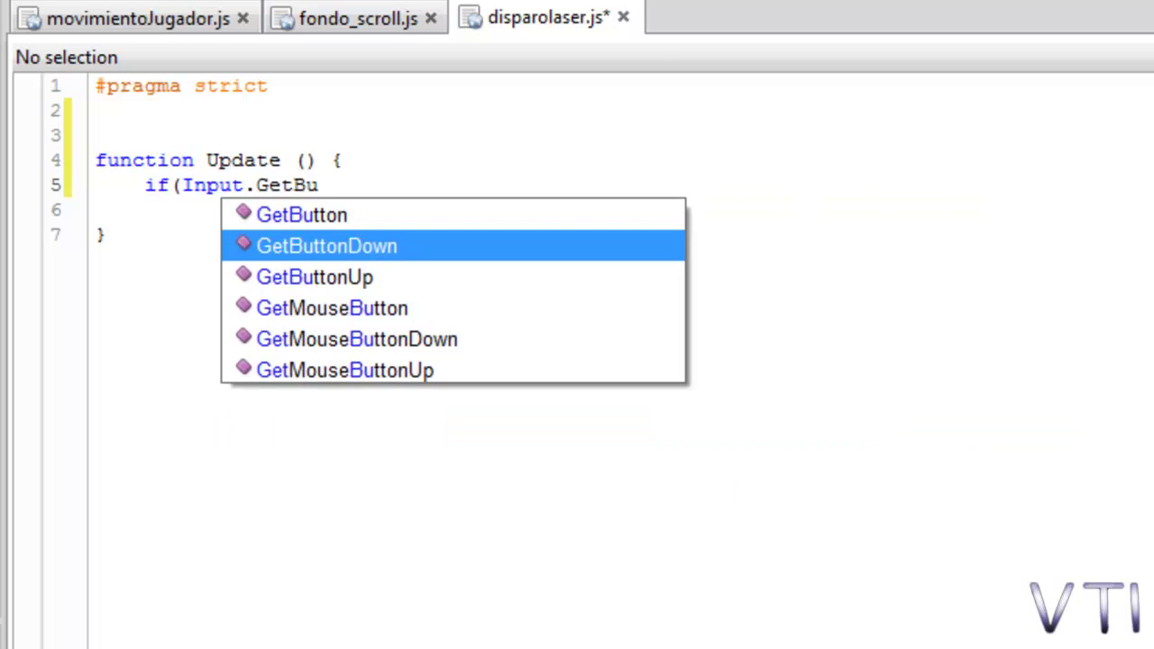
key("Return")
type("(")
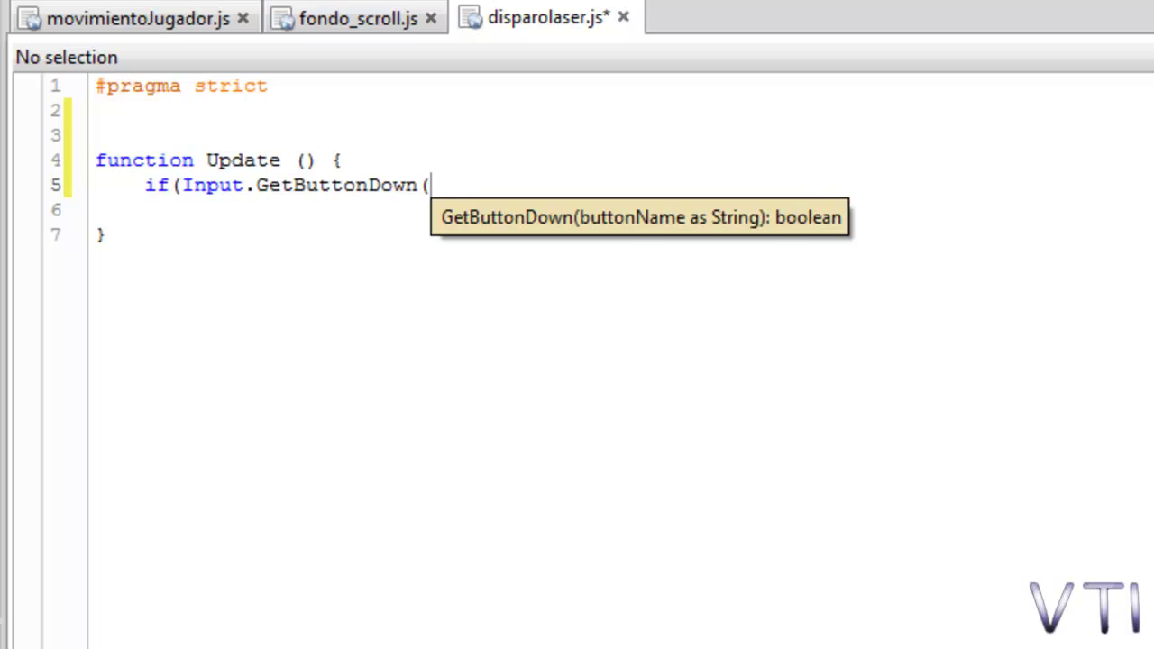
type("\"fire")
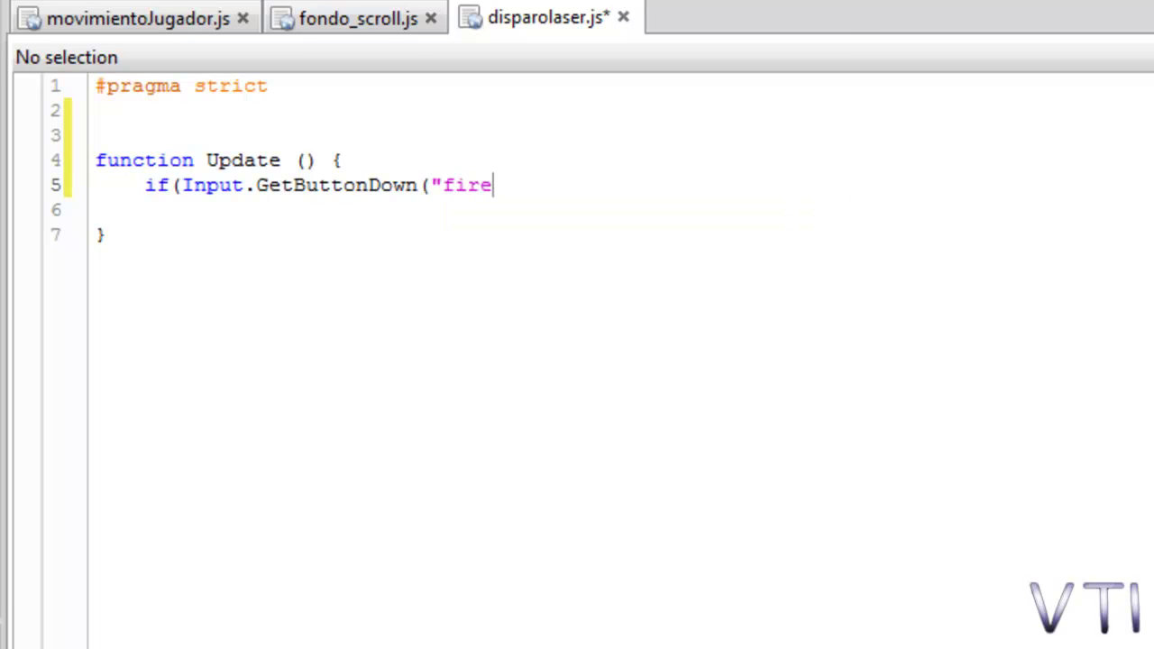
key("BackSpace")
key("BackSpace")
key("BackSpace")
key("BackSpace")
type("Fire")
type("1")
type("\")")
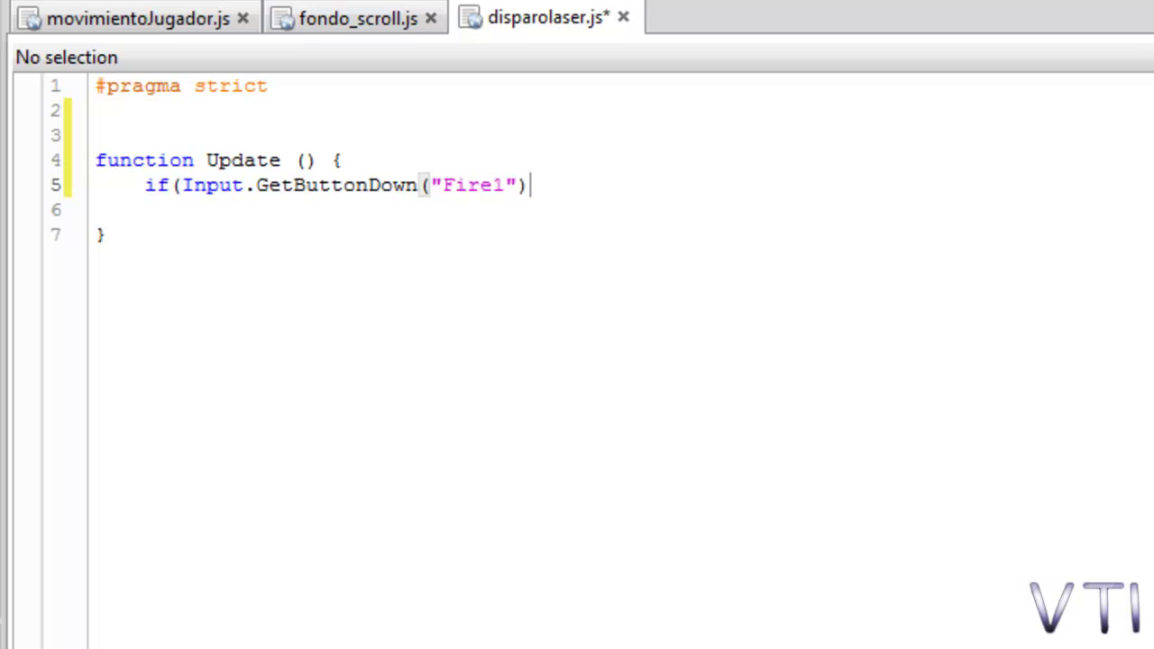
type("{")
key("Return")
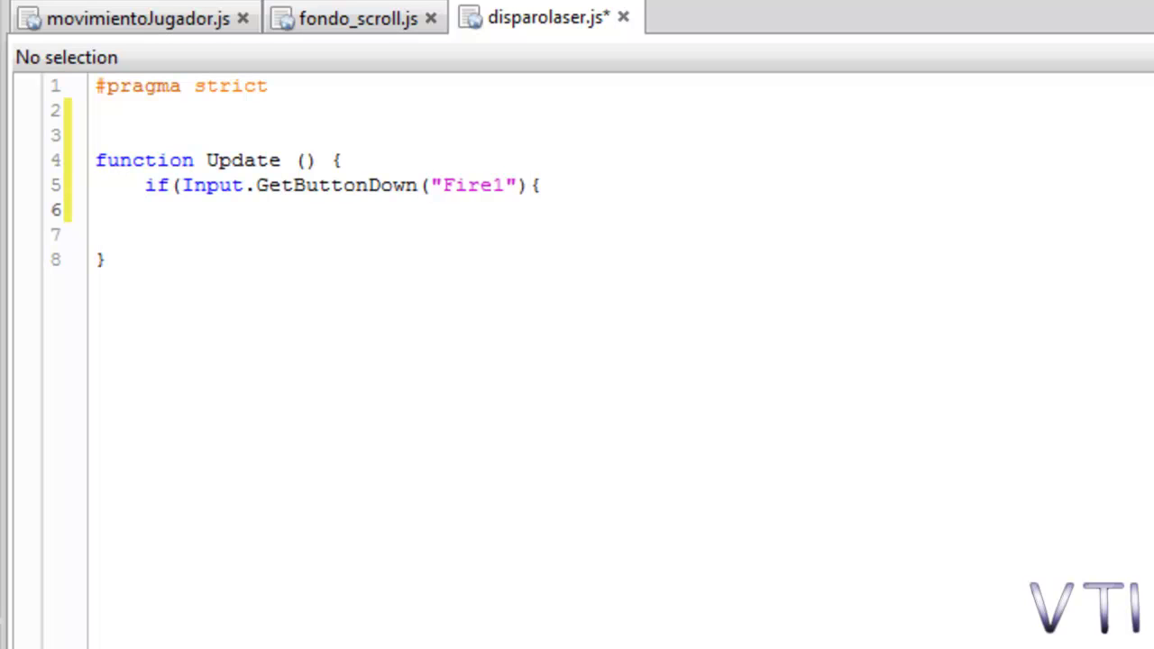
type("}")
Call Fuego(); inside the Fire1 block and add a new line after Update
key("Left")
key("Return")
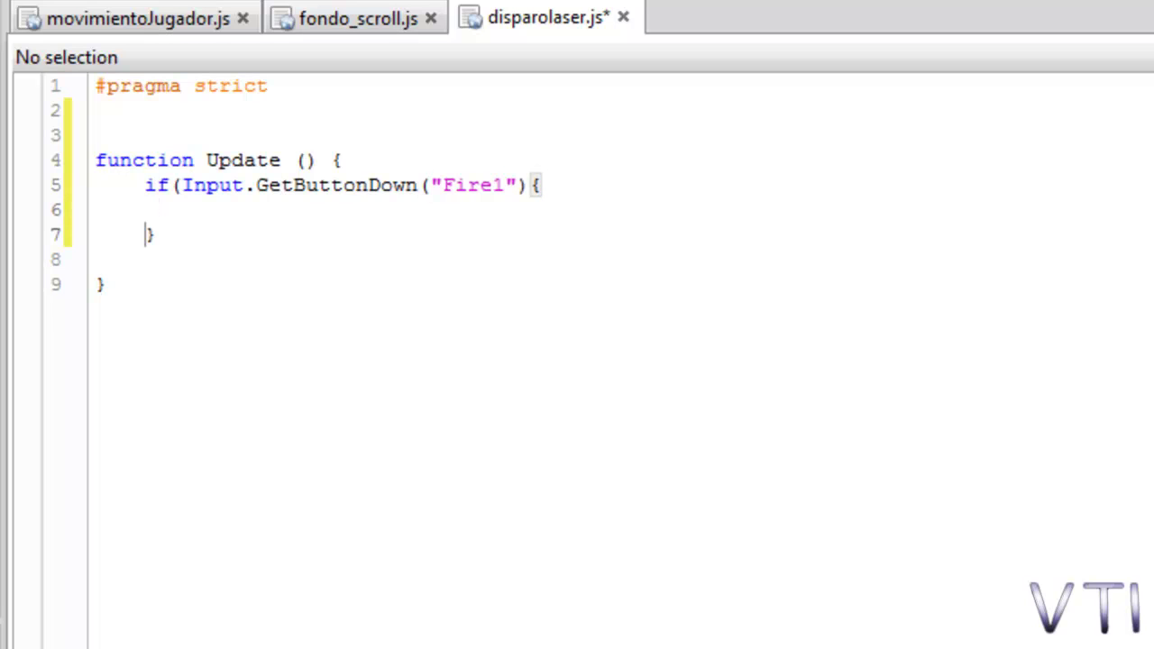
key("Up")
type("Fuego")
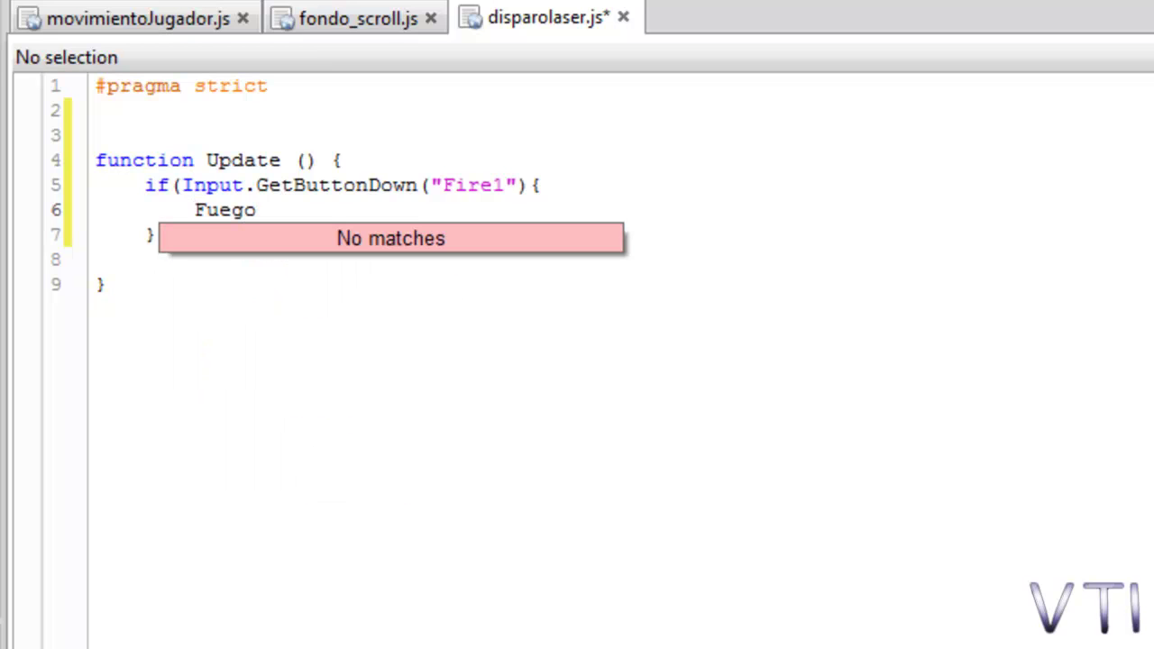
type("()")
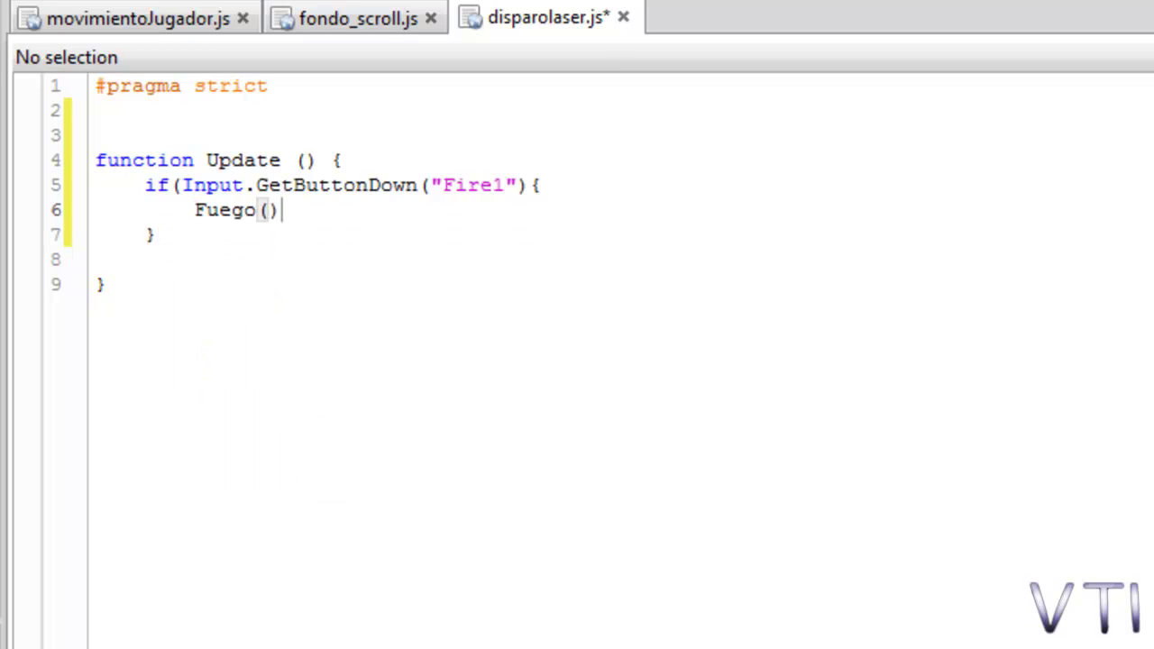
type(";")
key("Down")
key("Down")
key("Down")
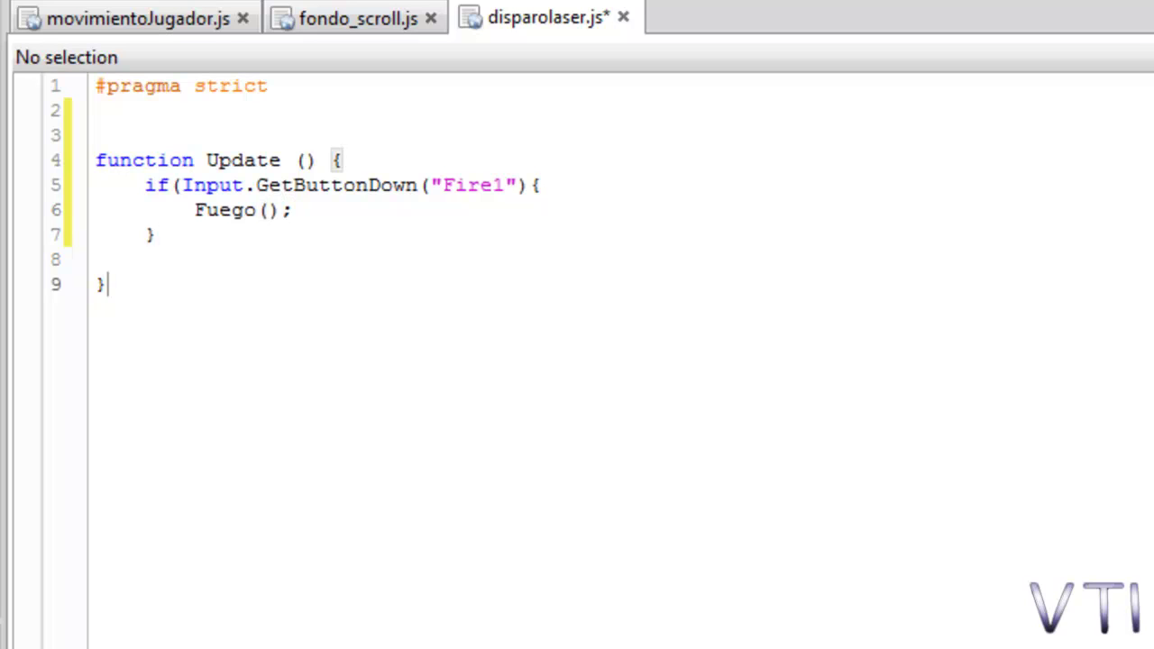
key("Return")
key("Return")
Add an empty function Fuego(){ } below Update
type("fu")
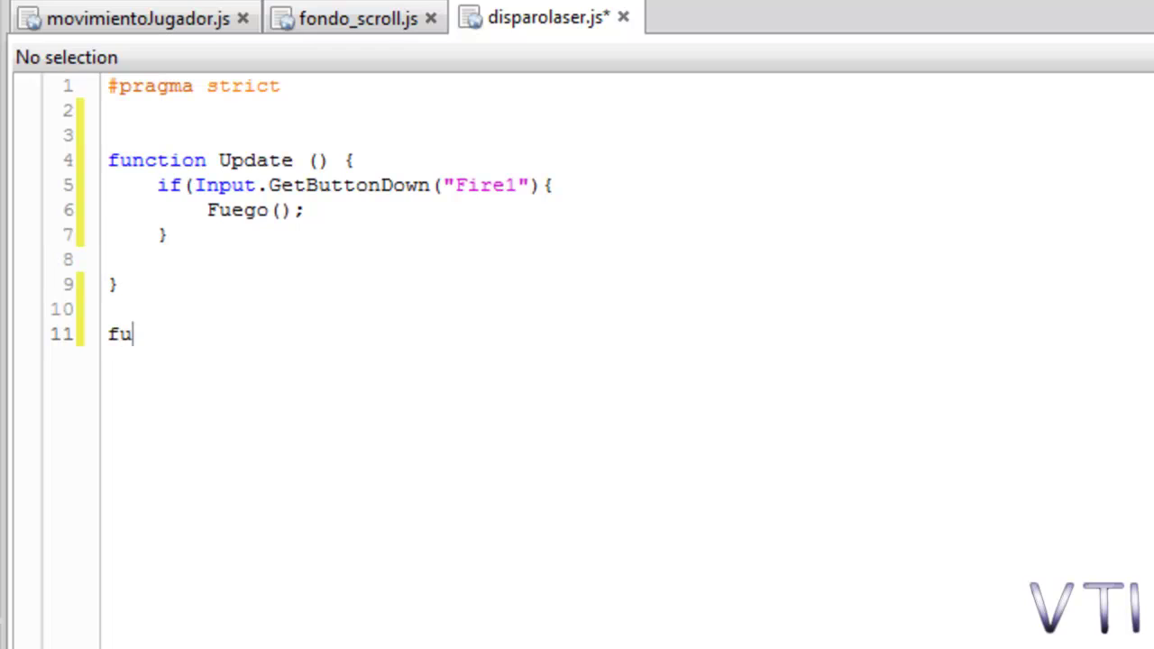
type("nction")
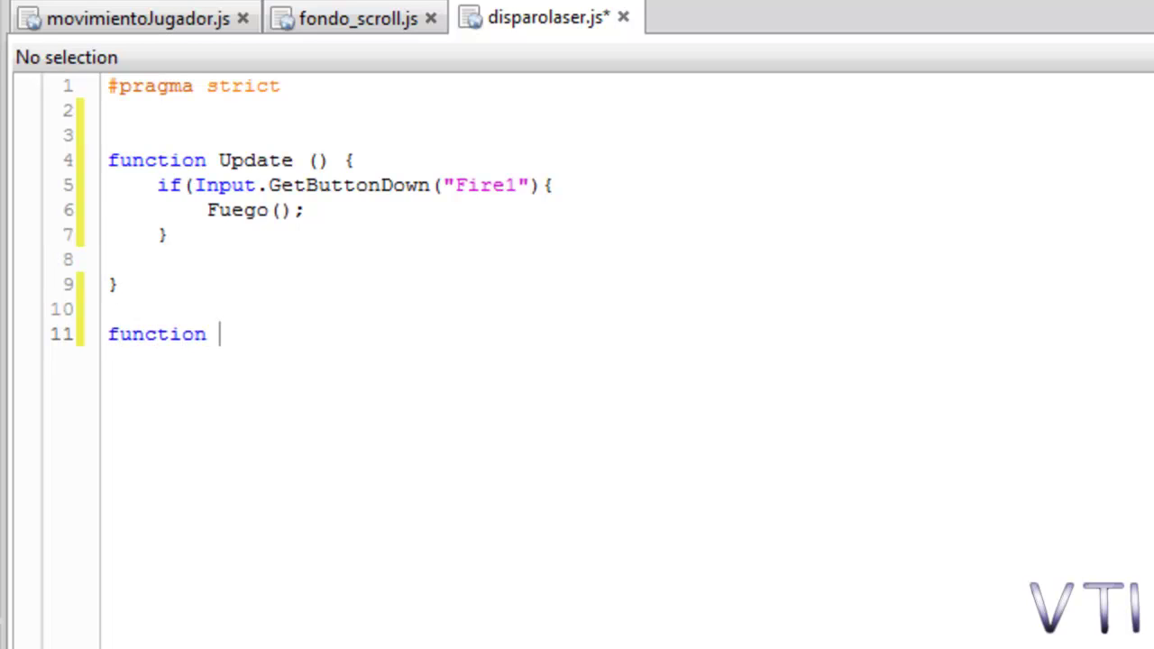
type(" Fuego")
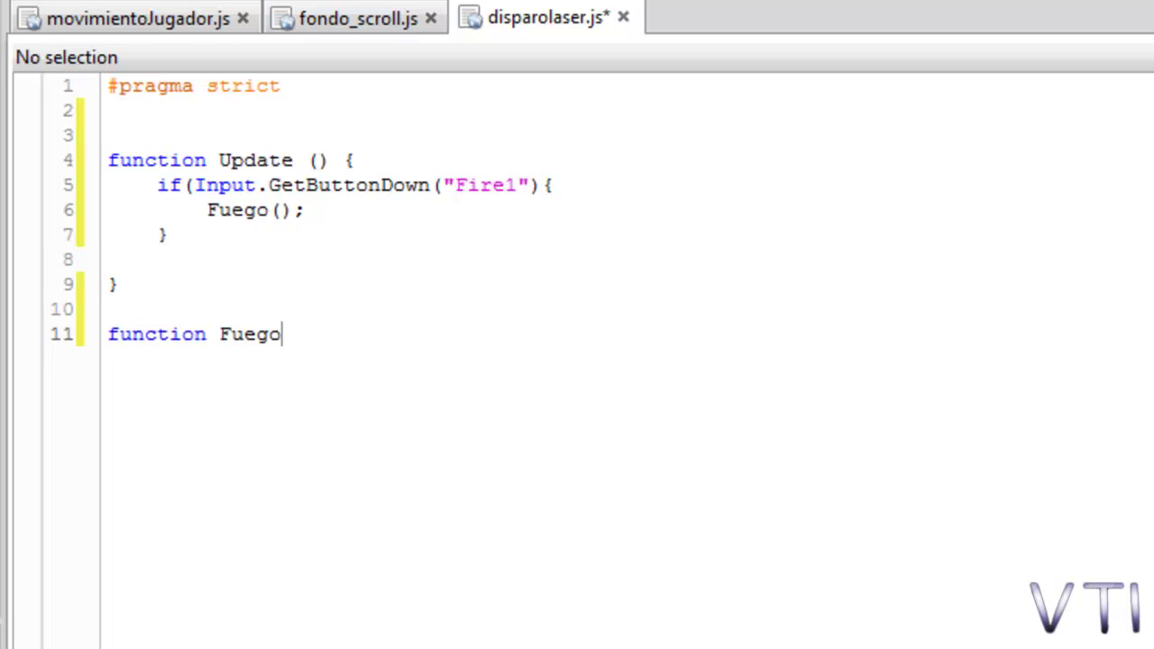
type("()")
type("{")
key("Return")
type("}")
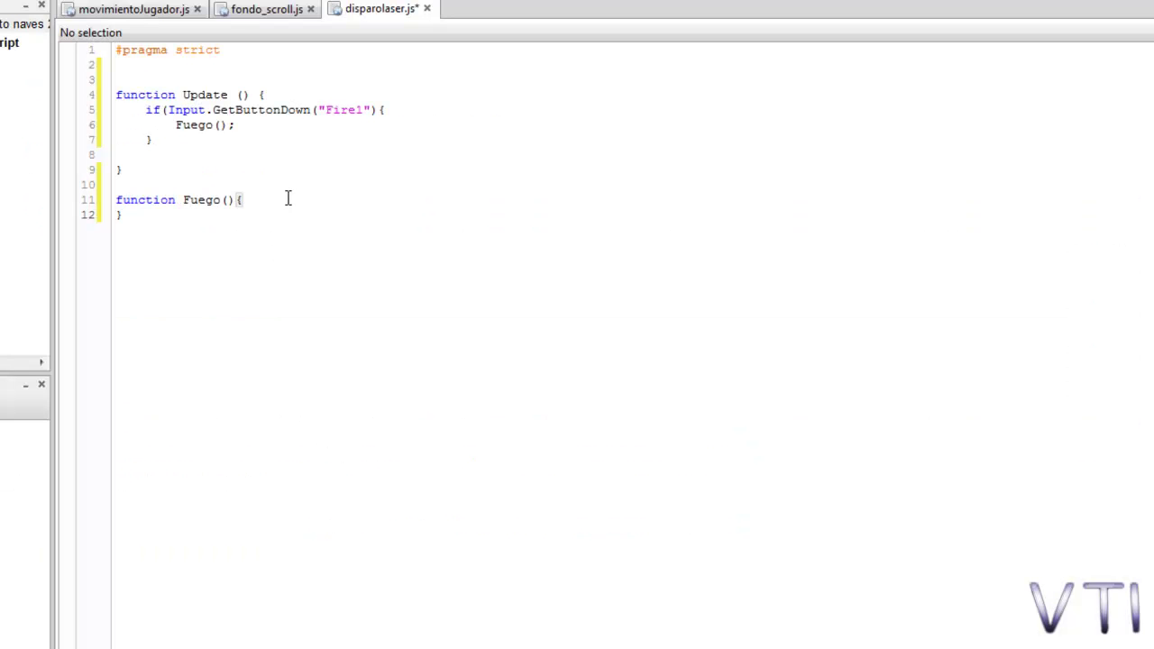
left_click(287, 198)
key("Return")
Inside Fuego, write Instantiate(laser,transform.position,transform.rotation);
type("Ins")
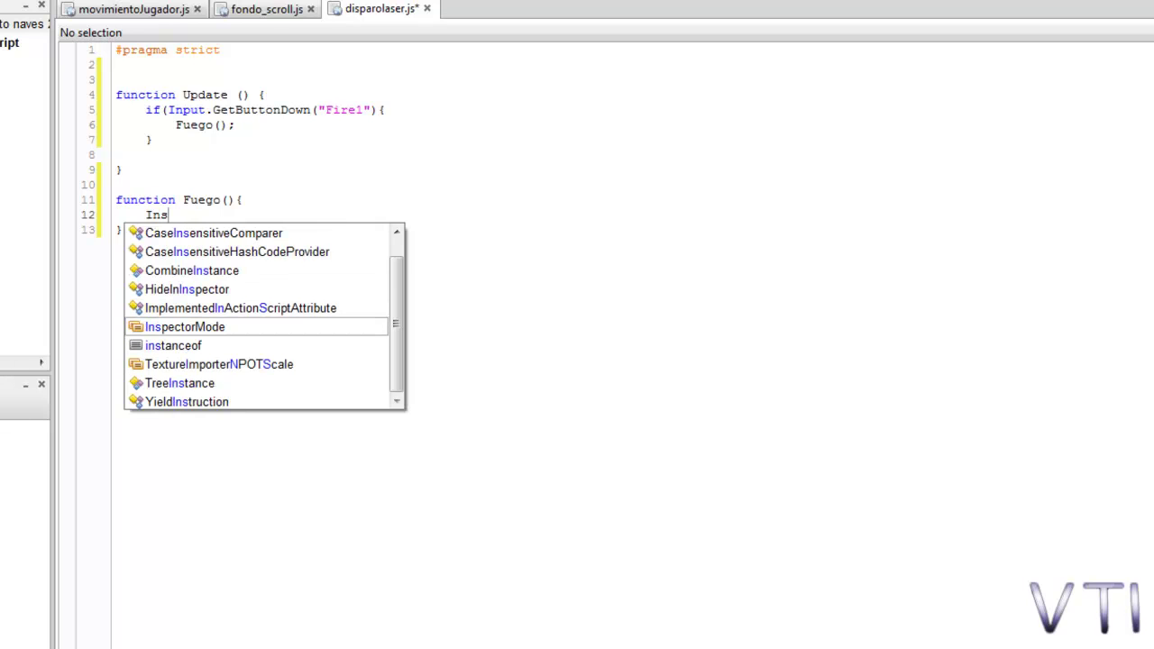
type("tantiate")
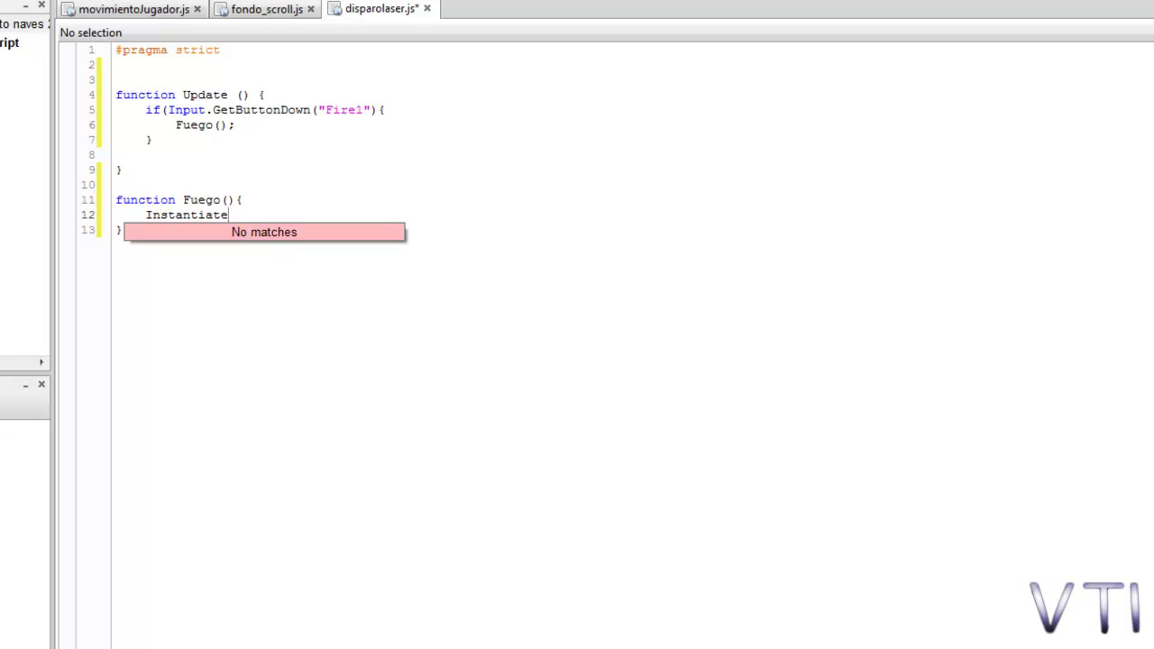
type("(")
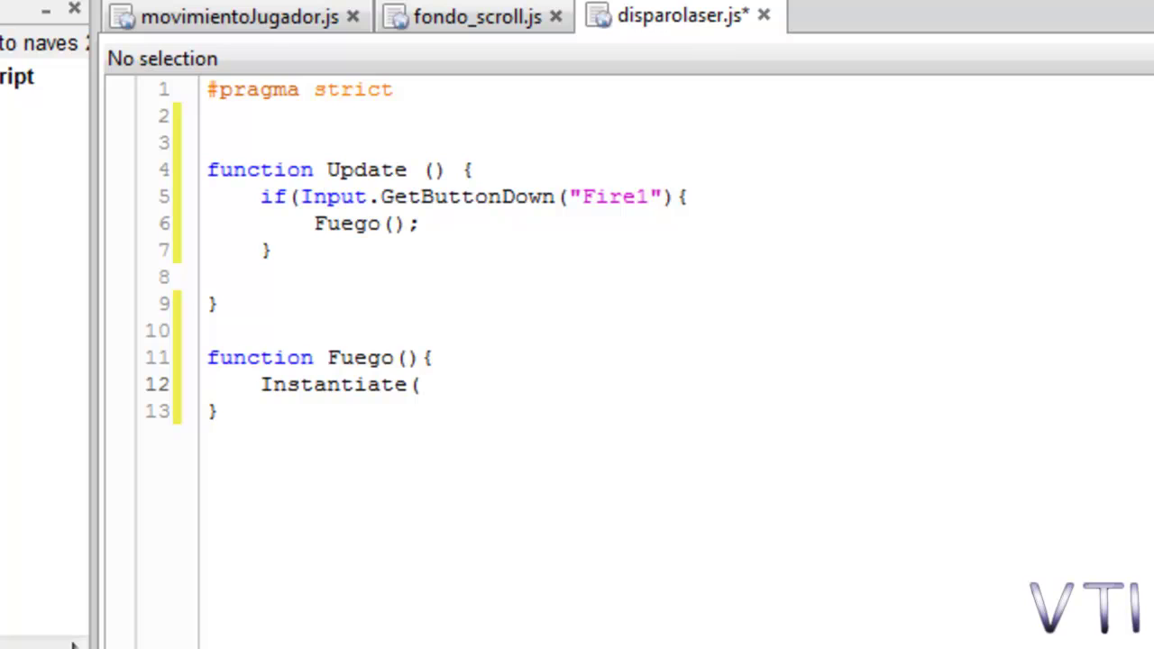
type("laser")
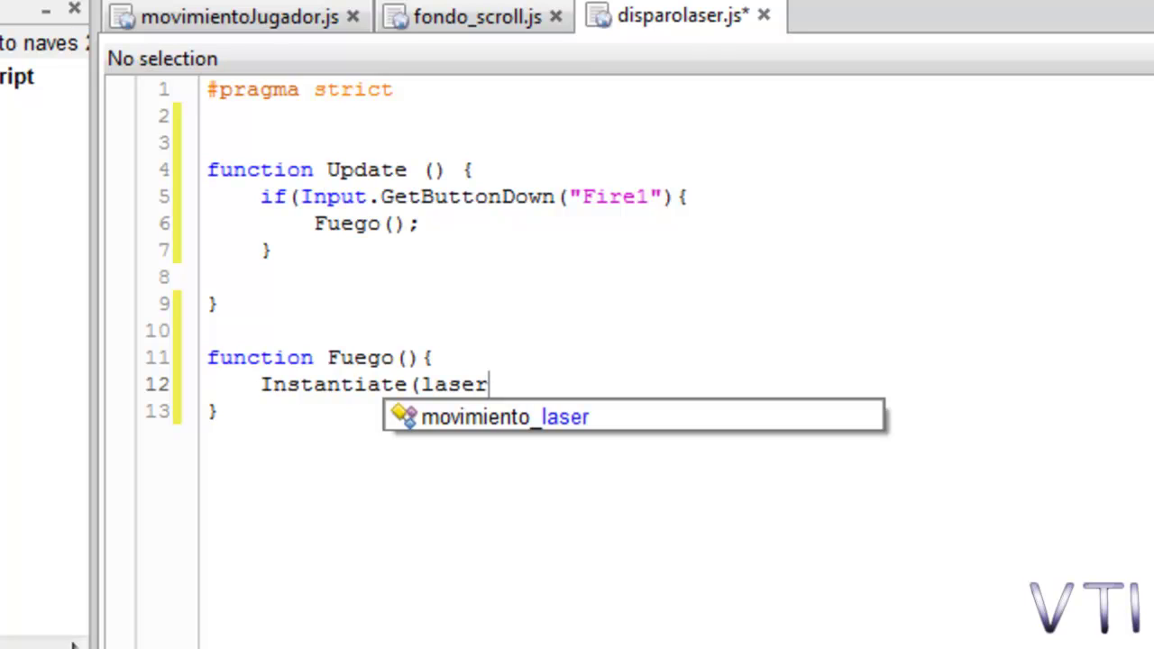
type(",")
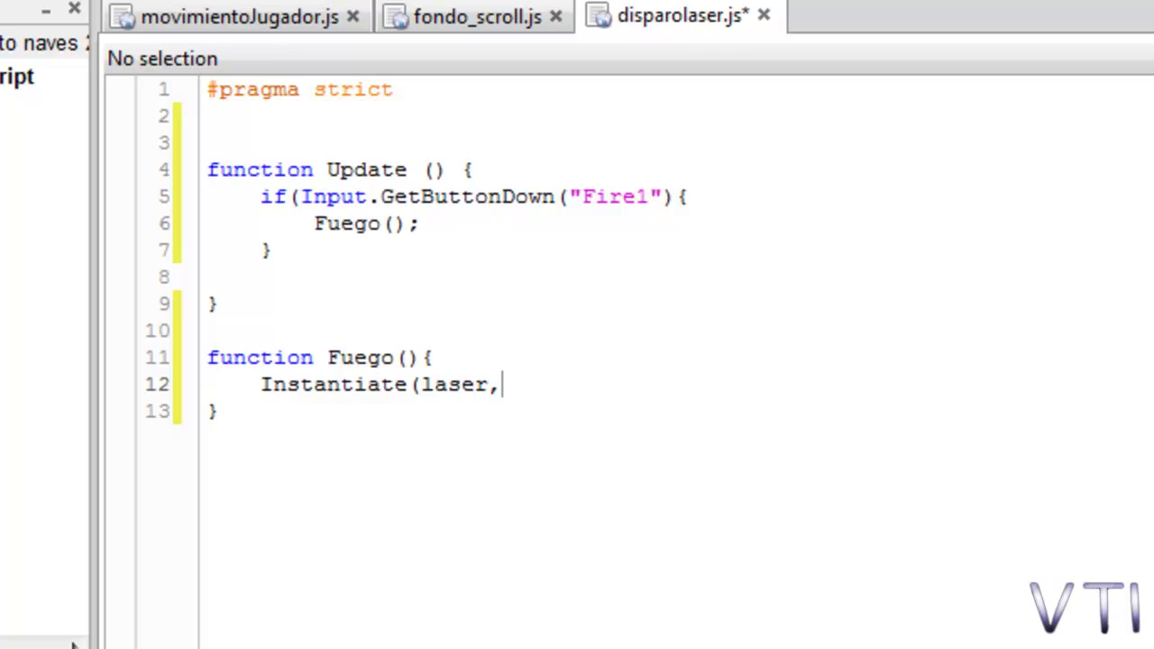
type("transofr")
key("BackSpace")
key("BackSpace")
key("BackSpace")
type("f")
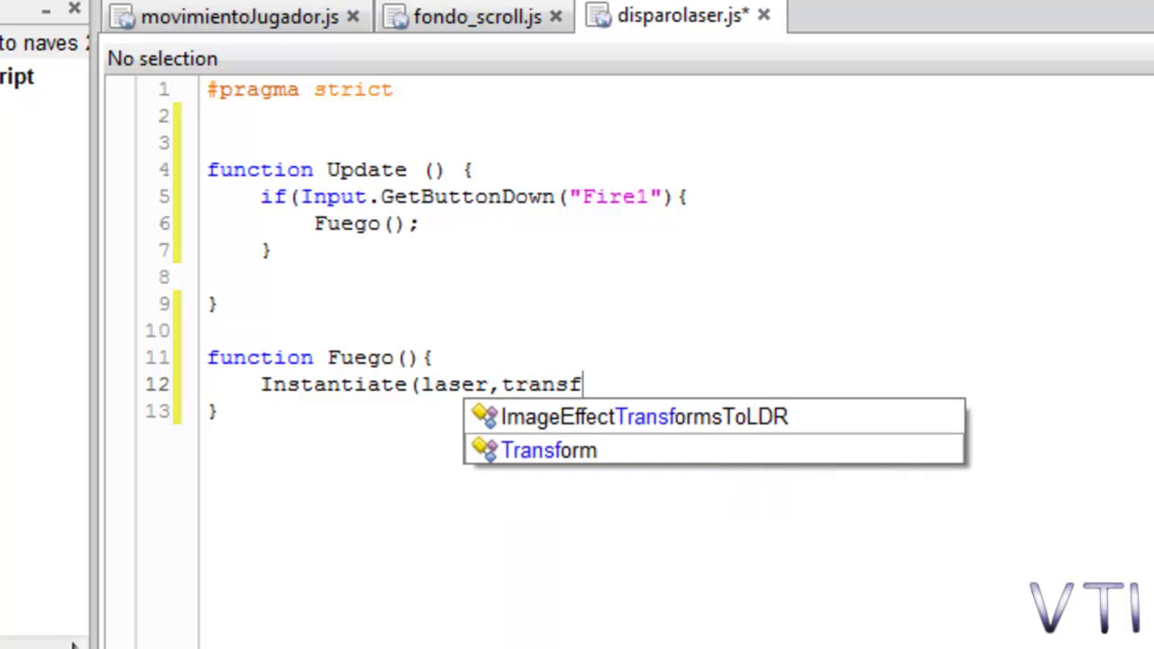
type("orm.po")
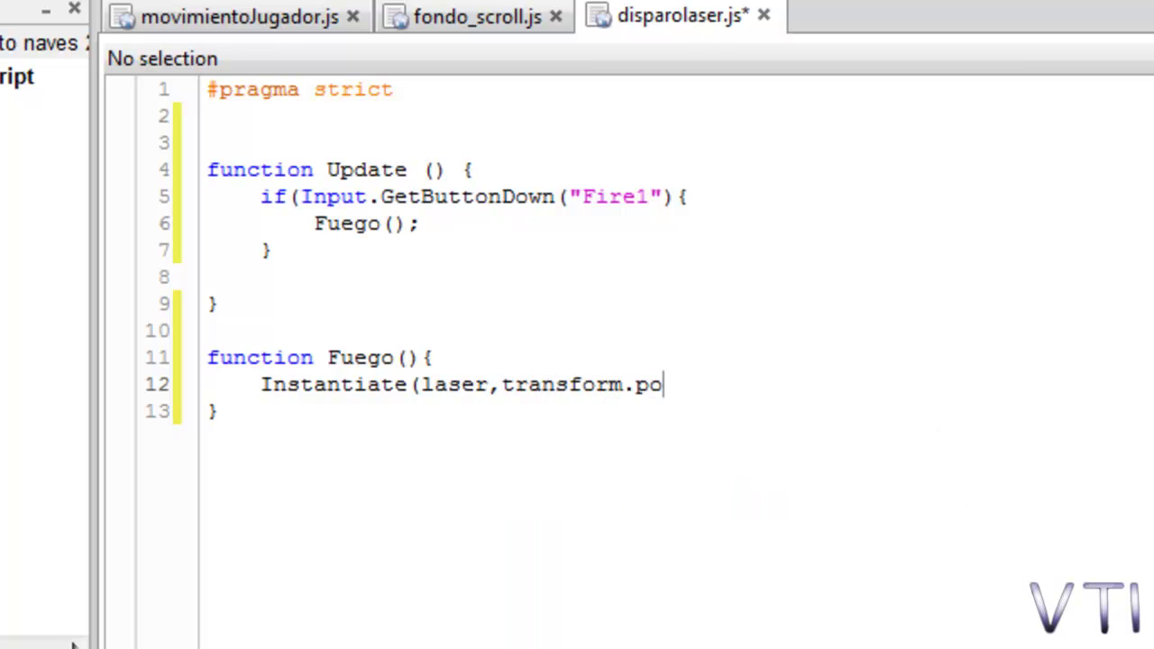
type("sition")
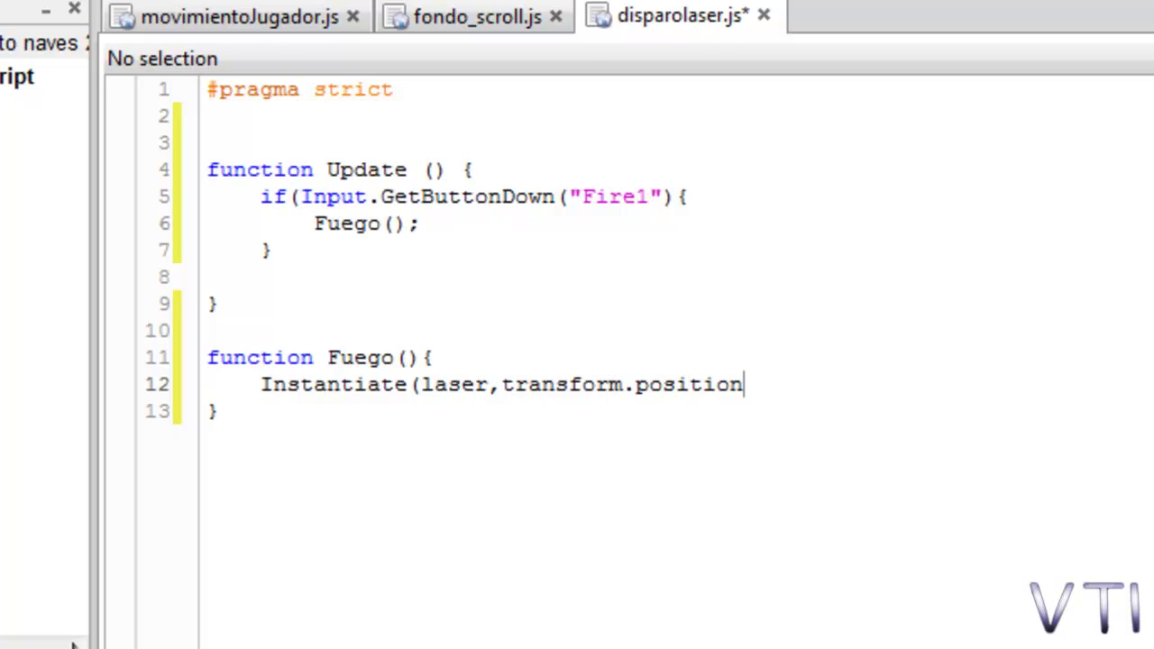
type(",tra")
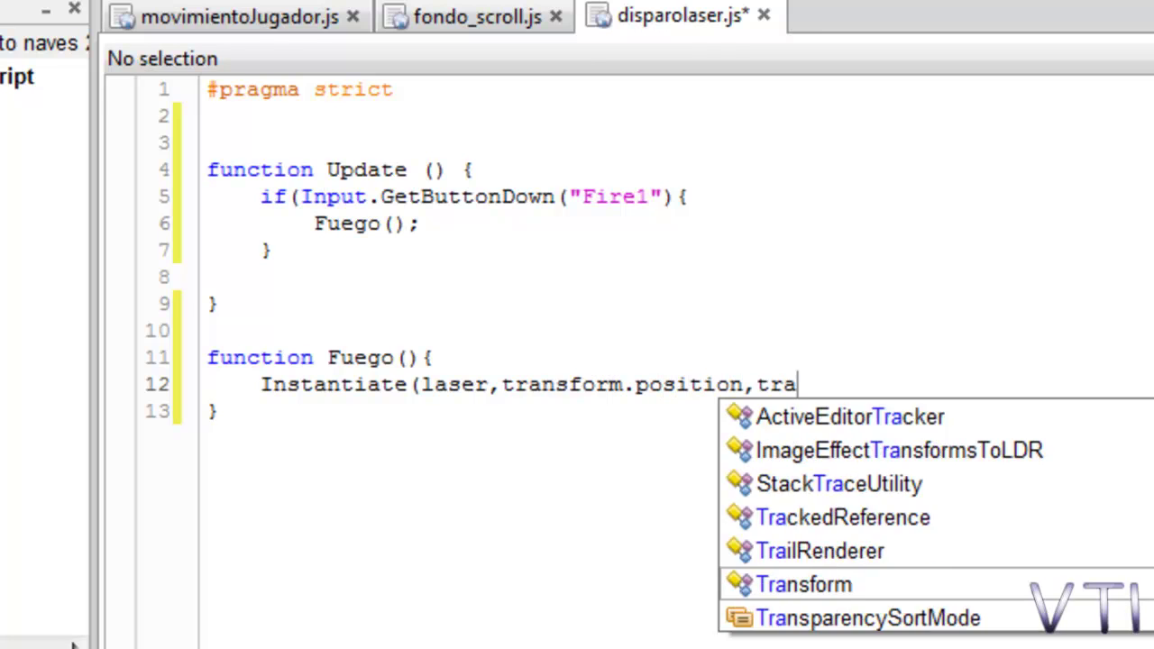
type("nsfo")
key("BackSpace")
type("form")
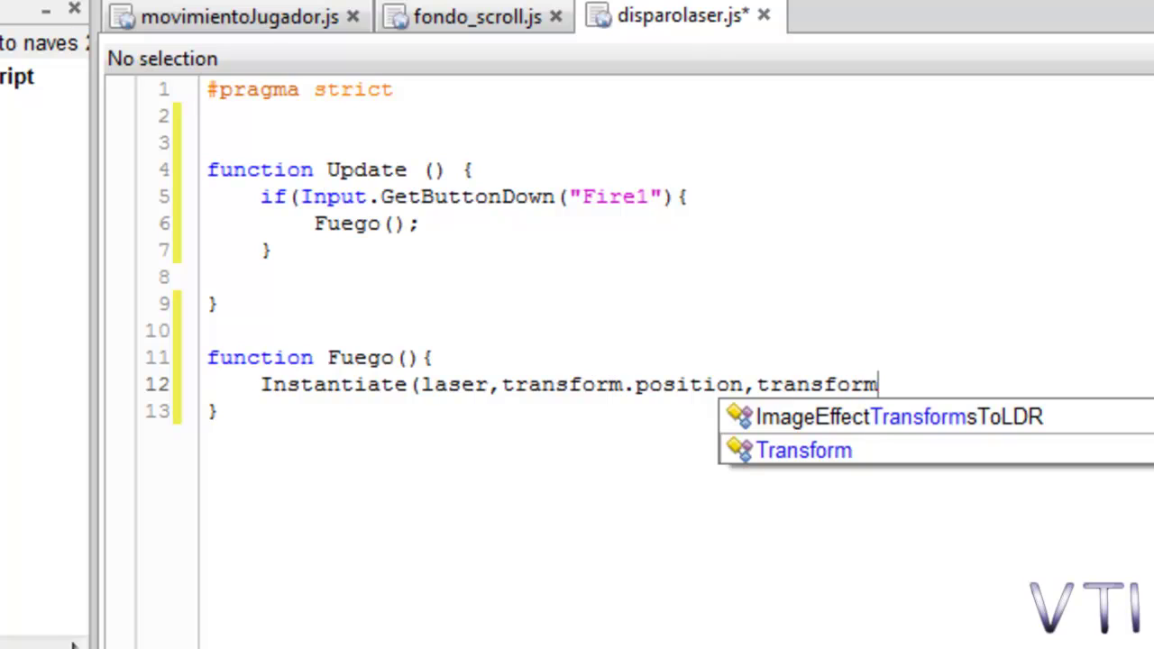
type(".orta")
key("BackSpace")
key("BackSpace")
key("BackSpace")
key("BackSpace")
type("r")
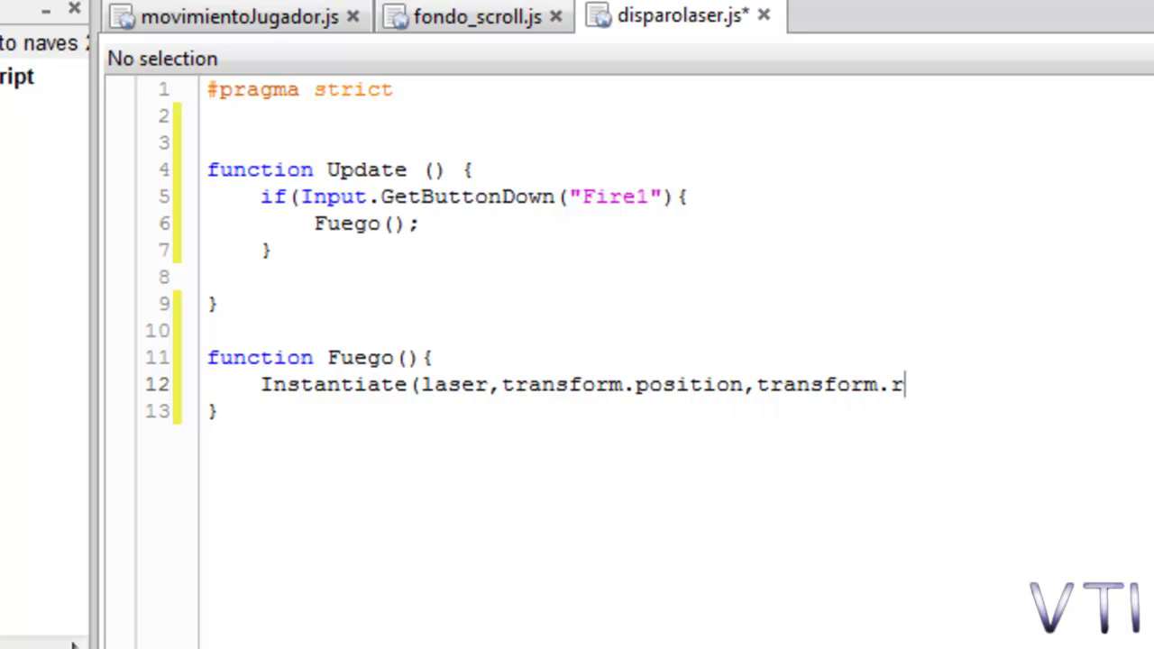
type("otation")
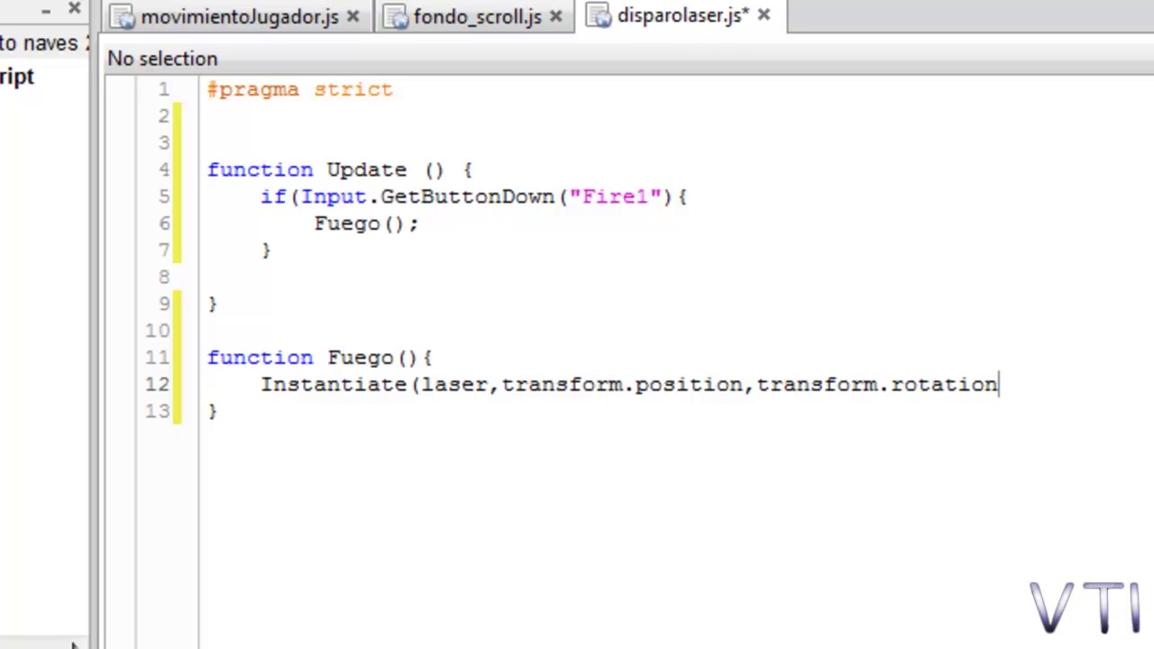
type(");")
Declare var laser:GameObject; on line 3 and save the script
left_click(284, 139)
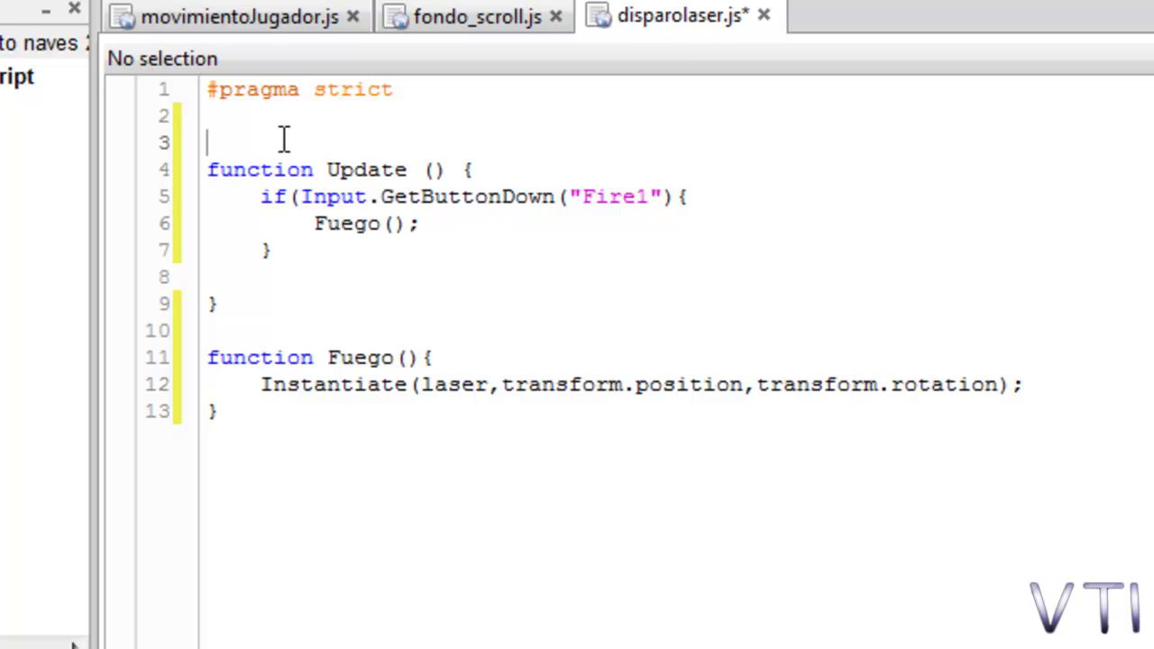
type("va")
type("r laser")
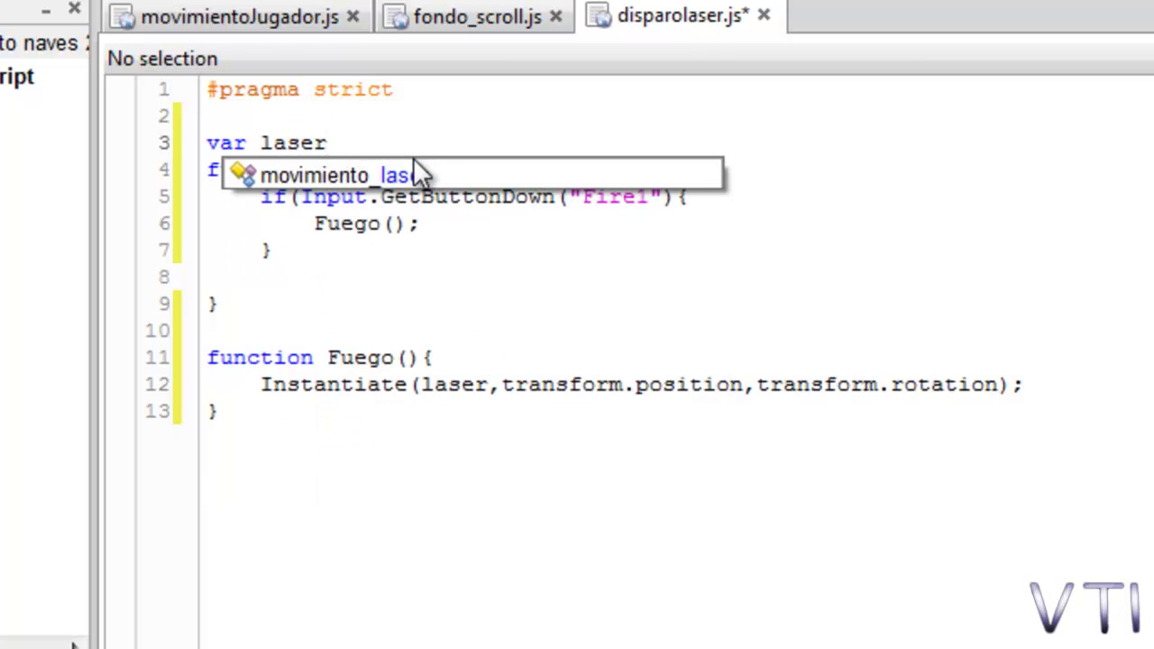
type(":GA")
key("BackSpace")
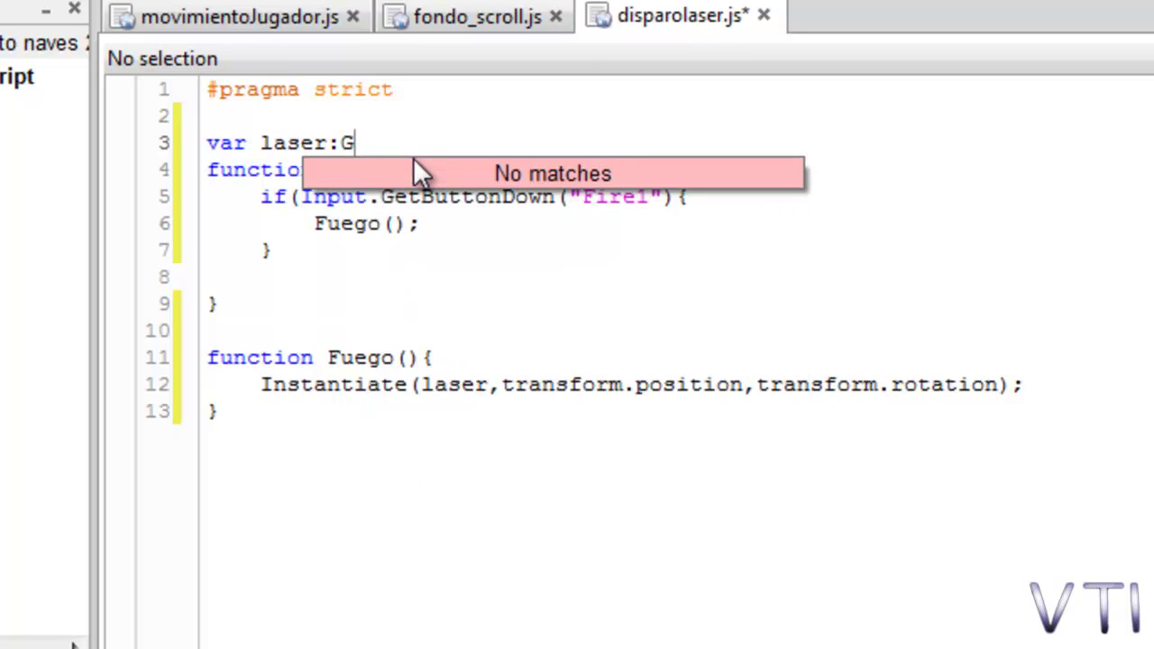
type("ameO")
type("bject")
key("BackSpace")
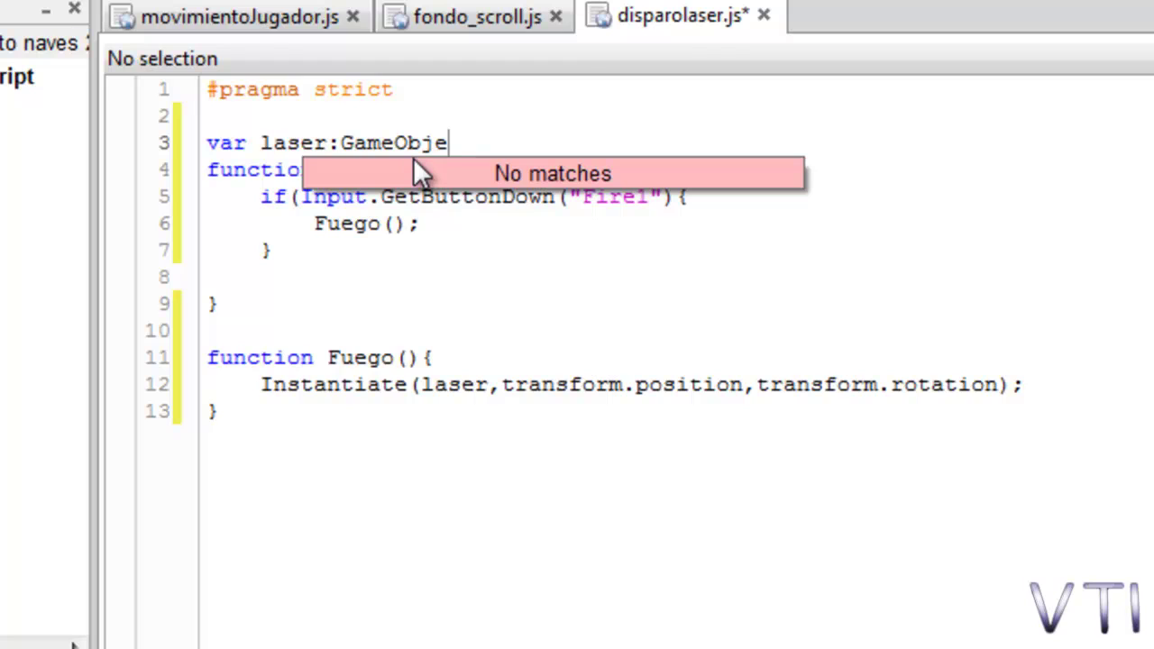
type("ct;")
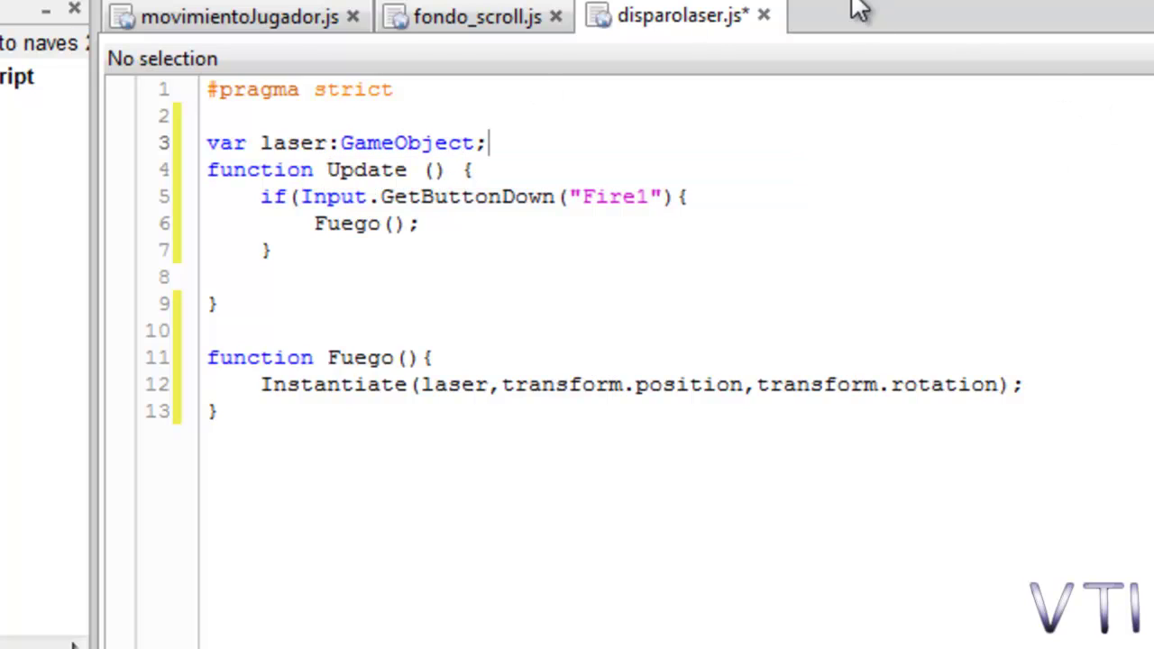
key("ctrl+s")
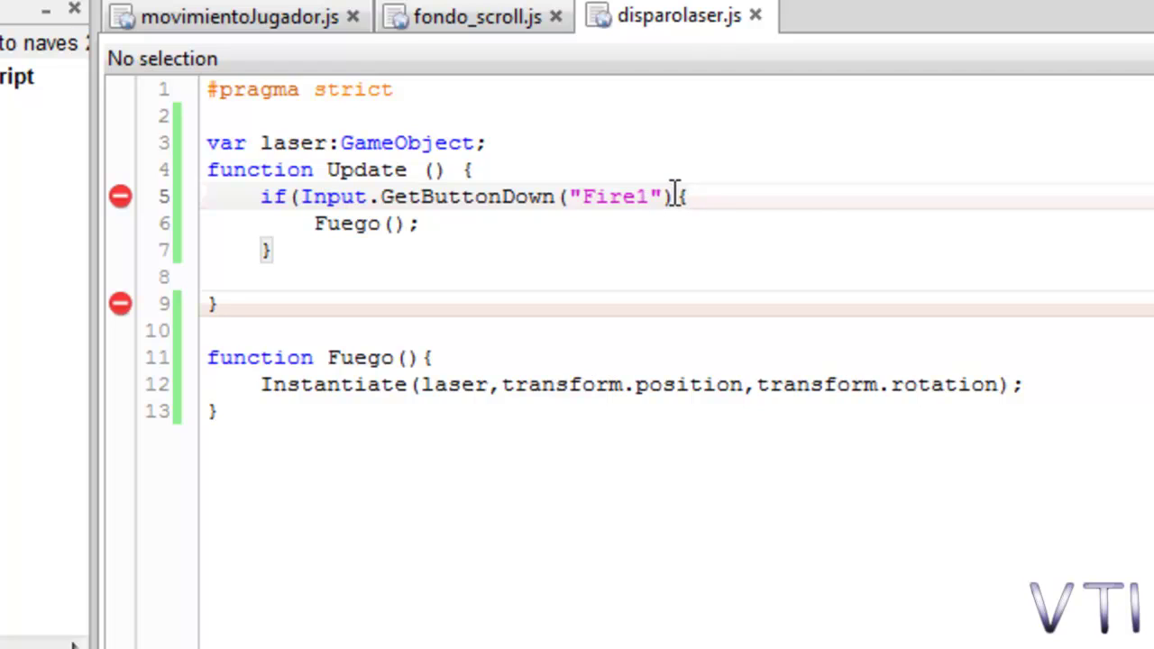
Add the missing closing parenthesis to the Fire1 condition and save again
left_click(674, 197)
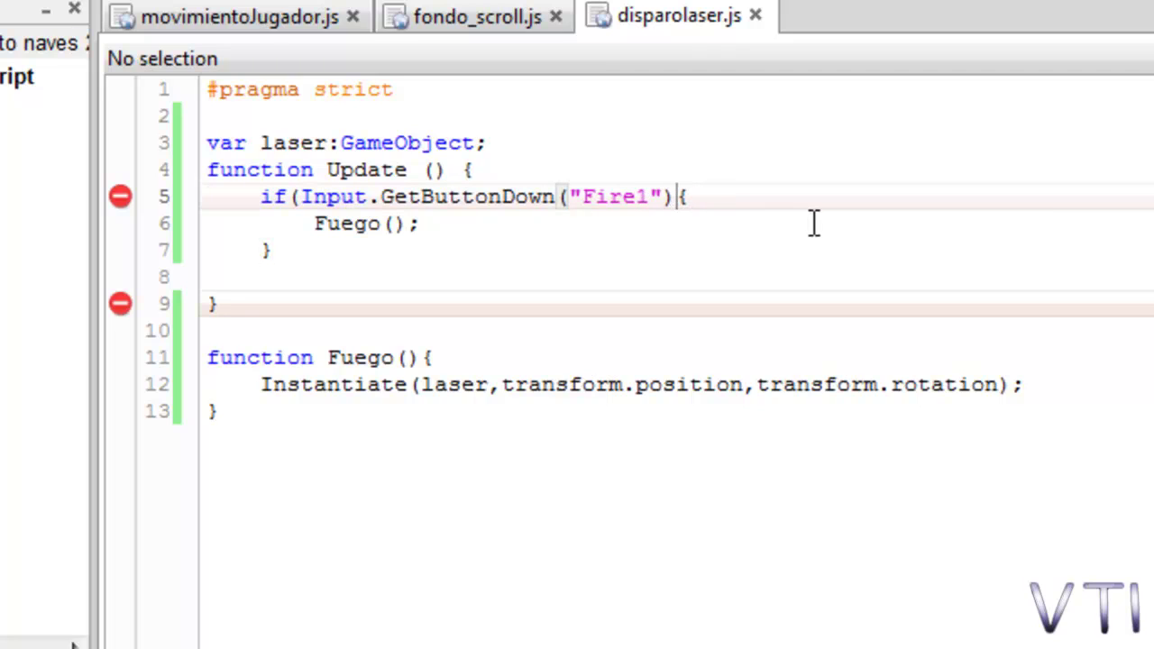
type(")")
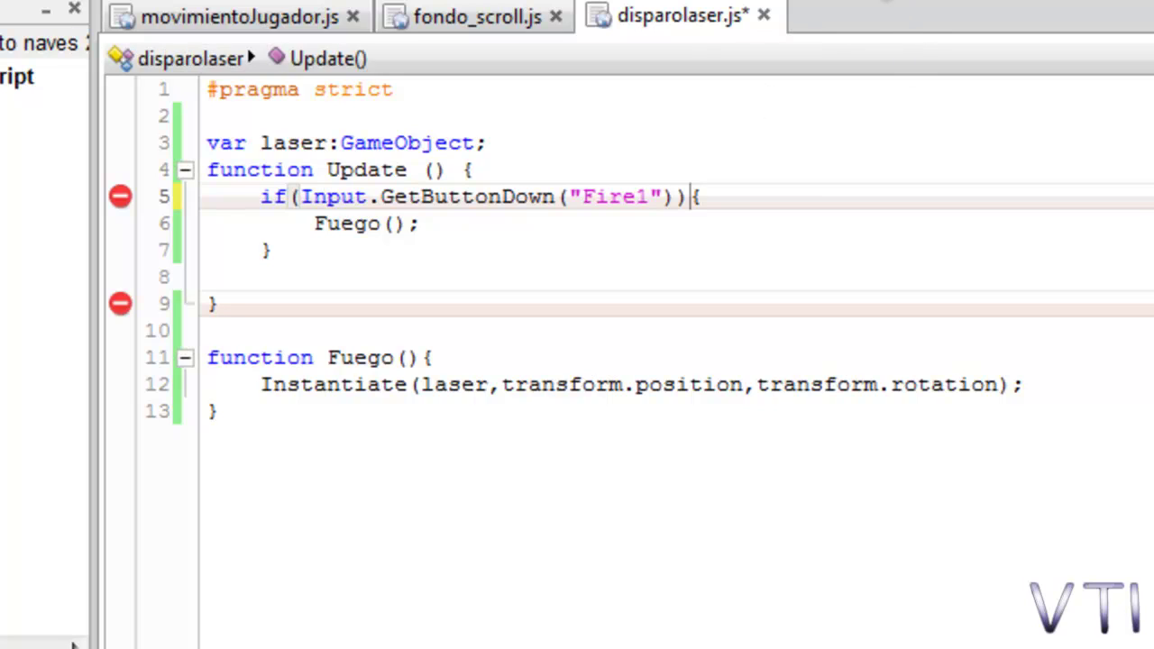
key("ctrl+s")
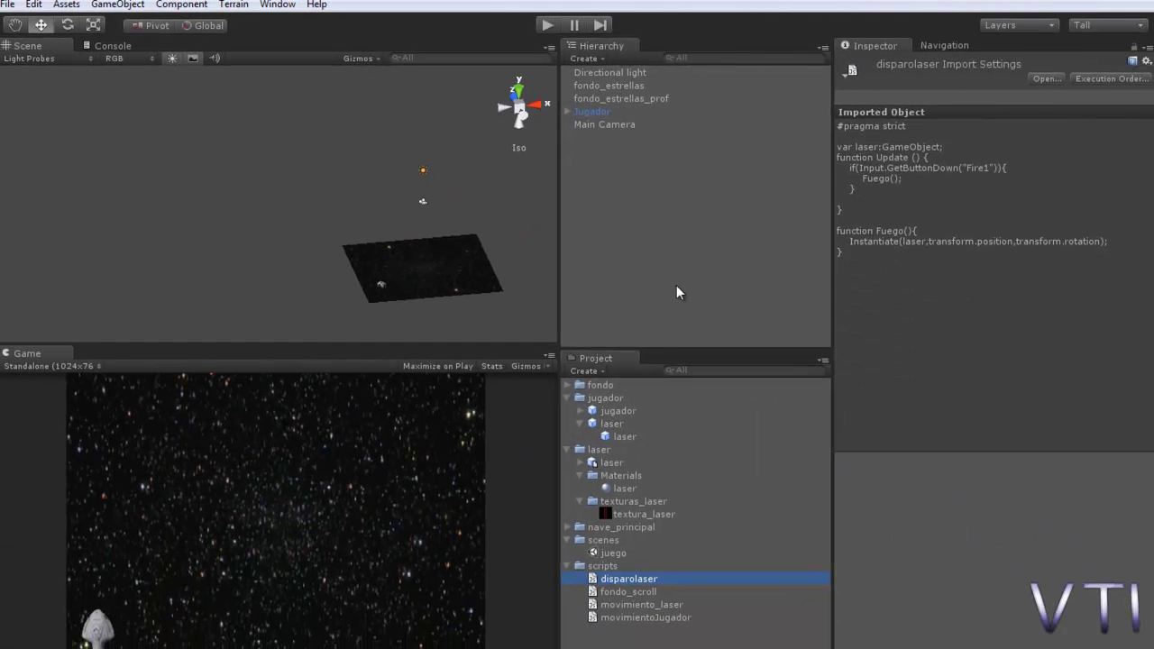
Add disparolaser to jugador, set its Laser field to the laser prefab, and enable Maximize on Play
left_click(618, 411)
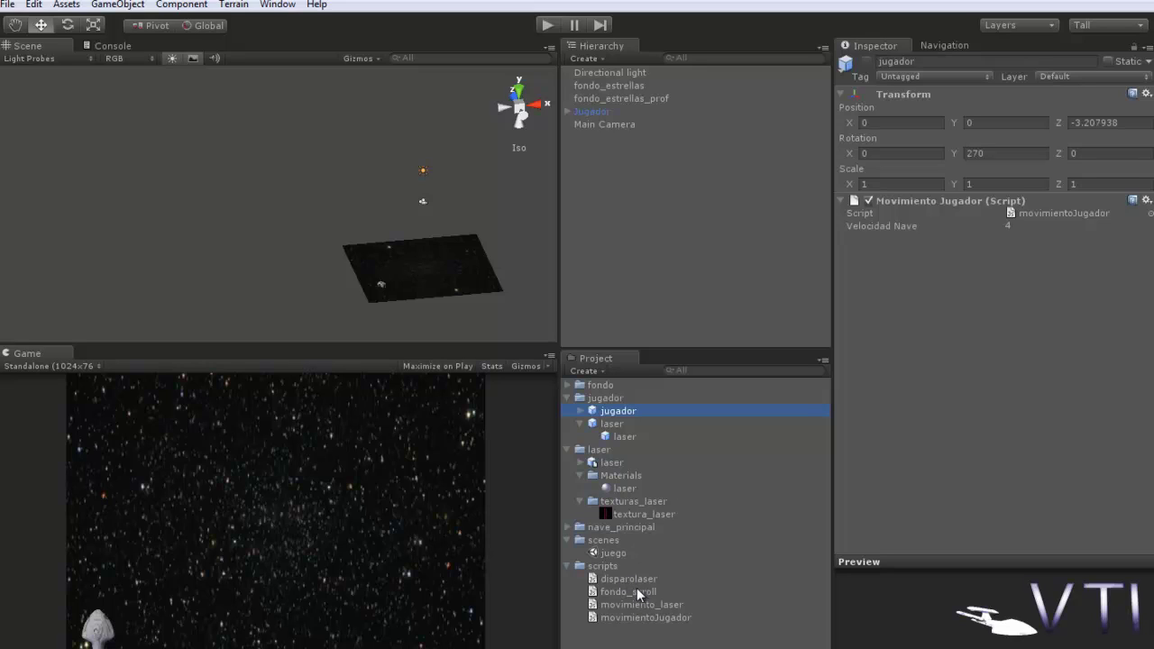
left_click_drag(636, 578, 950, 552)
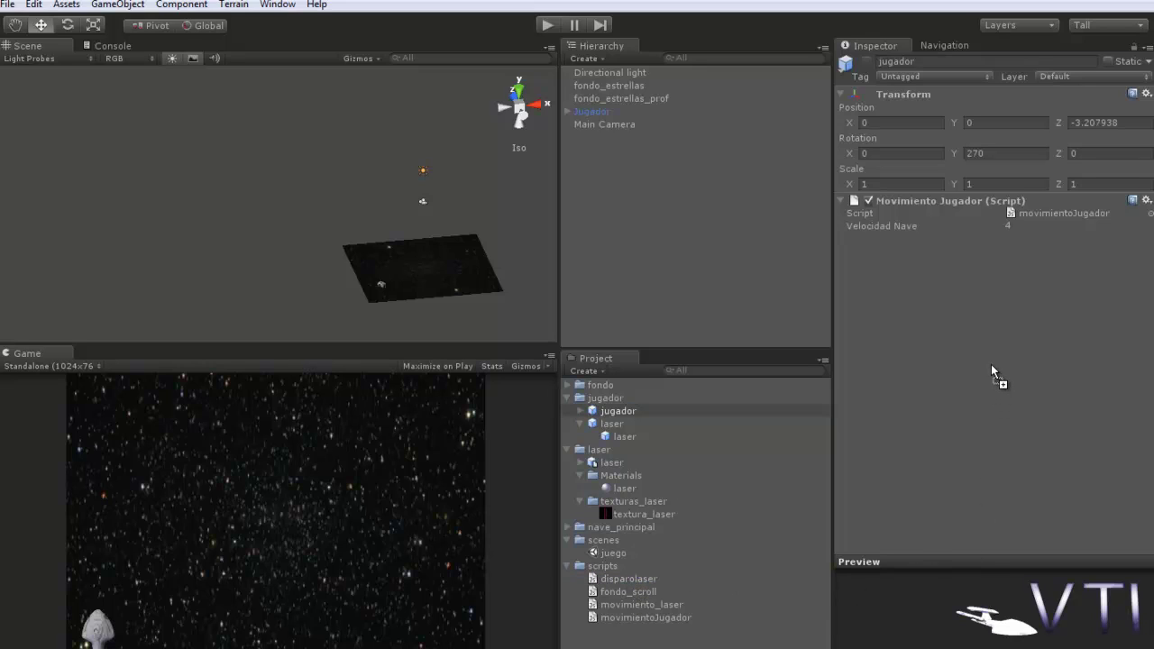
left_click_drag(991, 365, 990, 365)
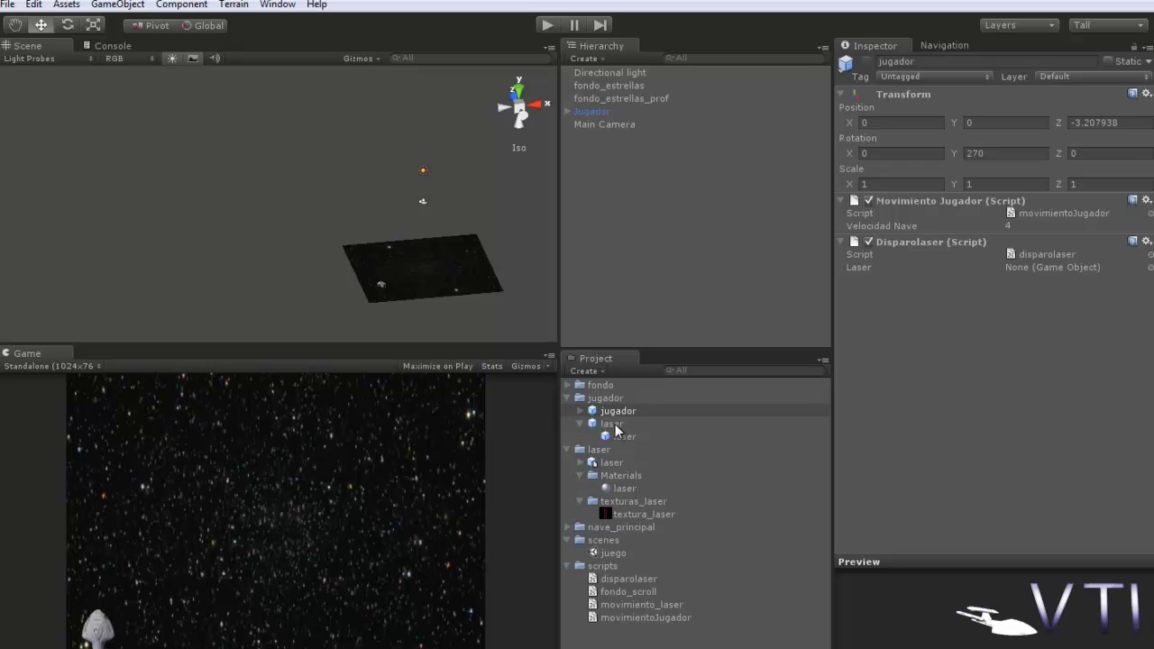
left_click_drag(616, 431, 1082, 269)
left_click(456, 366)
left_click(547, 26)
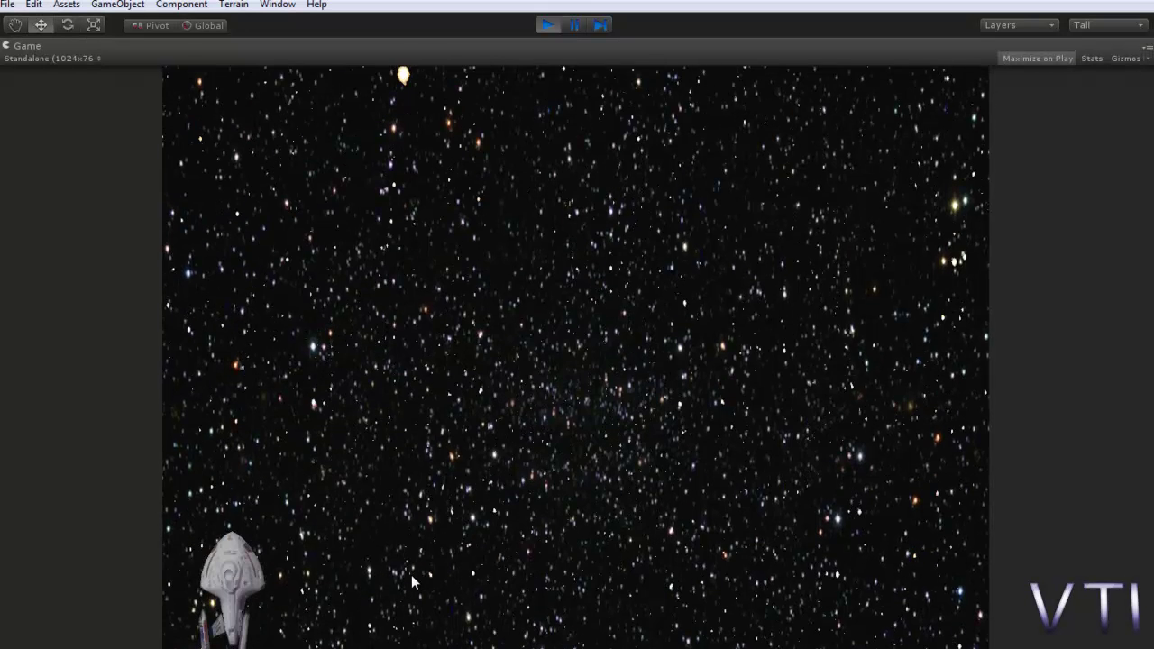
key("Right")
key("Right")
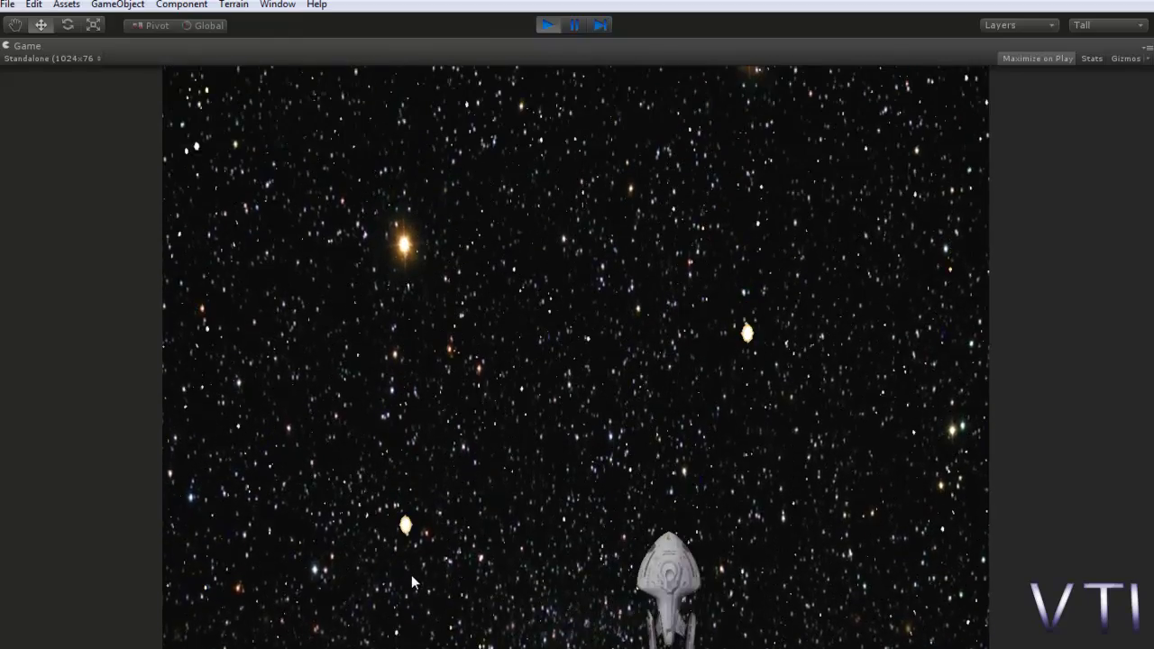
key("Left")
key("Right")
key("Left")
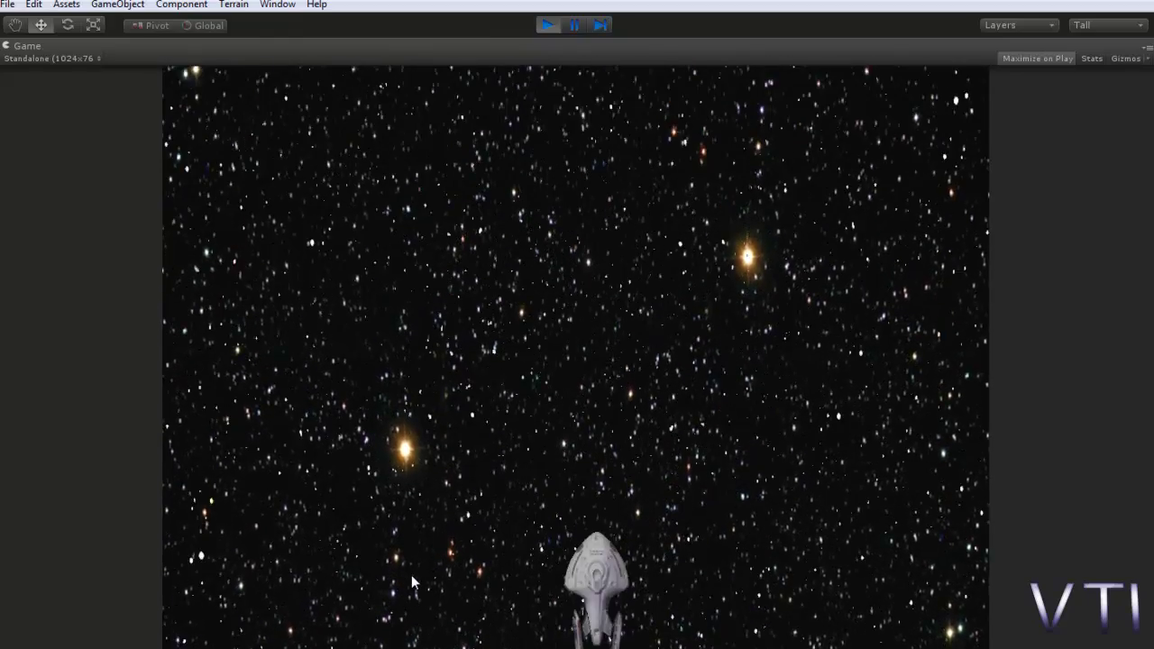
key("Right")
key("Left")
key("space")
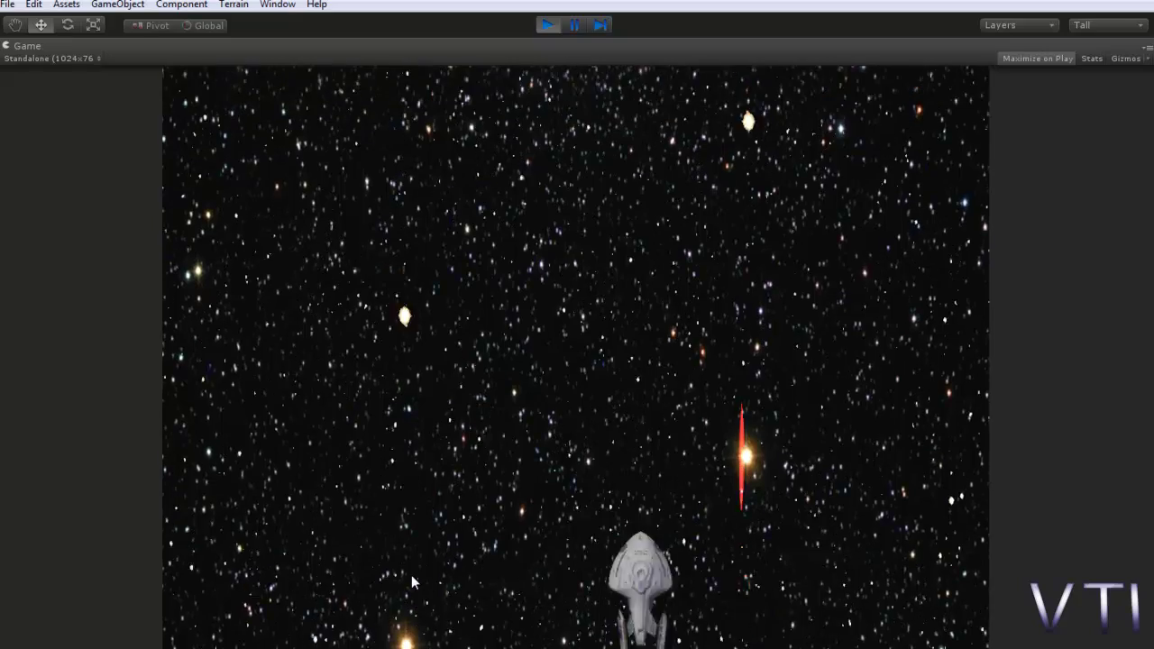
key("space")
key("Right")
key("space")
key("space")
key("space")
key("space")
key("Left")
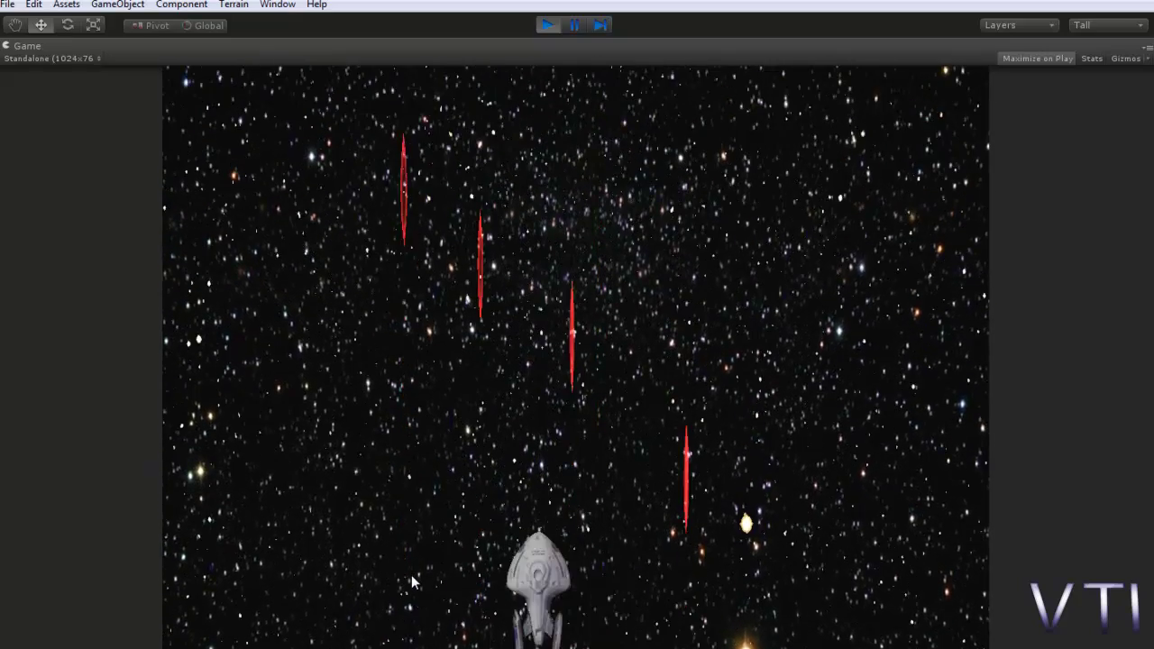
key("Right")
key("space")
key("Left")
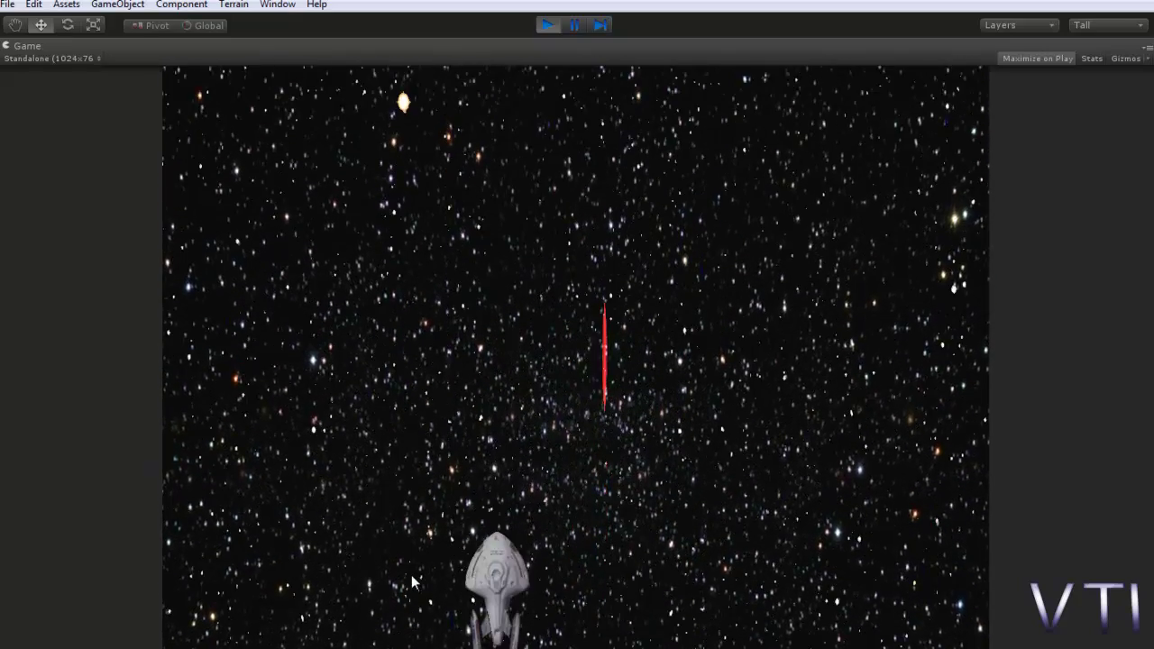
key("Right")
key("Left")
key("space")
key("Right")
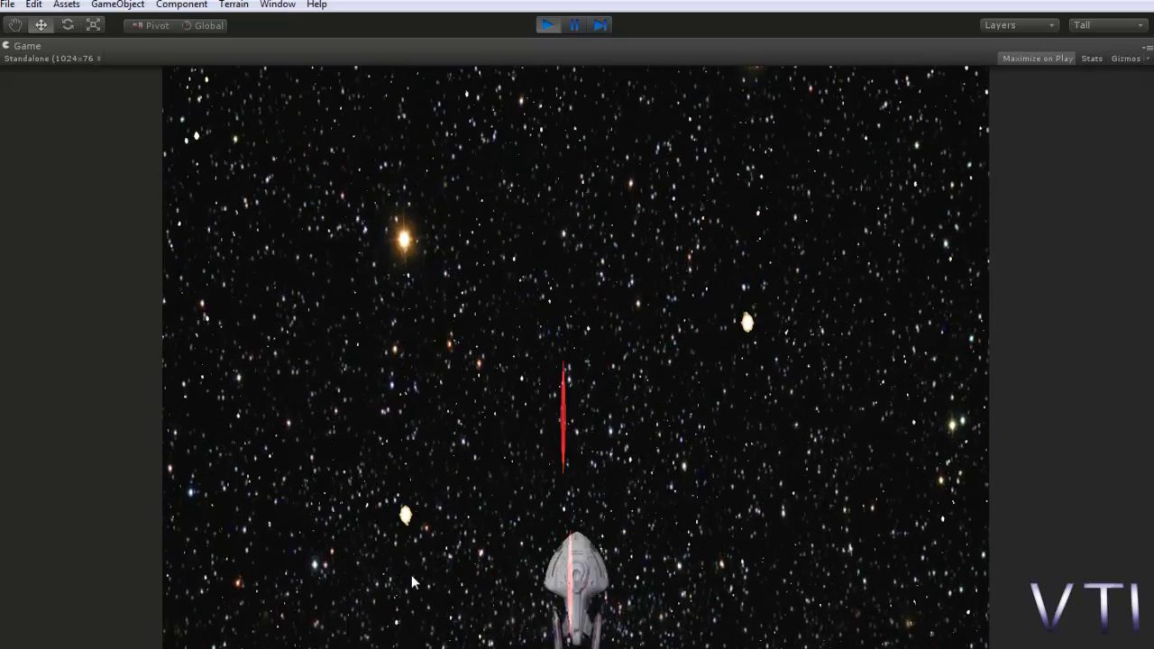
key("space")
key("space")
key("Left")
key("space")
key("space")
key("space")
key("Right")
key("space")
key("space")
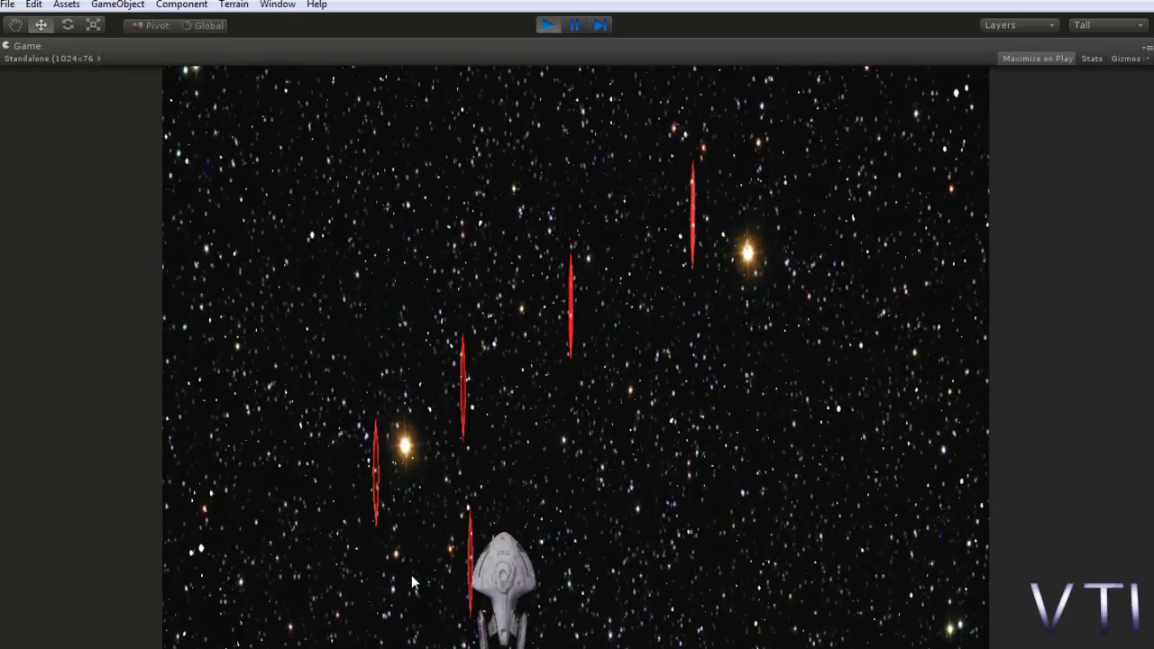
key("space")
key("Left")
key("Left")
key("space")
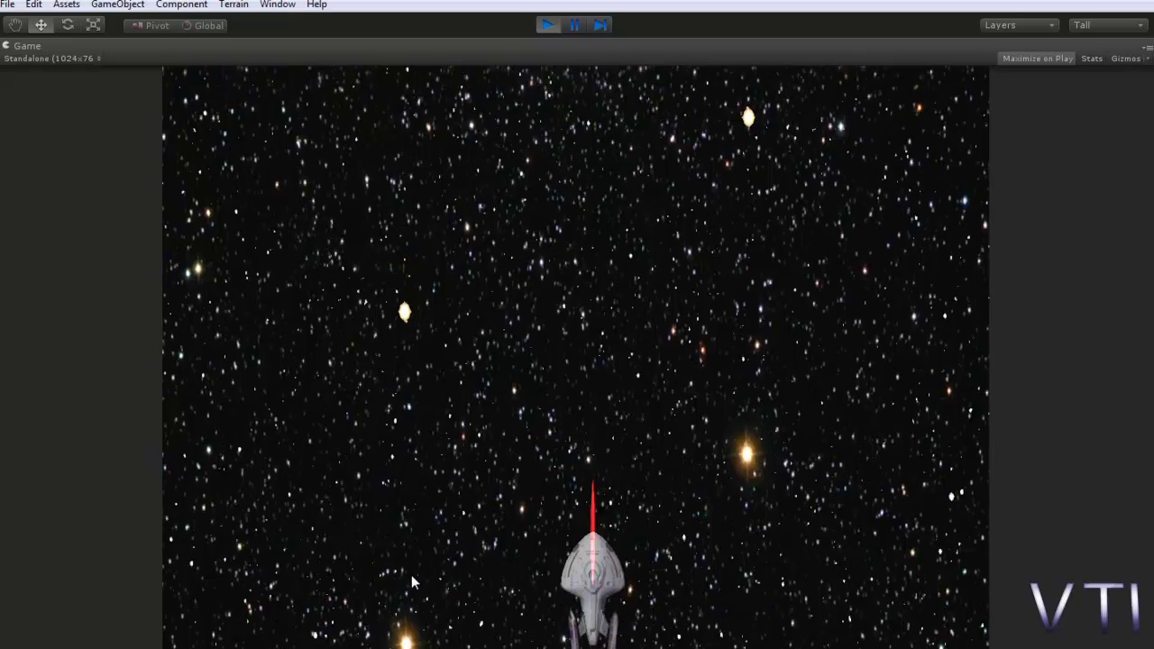
key("Right")
key("space")
key("space")
key("Left")
key("Left")
key("space")
key("space")
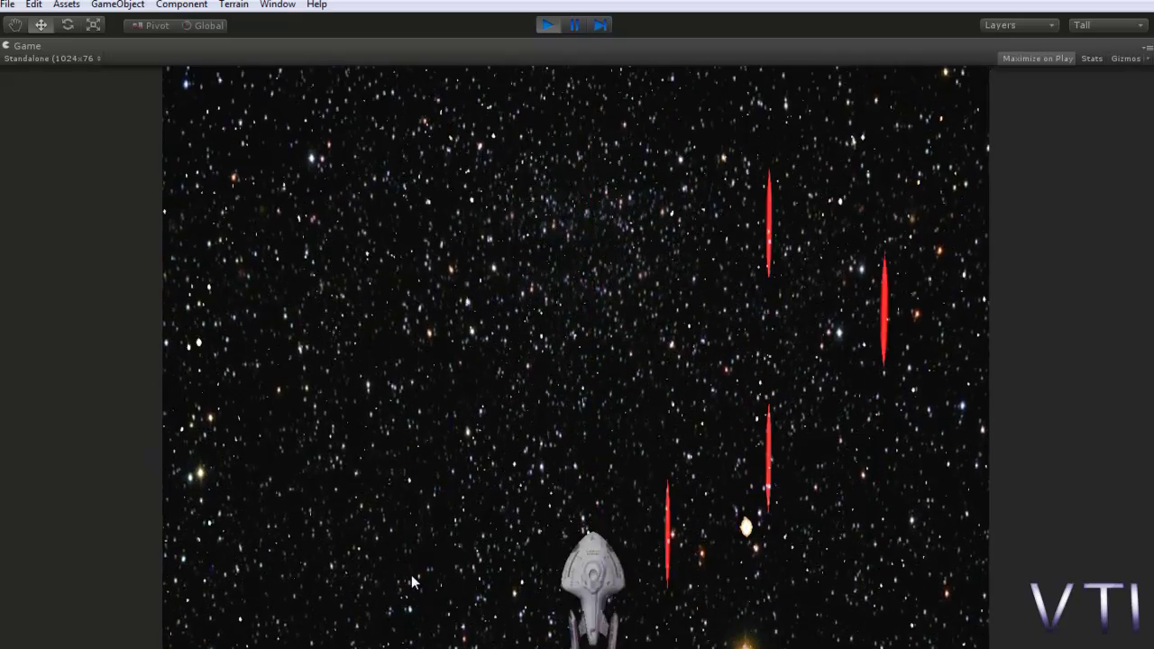
key("space")
key("Right")
key("space")
key("space")
key("space")
key("Left")
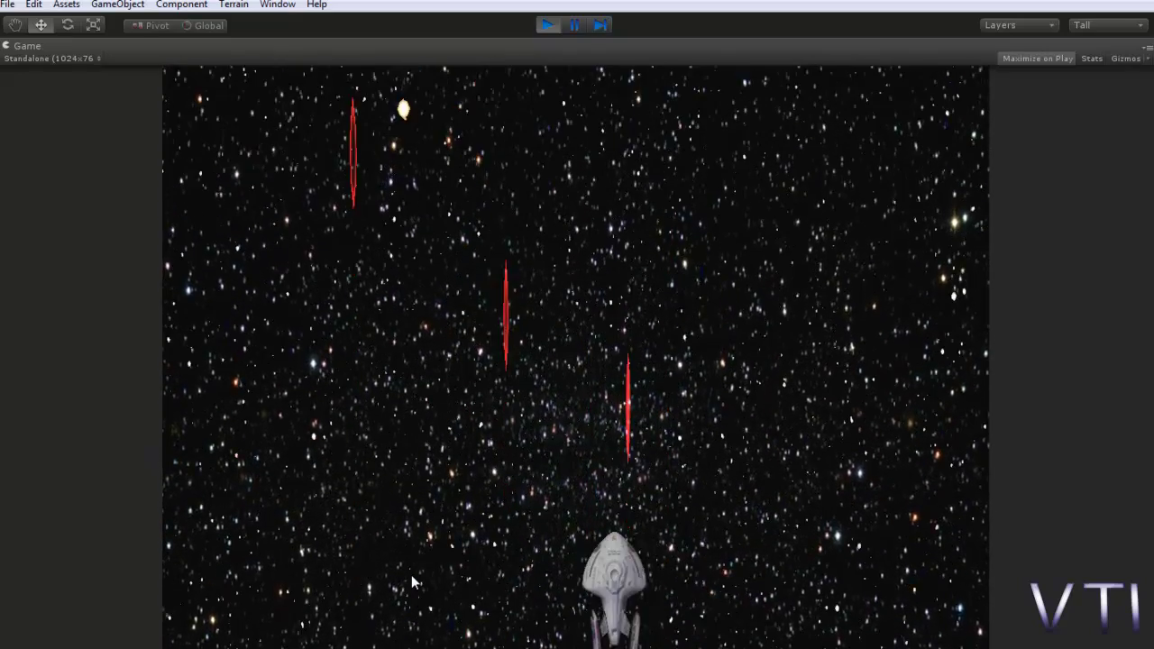
key("space")
key("Right")
key("space")
key("space")
key("Left")
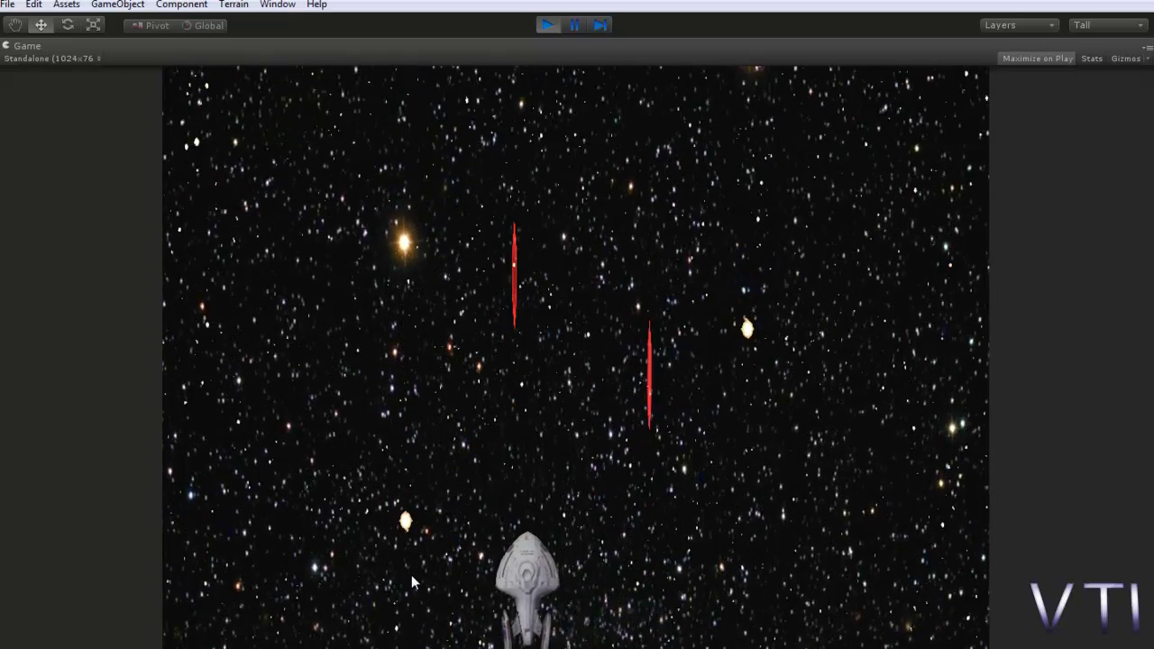
key("Right")
key("Left")
key("Left")
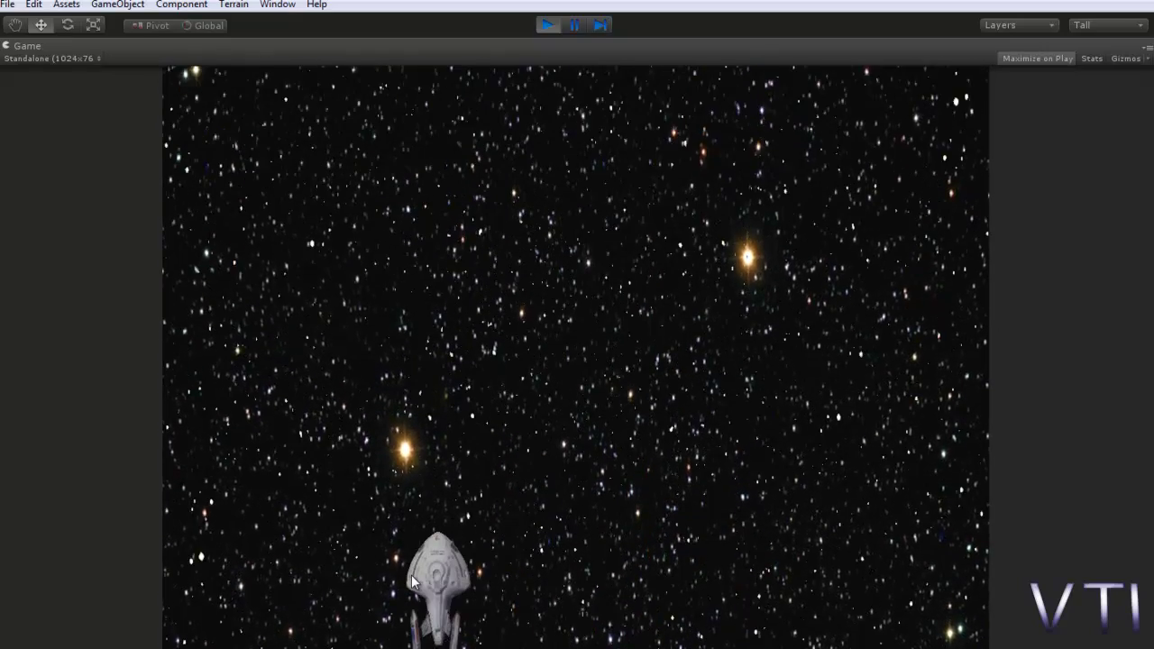
key("Right")
key("space")
key("Left")
key("space")
key("Right")
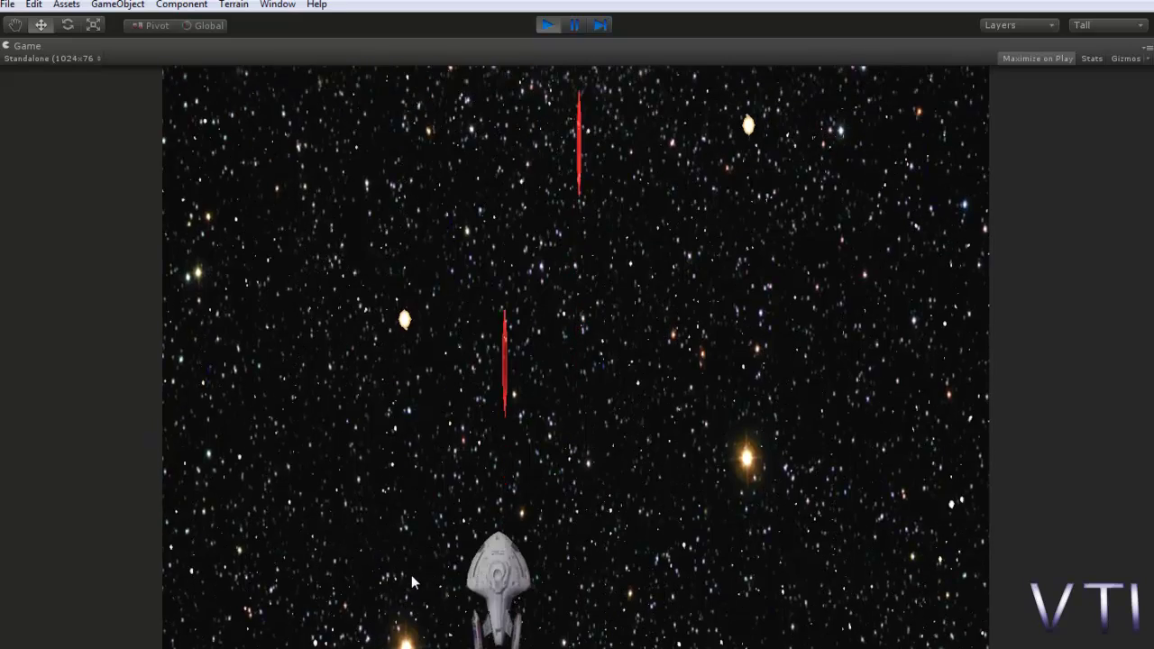
key("Left")
key("Right")
key("Left")
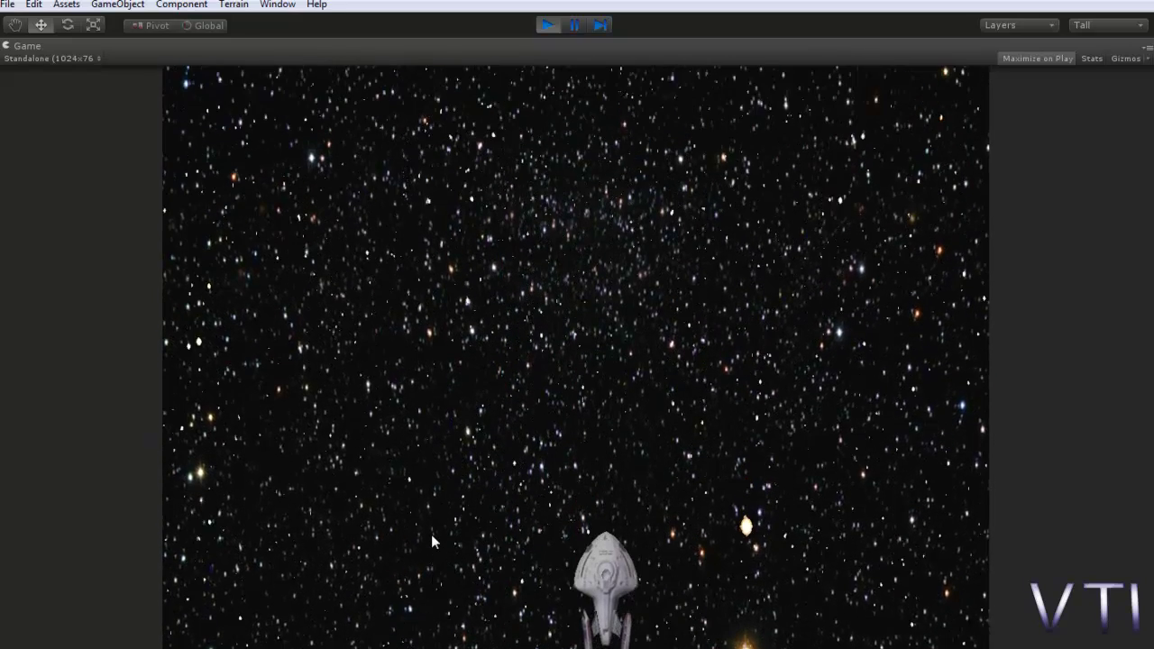
key("ctrl+p")
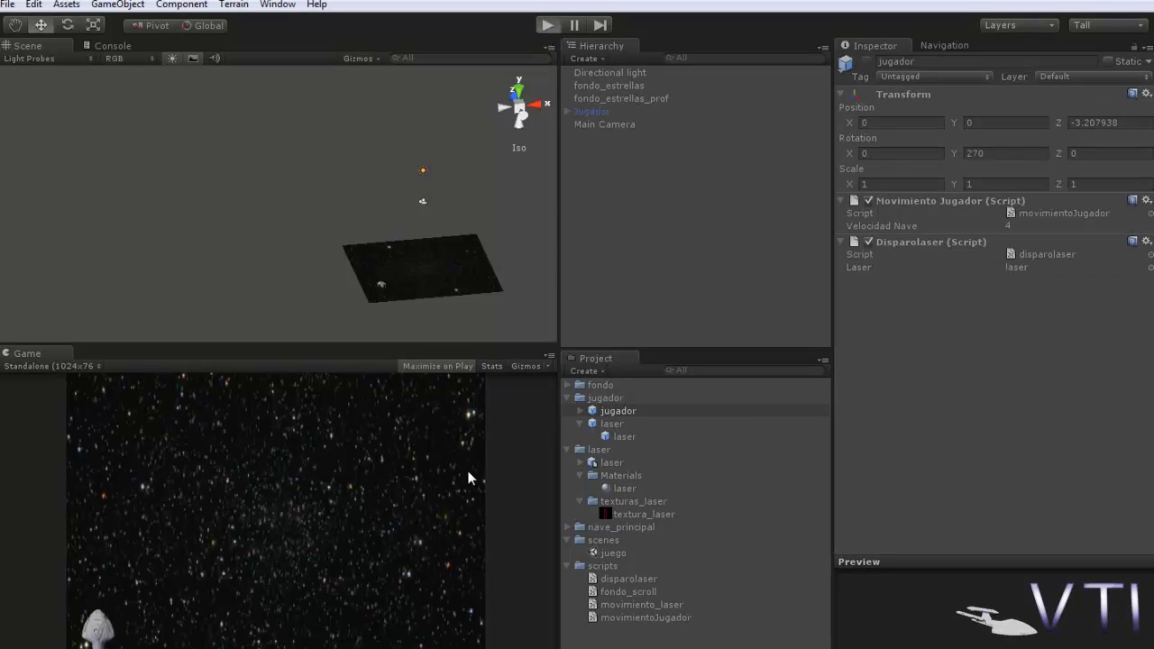
Run the game, steer the ship with the arrow keys while firing red lasers, then stop
key("ctrl+p")
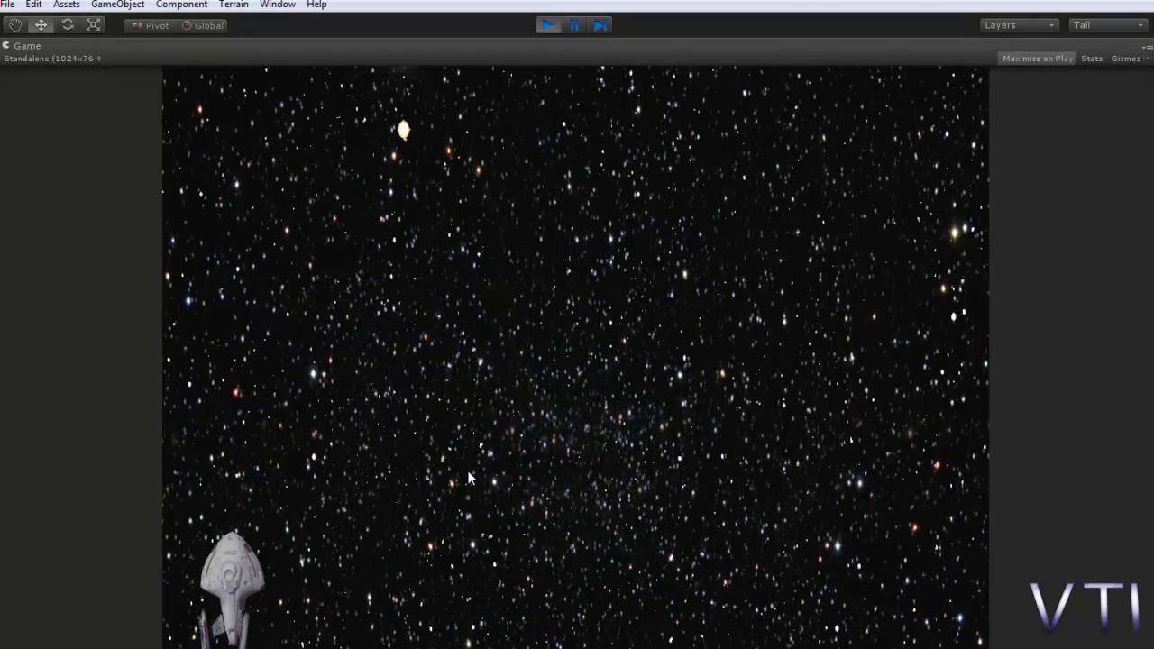
key("Right")
key("space")
key("space")
key("space")
key("Left")
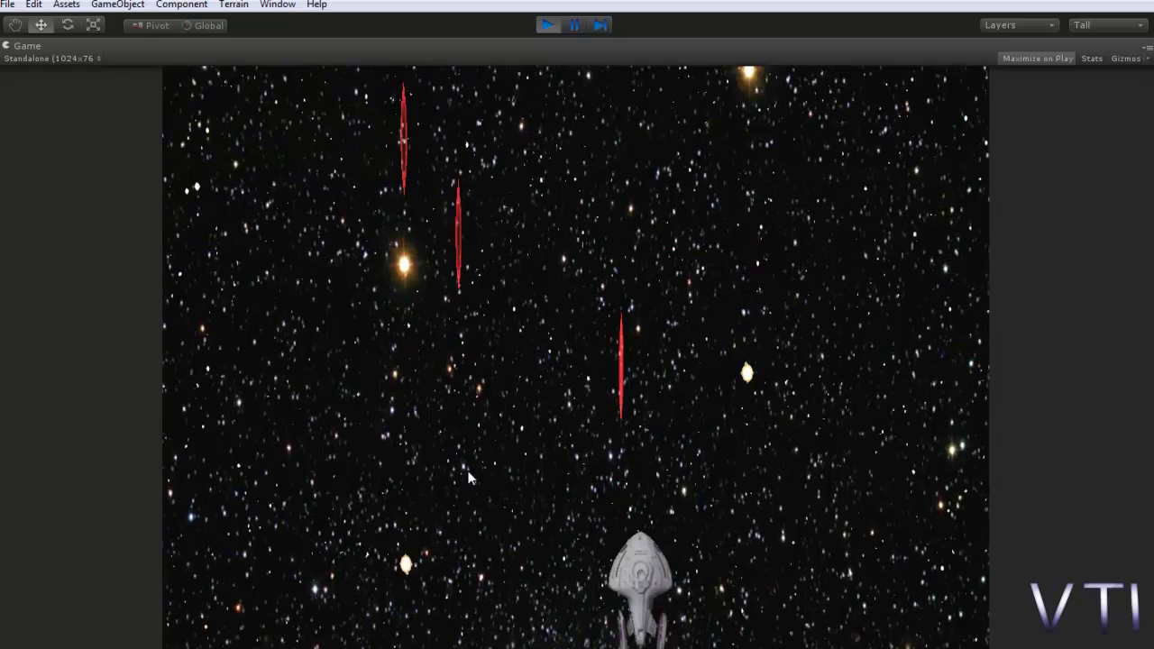
key("space")
key("space")
key("space")
key("Right")
key("space")
key("Right")
key("space")
key("space")
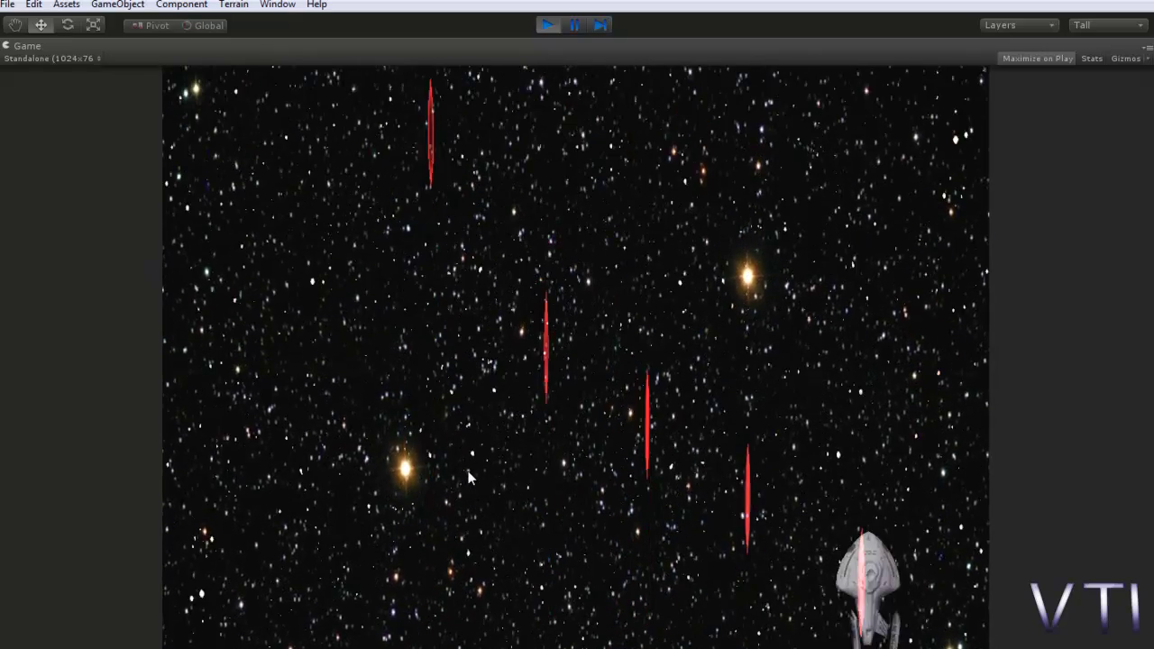
key("space")
key("Left")
key("Right")
key("space")
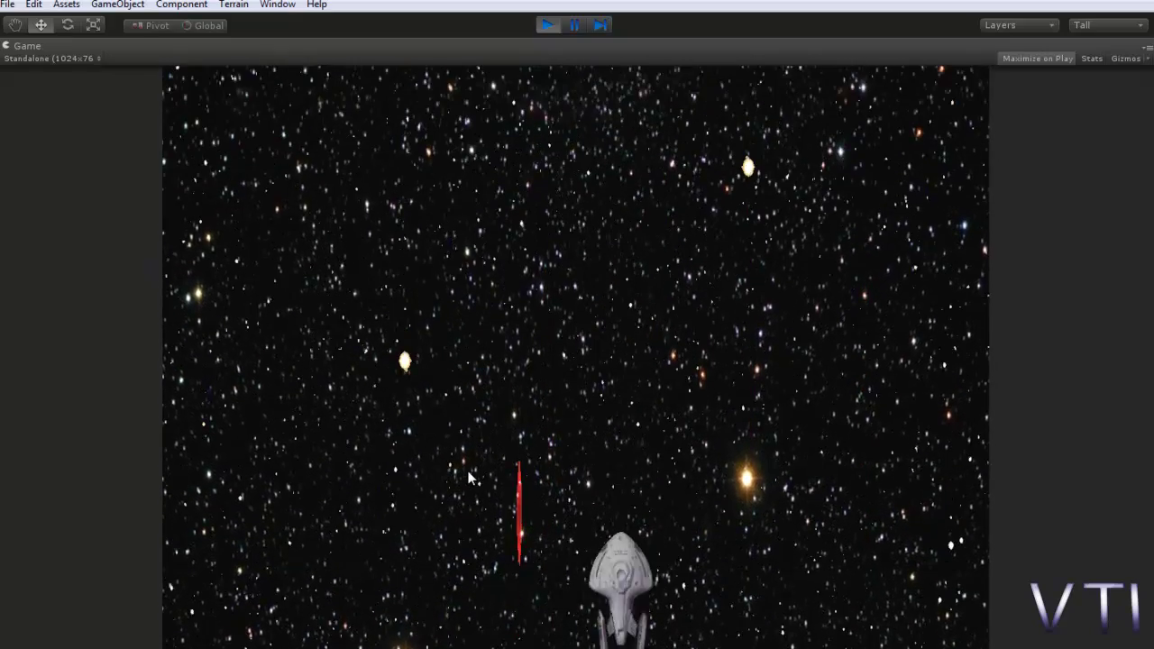
key("space")
key("space")
key("space")
key("Left")
key("Right")
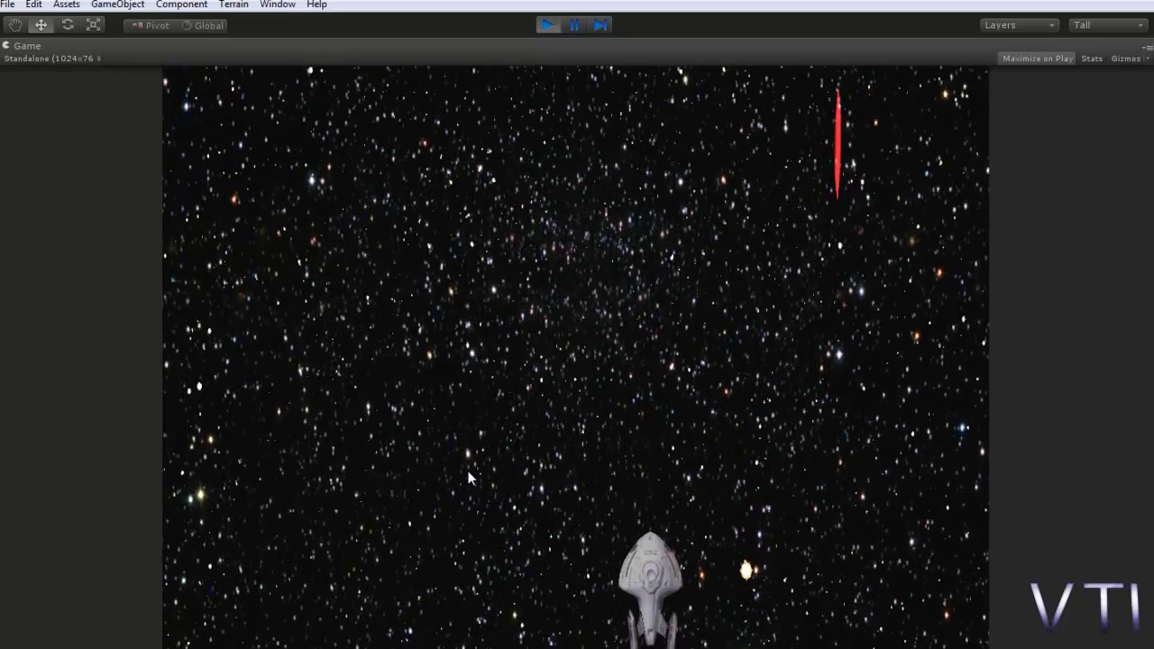
key("Left")
key("Up")
key("Right")
key("Down")
key("Down")
key("space")
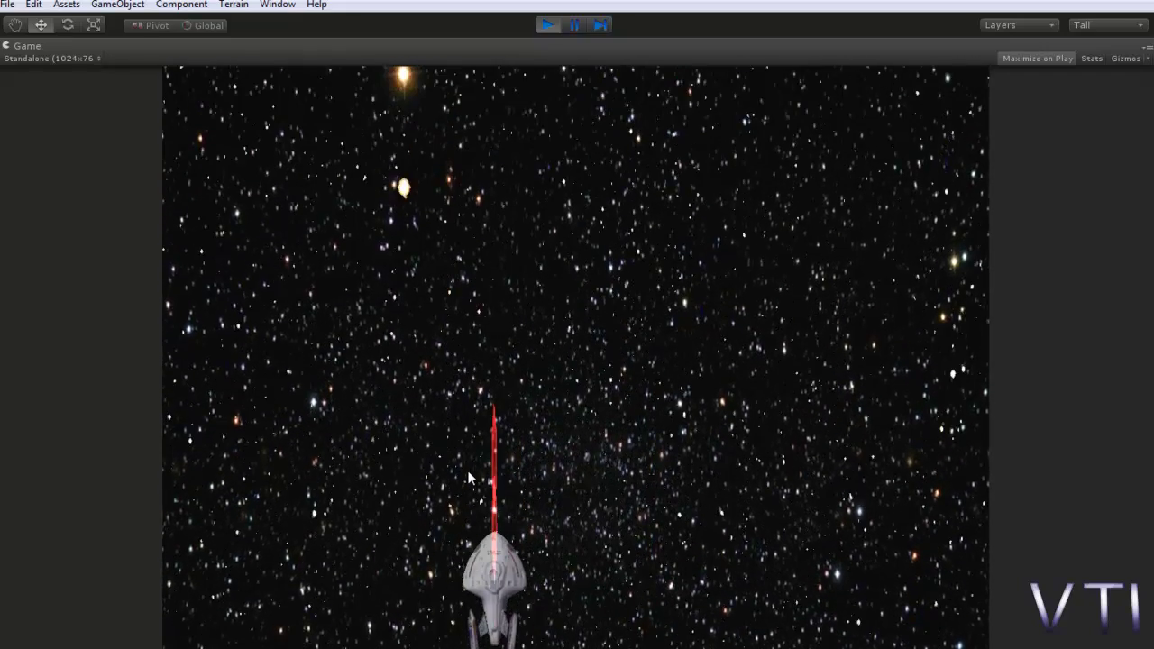
key("space")
key("Right")
key("space")
key("space")
key("space")
key("Left")
key("space")
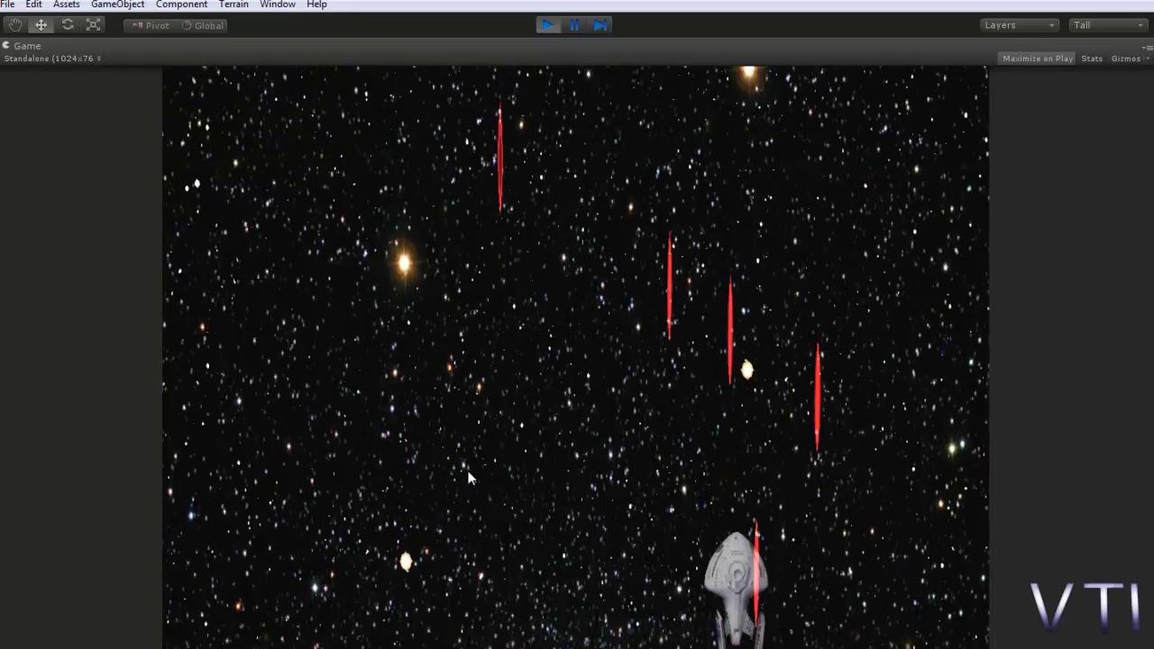
key("space")
key("space")
key("Right")
key("Right")
key("space")
key("space")
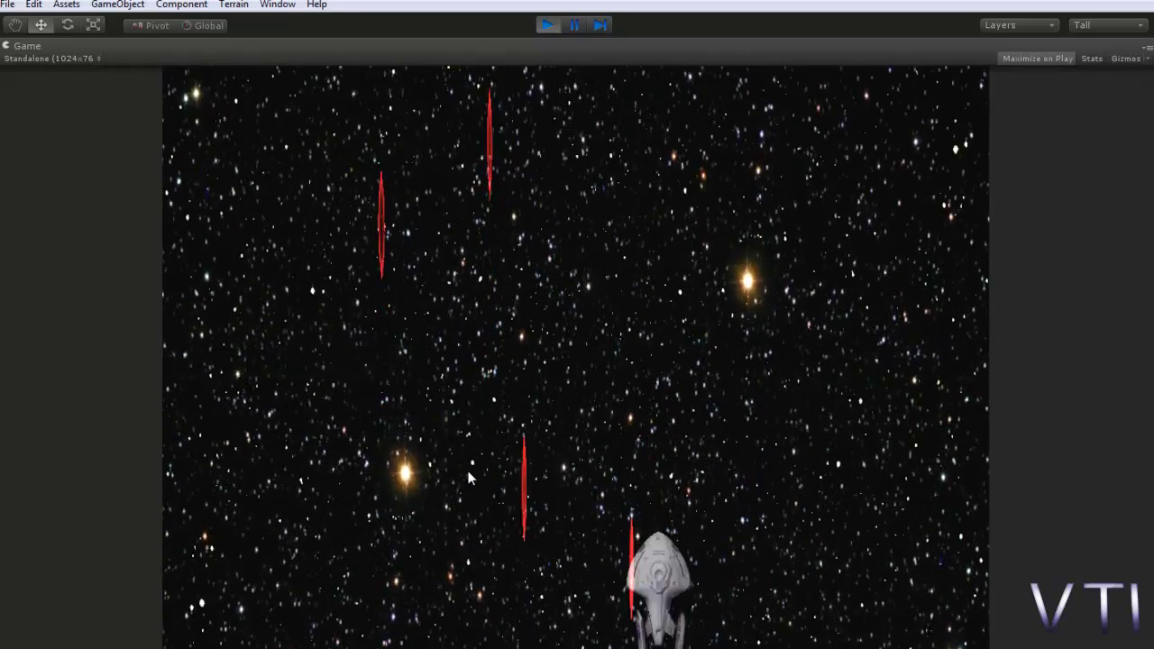
key("Right")
key("space")
key("space")
key("Left")
key("space")
key("space")
key("Left")
key("space")
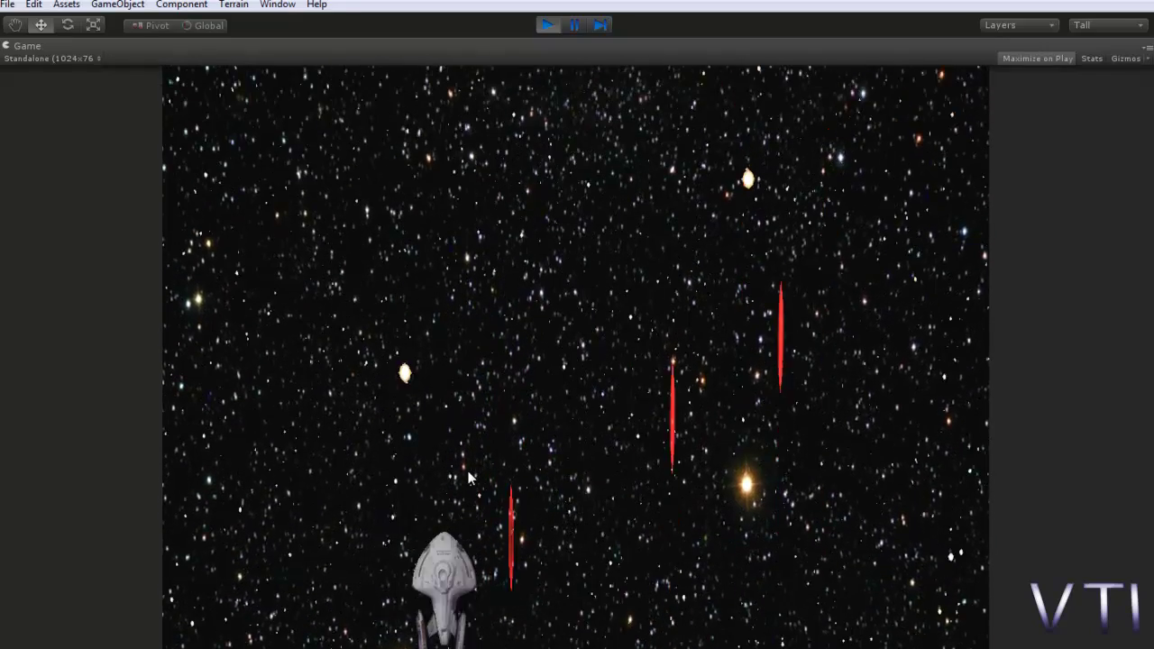
key("Left")
key("space")
key("Right")
key("space")
key("Right")
key("space")
key("space")
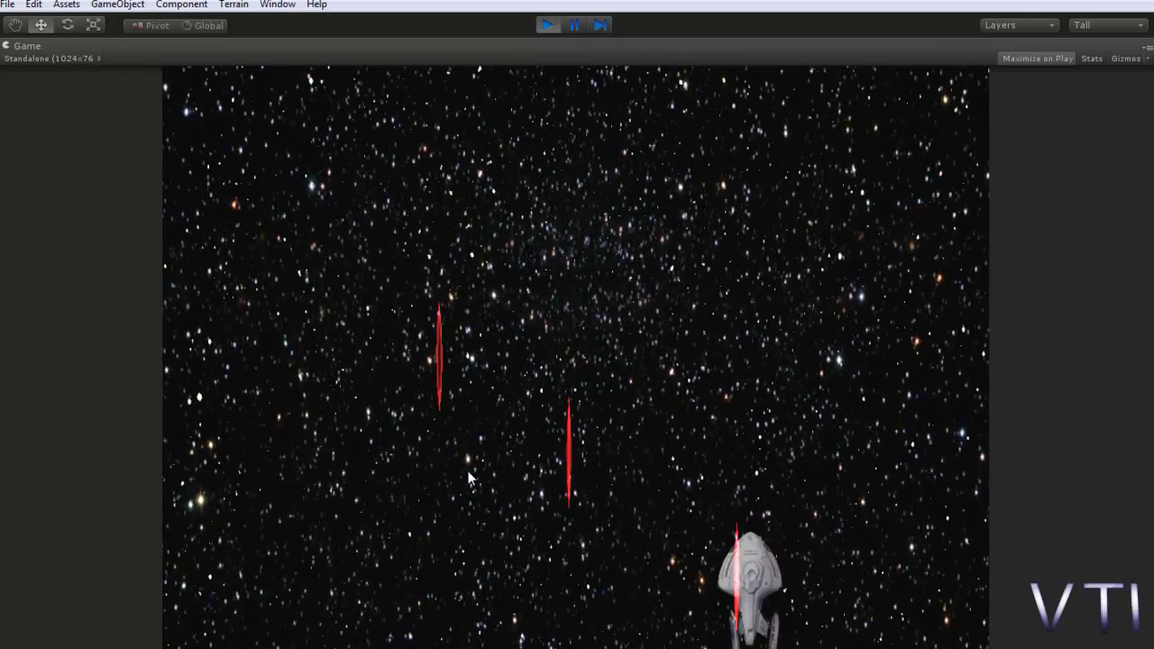
key("Right")
key("Left")
key("space")
key("space")
key("Left")
key("space")
key("Left")
key("space")
key("space")
key("space")
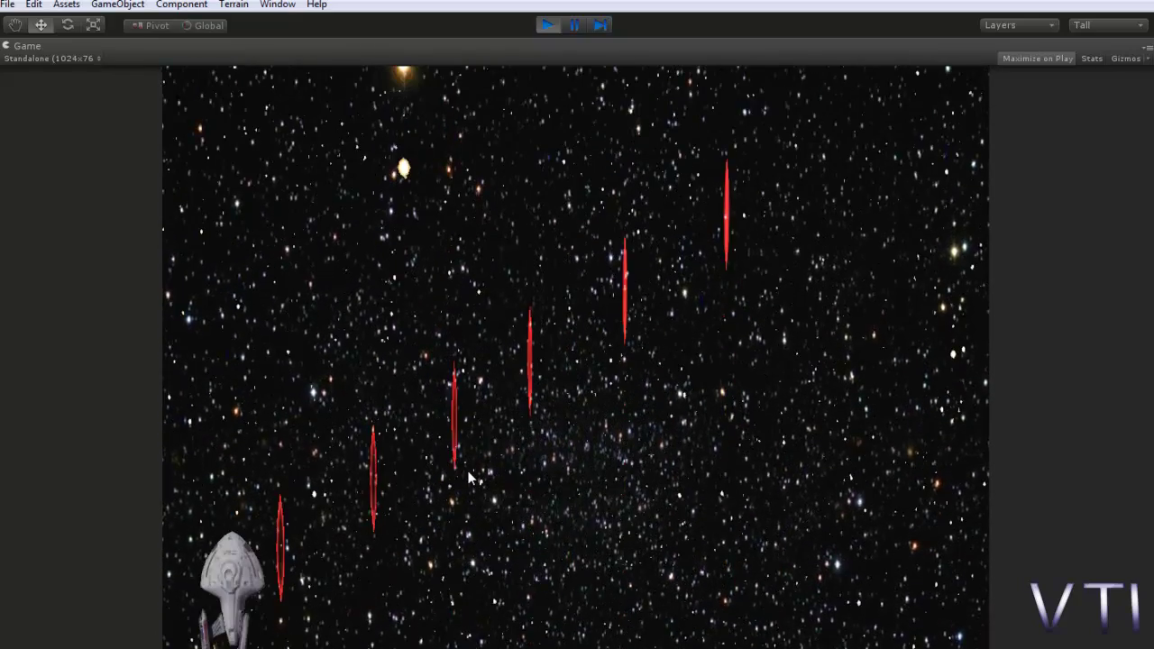
key("Right")
key("space")
key("space")
key("space")
key("space")
key("Right")
key("space")
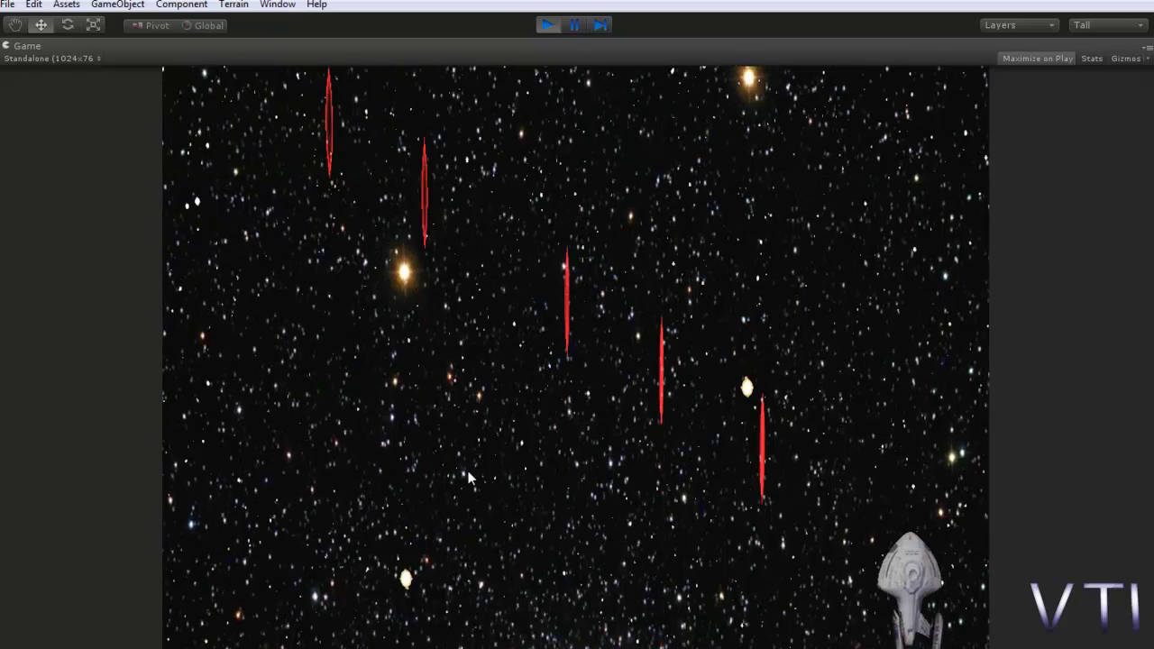
key("Left")
key("space")
key("space")
key("space")
key("space")
key("Left")
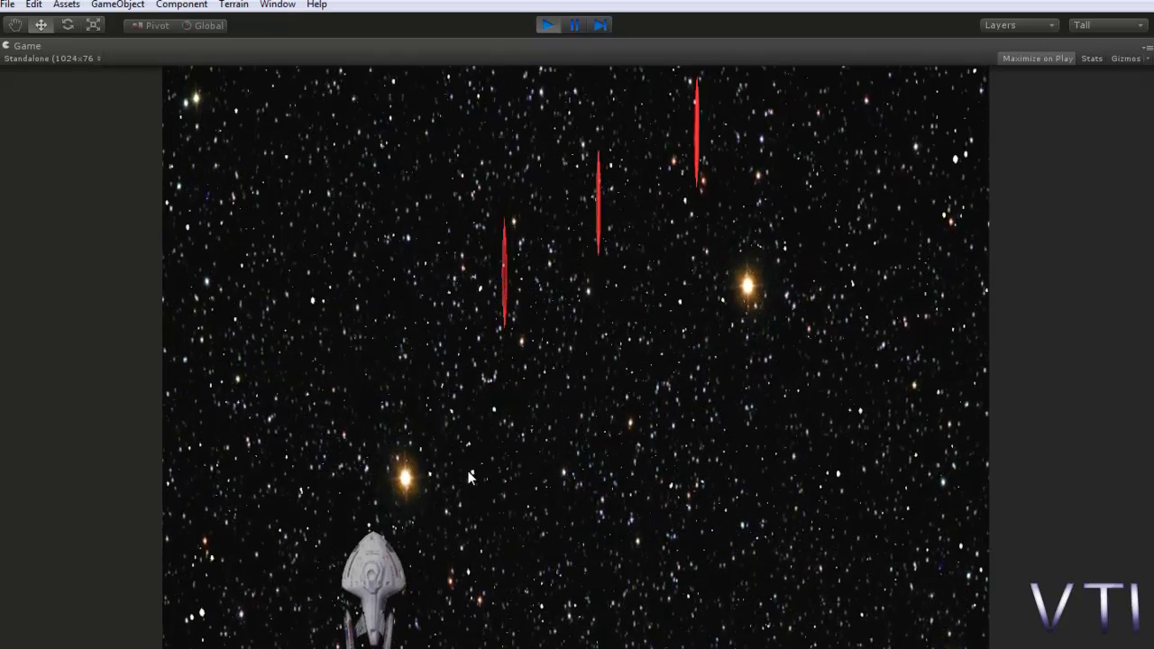
key("Right")
key("space")
key("space")
key("Left")
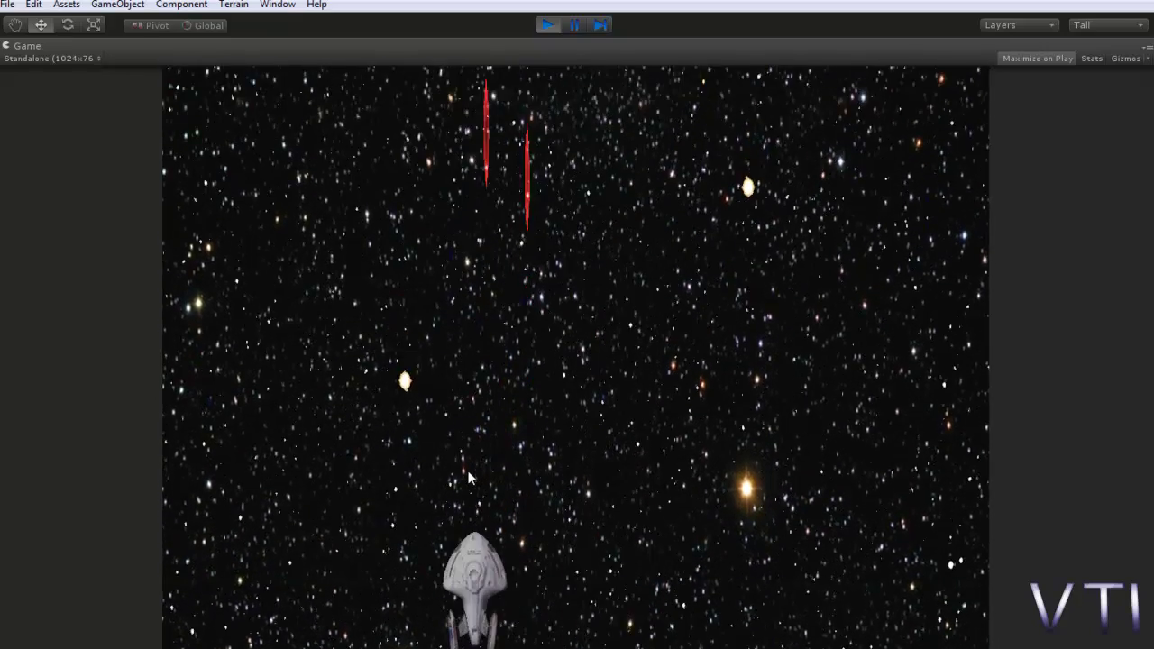
key("Right")
key("space")
key("space")
key("Left")
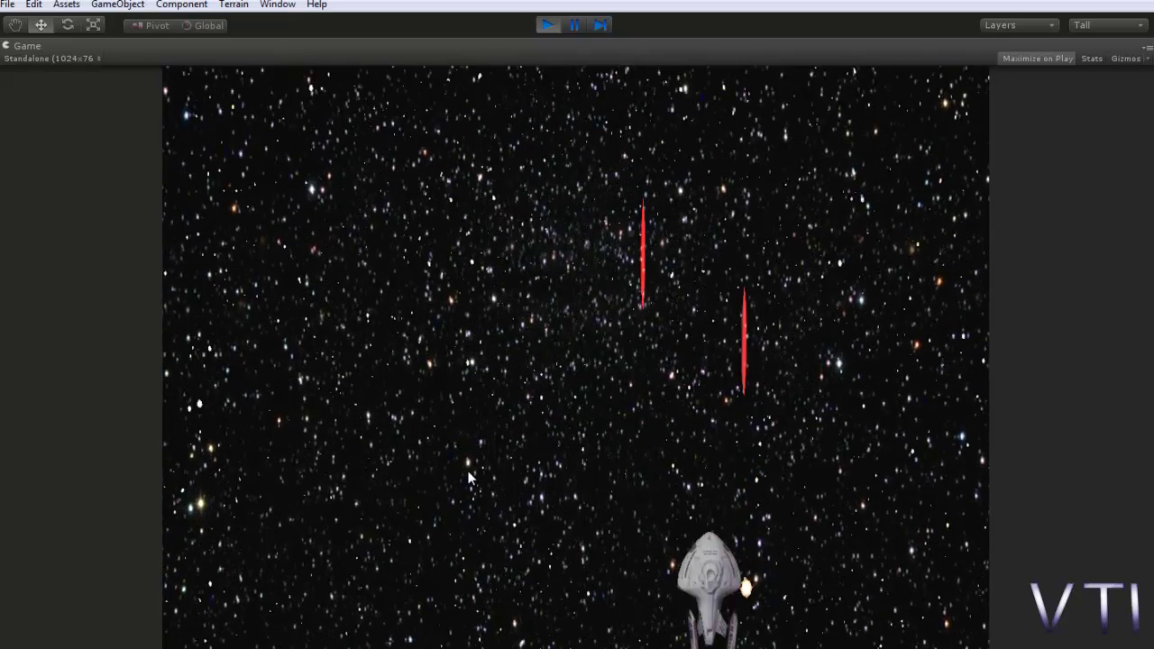
key("space")
key("space")
key("Right")
key("space")
key("space")
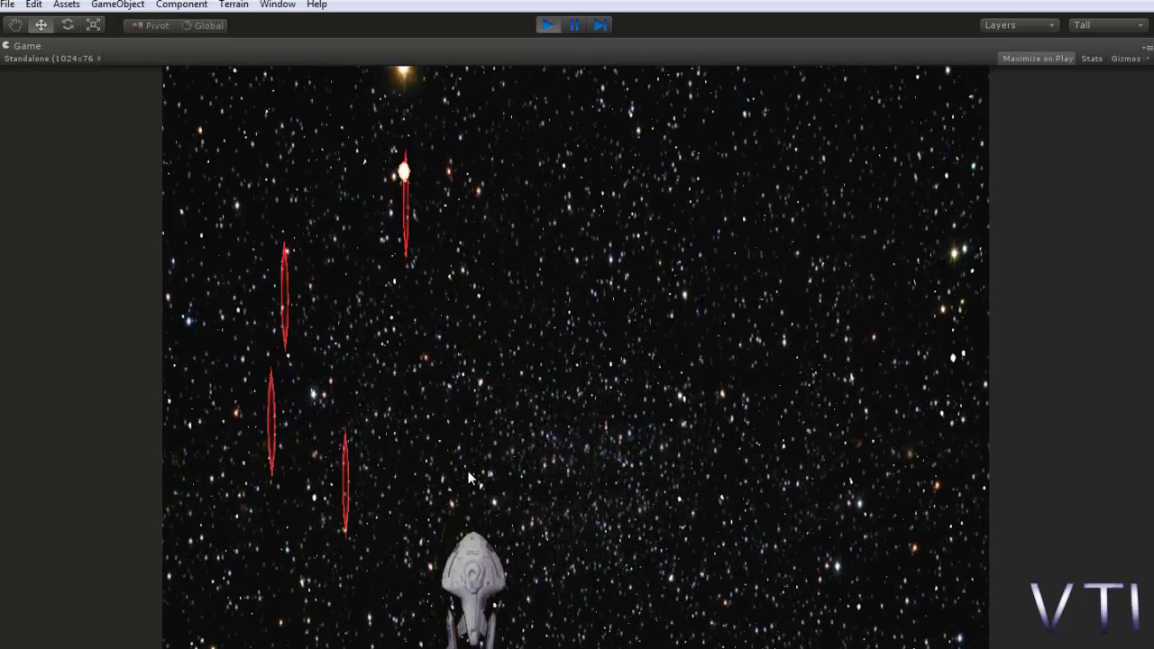
key("space")
key("space")
key("space")
key("Left")
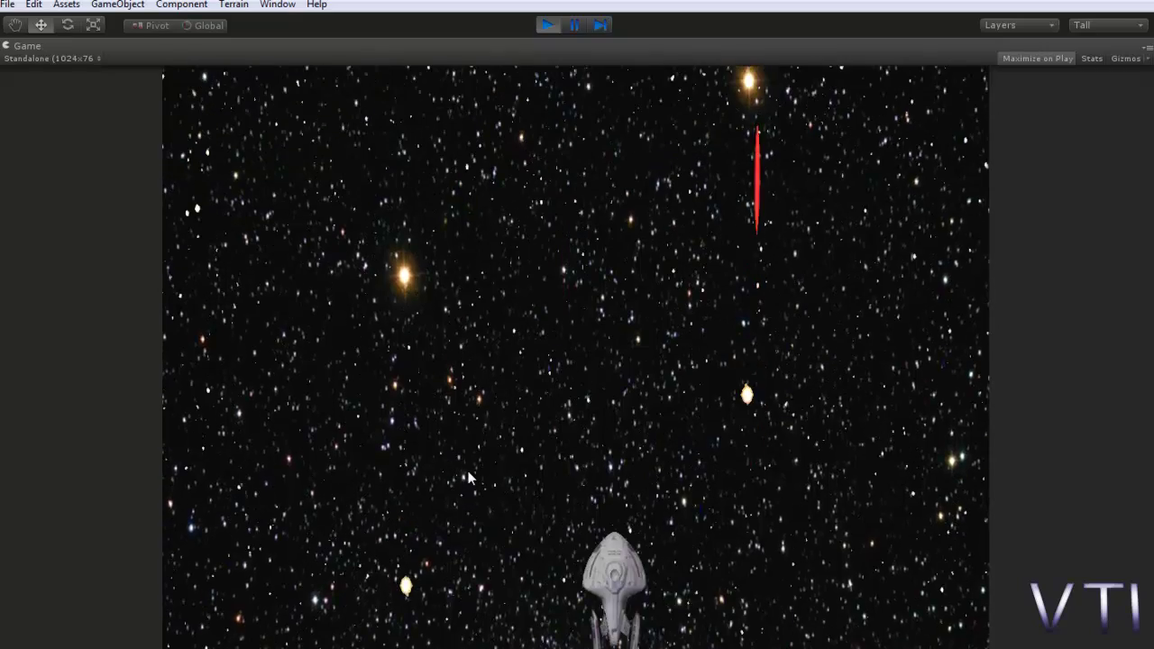
key("Right")
key("space")
key("space")
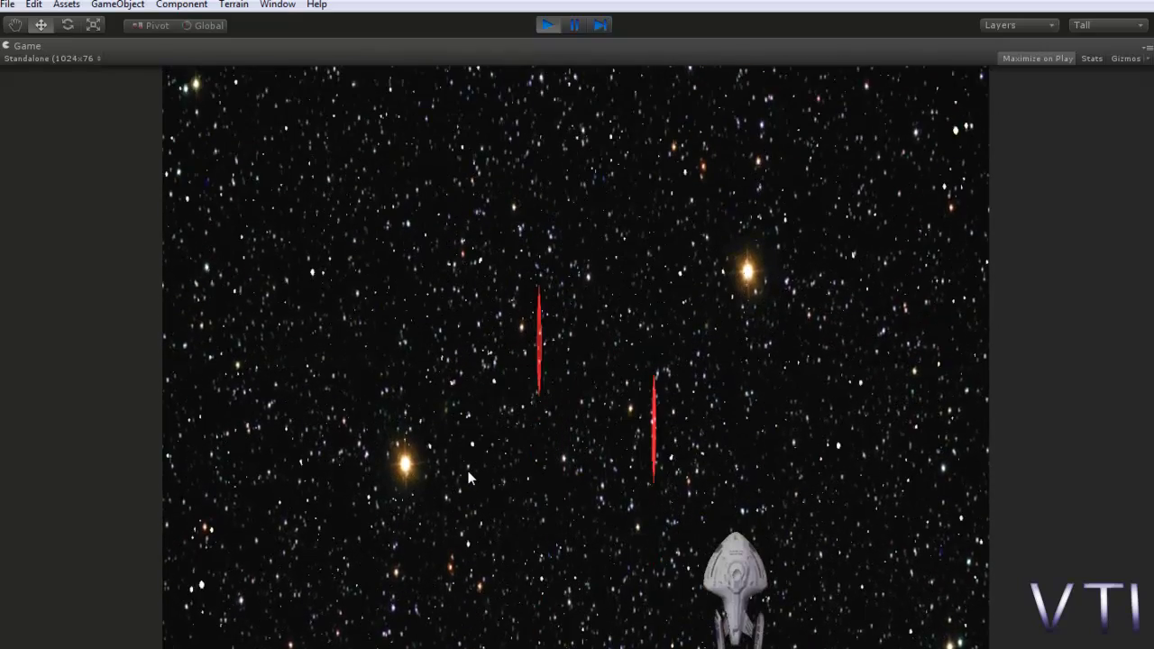
key("Left")
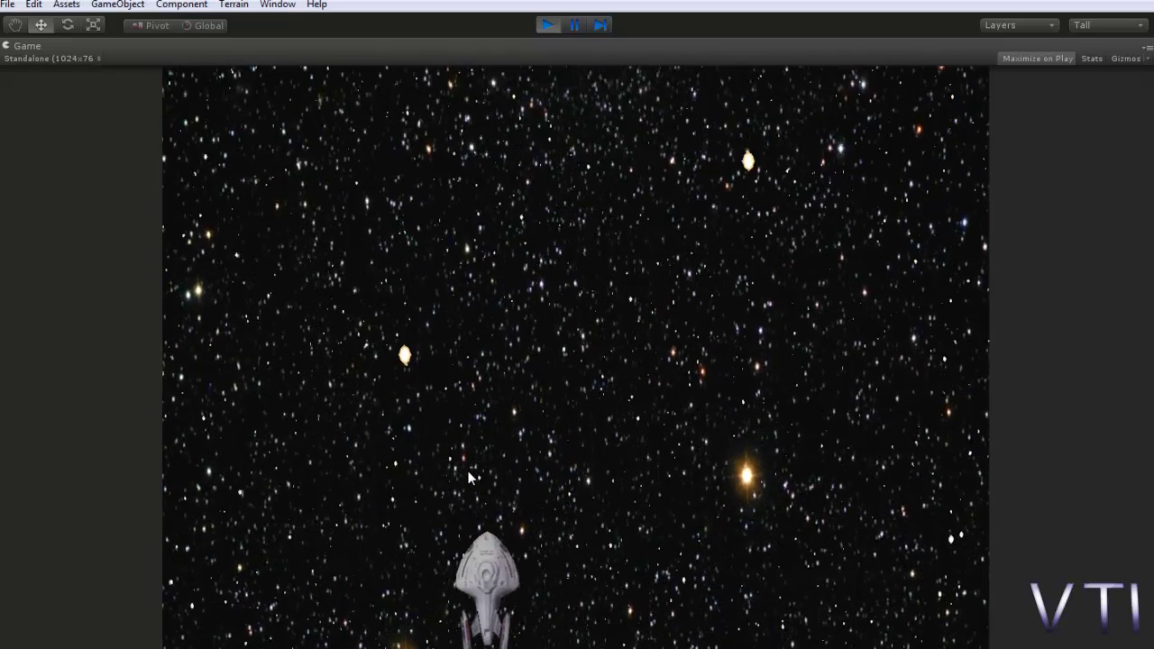
key("Right")
key("Up")
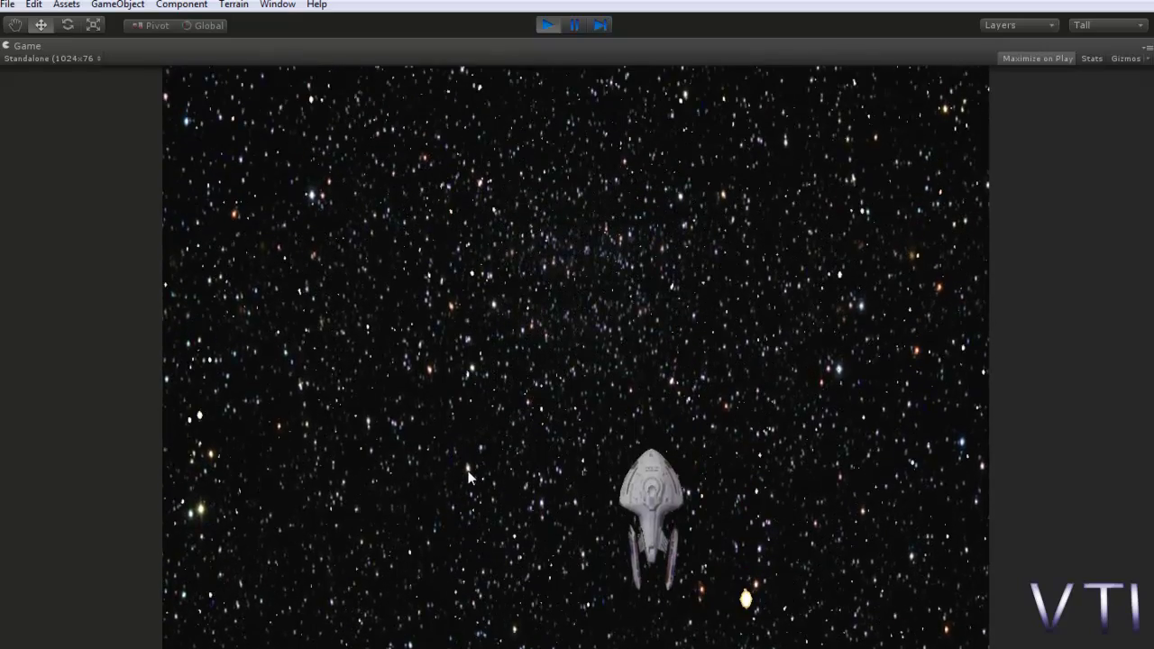
key("Right")
key("space")
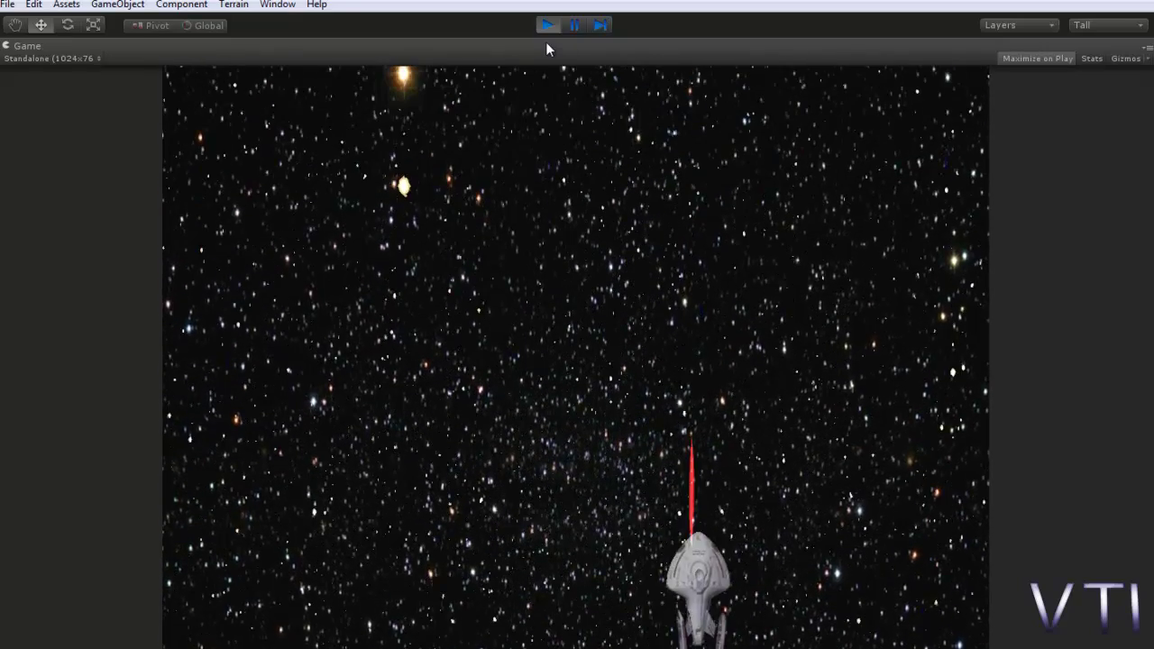
key("Left")
key("Right")
key("Left")
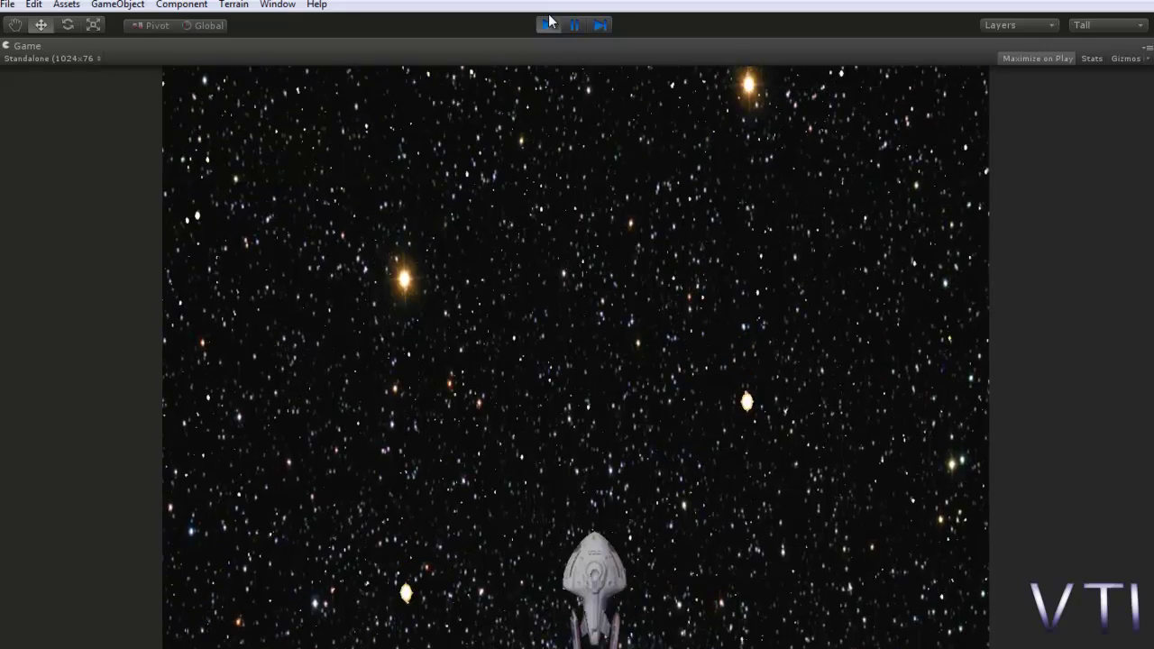
key("Right")
key("space")
key("space")
key("space")
key("space")
key("Left")
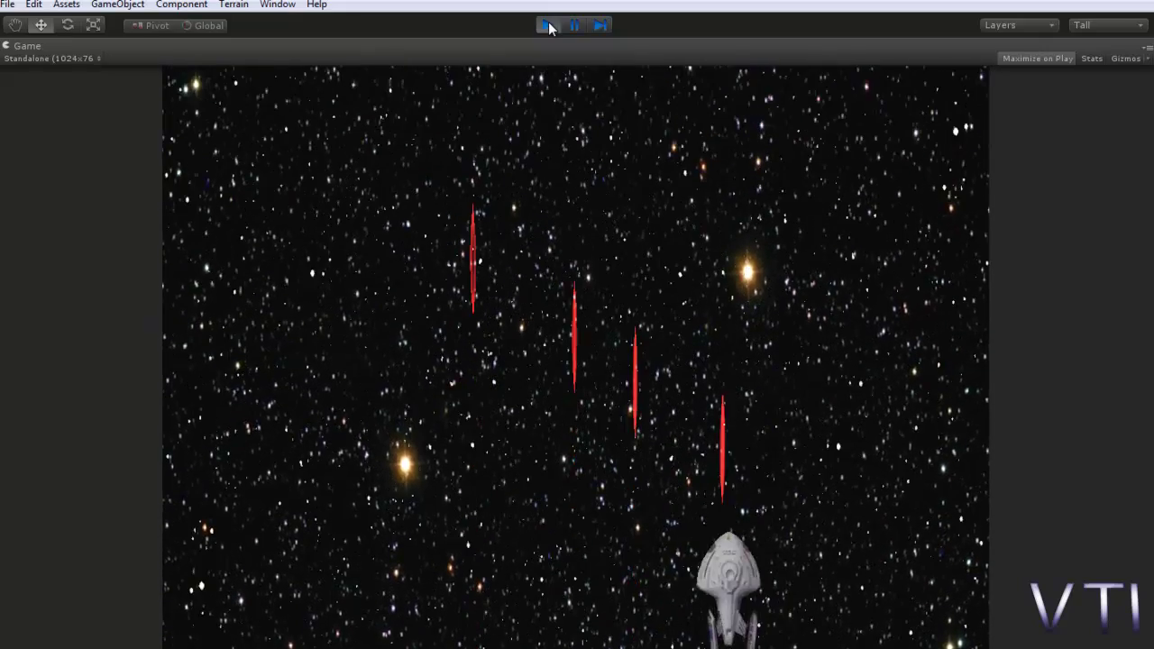
key("space")
key("space")
key("space")
key("Right")
key("space")
key("space")
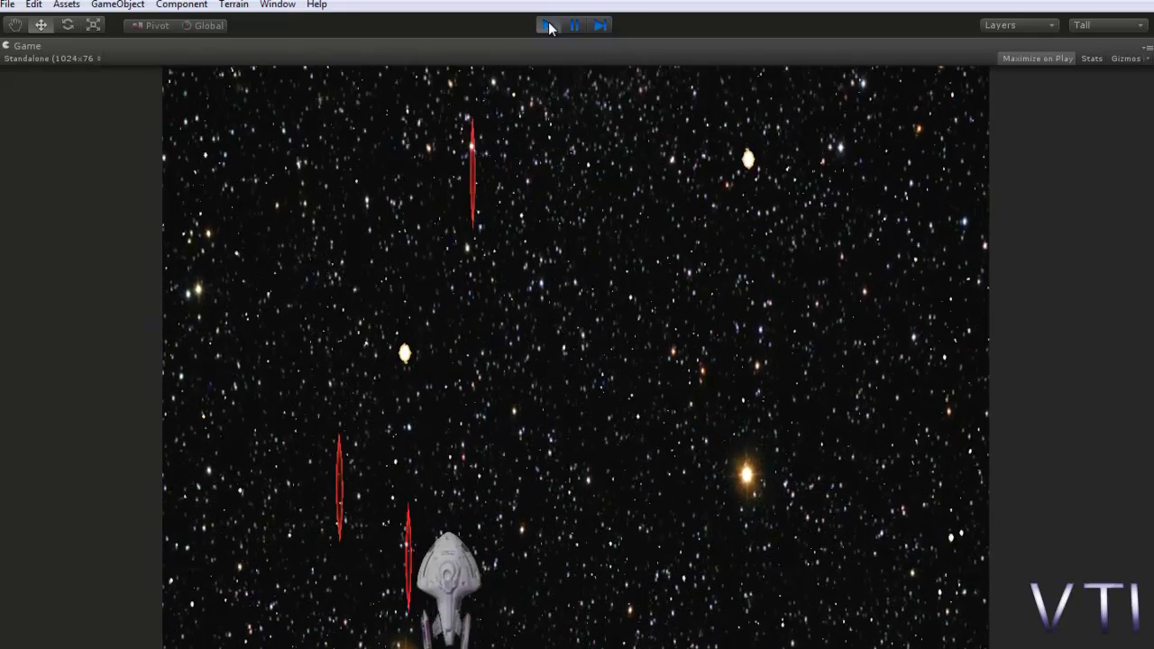
key("space")
key("space")
key("space")
key("Left")
key("space")
key("space")
key("Left")
key("space")
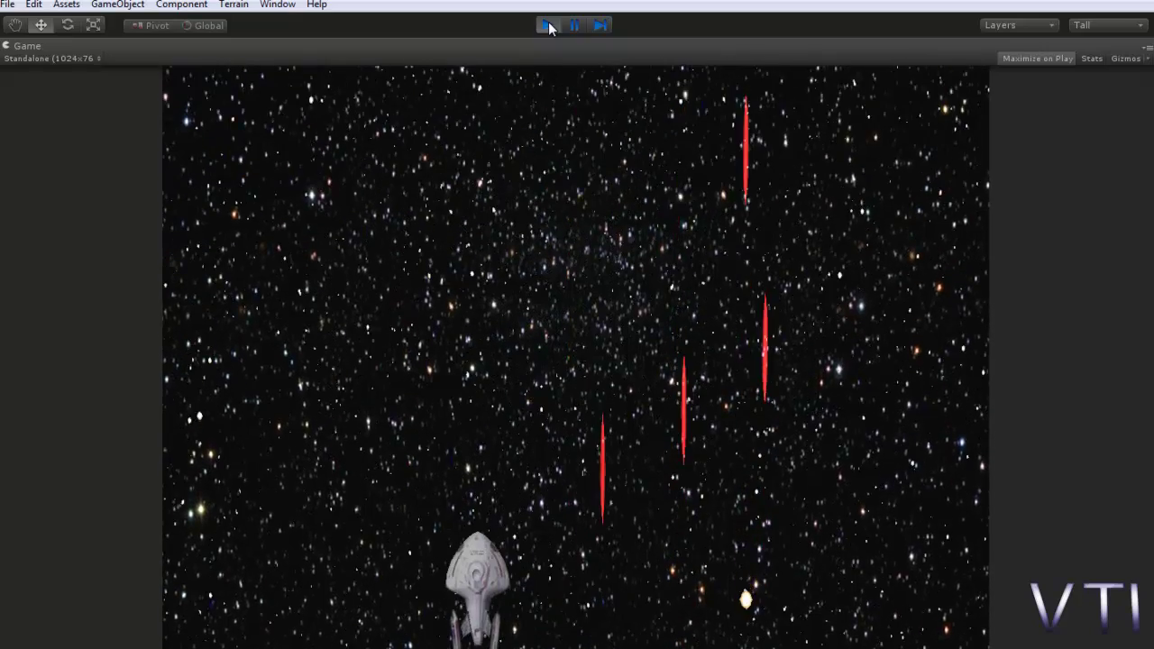
key("Right")
key("Right")
key("space")
key("space")
key("space")
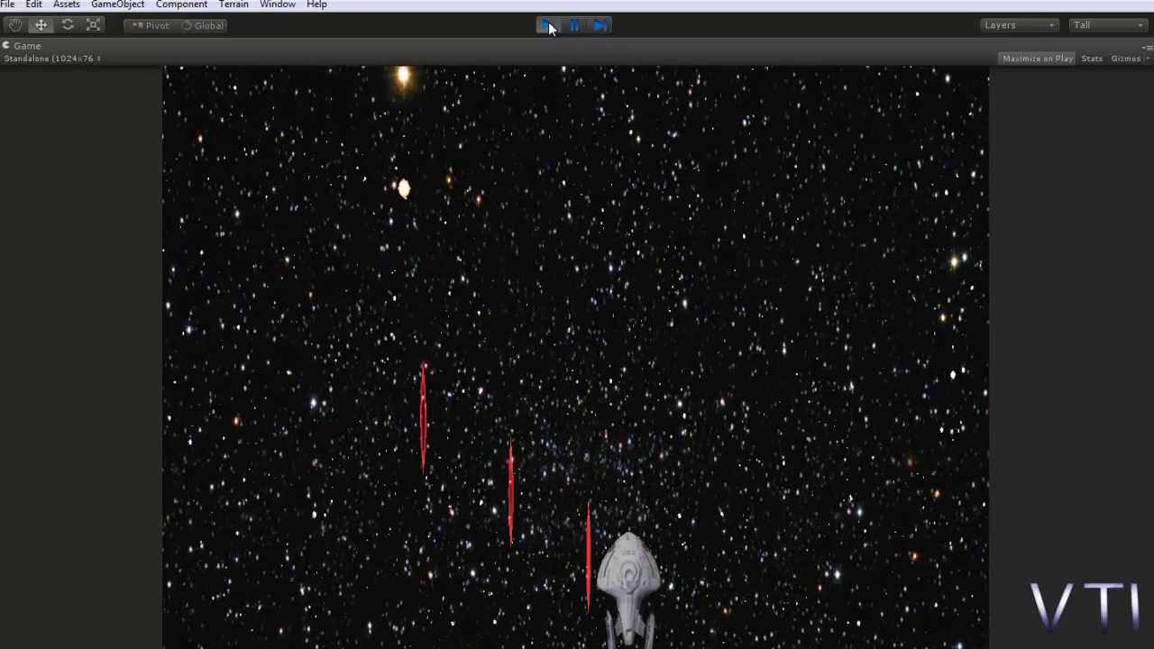
key("space")
key("Left")
key("Left")
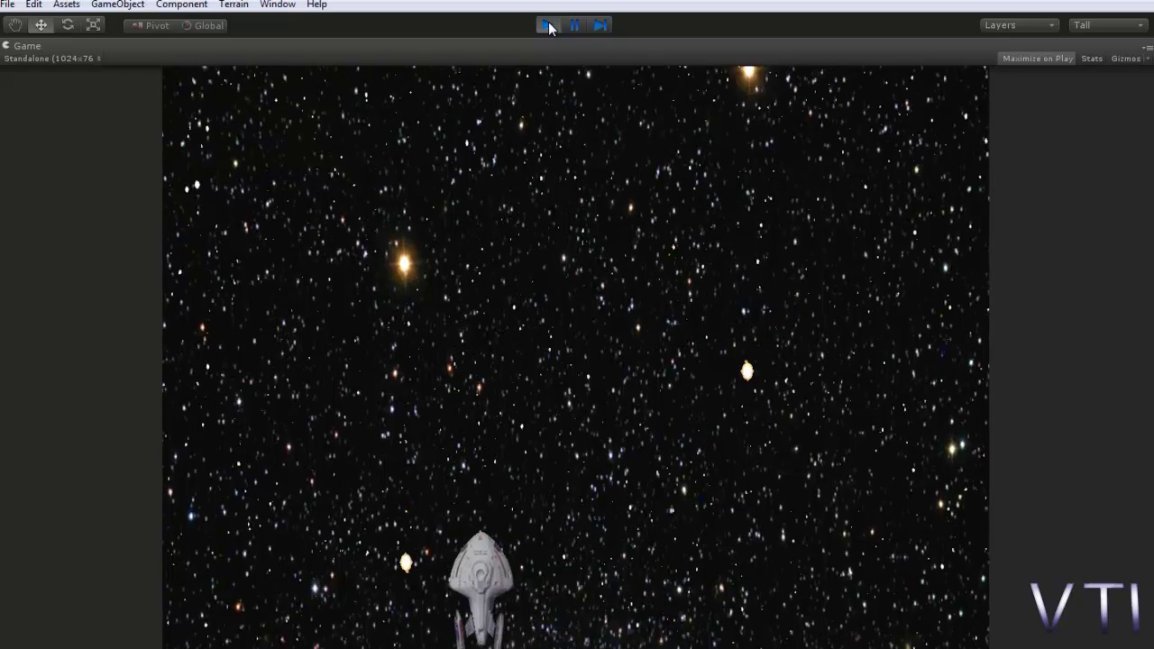
key("Right")
key("space")
key("Right")
key("space")
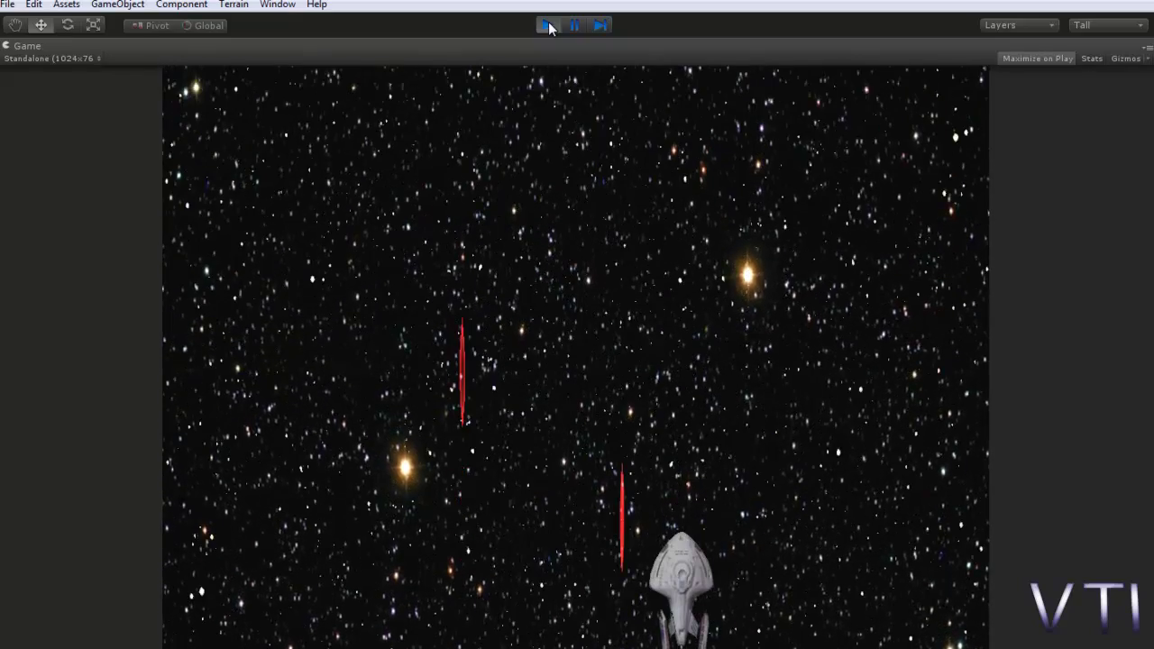
key("Left")
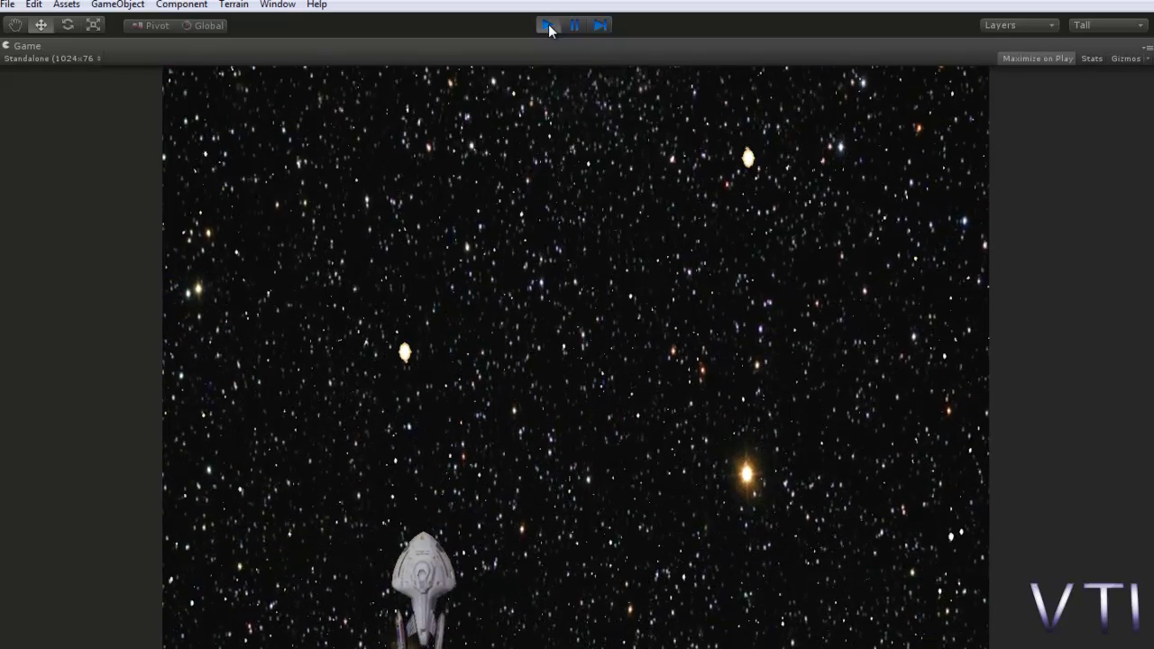
key("Right")
key("space")
key("Left")
key("space")
key("Right")
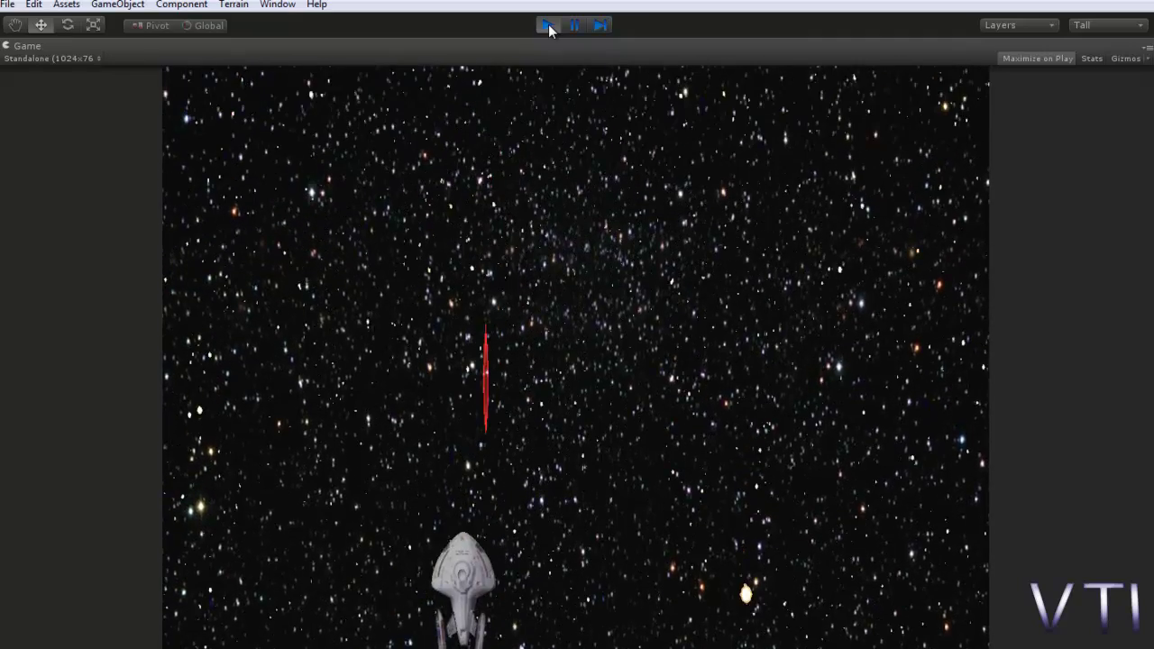
key("space")
key("space")
key("Left")
key("space")
key("Left")
key("space")
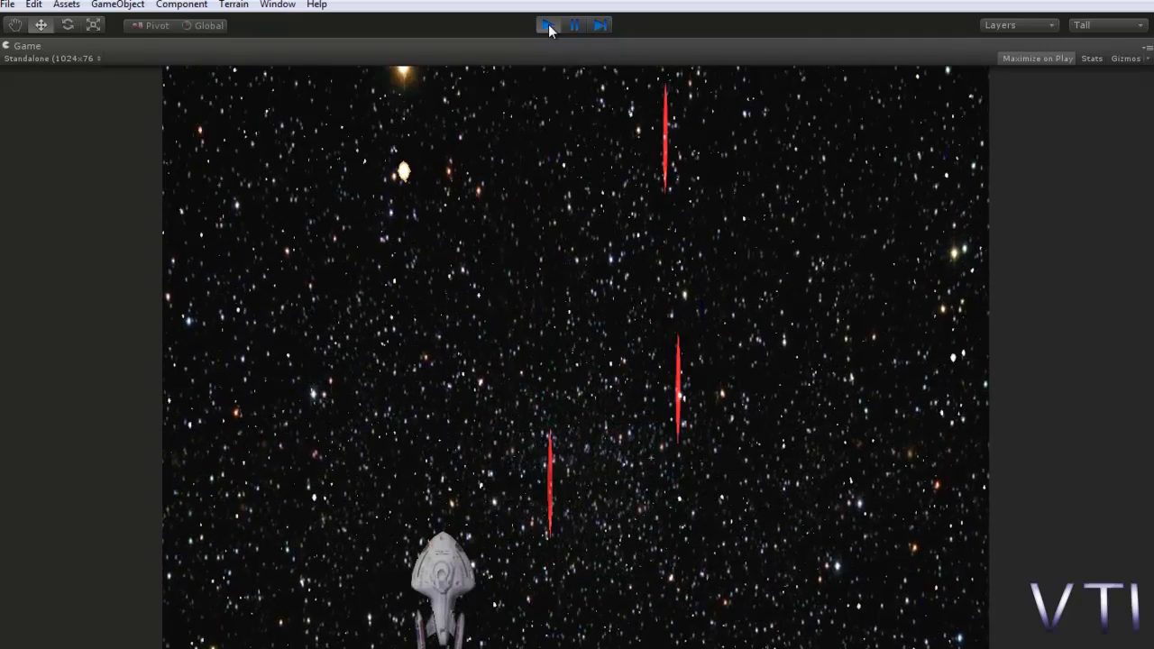
key("ctrl+p")
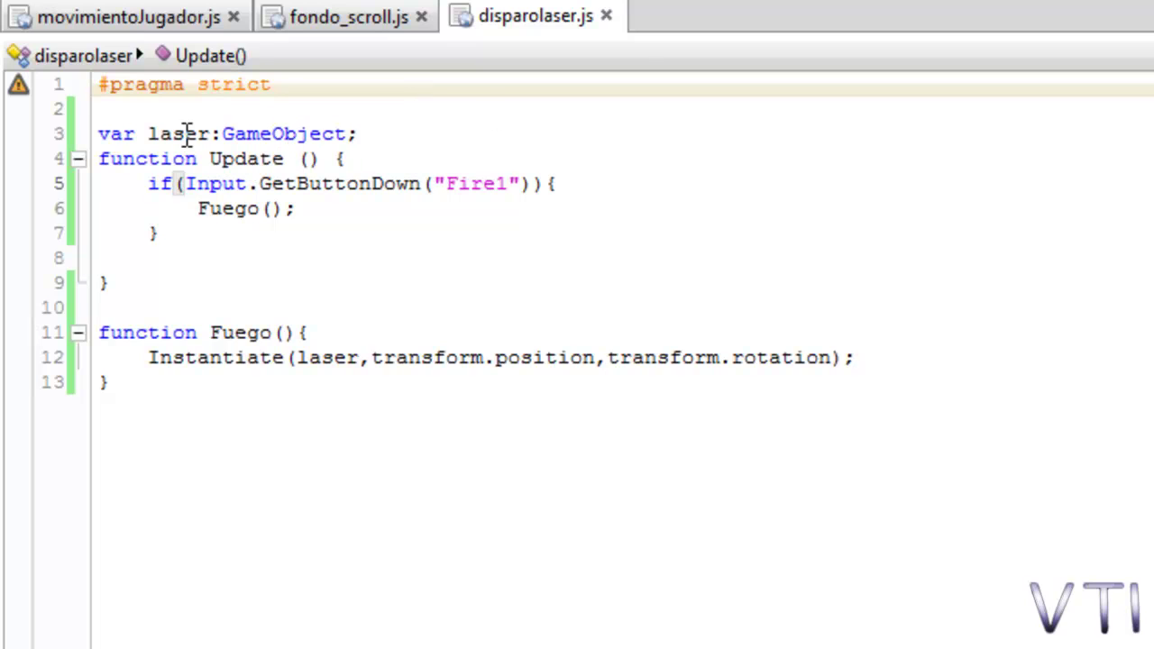
Declare 'var frecuenciaDisparo:float;' and 'var ultimoDisparo:float;' under pragma strict
key("Up")
key("Up")
key("Up")
key("Return")
type("v")
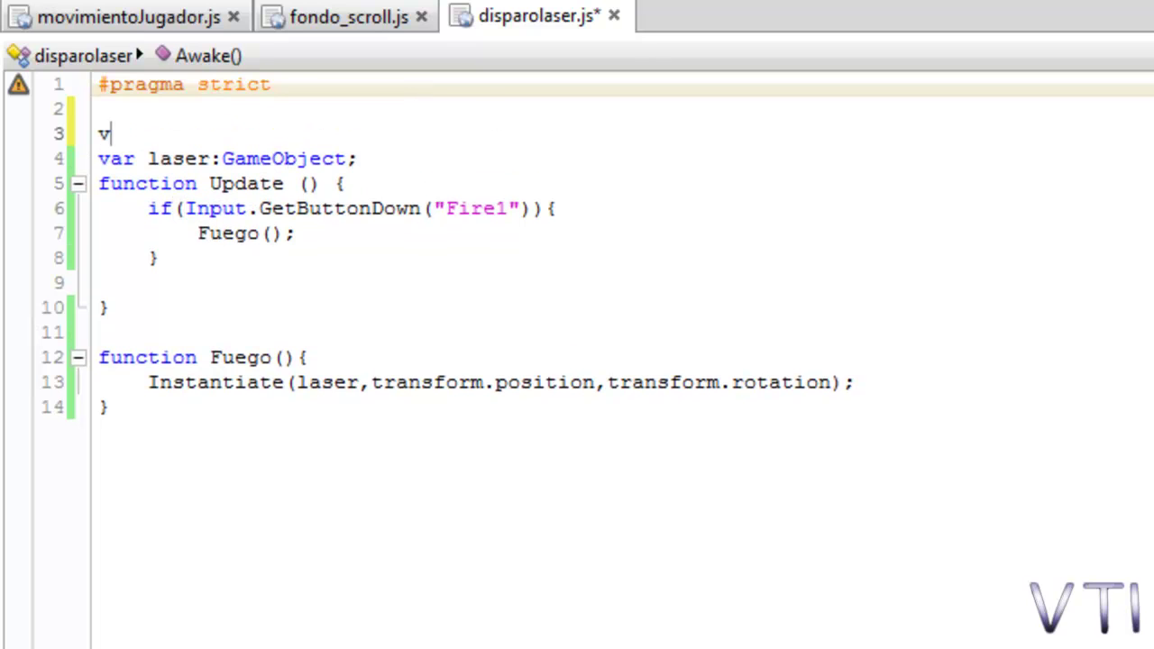
type("ar frecu")
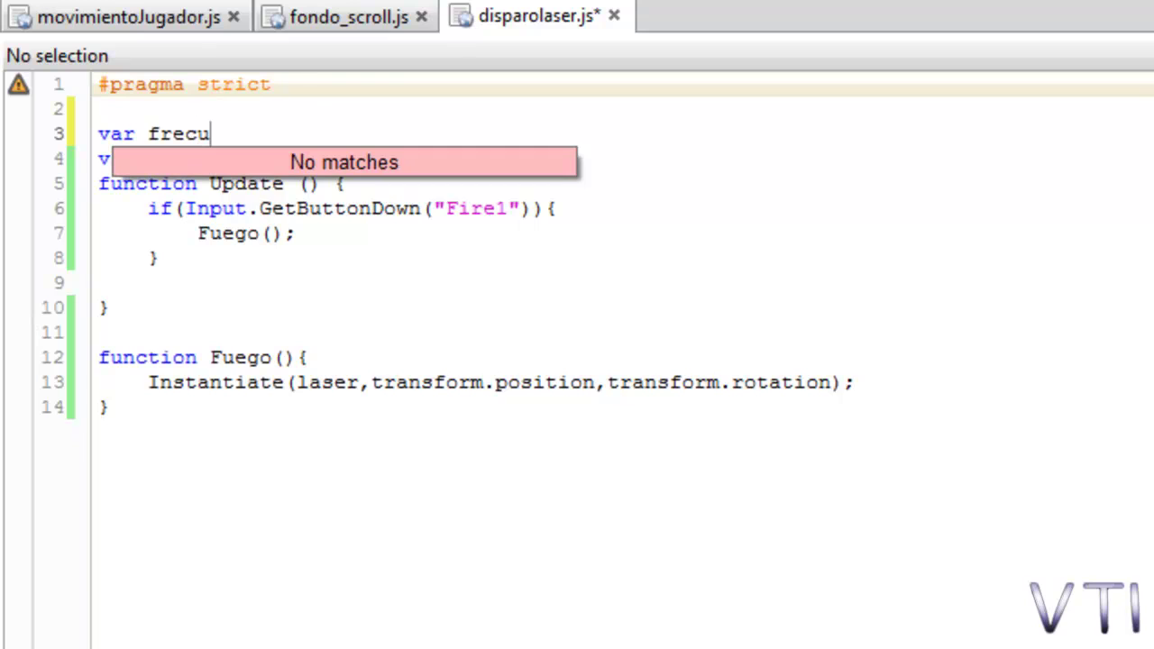
type("enciaDis")
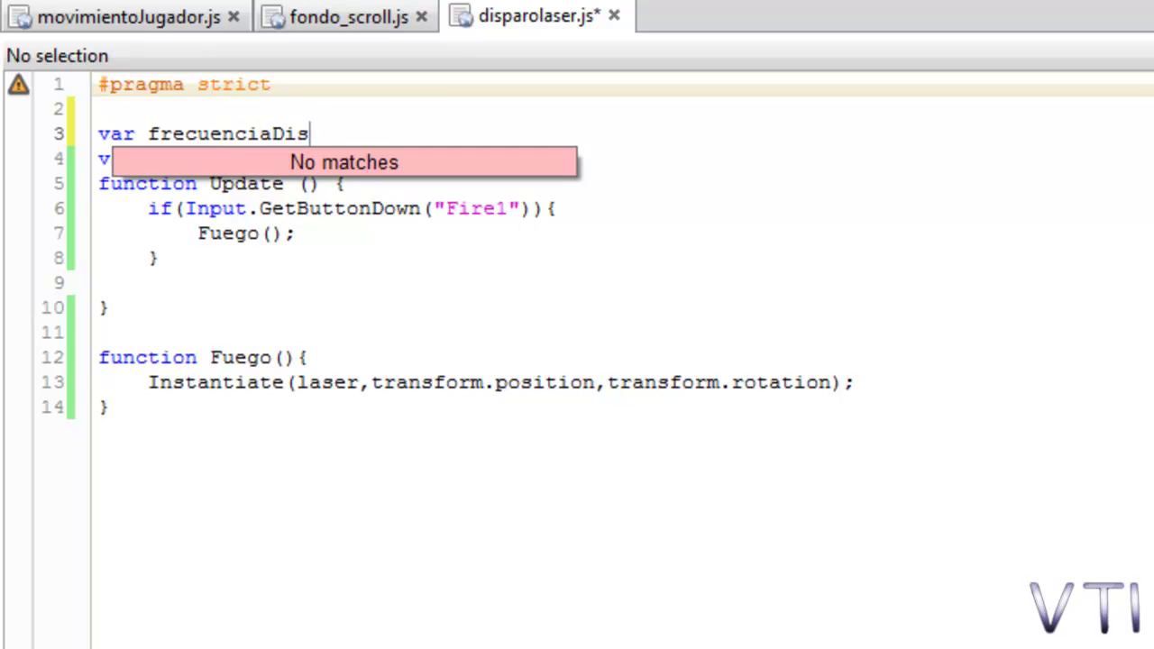
type("paro")
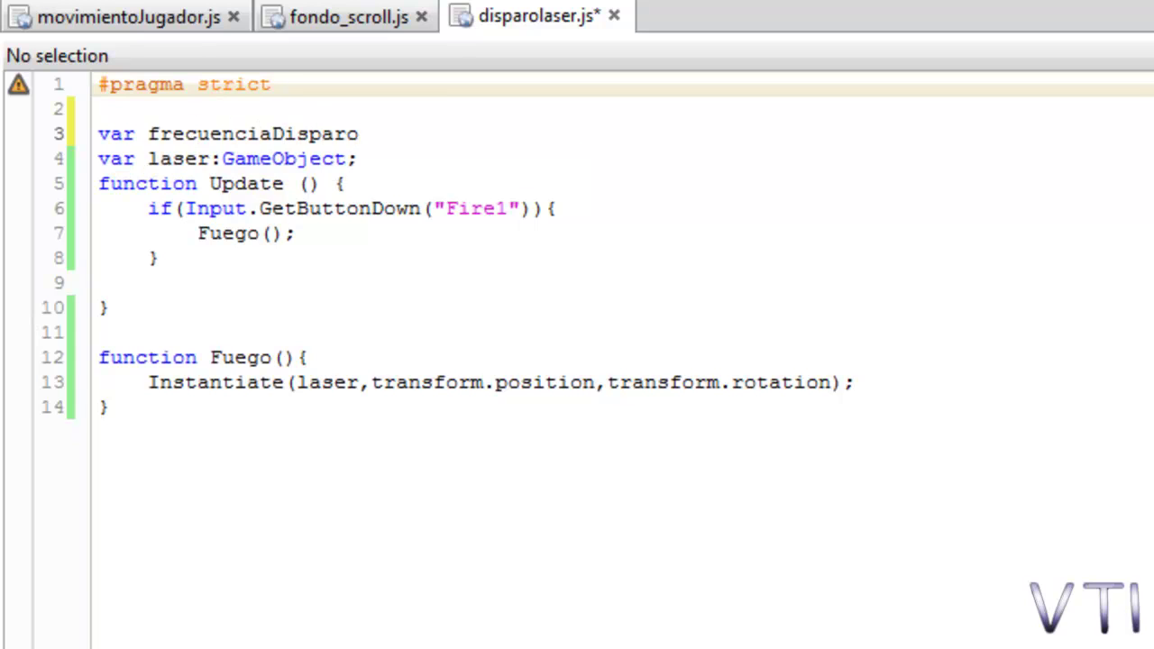
type(":float")
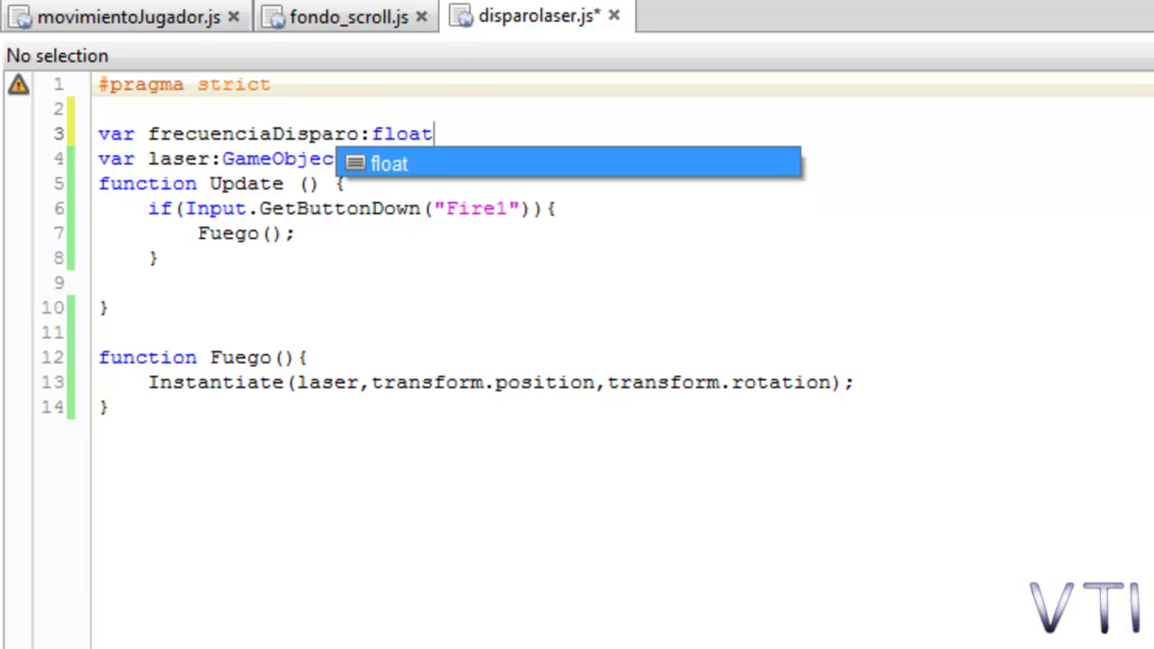
type(":")
key("BackSpace")
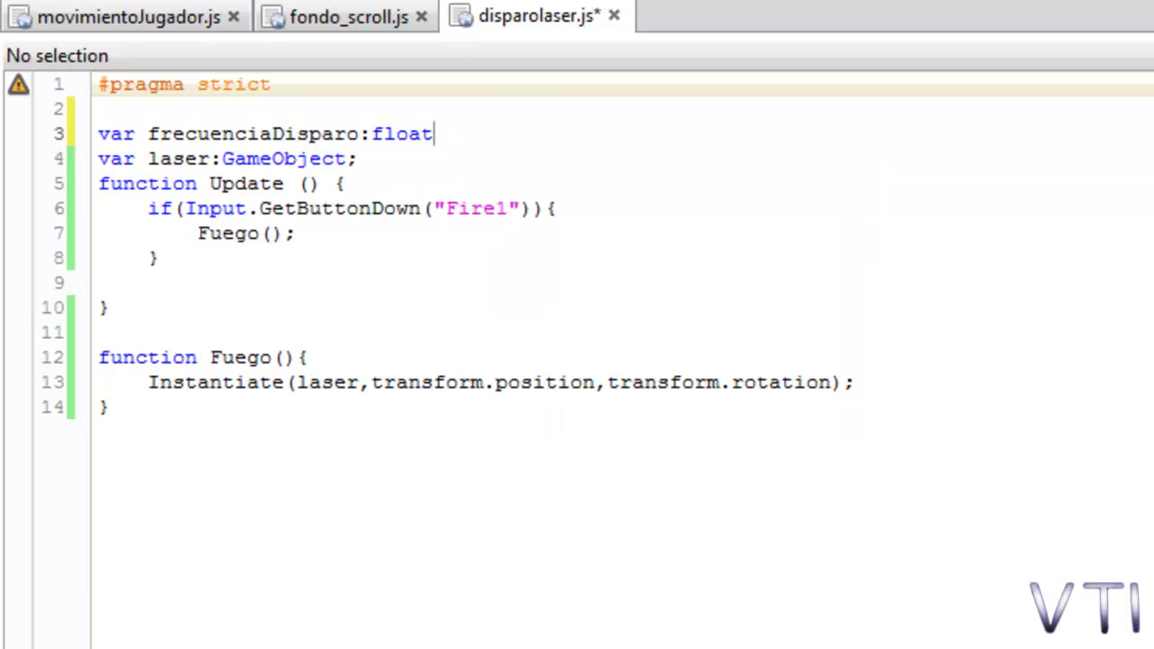
type(";")
key("Return")
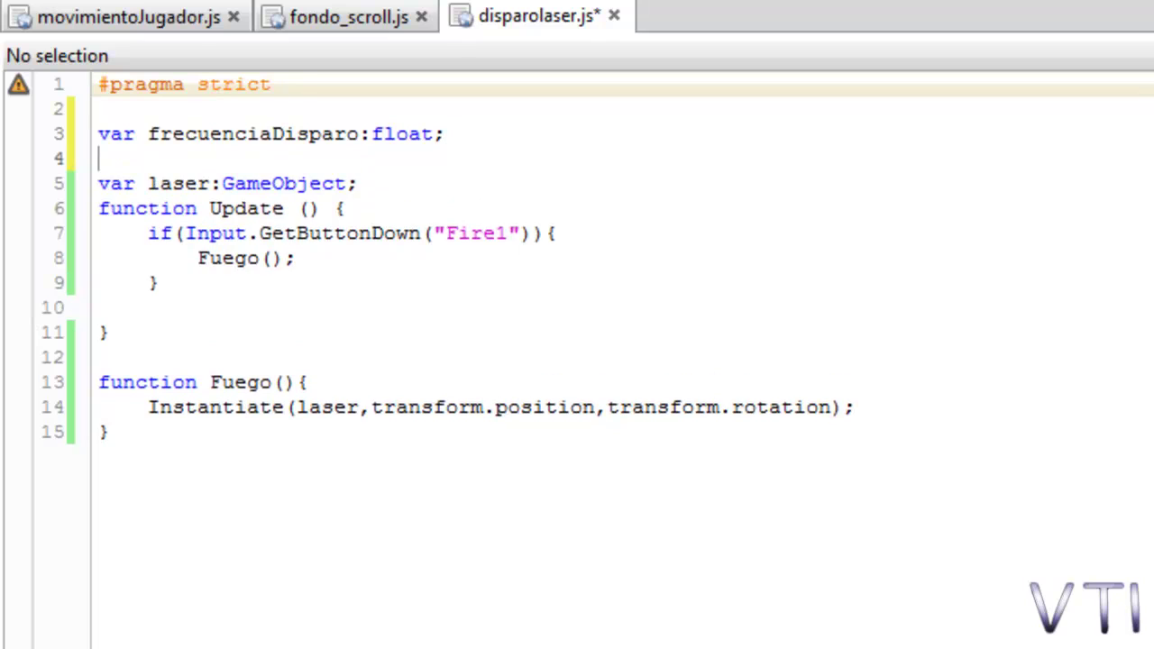
type("var u")
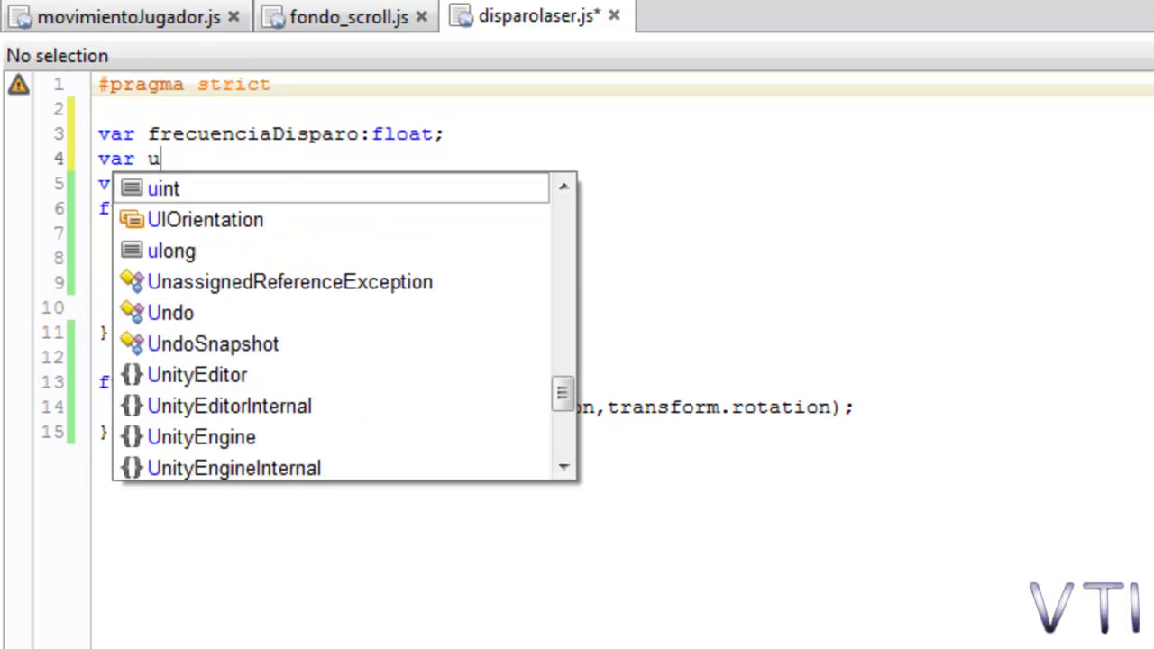
type("ltimoDi")
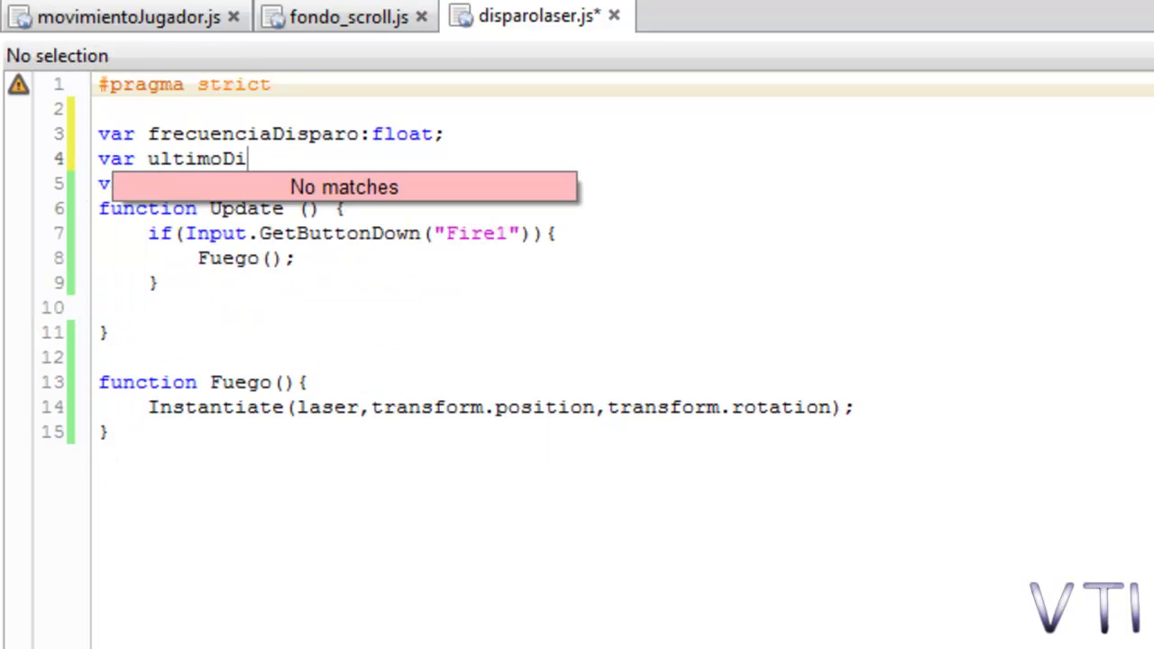
type("sparo:f")
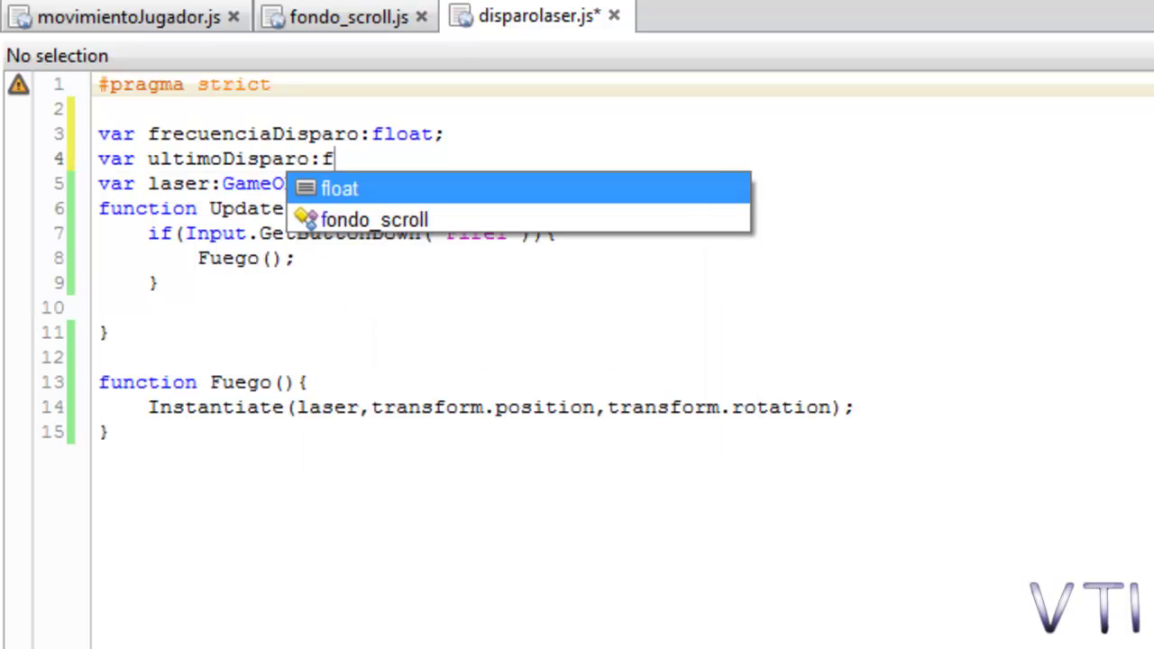
type("loat")
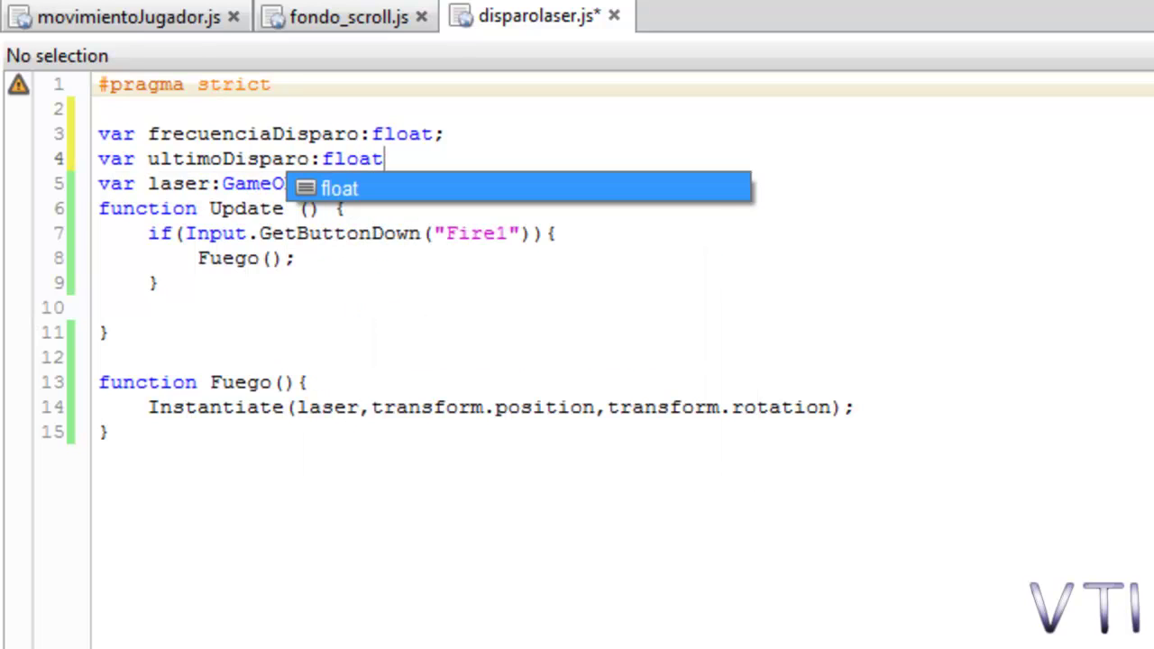
type(";")
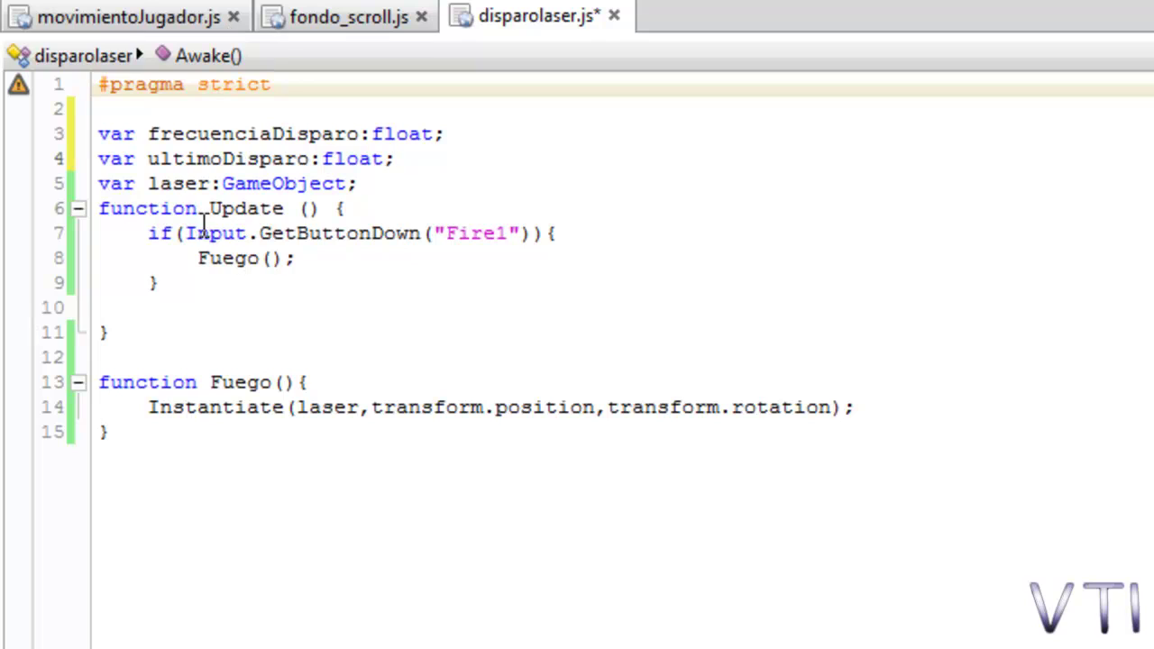
Open a blank line at the top of the Fuego function
key("ctrl+End")
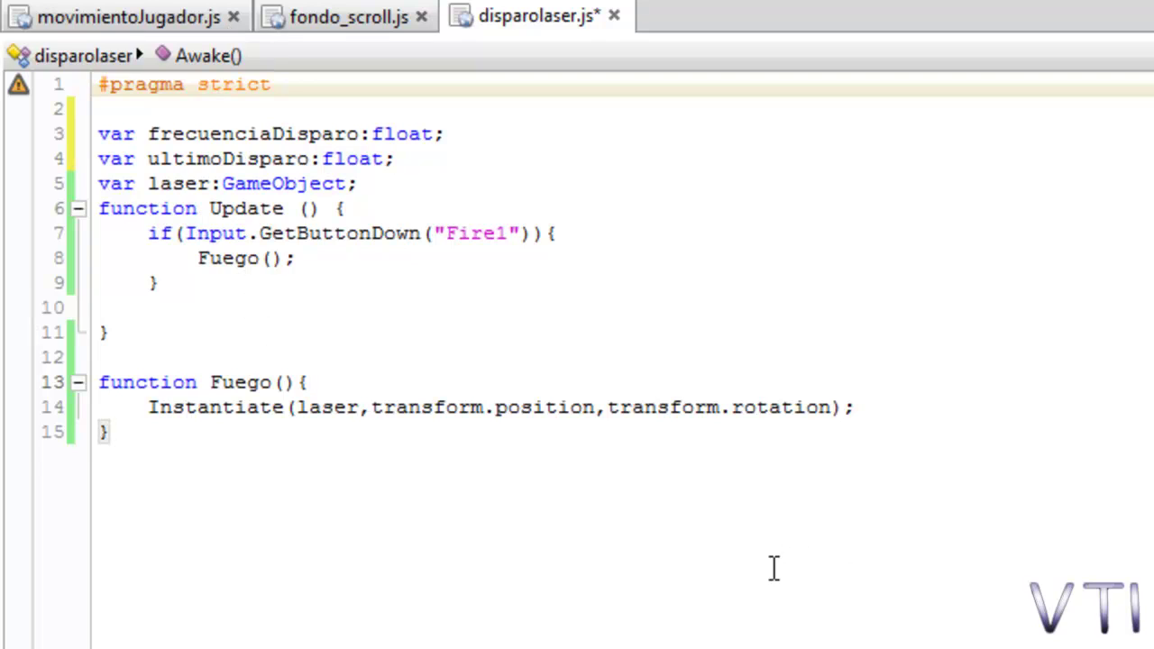
key("Up")
key("Up")
key("End")
key("Return")
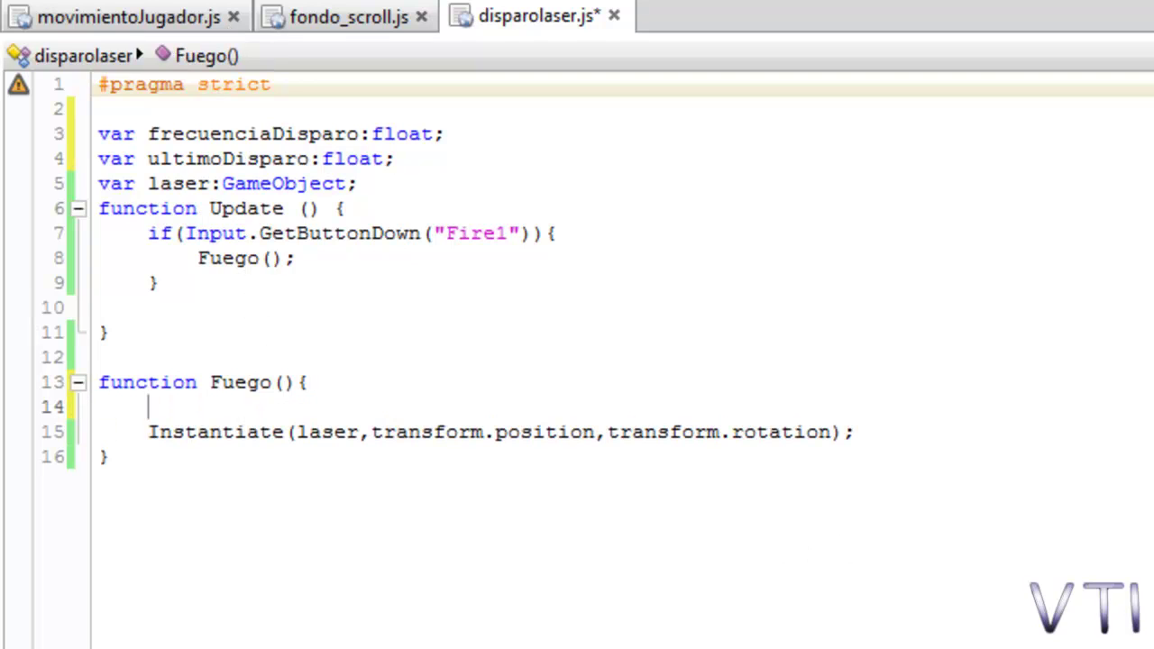
Insert 'ultimoDisparo = Time.time;' in Fuego, just before the Instantiate call
type("ul")
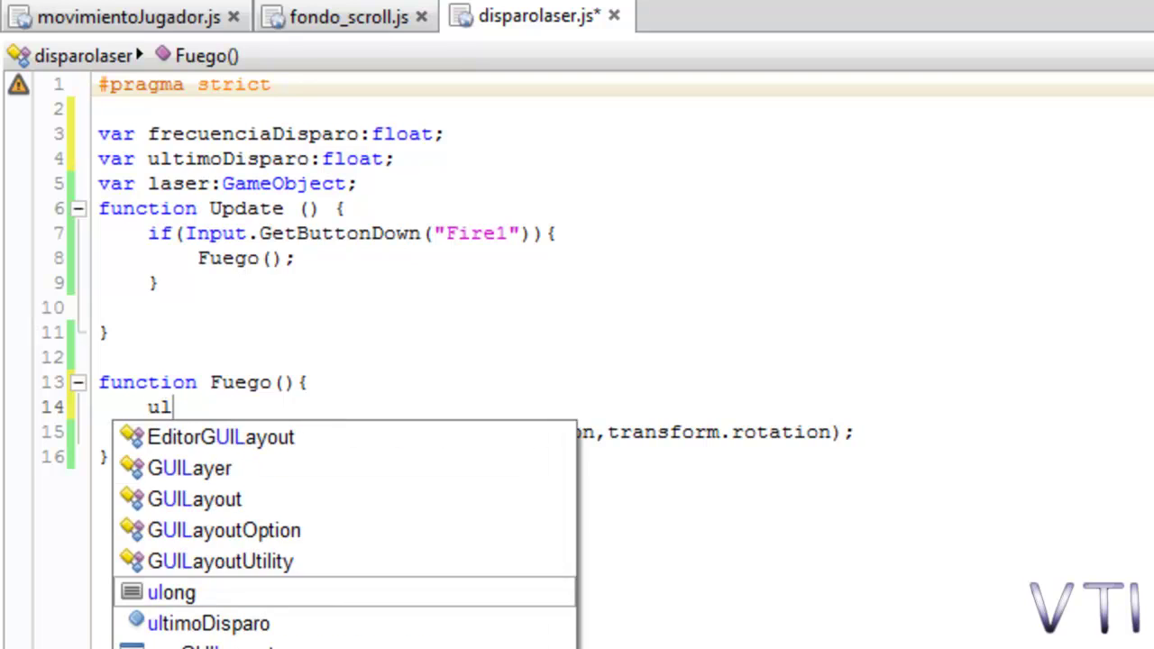
type("timo")
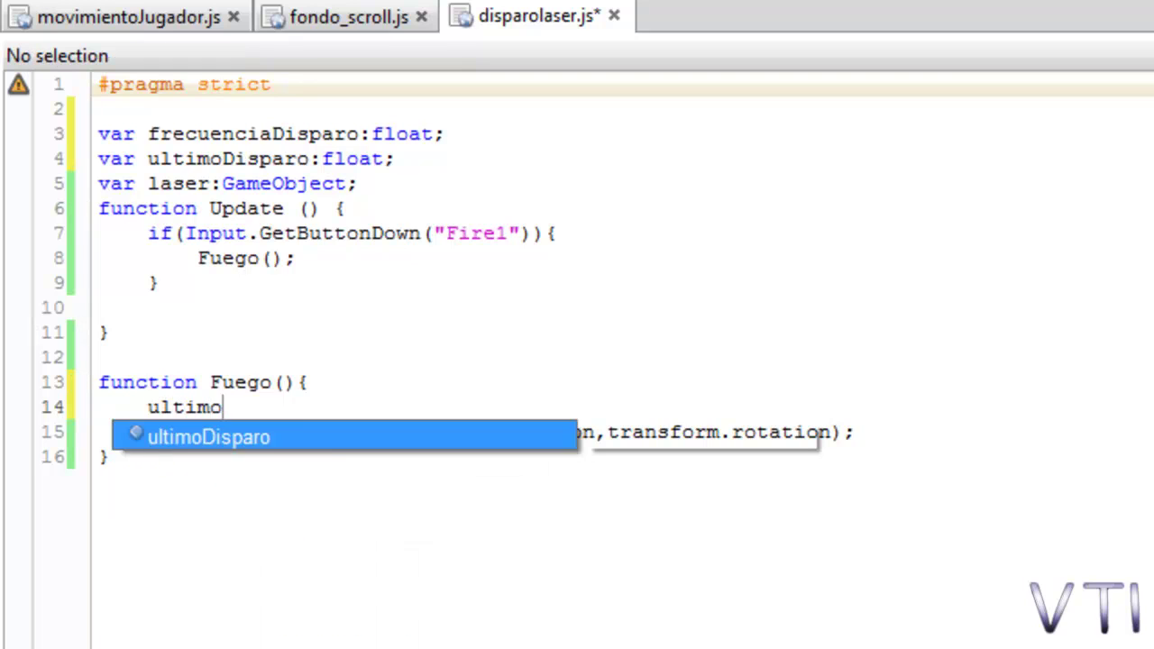
key("Return")
type("= ")
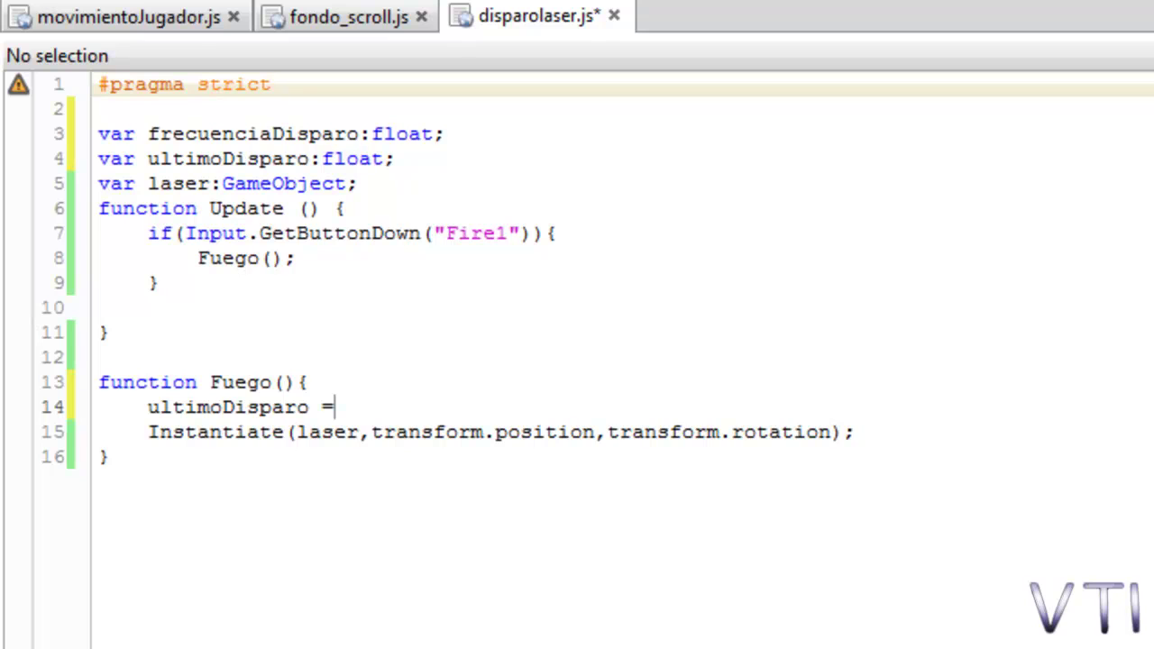
type("Time.tim")
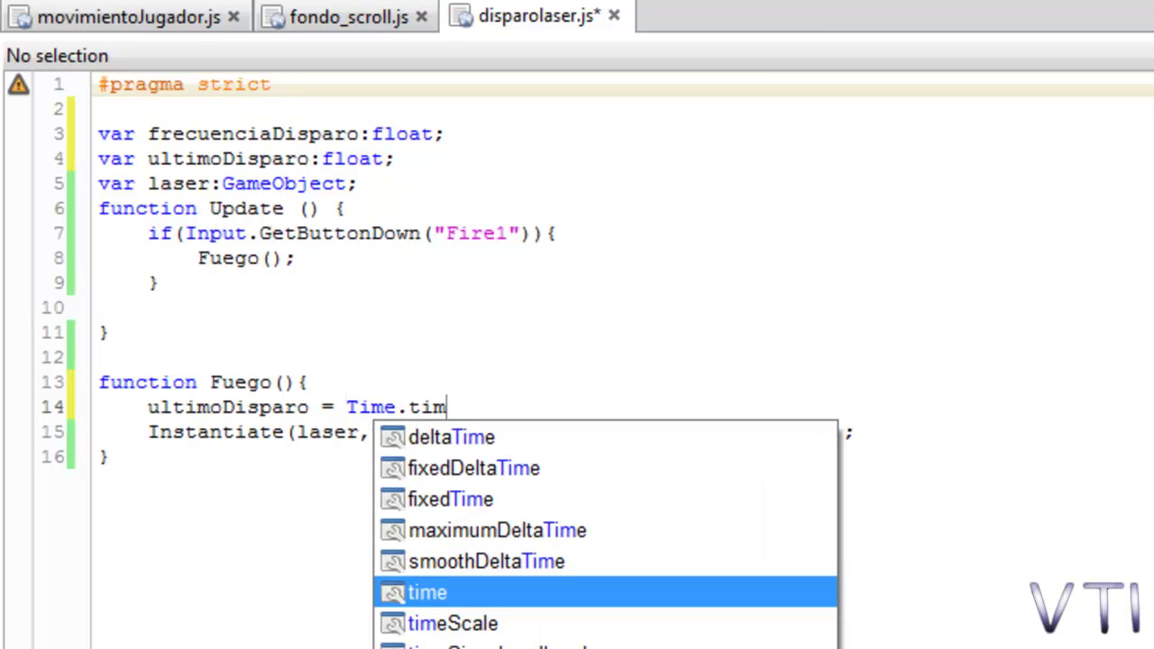
type("e;")
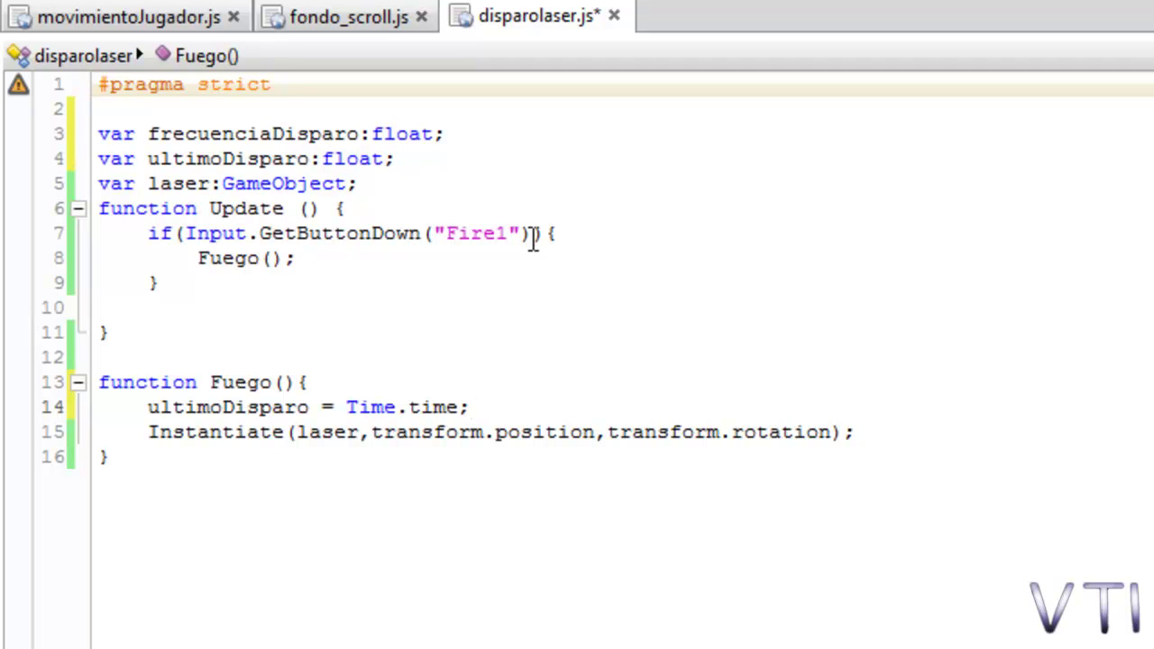
left_click(532, 240)
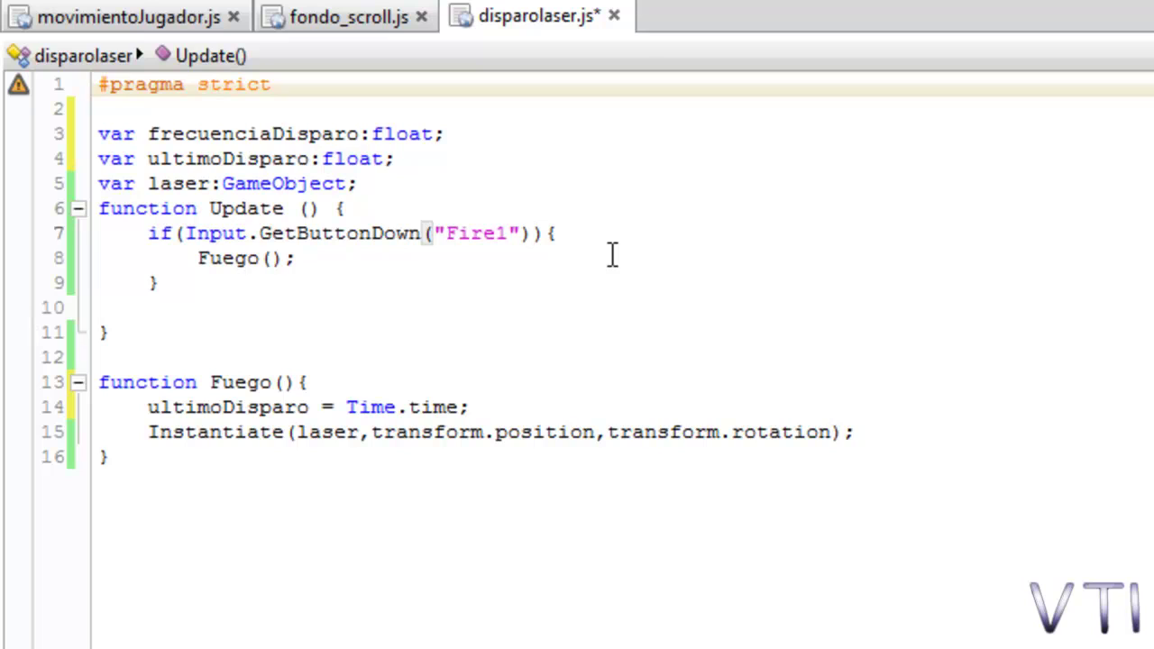
Extend the Fire1 condition with '&&(Time.time>ultimoDisparo+frecuenciaDisparo'
type("&&")
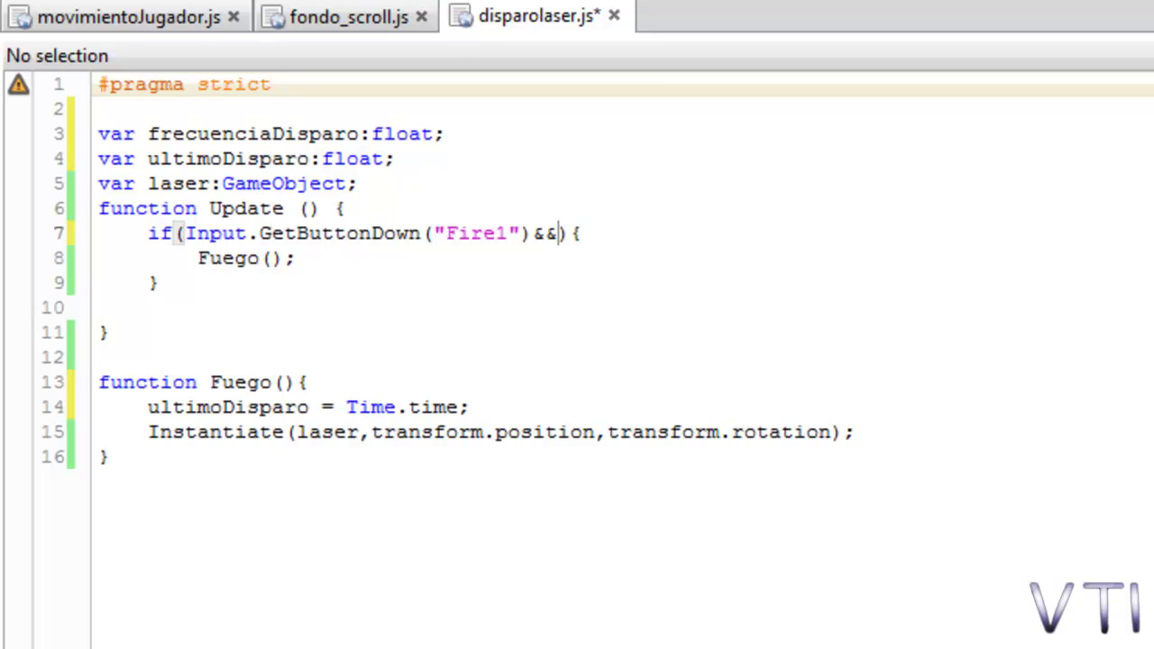
type("(")
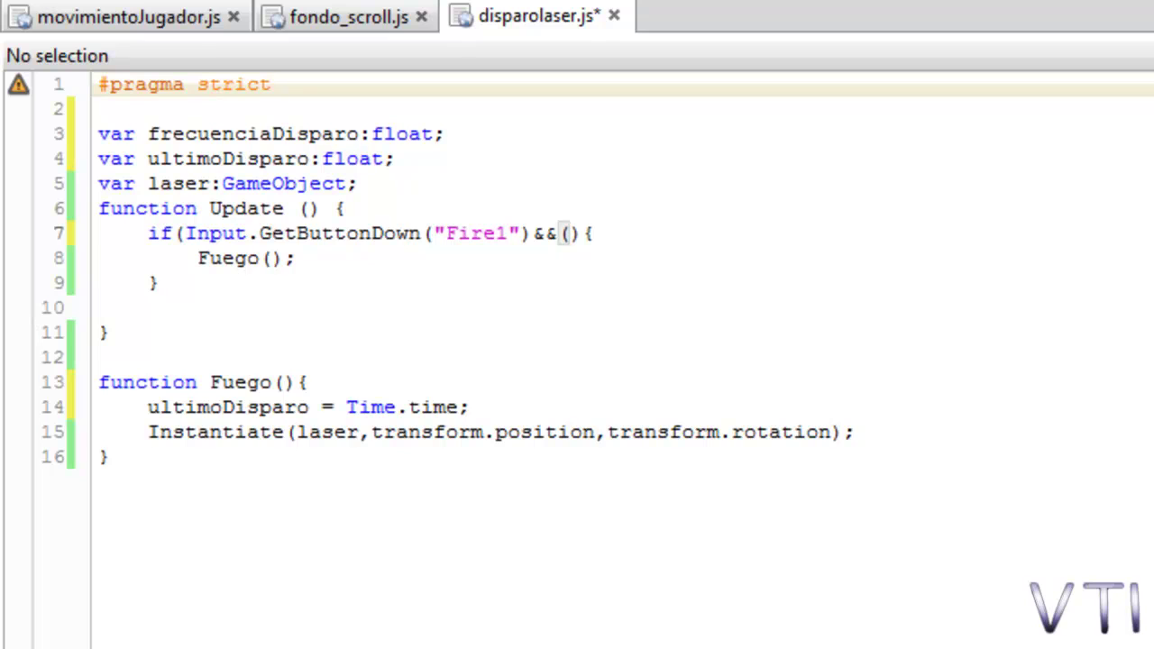
type("Time")
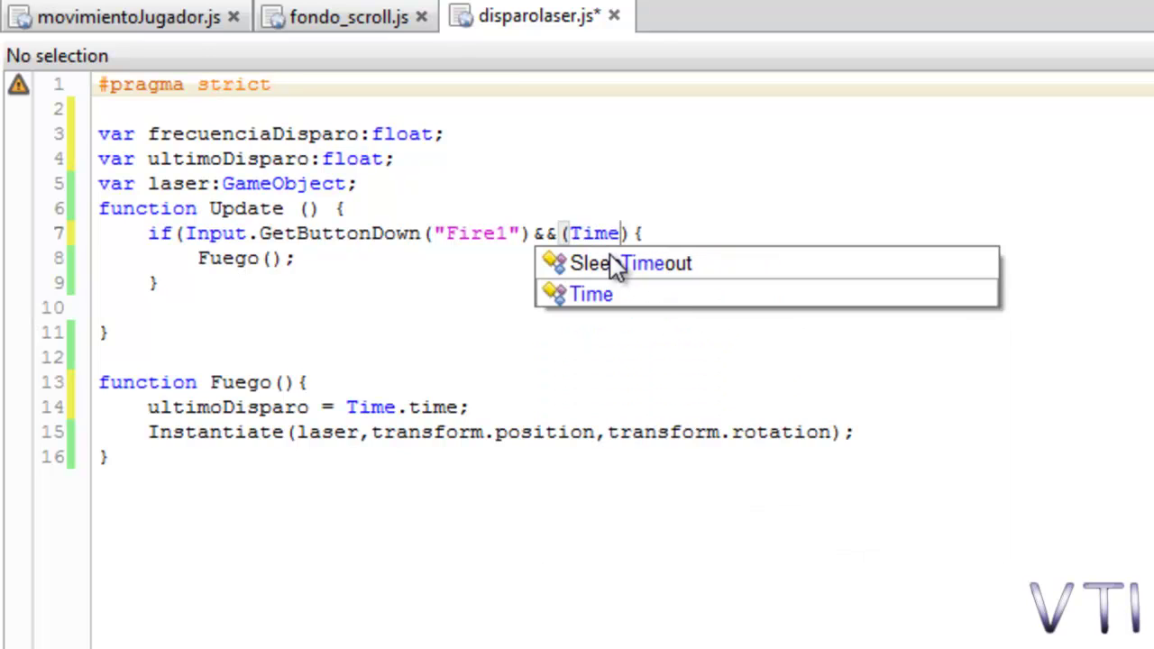
type(".time")
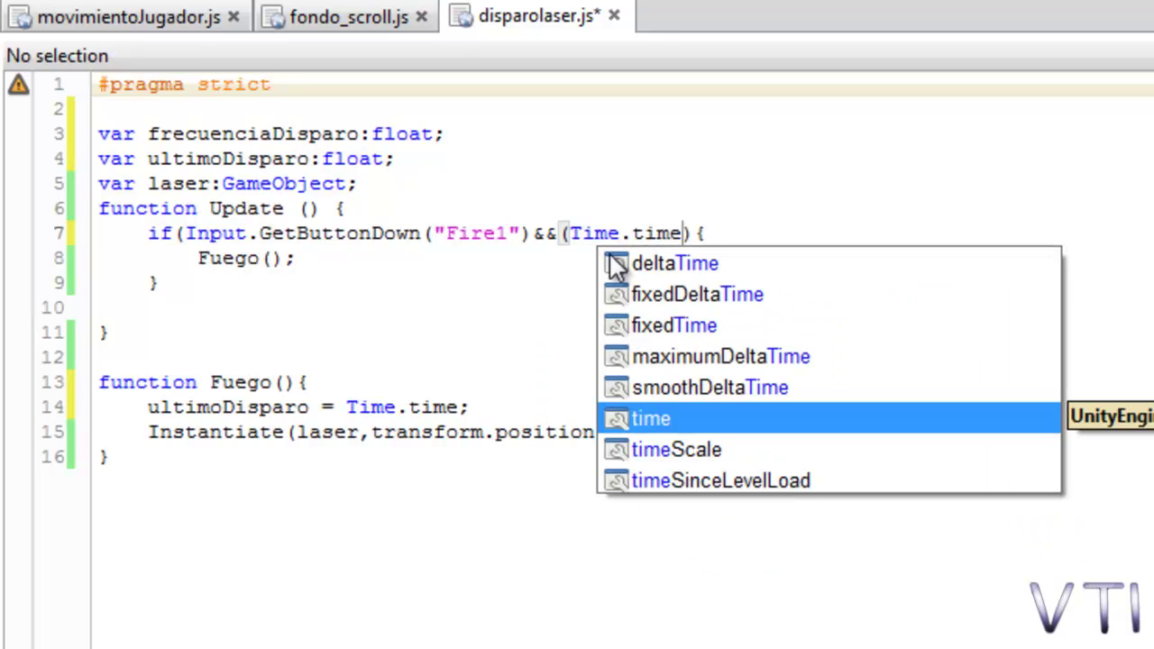
key("Escape")
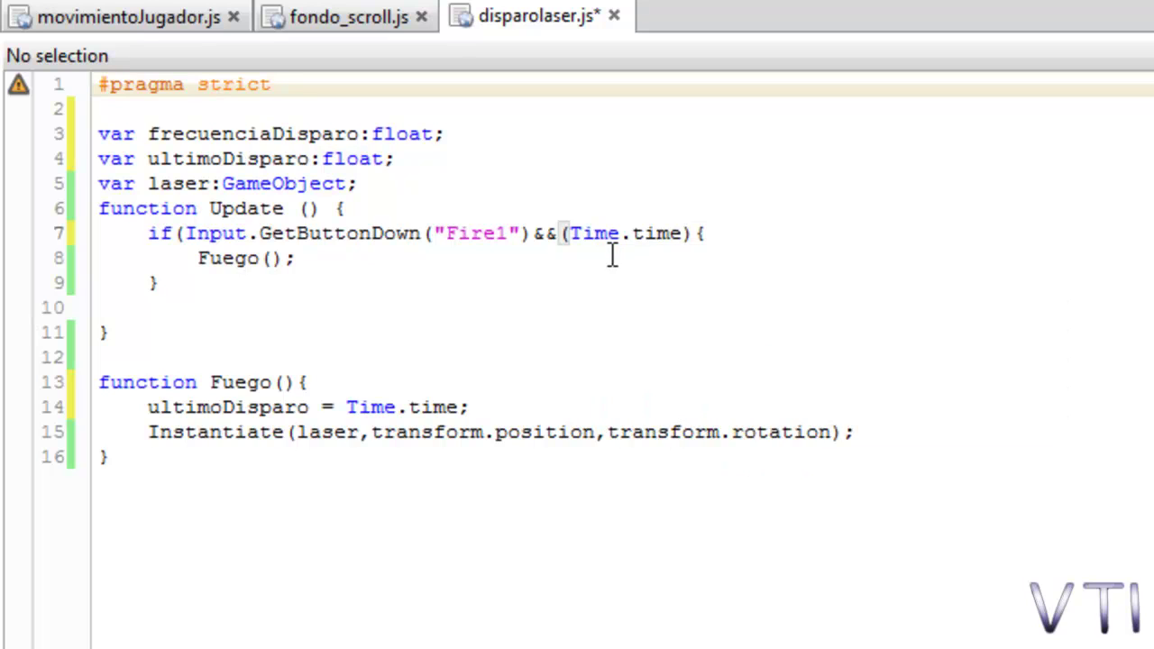
type(">")
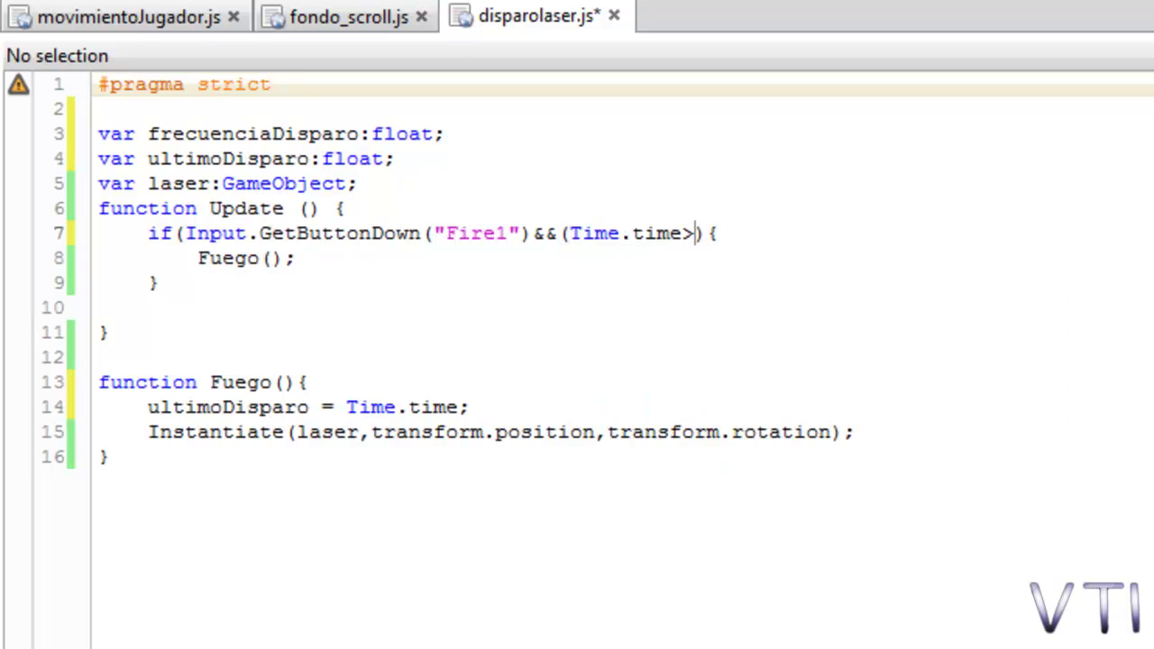
type("ultima")
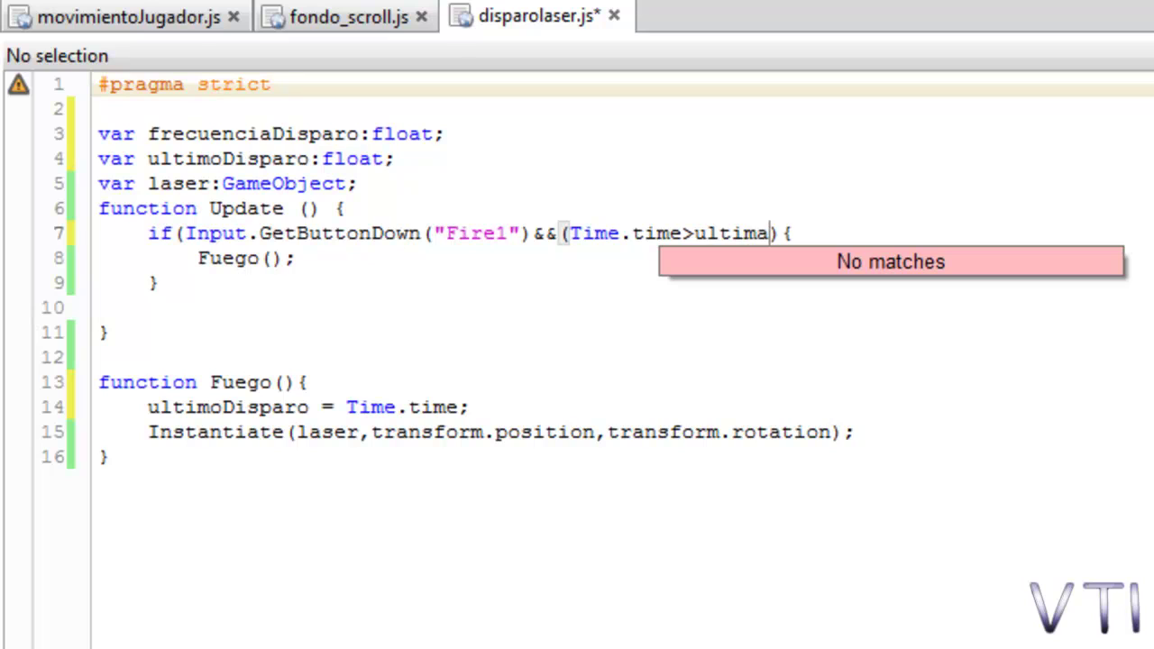
key("BackSpace")
type("oDis")
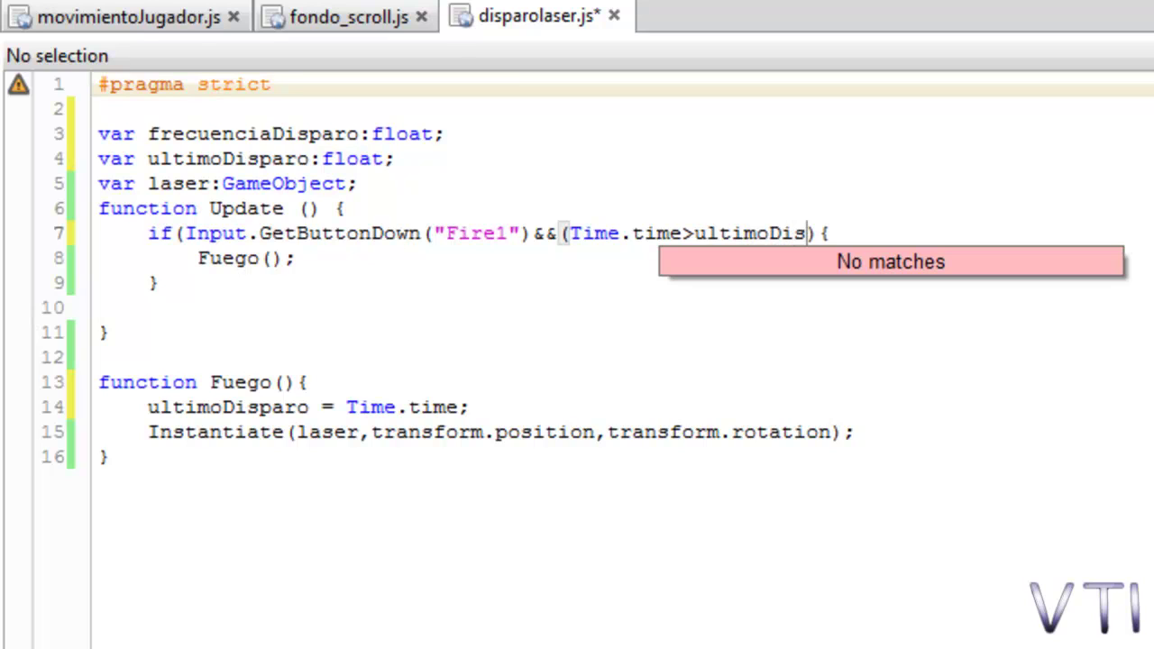
type("paro")
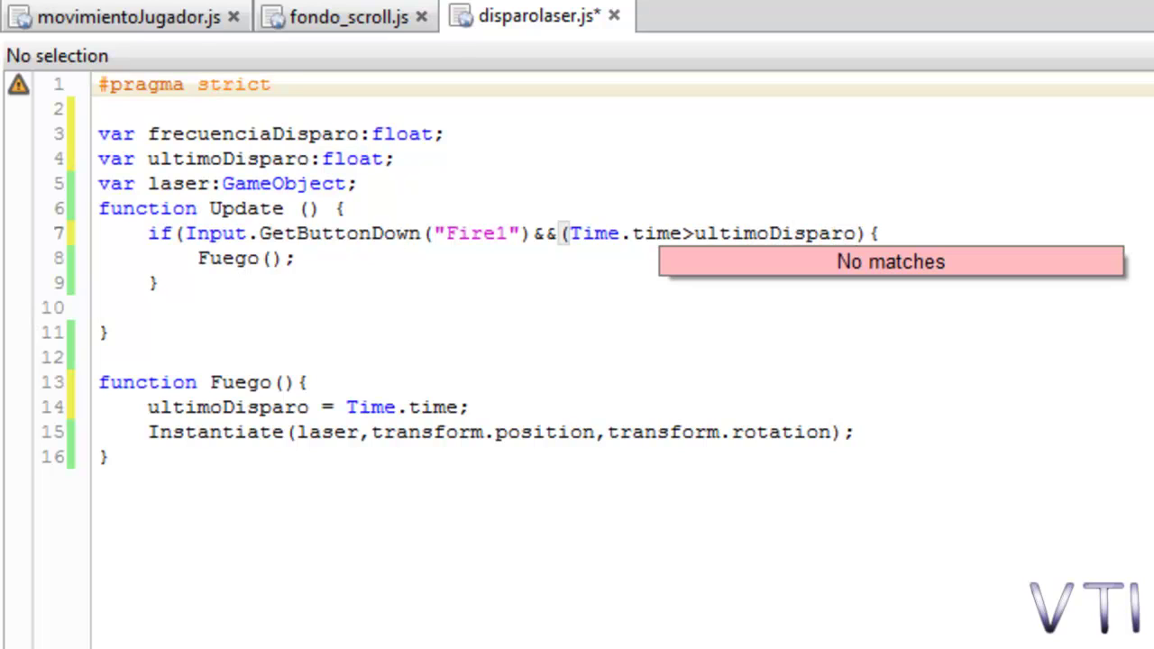
type("+")
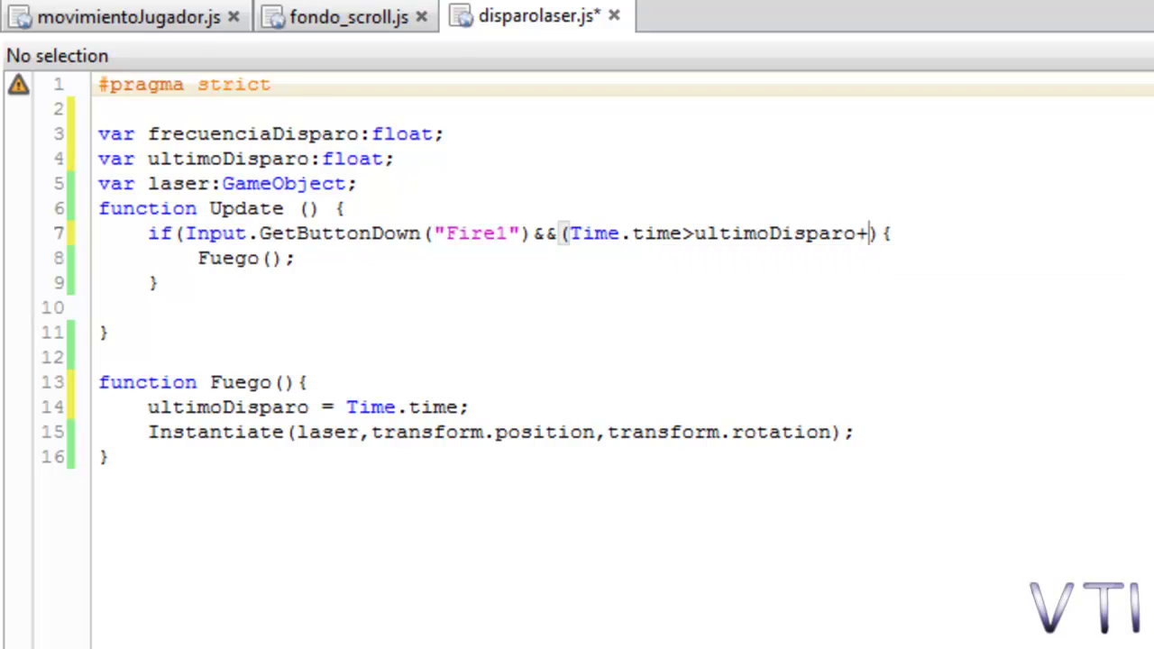
type("frec")
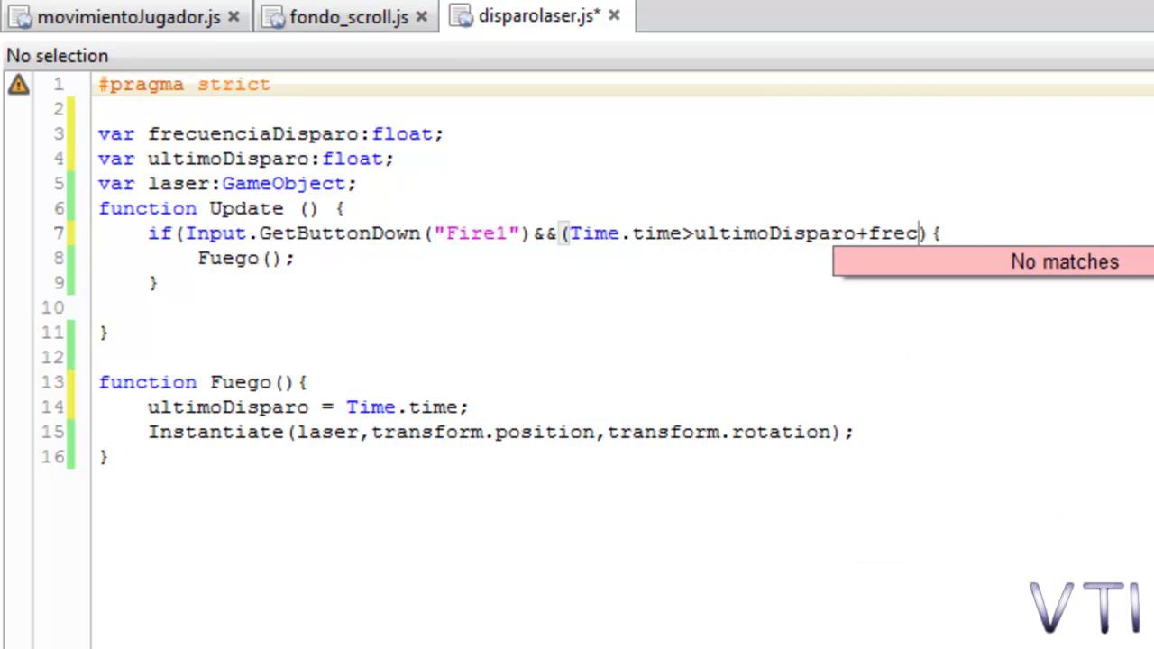
type("uenciaDis")
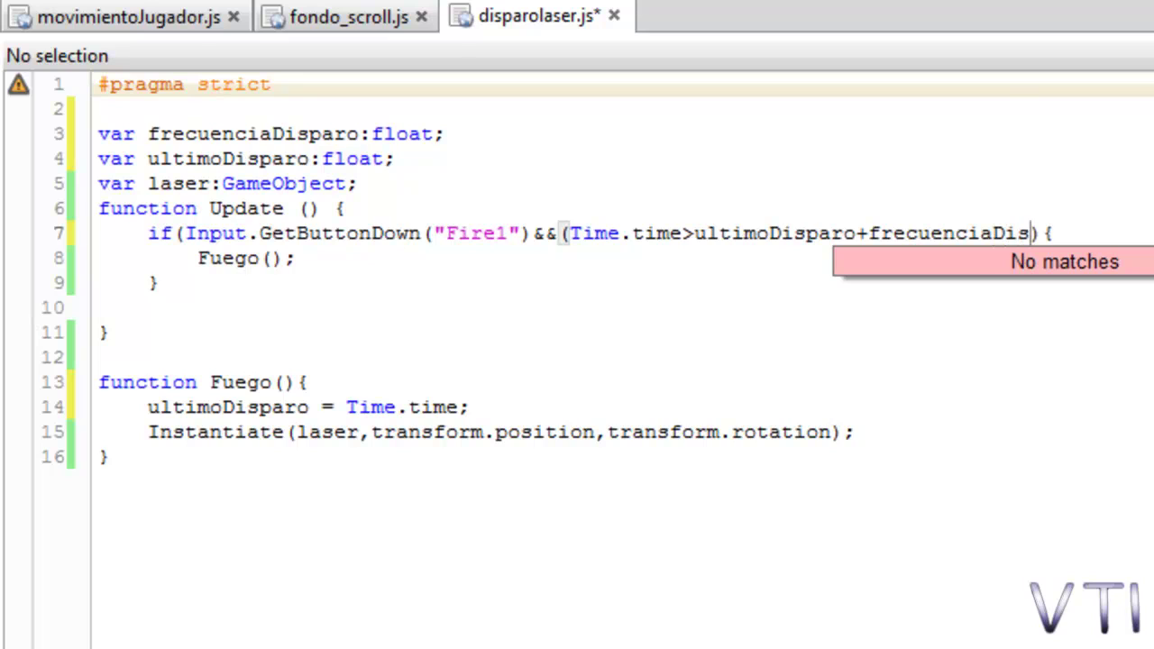
type("paro")
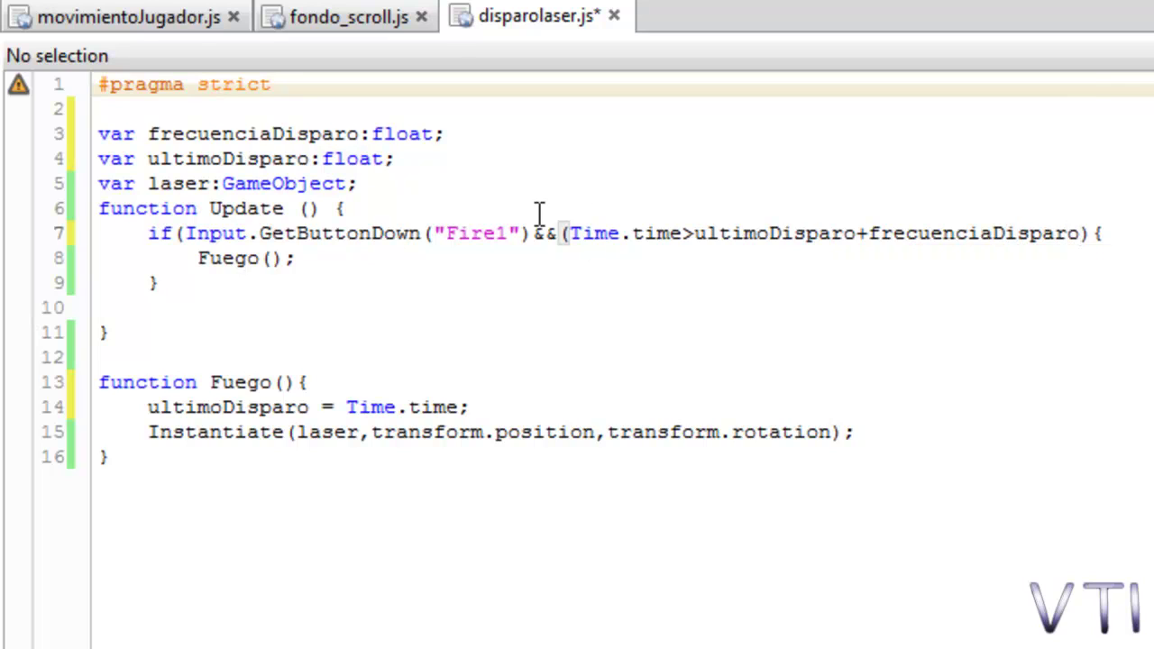
Add spaces around the > and + signs in the fire-rate condition
left_click(683, 232)
left_click(706, 232)
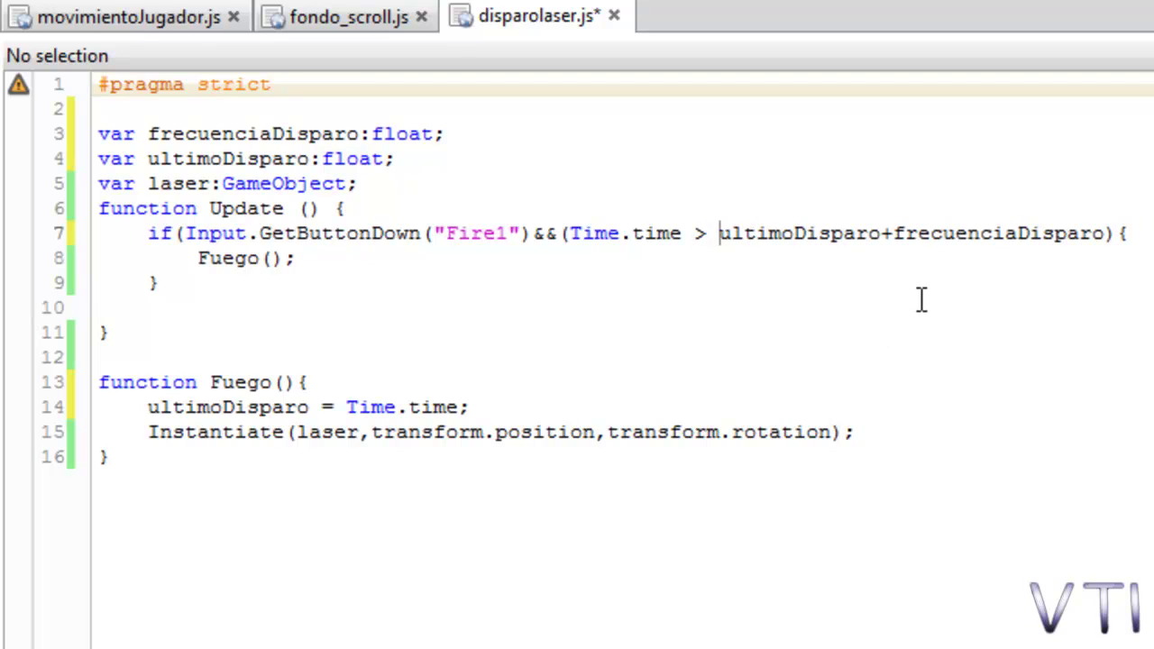
left_click(883, 234)
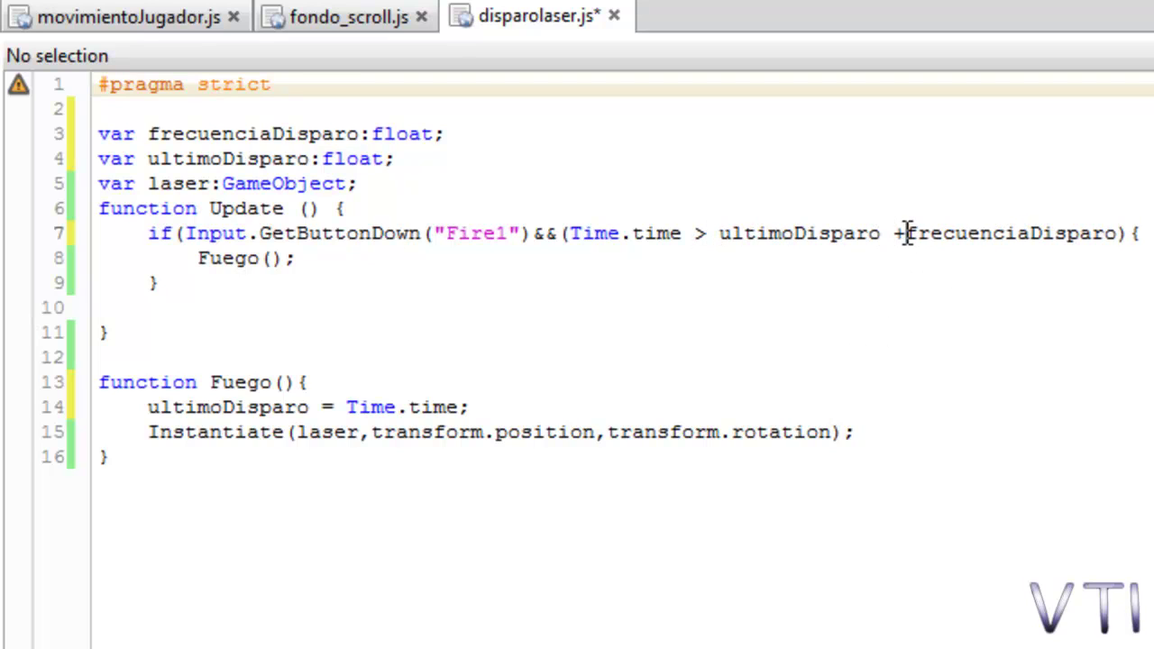
left_click(905, 232)
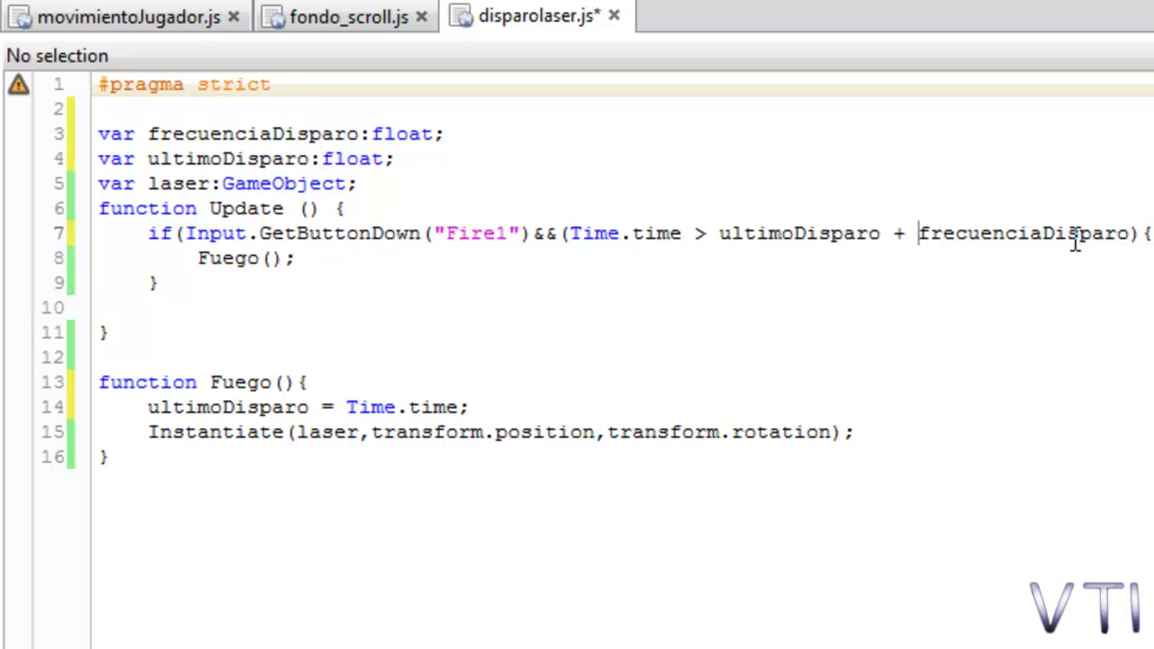
left_click_drag(1130, 233, 919, 232)
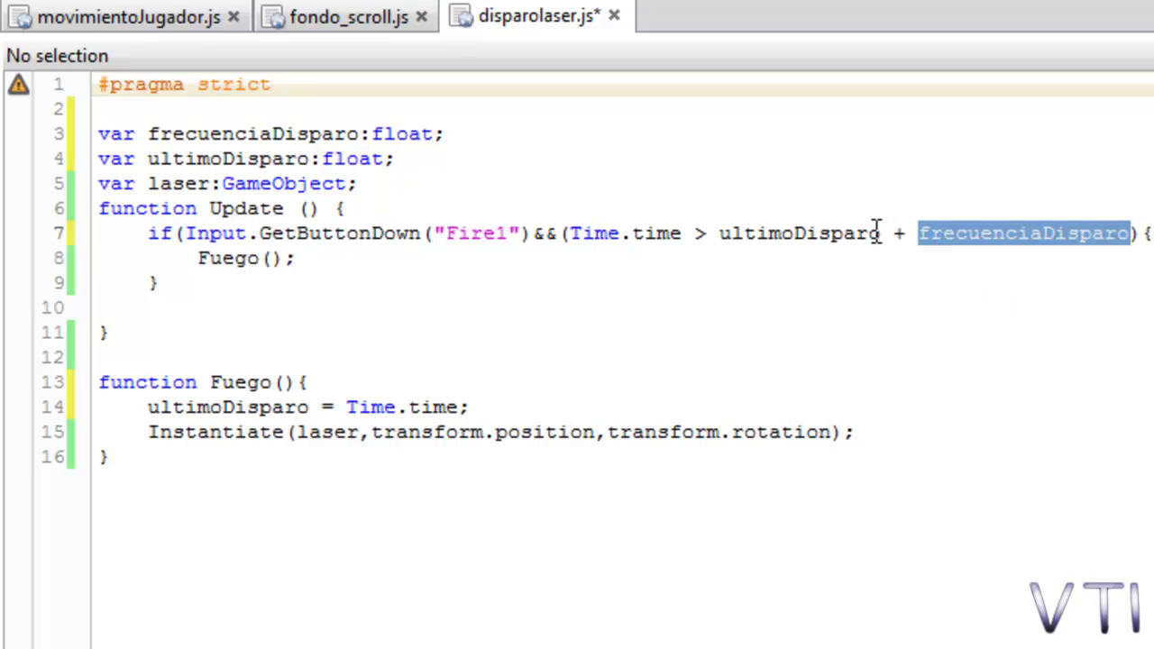
left_click_drag(880, 232, 721, 236)
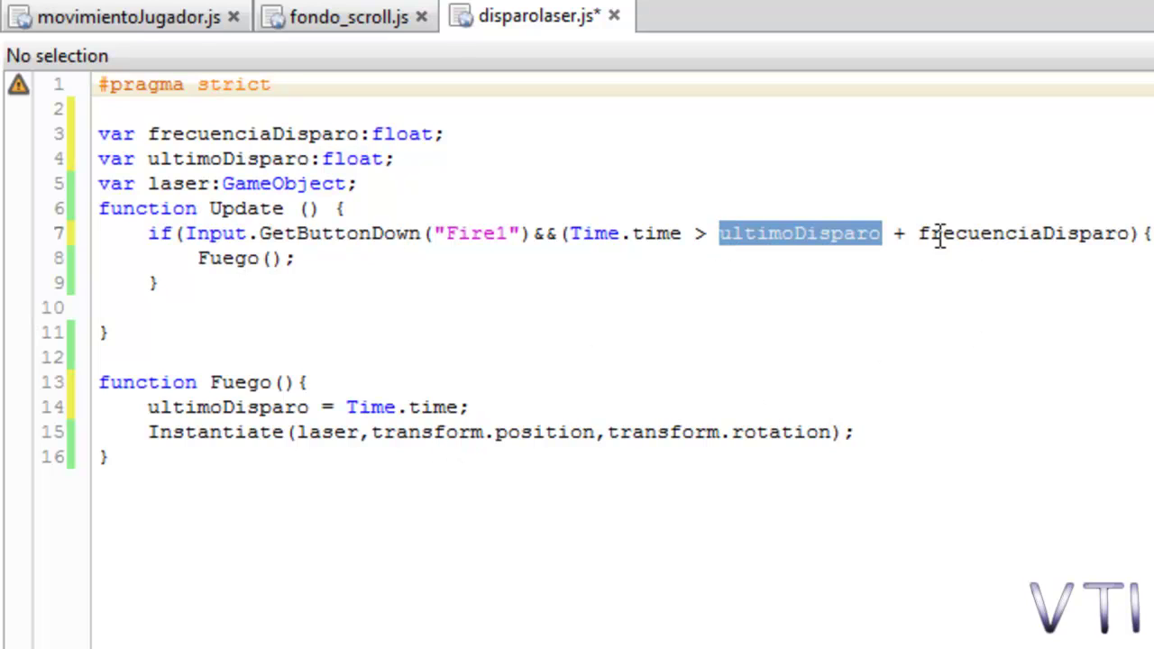
left_click_drag(919, 235, 1130, 235)
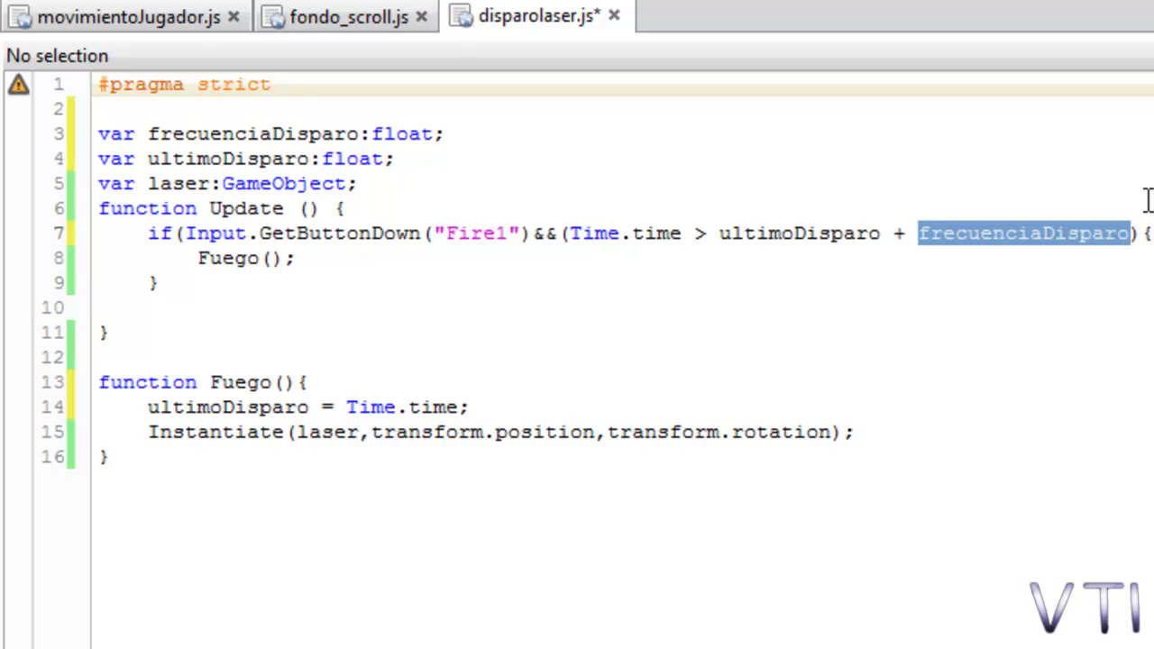
Add the missing closing parenthesis to the condition and save disparolaser.js
left_click(1140, 234)
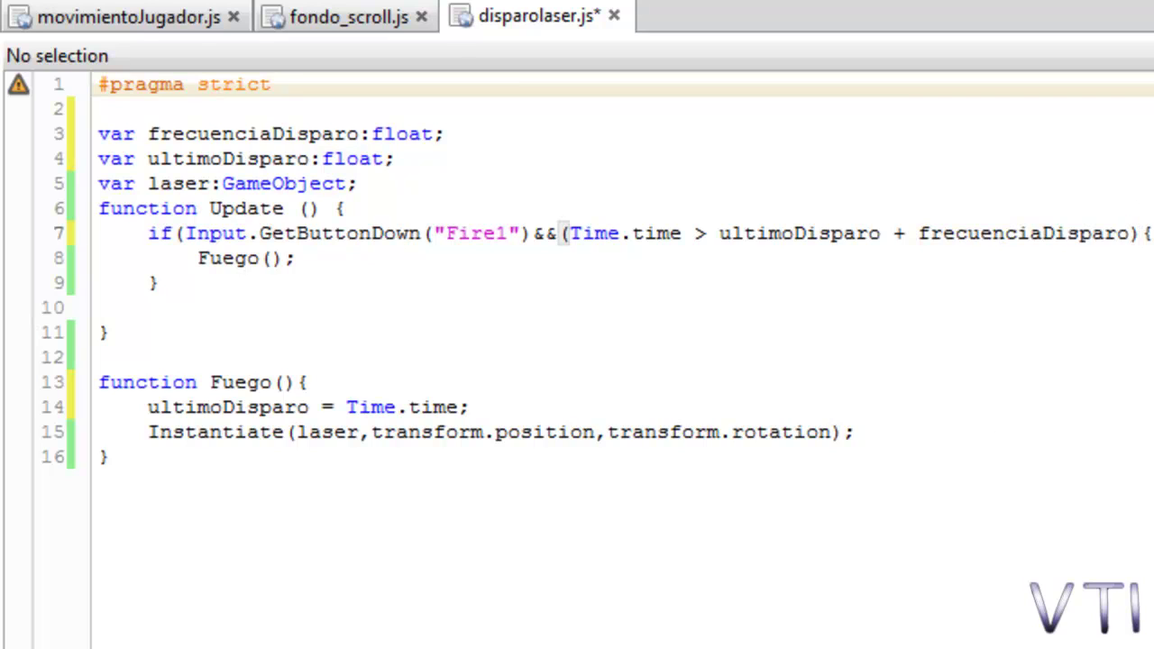
type(")")
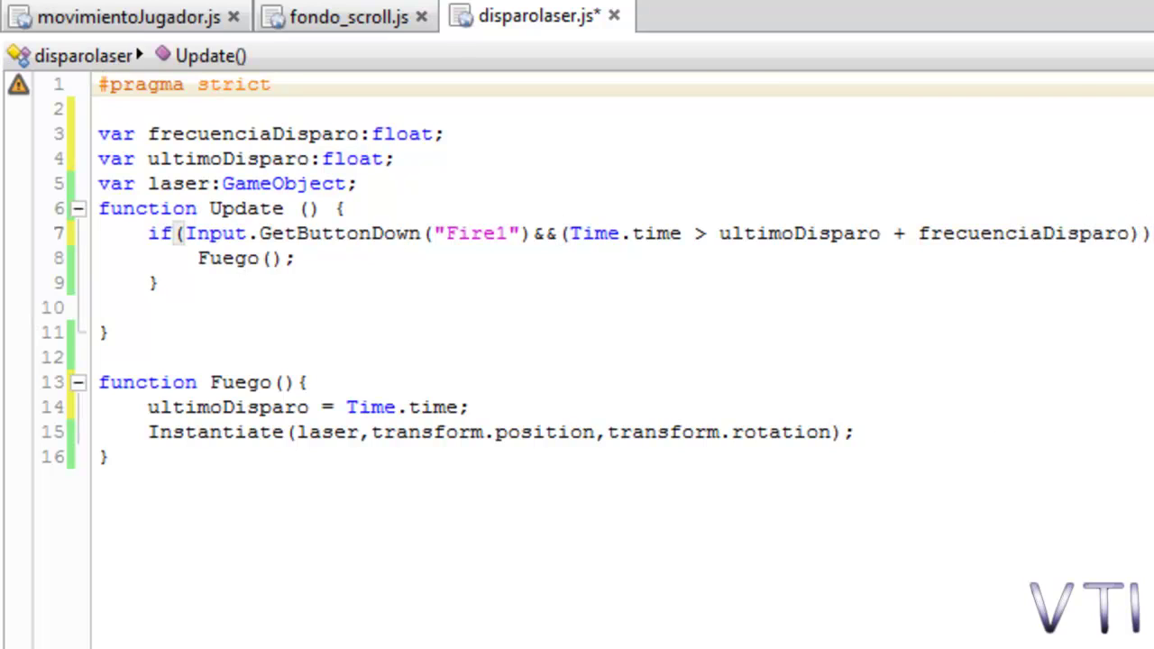
key("ctrl+s")
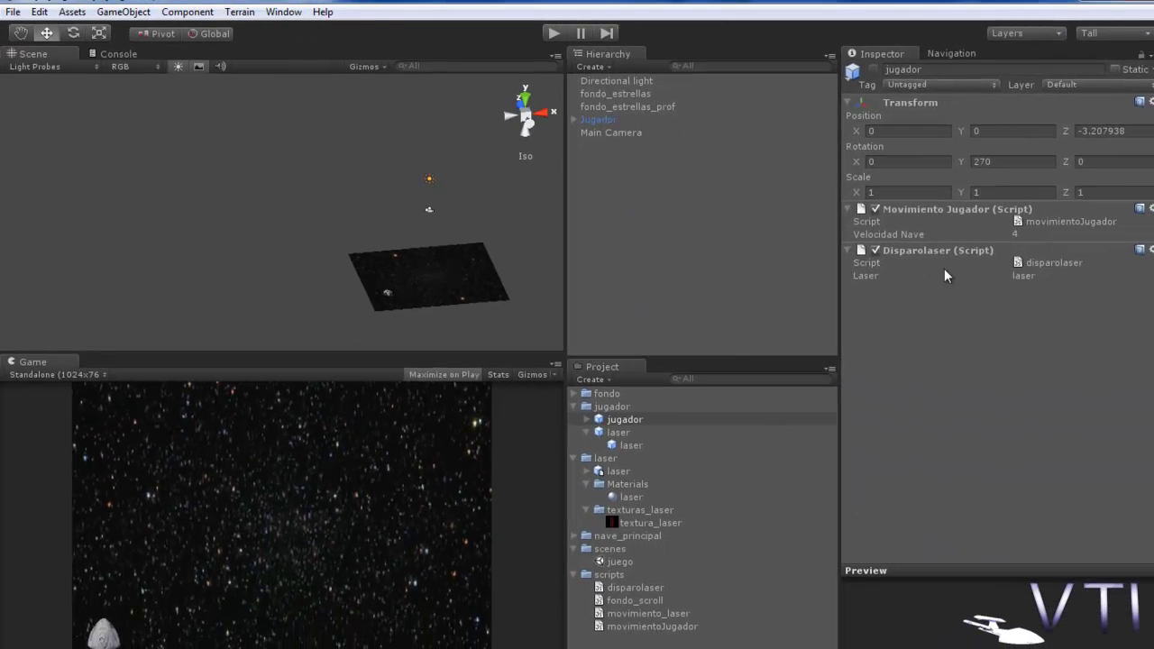
Select Jugador and begin editing its Disparolaser Frecuencia Disparo value
left_click(612, 121)
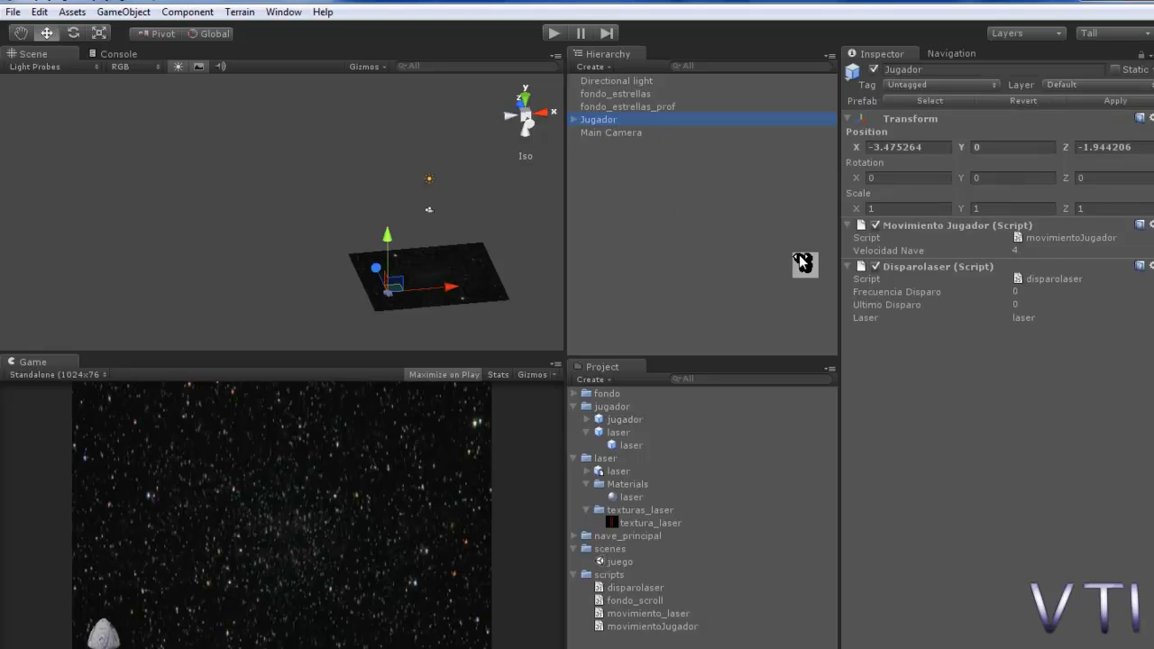
left_click(1026, 293)
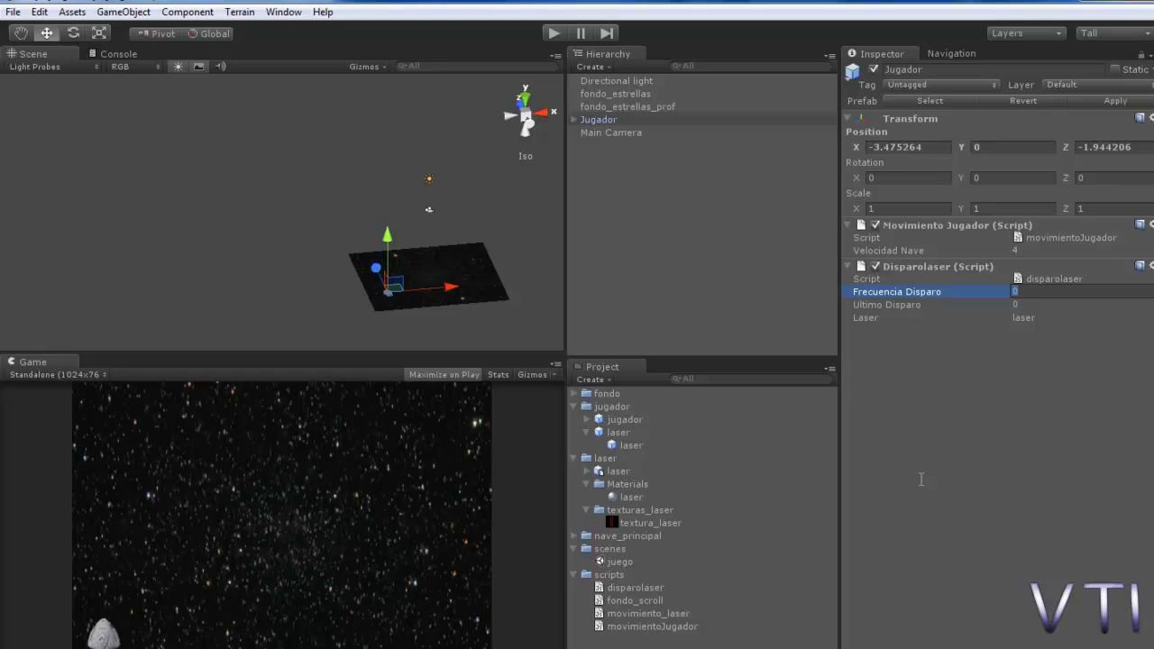
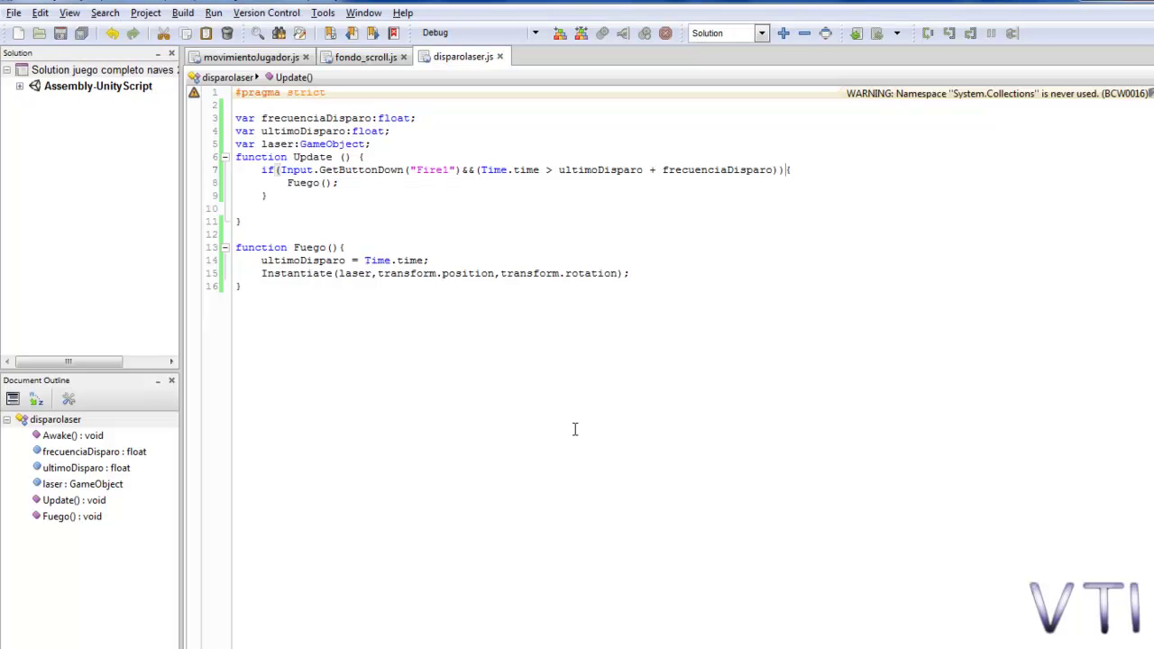
Make ultimoDisparo private in disparolaser.js and rebuild the script
left_click(235, 132)
type("private")
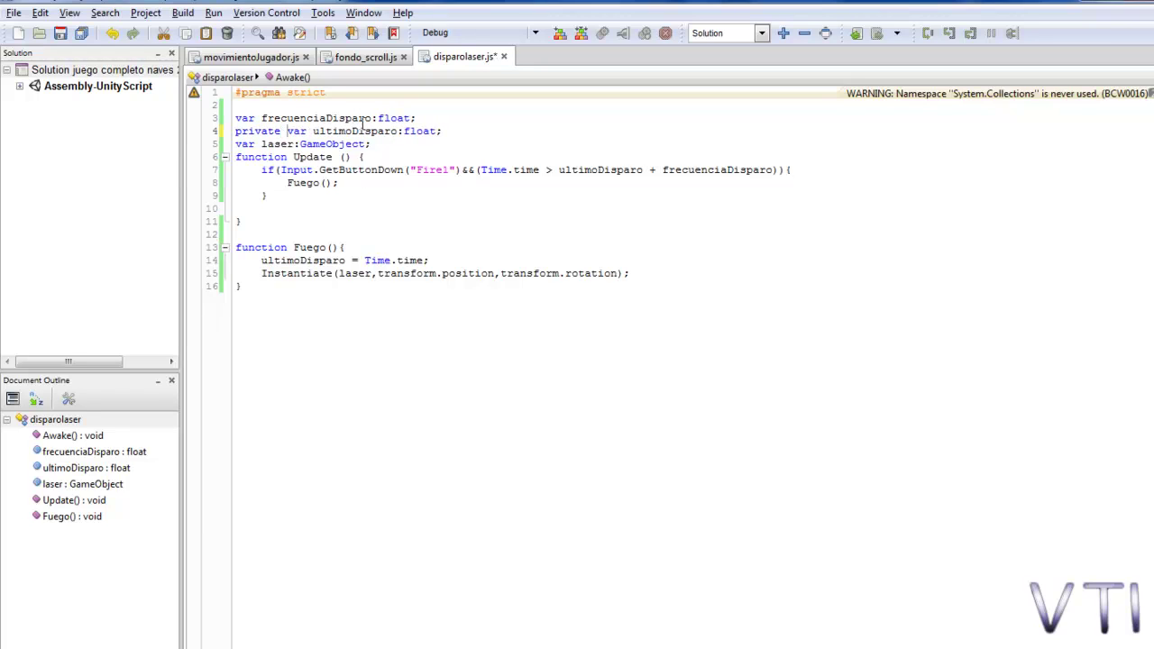
left_click(559, 32)
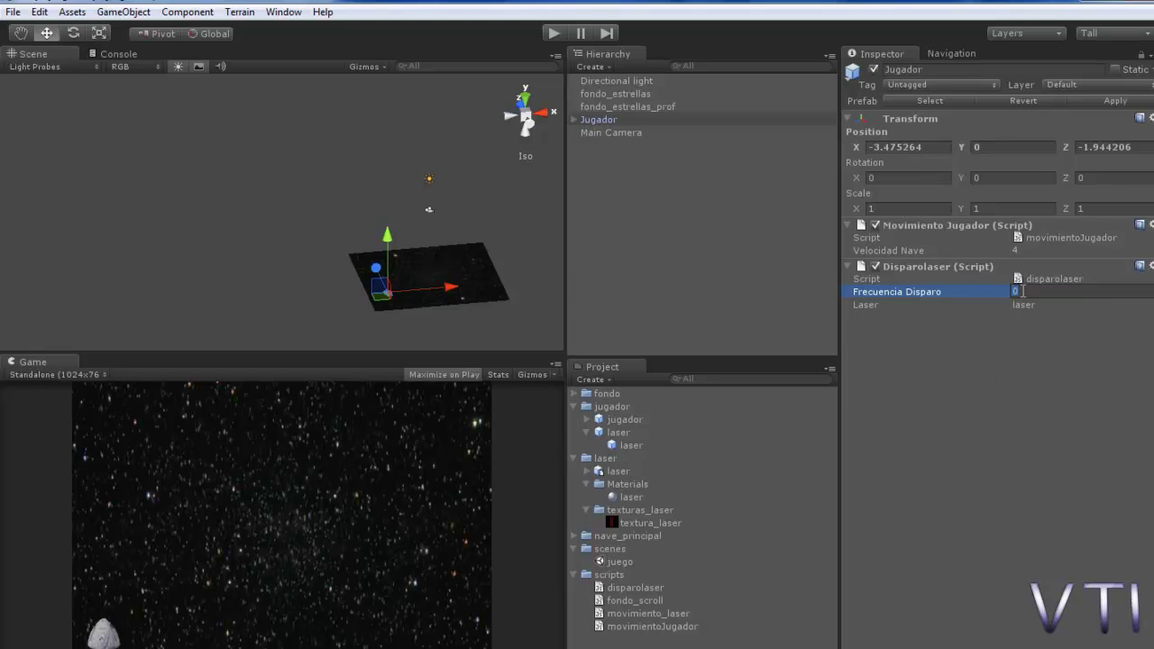
Set the Disparolaser Frecuencia Disparo to 1 and enter Play mode
type("1")
key("Return")
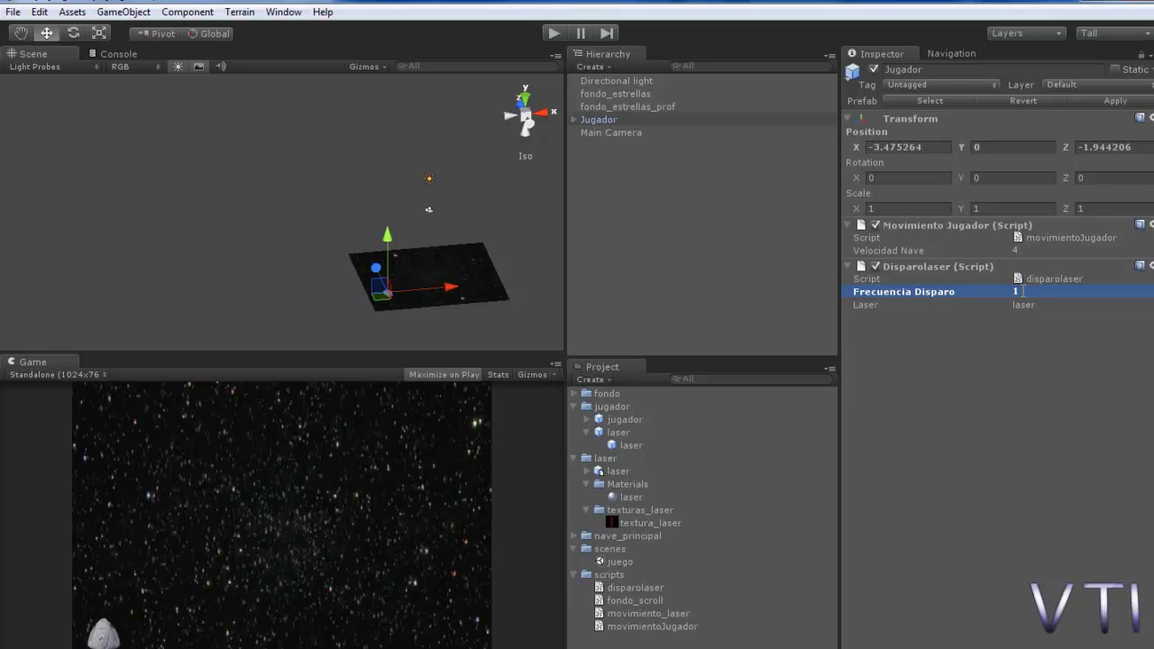
left_click(559, 34)
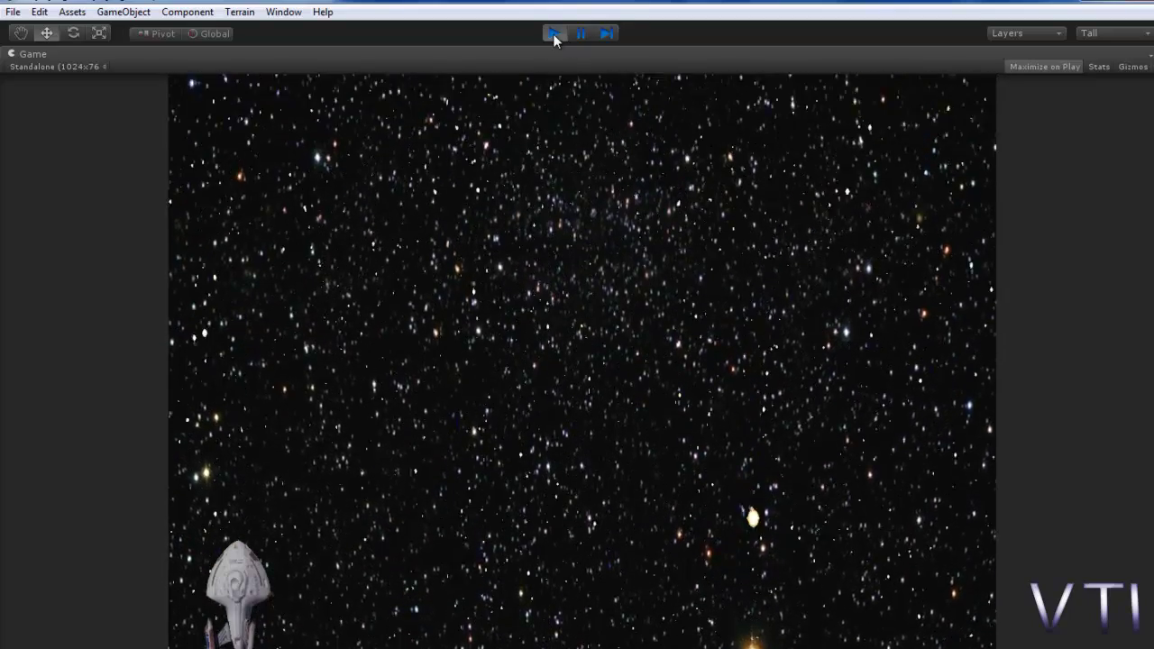
Steer the ship left, right, up and down while firing red lasers
key("Right")
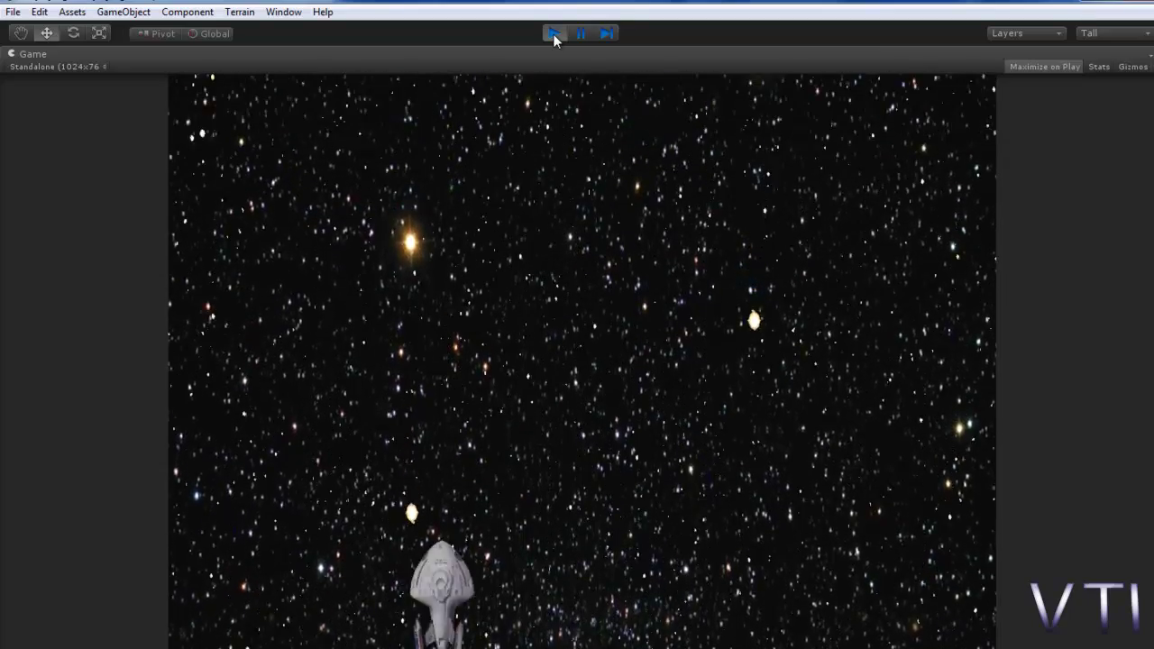
key("Left")
key("space")
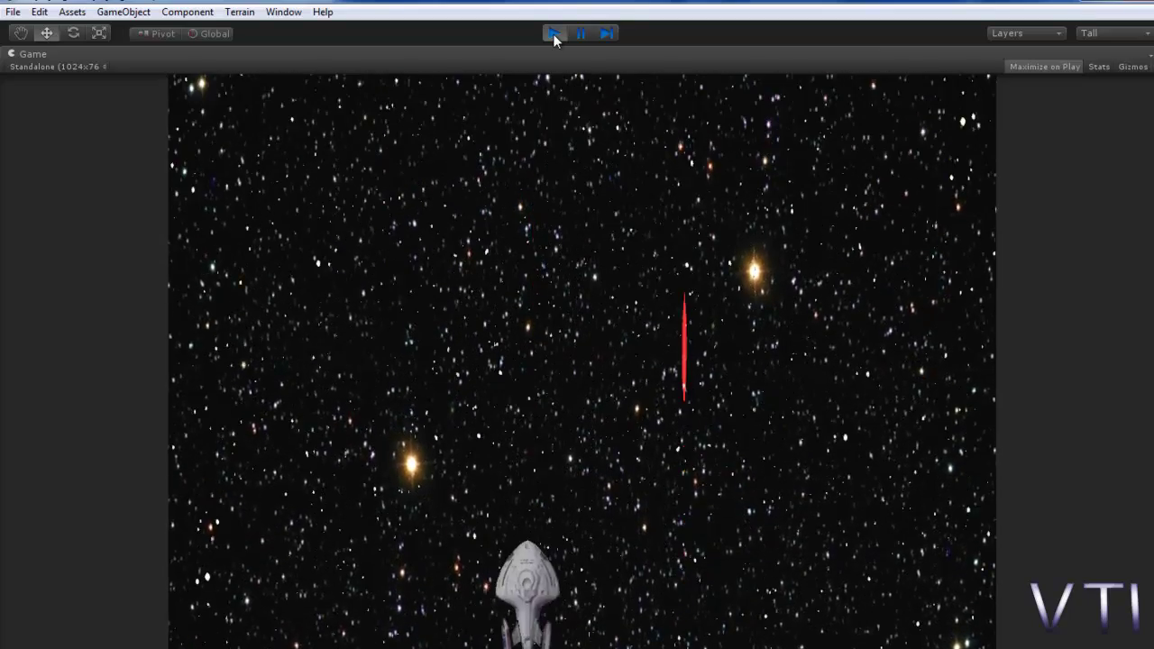
key("Right")
key("space")
key("Left")
key("Left")
key("space")
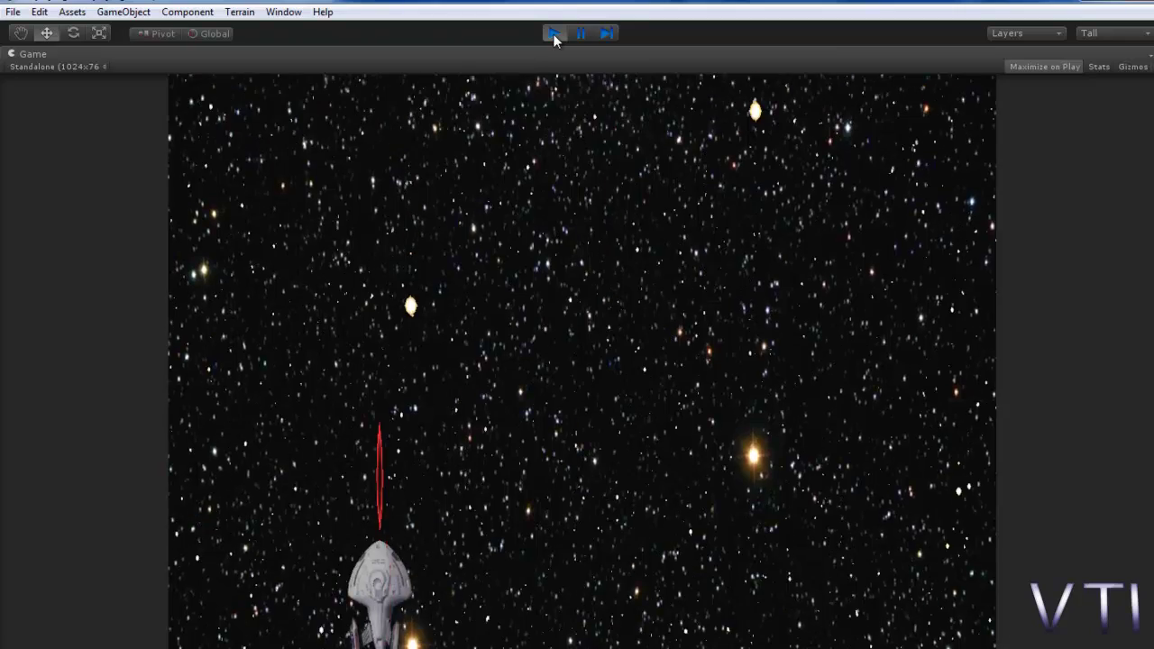
key("Right")
key("space")
key("Left")
key("Up")
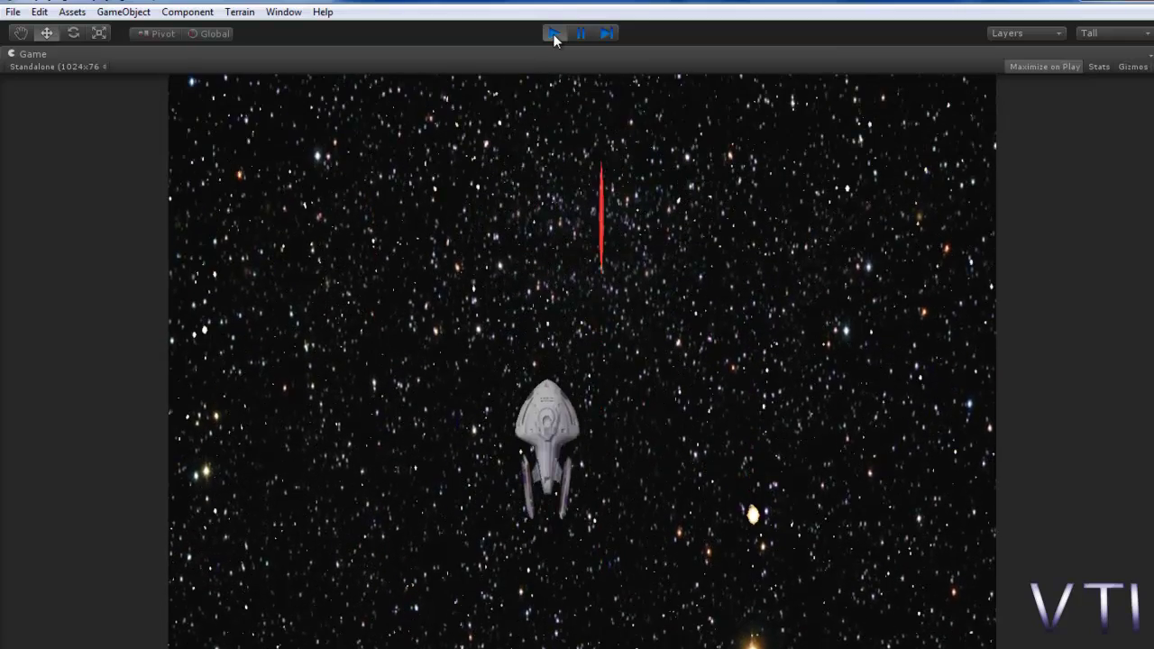
key("Right")
key("Down")
key("space")
key("Left")
key("Up")
key("Down")
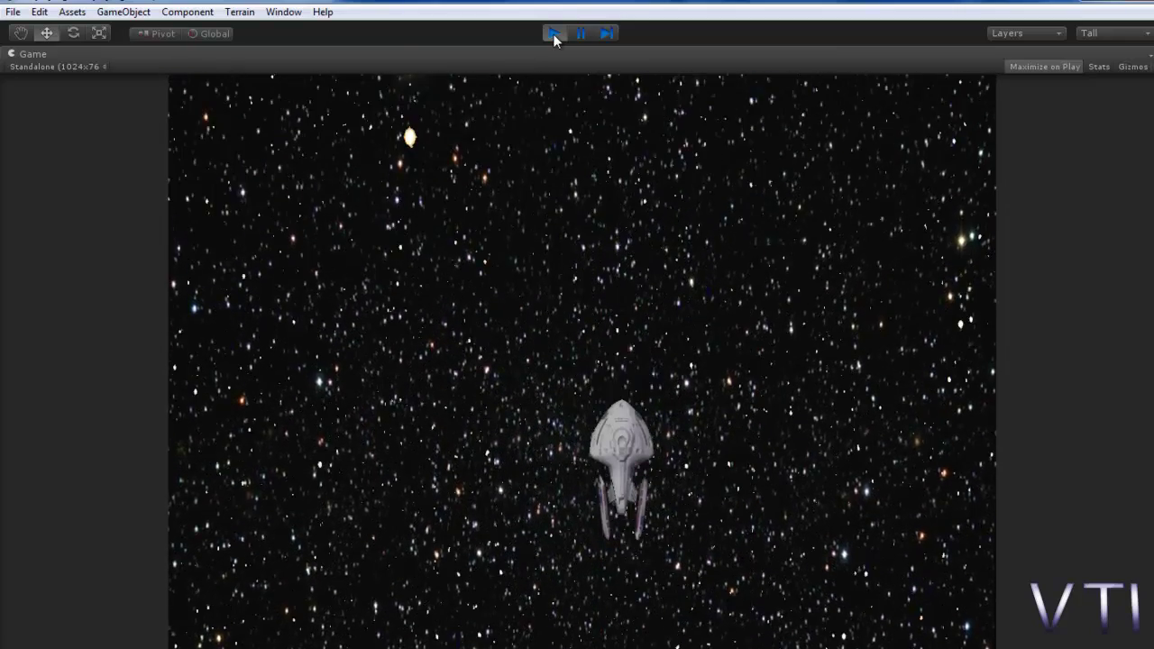
key("Left")
key("space")
key("Right")
key("space")
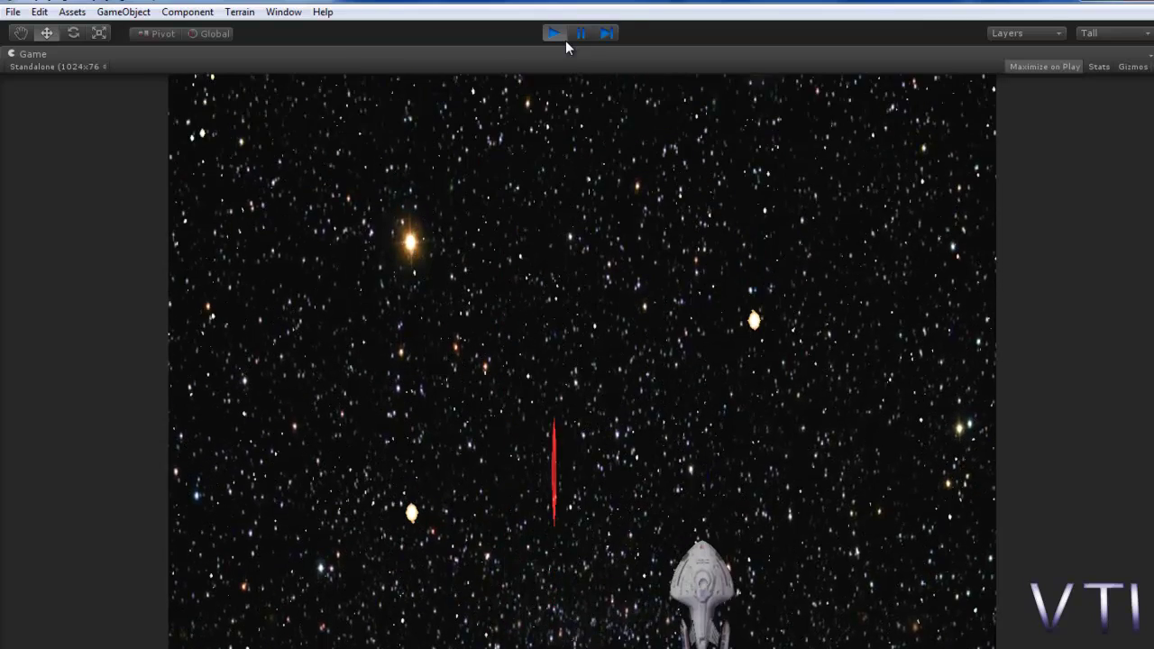
Restart the game and fire lasers while moving the ship side to side
left_click(559, 38)
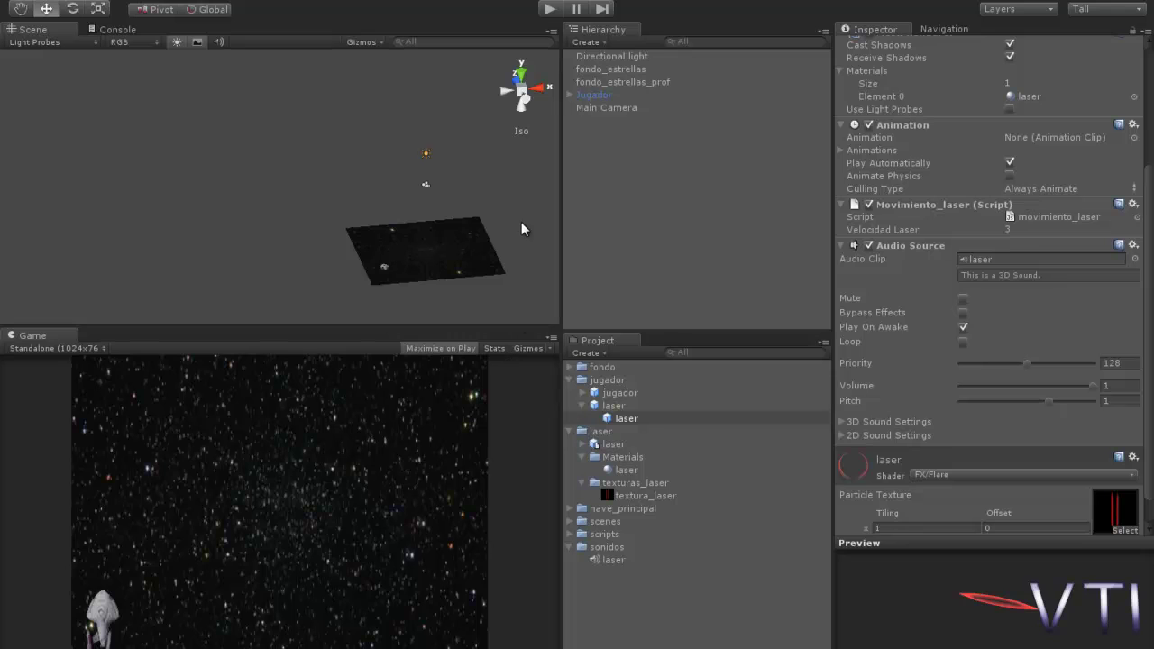
left_click(549, 9)
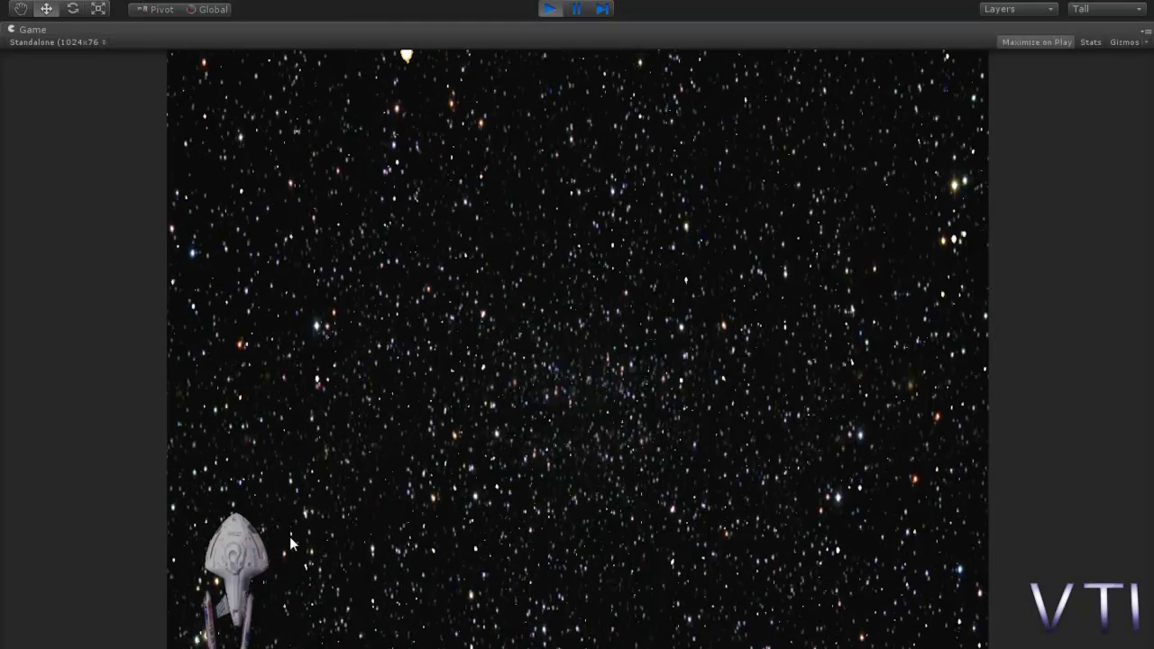
key("Right")
key("space")
key("Right")
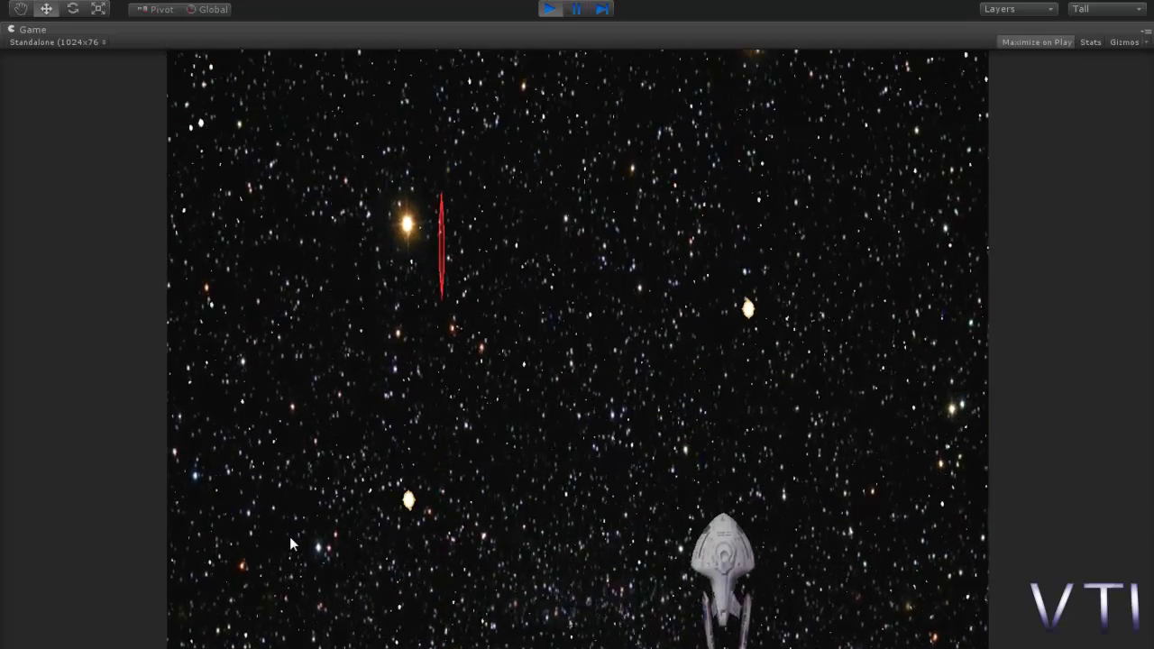
key("Left")
key("space")
key("Right")
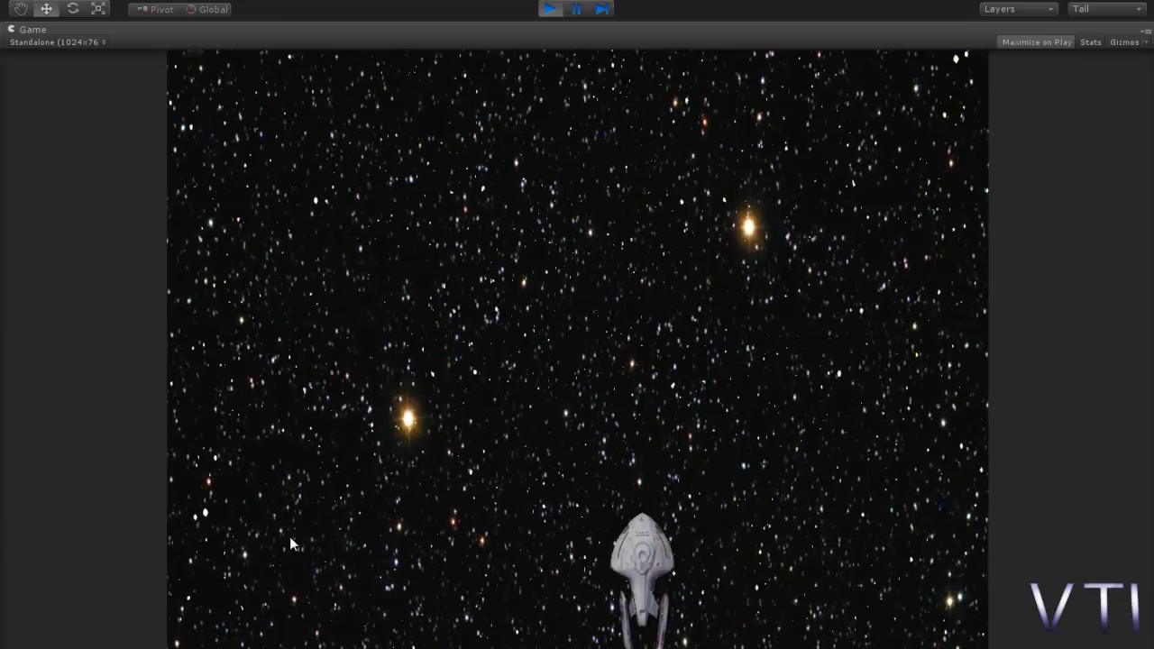
key("space")
key("Left")
key("space")
Keep steering and firing lasers, then stop Play mode with Ctrl+P
key("Right")
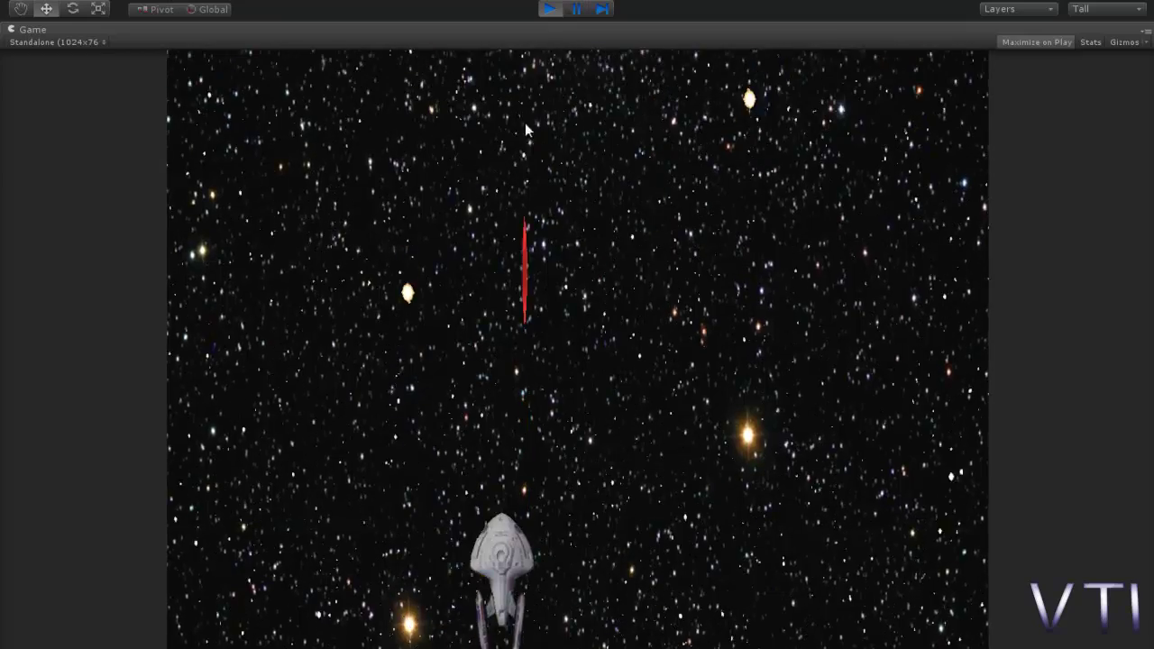
key("Left")
key("Right")
key("space")
key("Right")
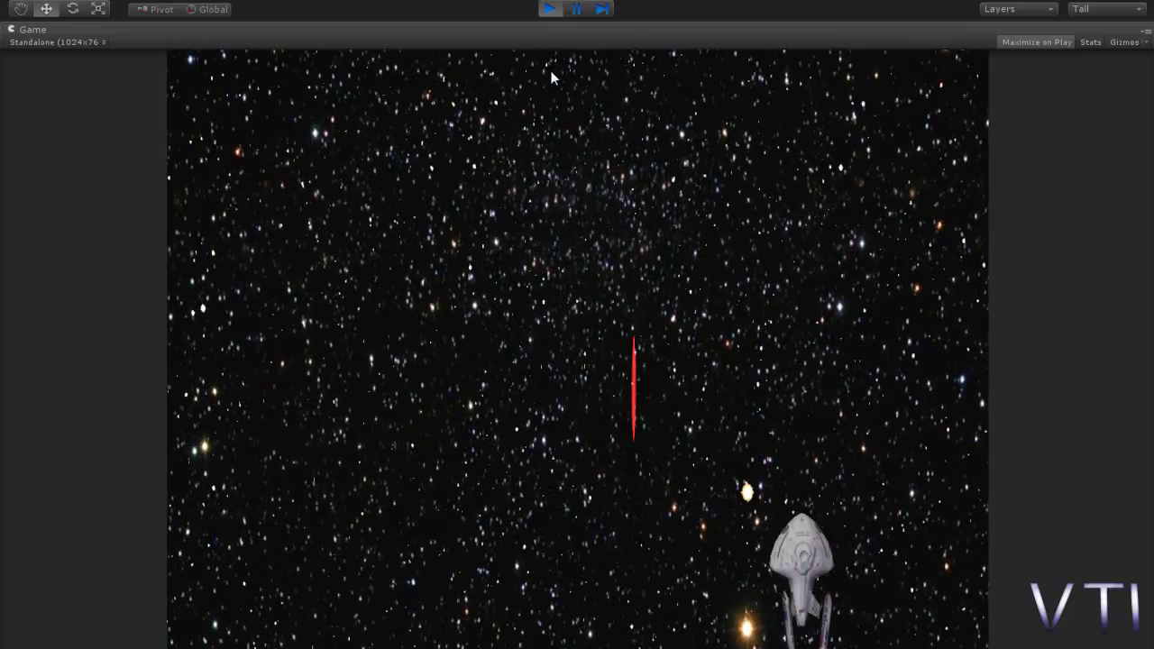
key("Left")
key("space")
key("Right")
key("Right")
key("space")
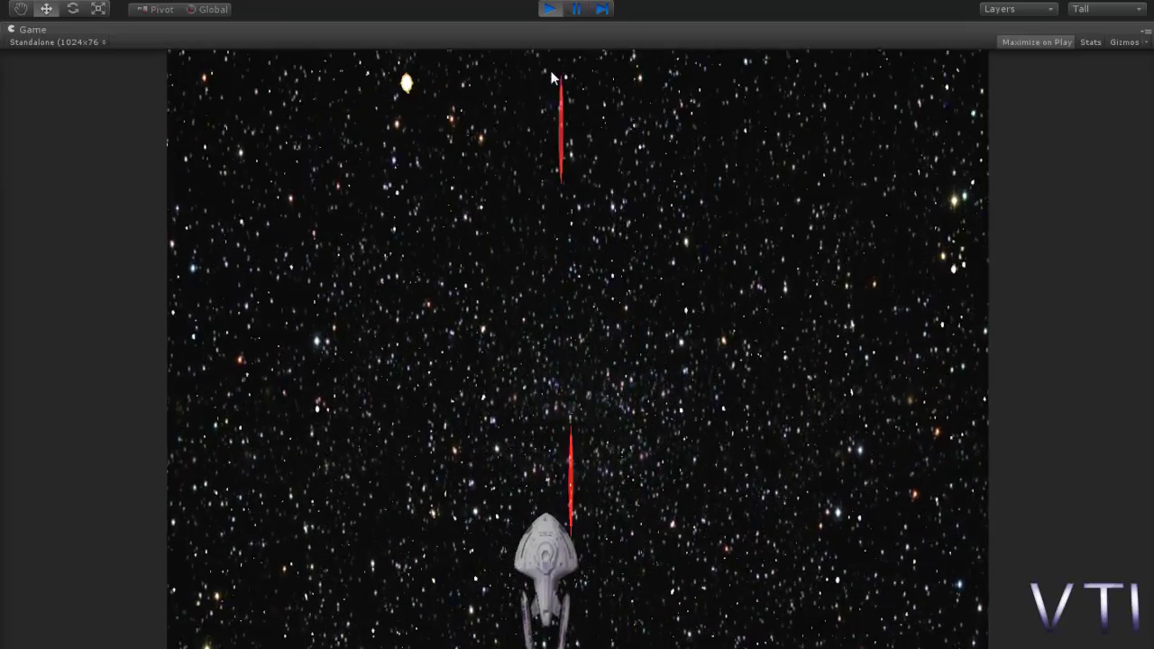
key("Left")
key("Right")
key("Left")
key("Left")
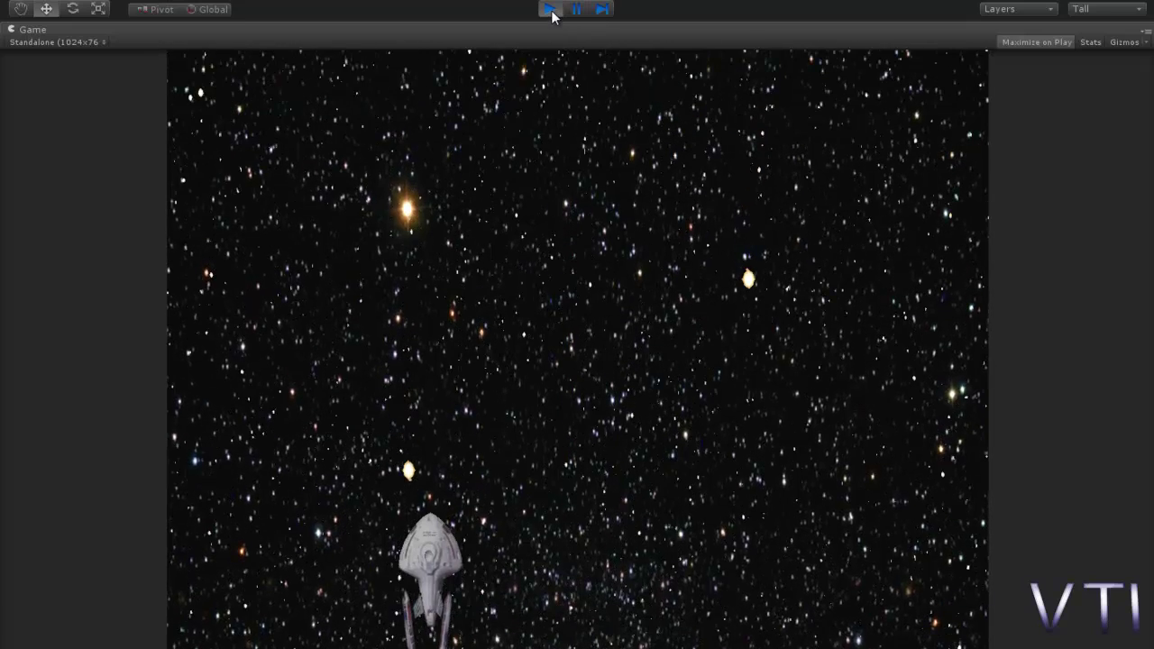
key("Right")
key("ctrl+p")
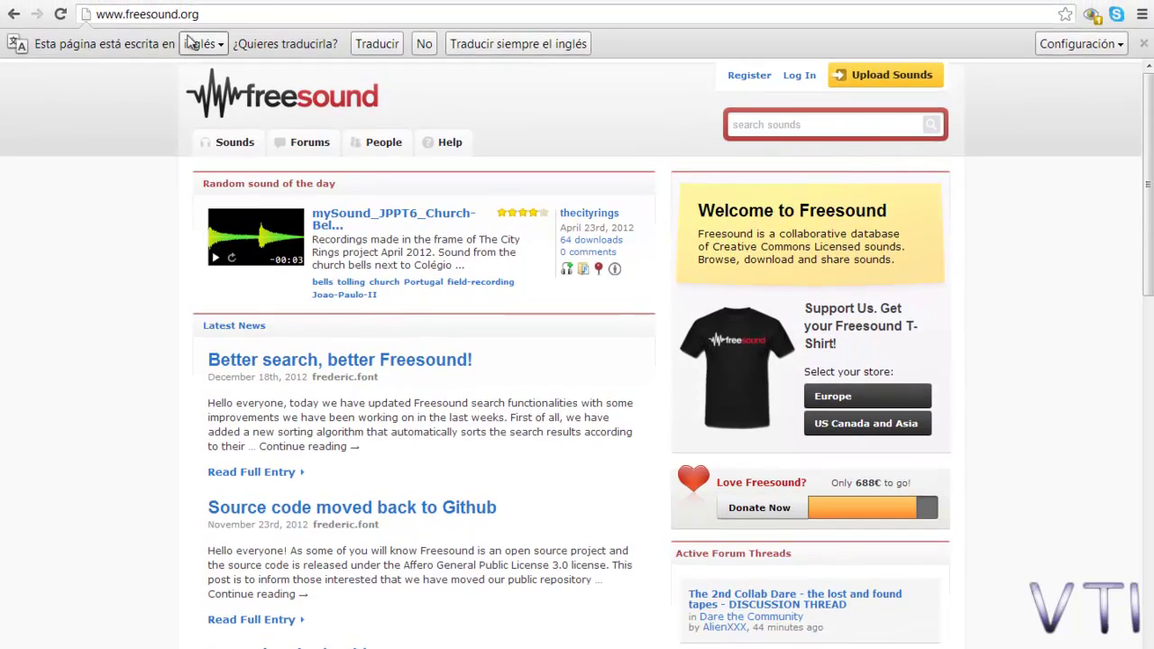
Search Freesound for 'laser' and preview the pulse laser.wav result
left_click(211, 15)
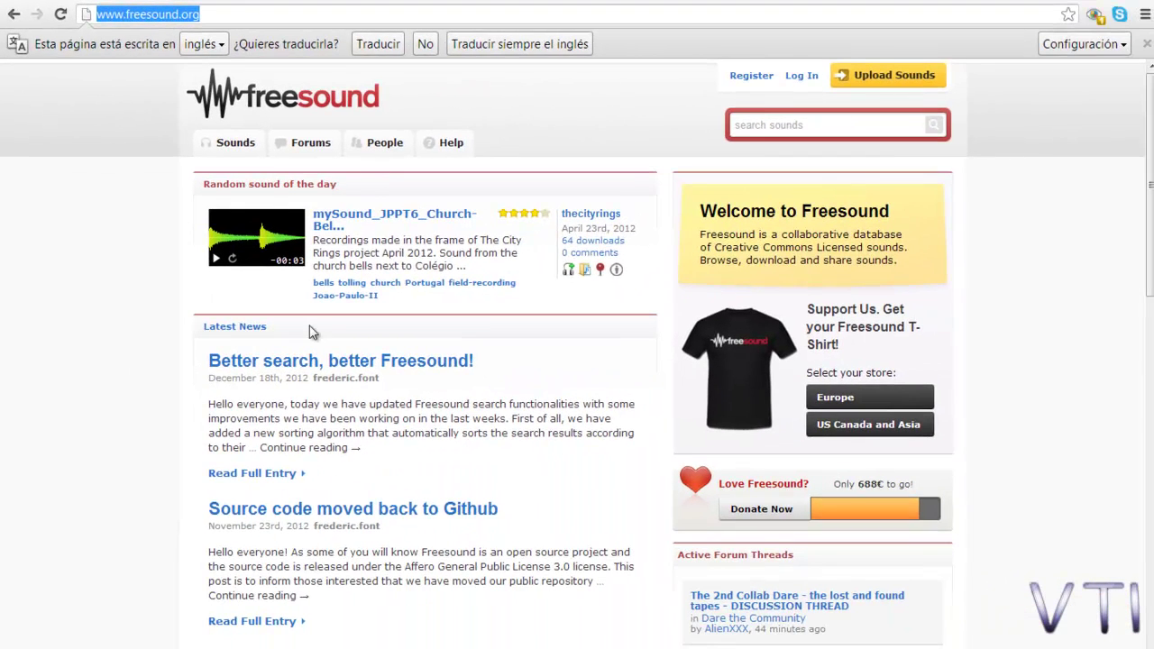
left_click(234, 20)
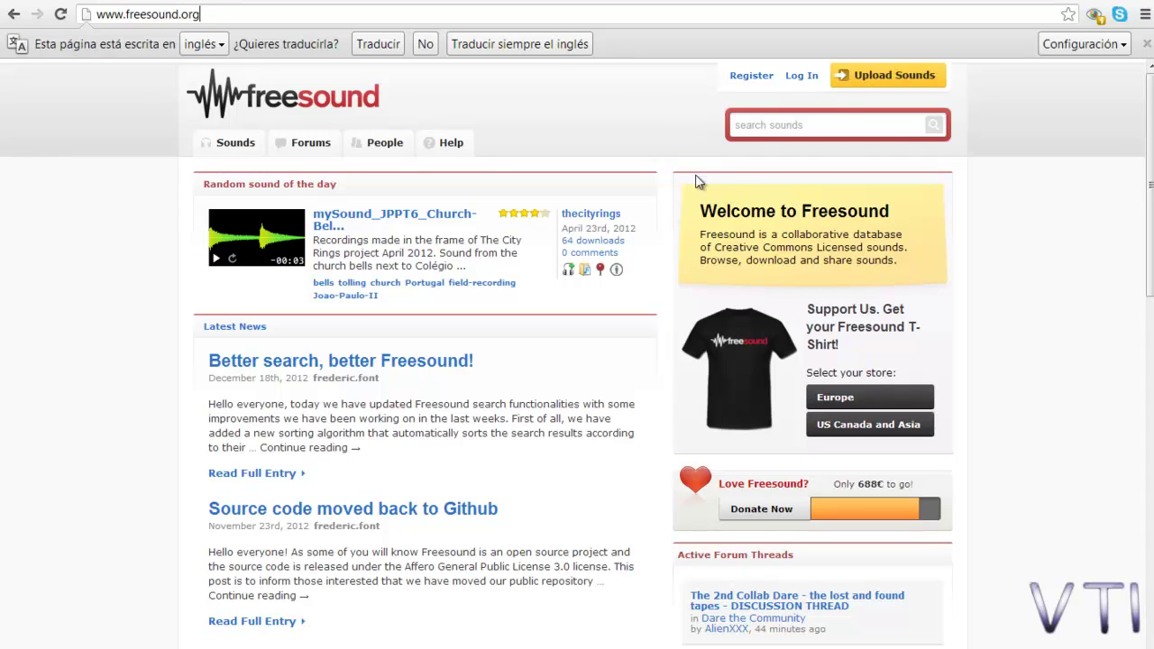
left_click(821, 128)
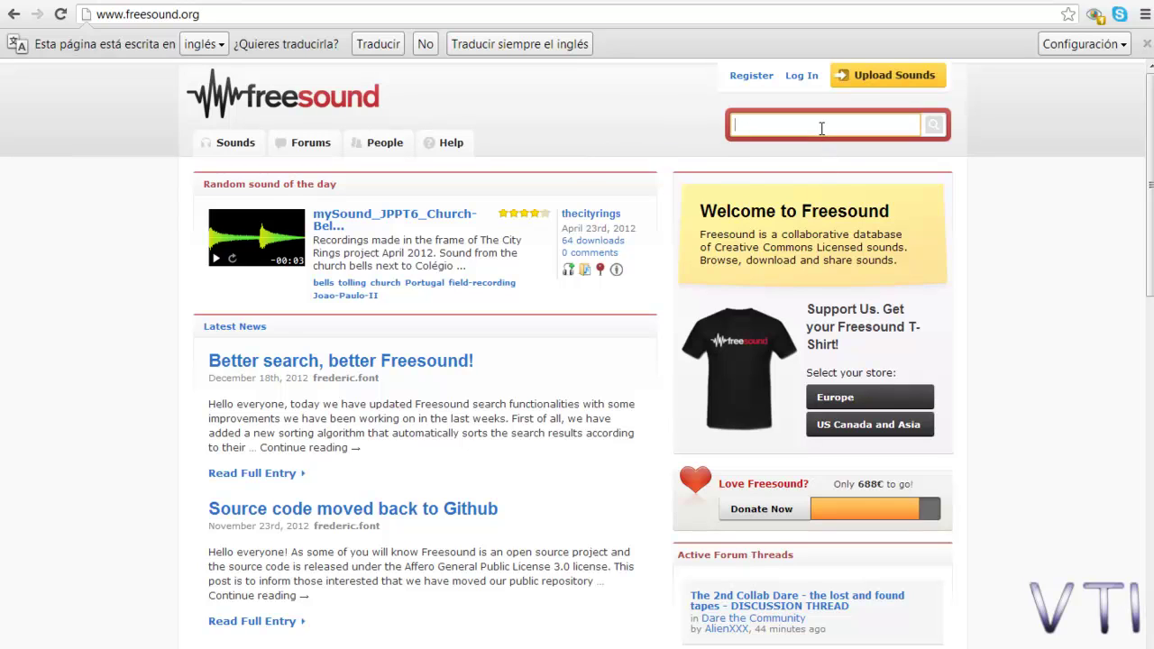
type("laser")
key("Return")
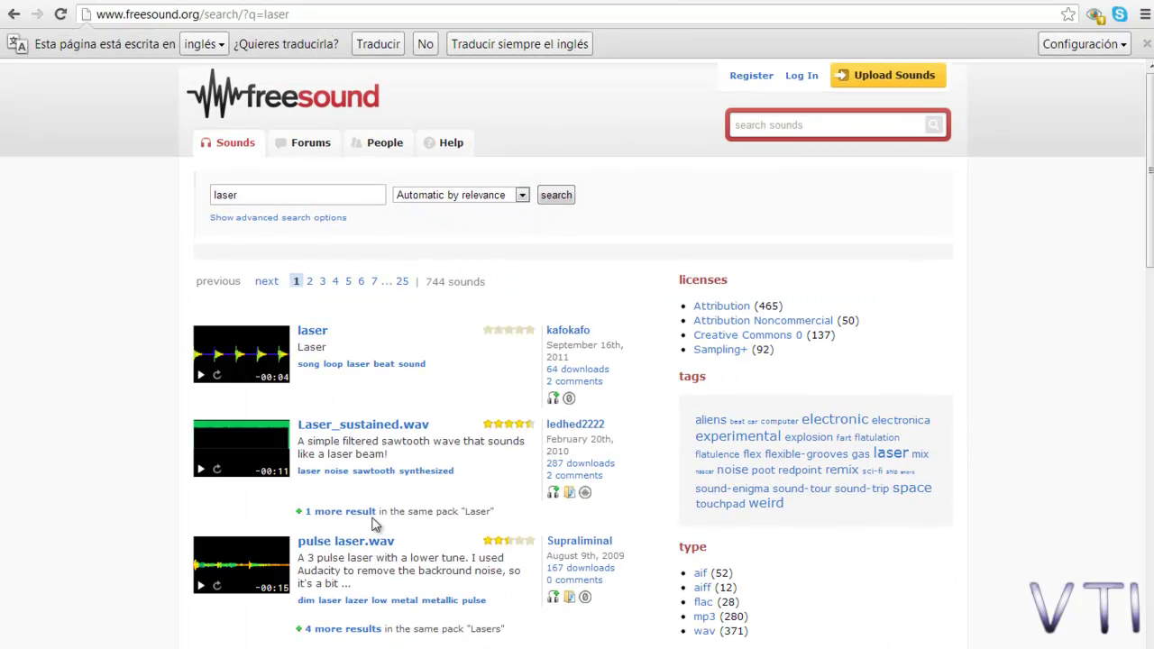
scroll(374, 520, "down", 2)
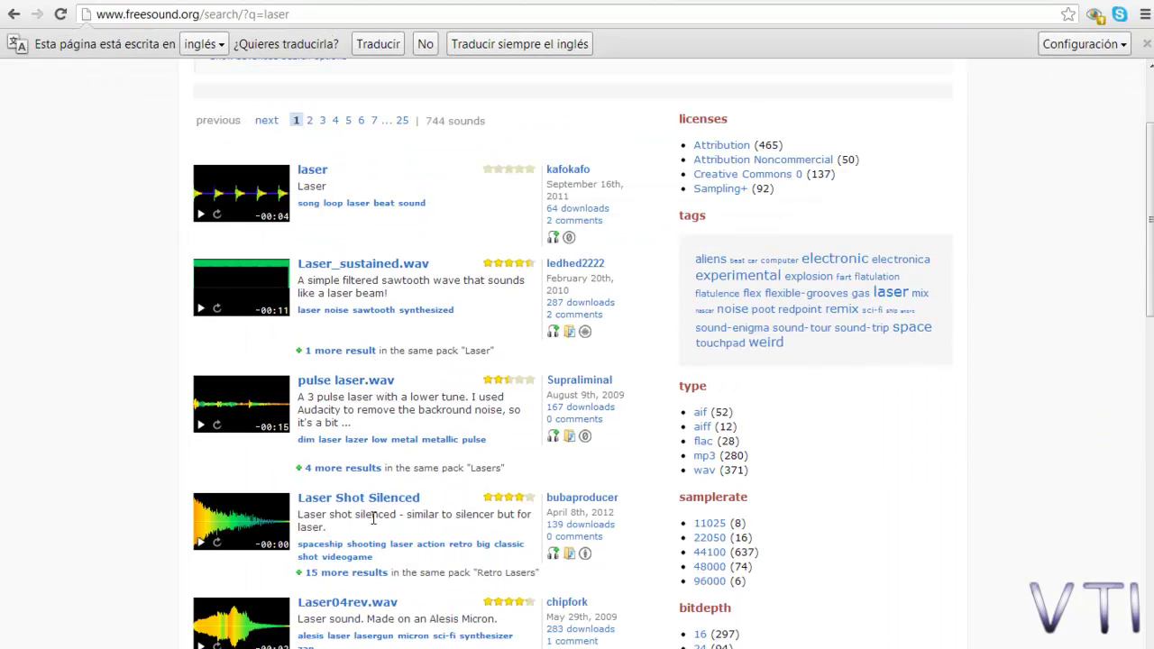
left_click(201, 431)
Give the laser prefab an Audio Source with the sonidos/laser clip, then inspect its import settings
left_click(373, 381)
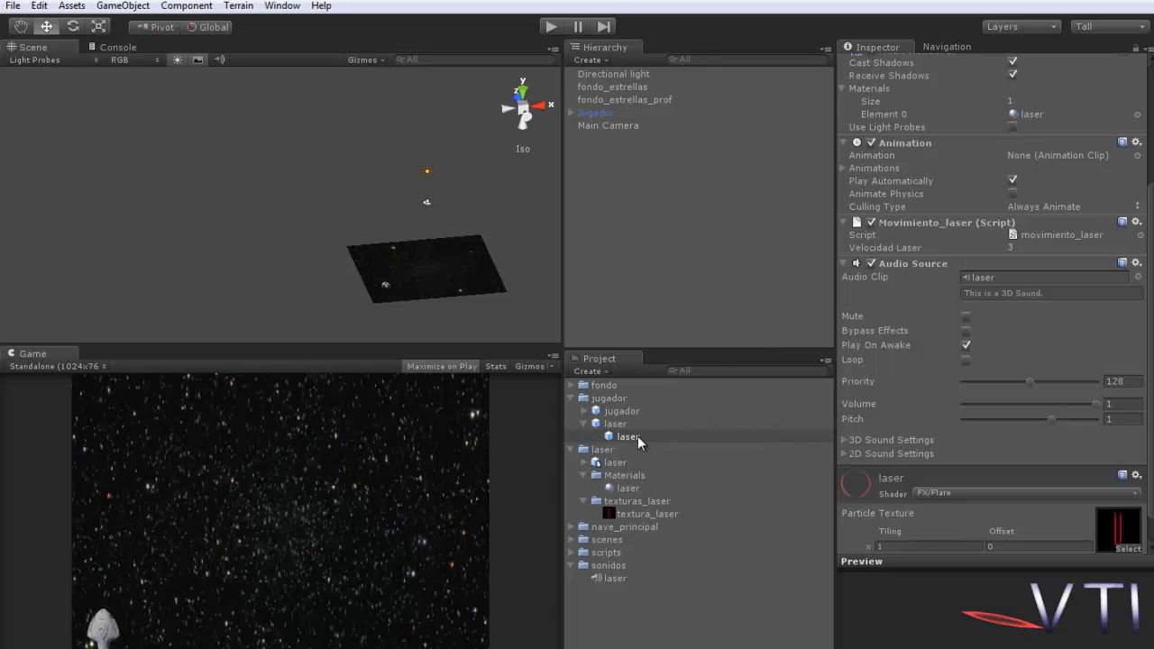
left_click(186, 6)
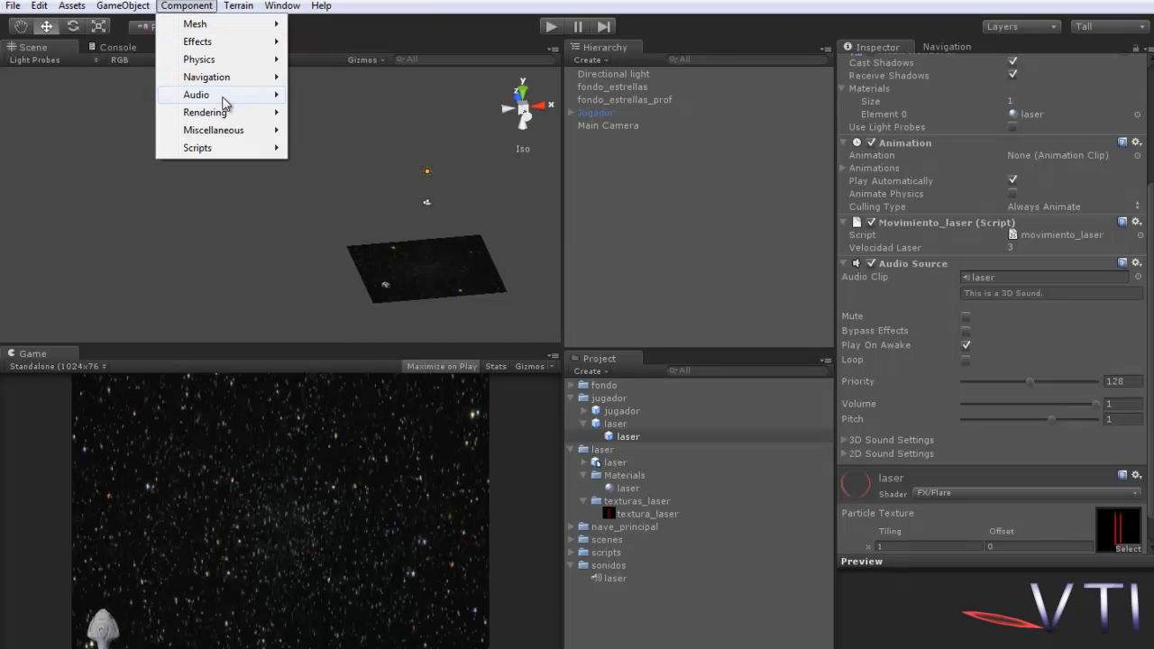
mouse_move(225, 103)
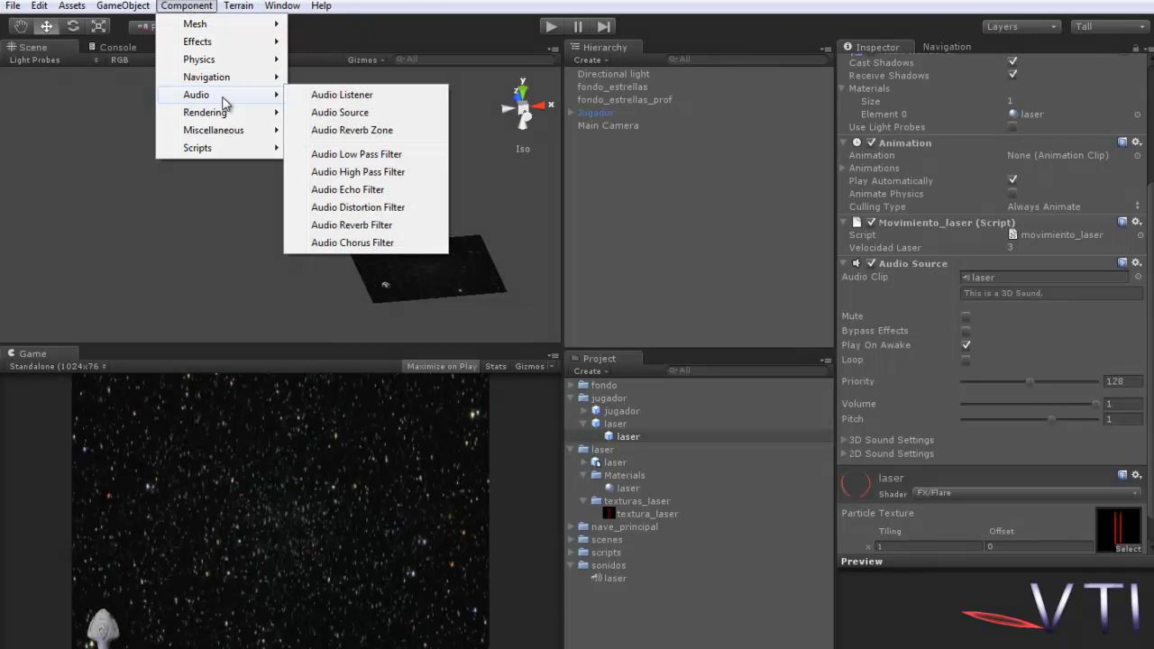
left_click(361, 115)
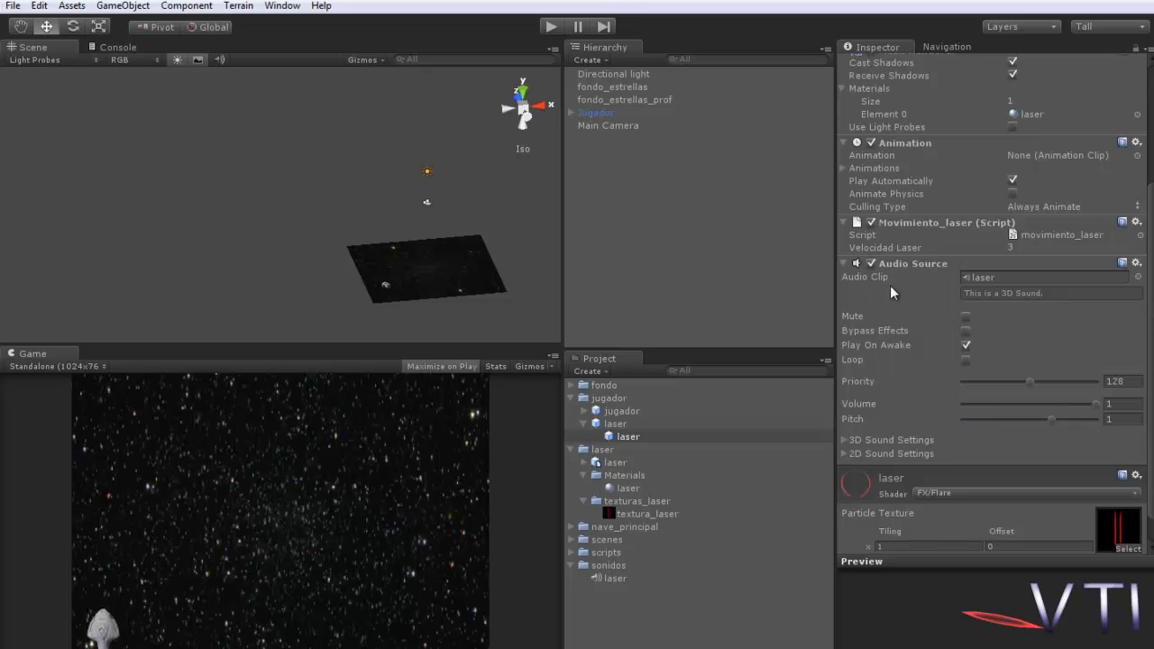
left_click_drag(606, 578, 1010, 278)
left_click(621, 579)
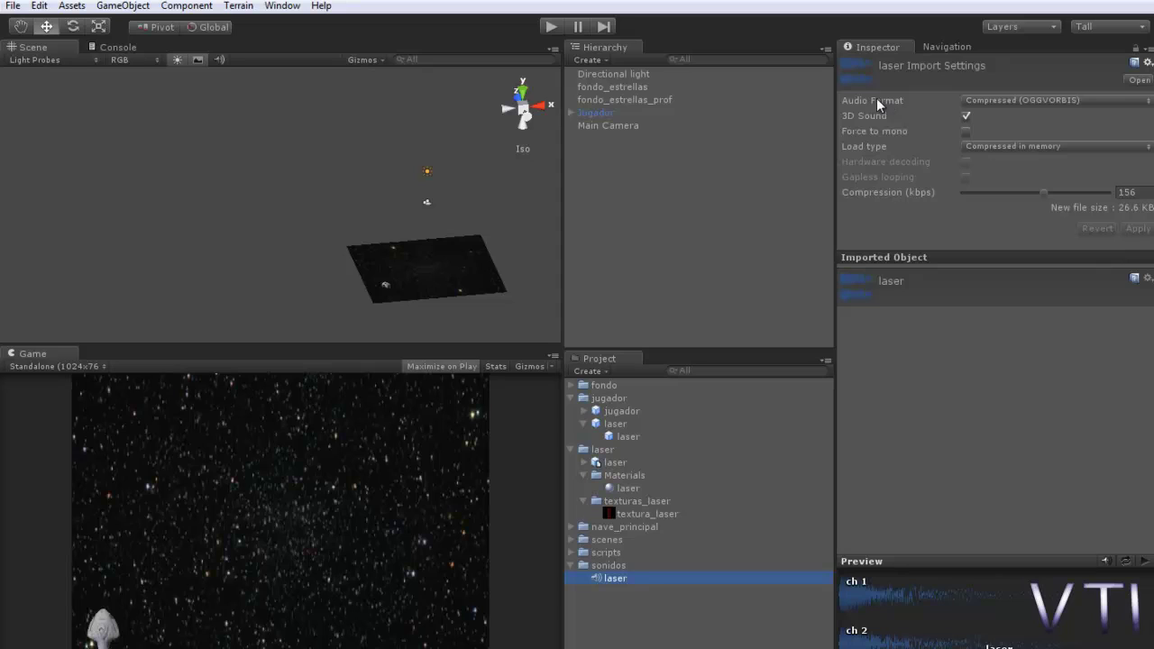
left_click(1023, 101)
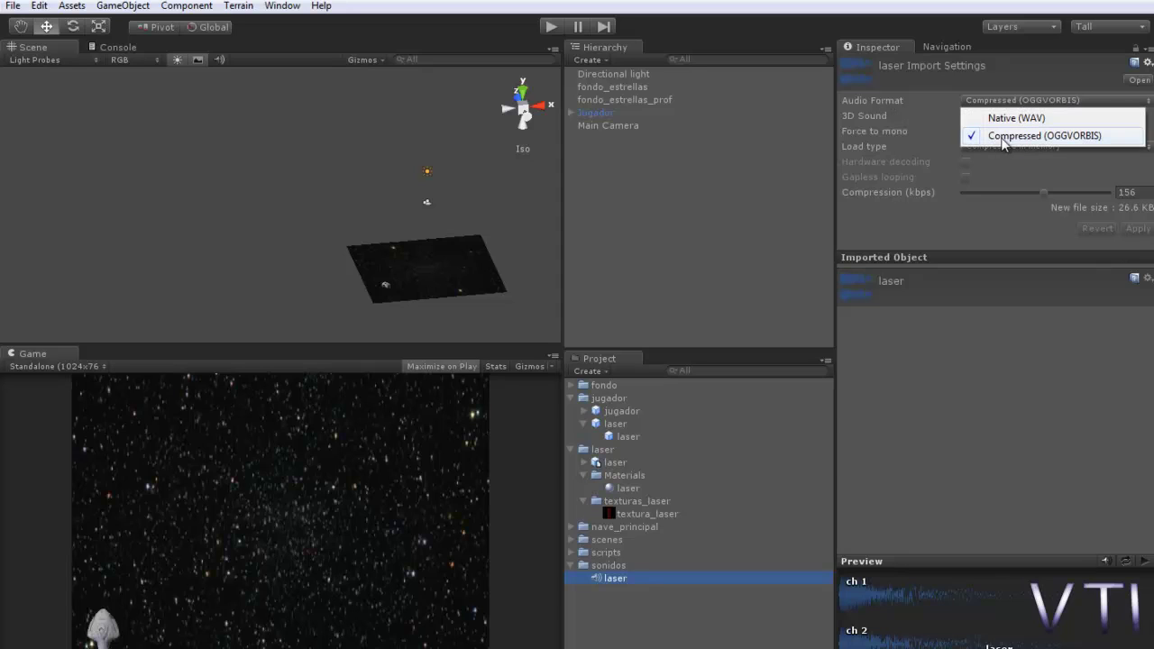
left_click(1037, 135)
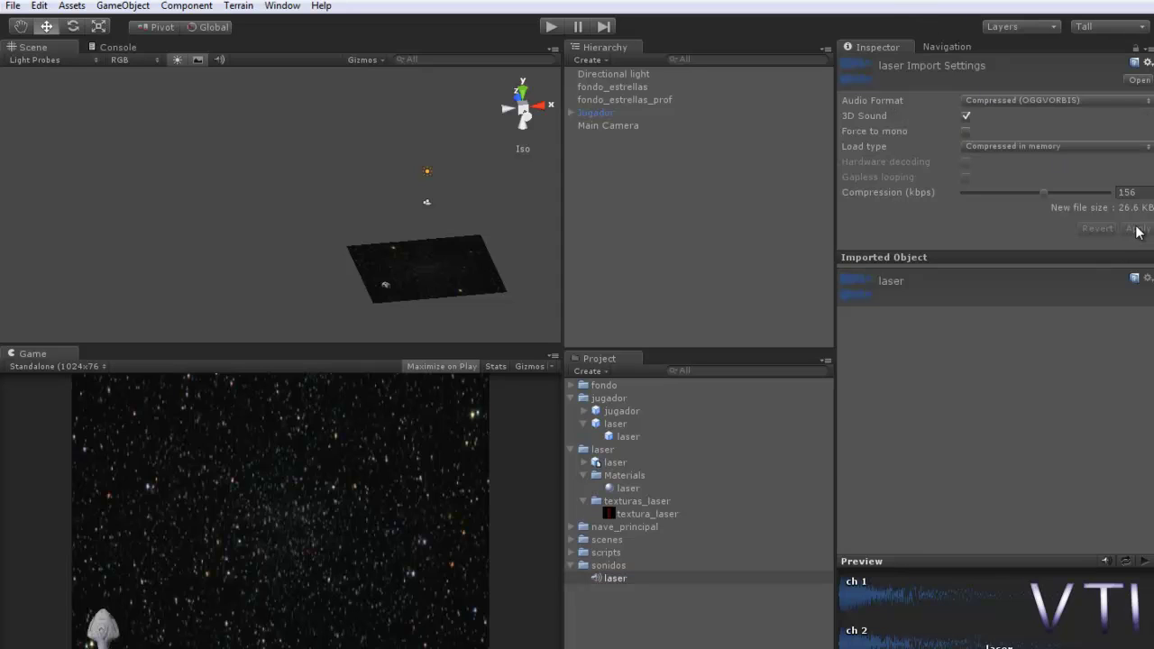
left_click(626, 436)
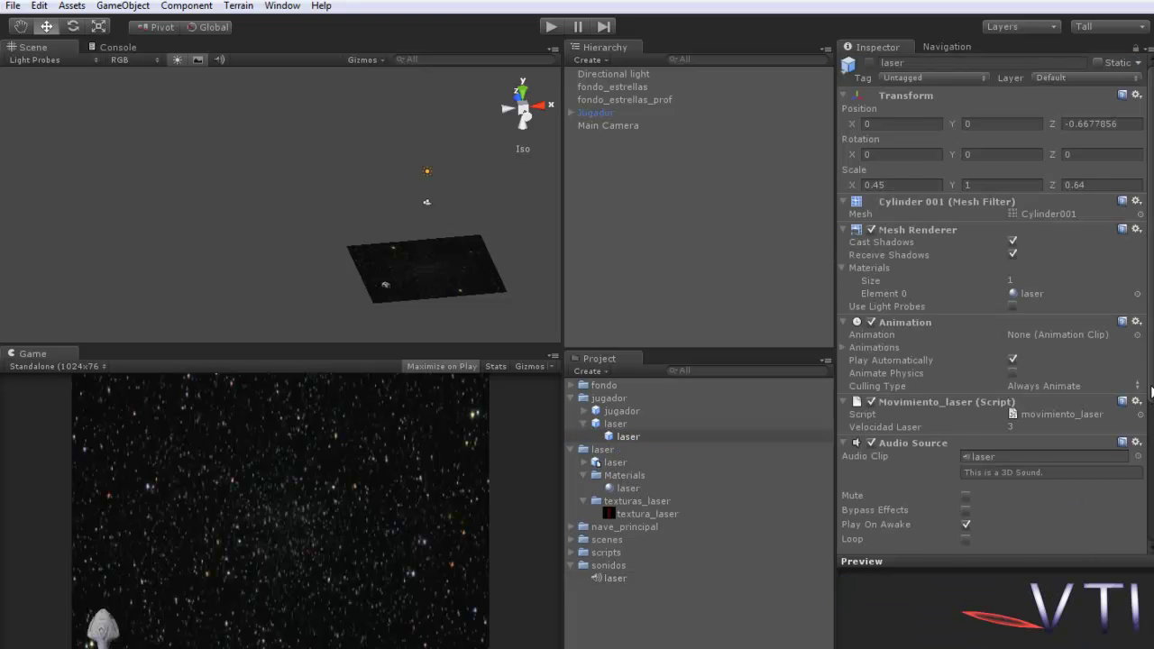
left_click_drag(1150, 415, 1150, 496)
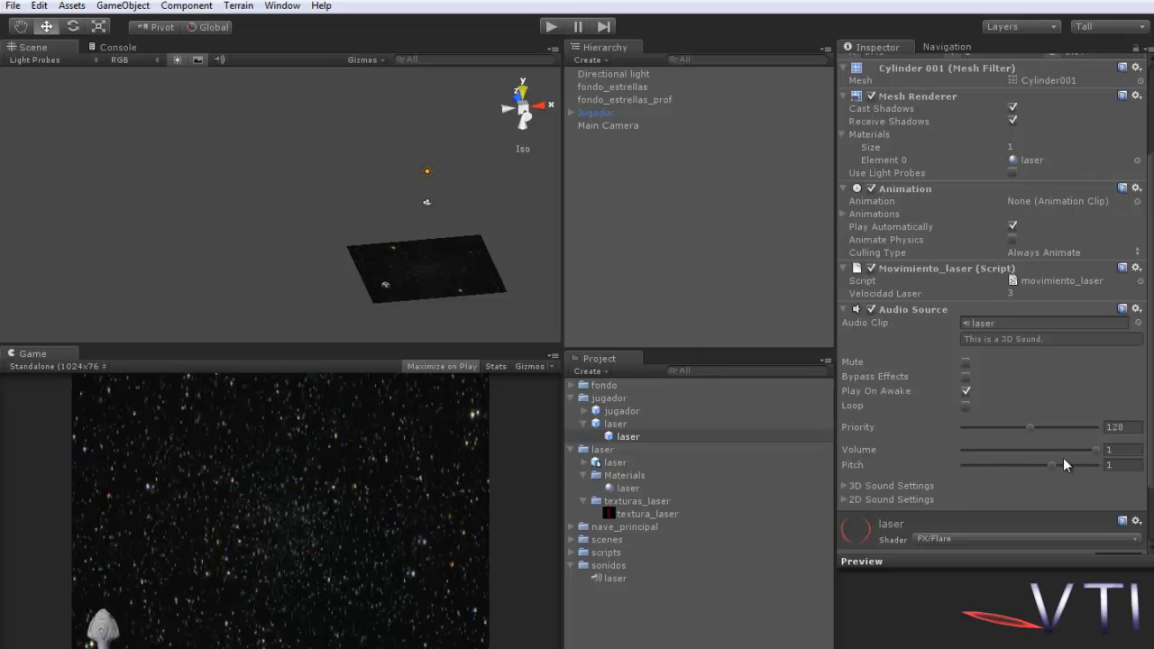
left_click(551, 26)
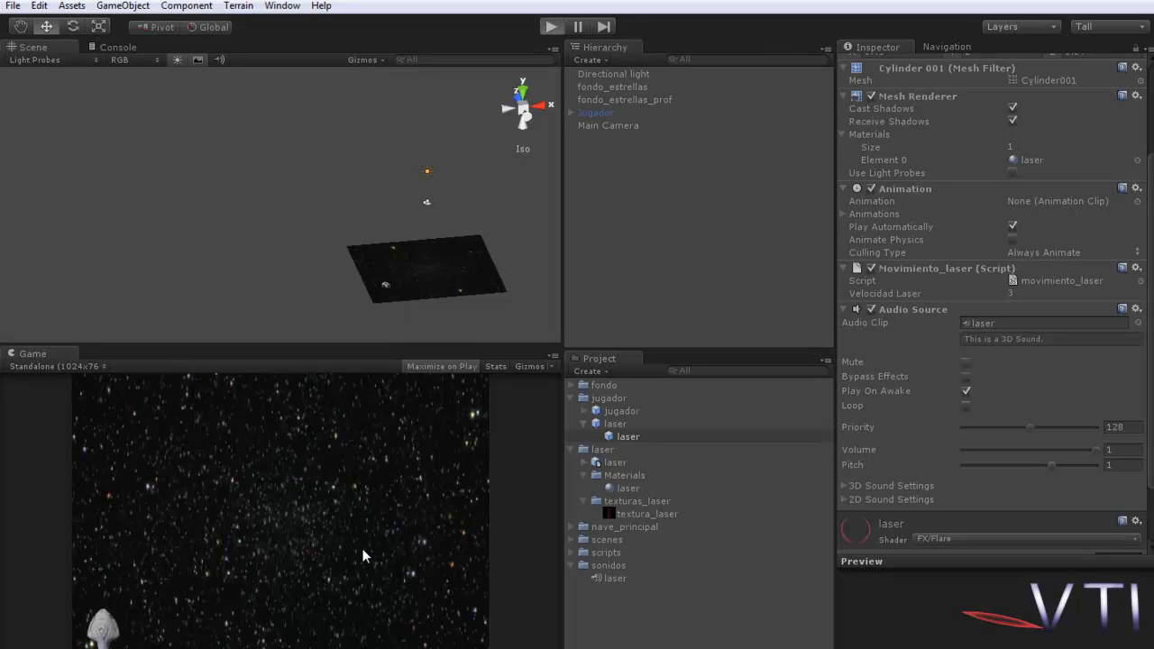
key("Right")
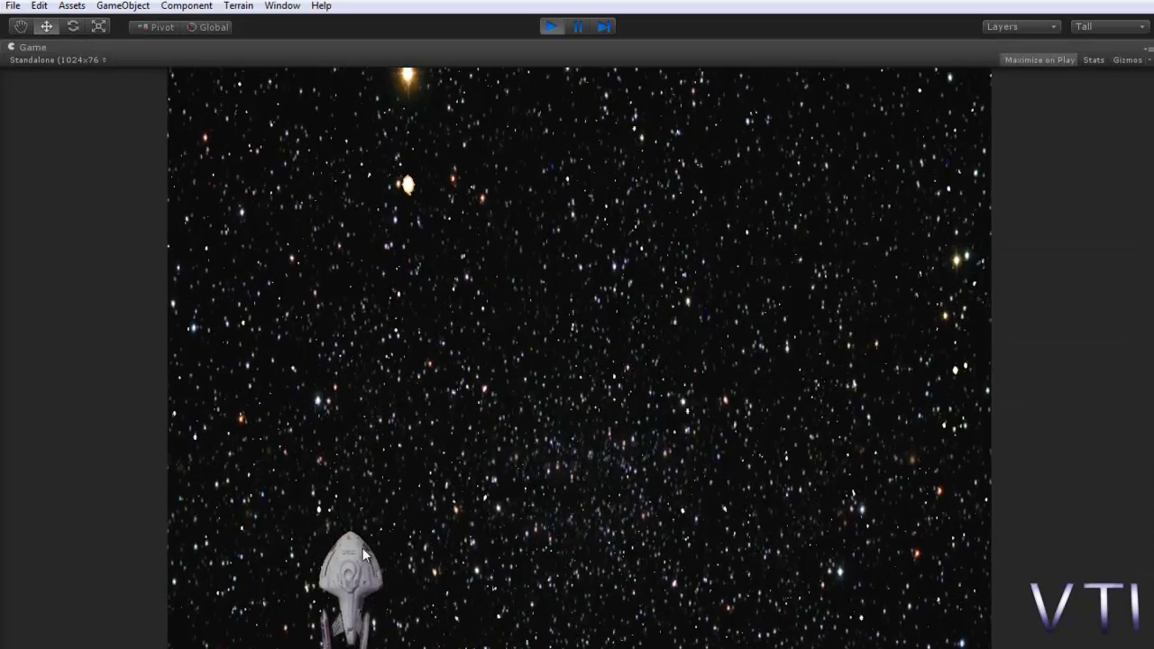
key("space")
key("Right")
key("space")
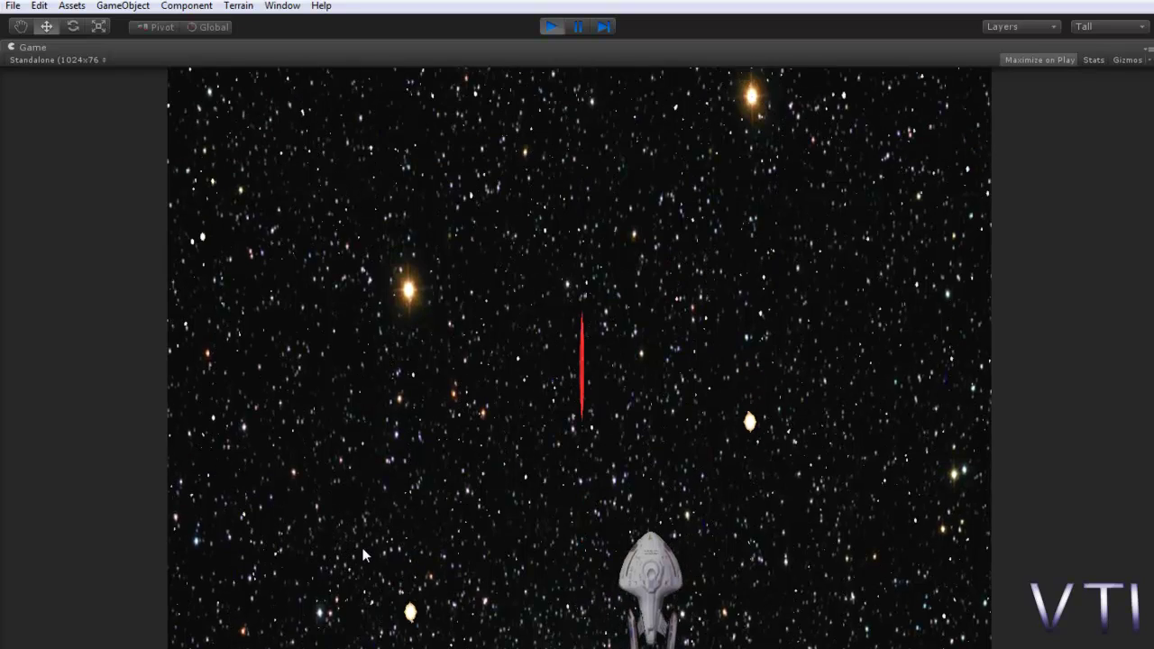
key("ctrl+p")
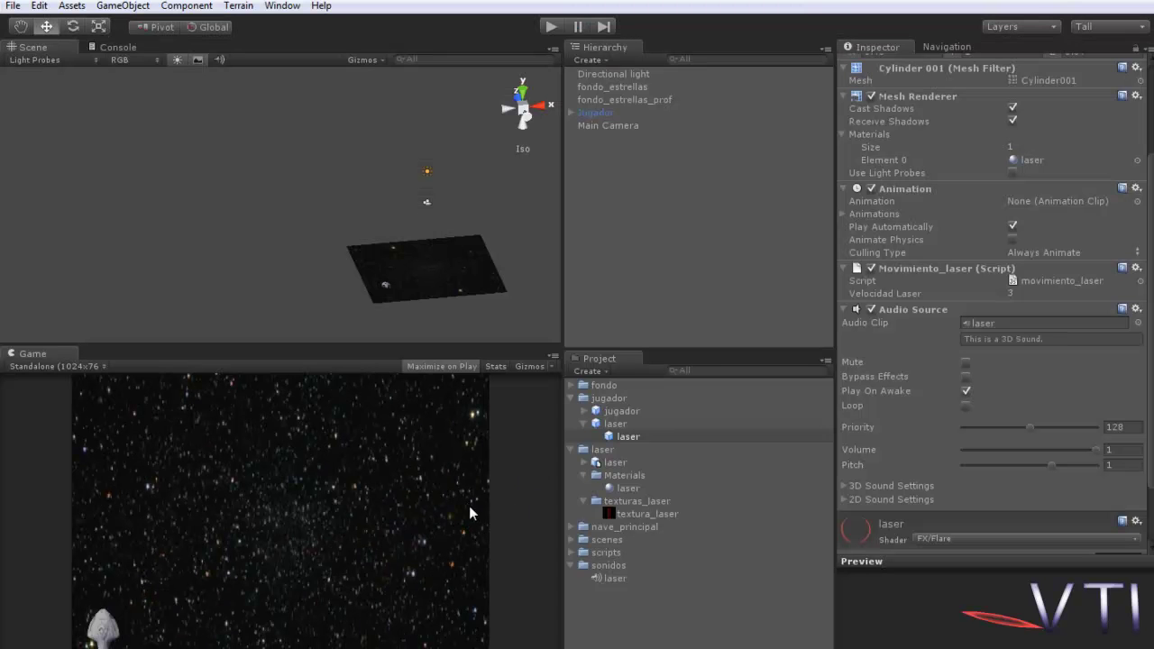